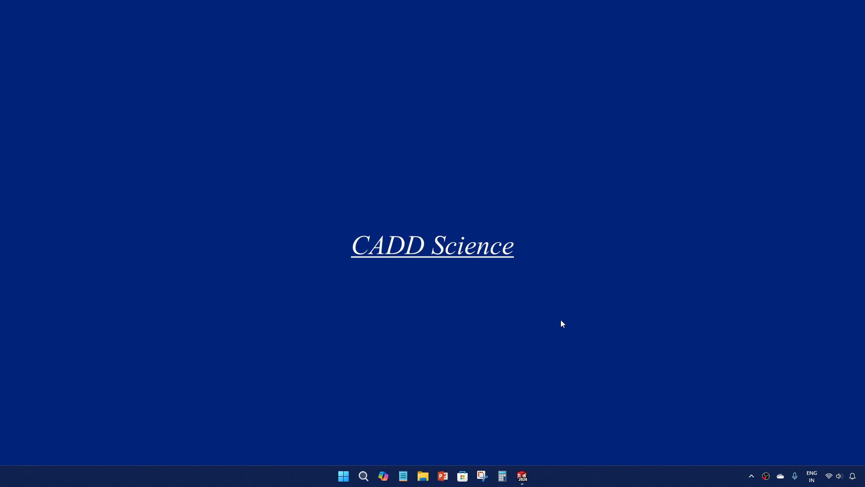
Step: Switch to SOLIDWORKS and create a new part document
{"action": "left_click", "coordinate": [522, 478]}
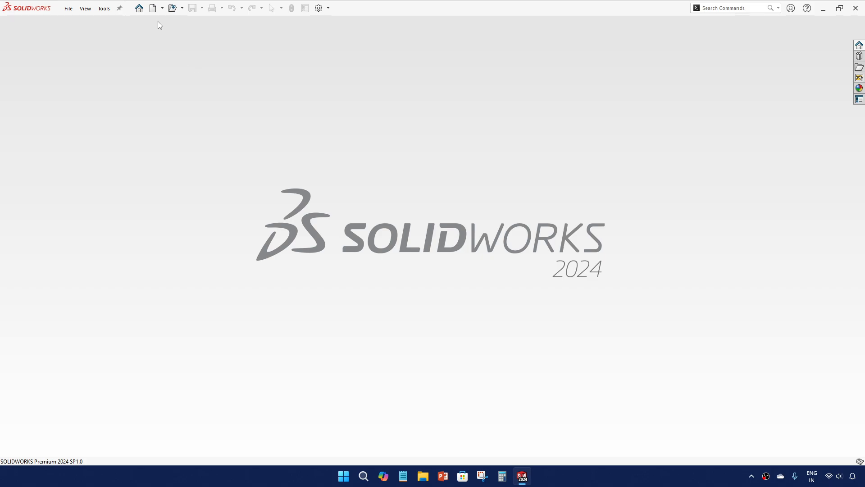
{"action": "left_click", "coordinate": [153, 8]}
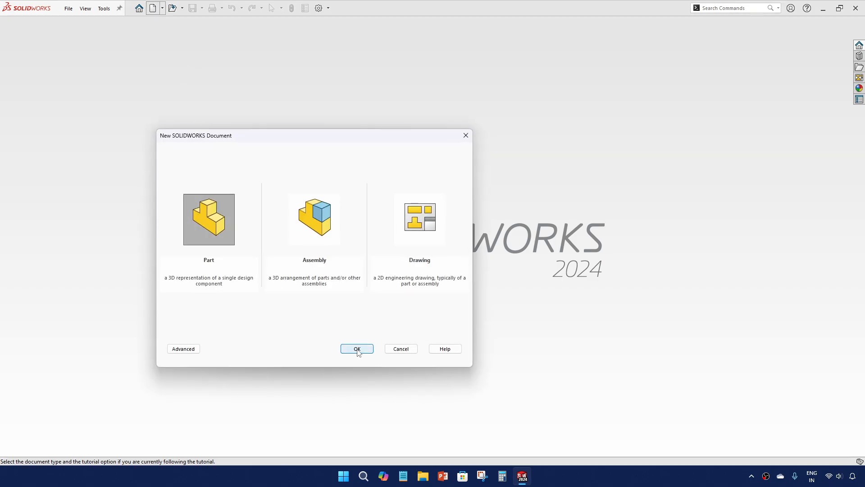
{"action": "left_click", "coordinate": [358, 349]}
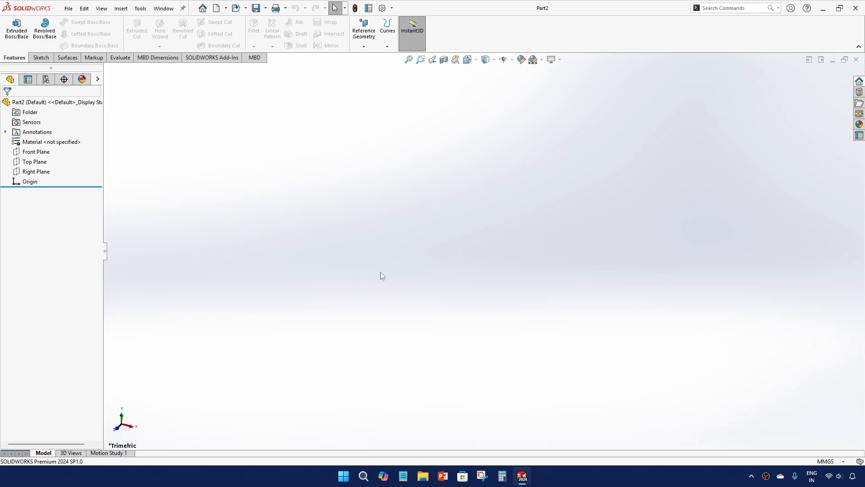
{"action": "left_click", "coordinate": [41, 57]}
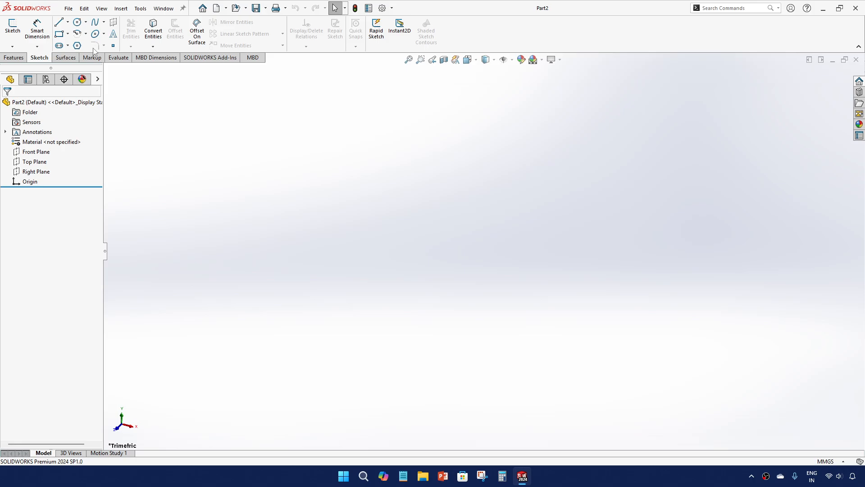
{"action": "left_click", "coordinate": [24, 58]}
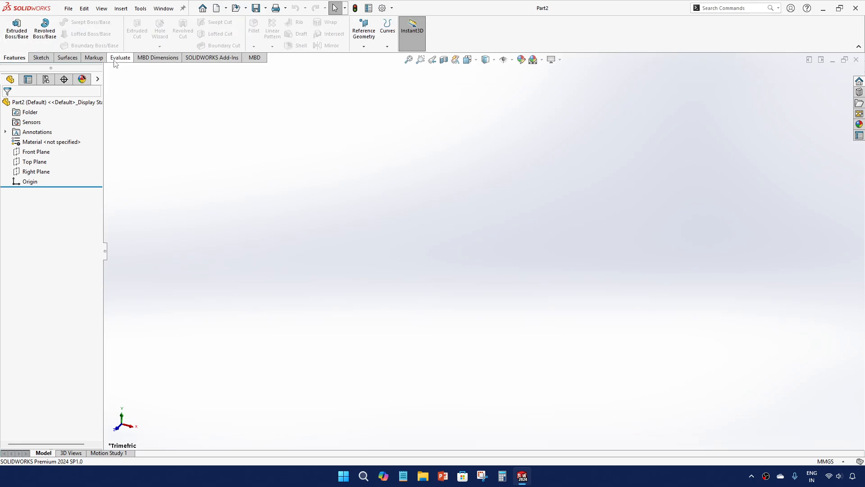
{"action": "left_click", "coordinate": [41, 57]}
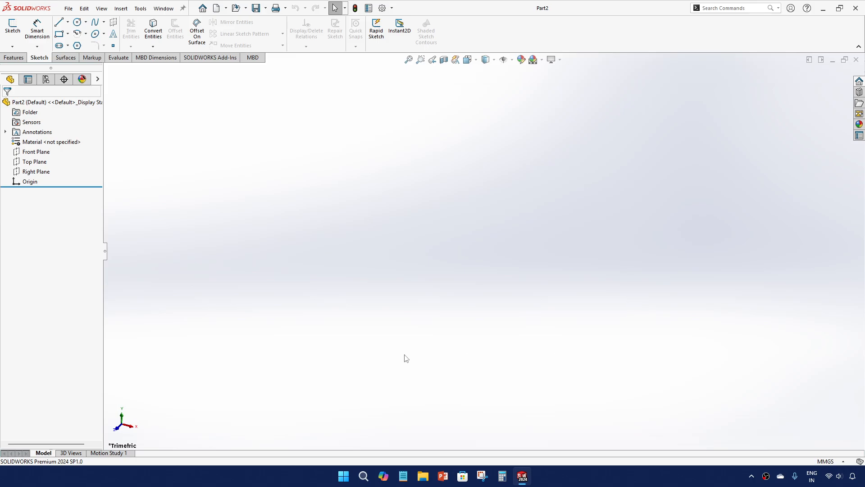
{"action": "left_click", "coordinate": [13, 57]}
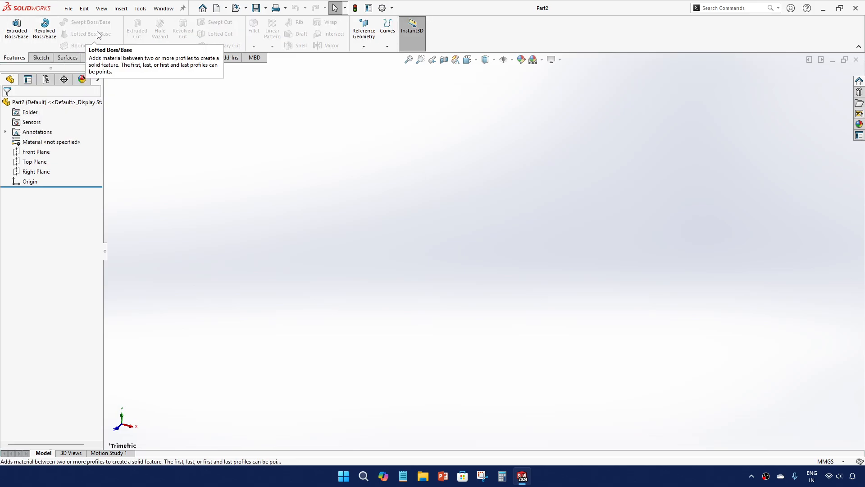
{"action": "left_click", "coordinate": [47, 60]}
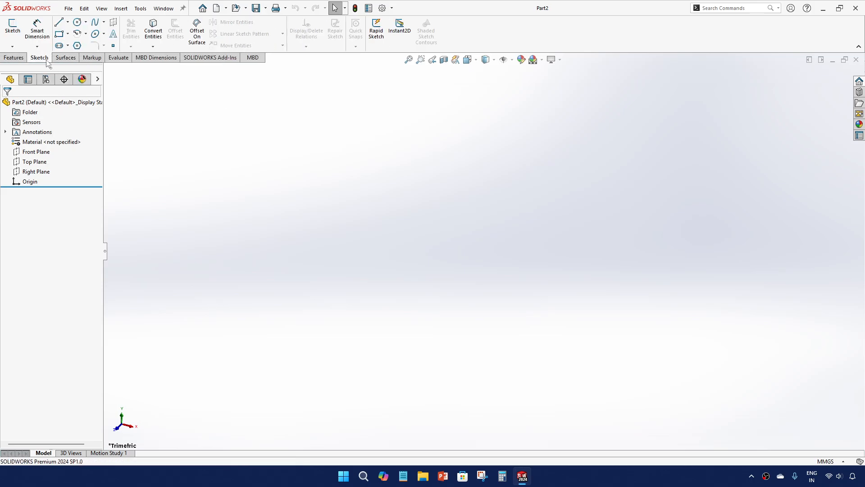
{"action": "left_click", "coordinate": [14, 57]}
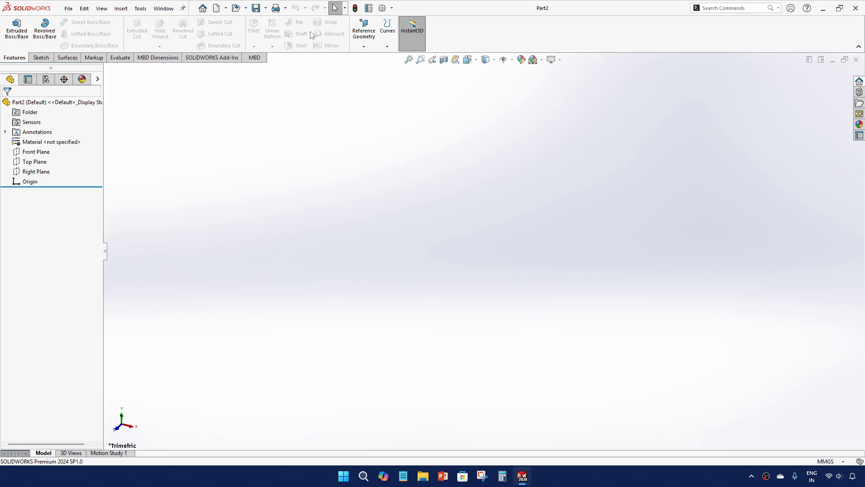
{"action": "left_click", "coordinate": [40, 58]}
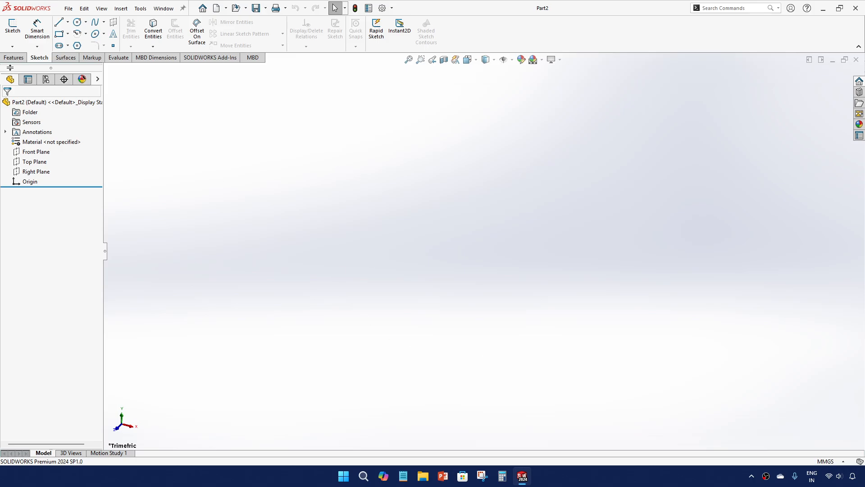
Step: Start an Extruded Boss/Base on the Top Plane and sketch a center rectangle about 127 by 102 mm centred on the origin
{"action": "left_click", "coordinate": [14, 58]}
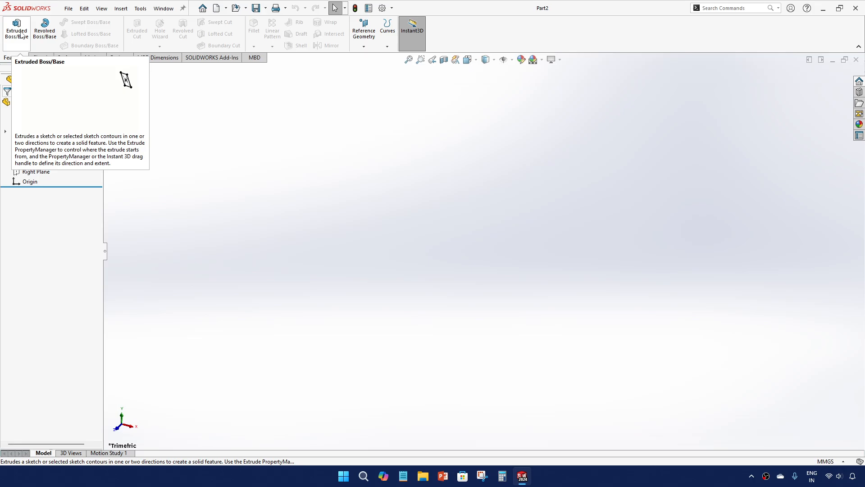
{"action": "left_click", "coordinate": [21, 34]}
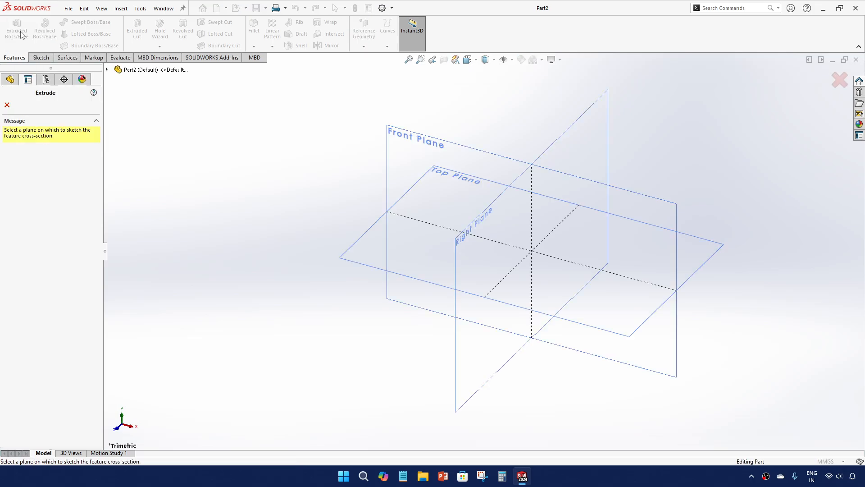
{"action": "left_click", "coordinate": [457, 175]}
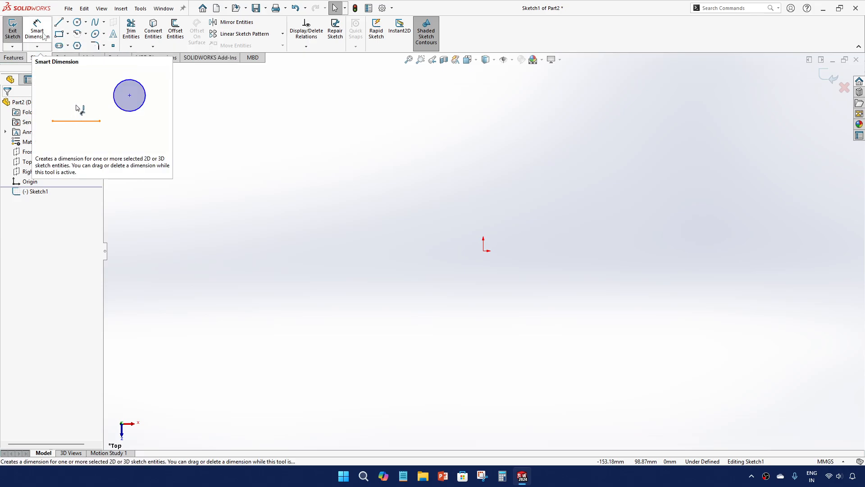
{"action": "left_click", "coordinate": [59, 34]}
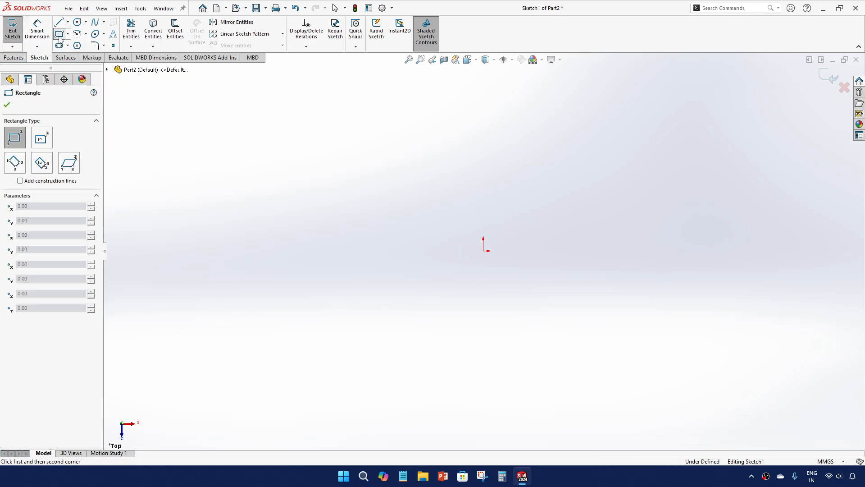
{"action": "left_click", "coordinate": [42, 137]}
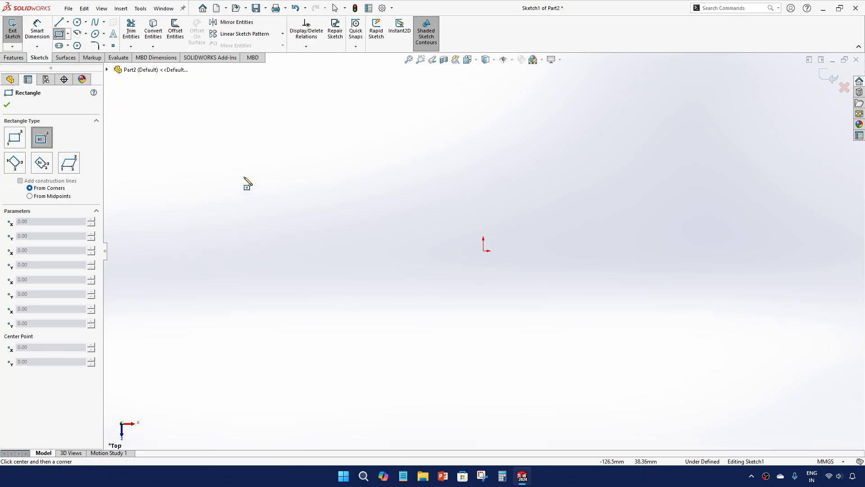
{"action": "left_click", "coordinate": [483, 250]}
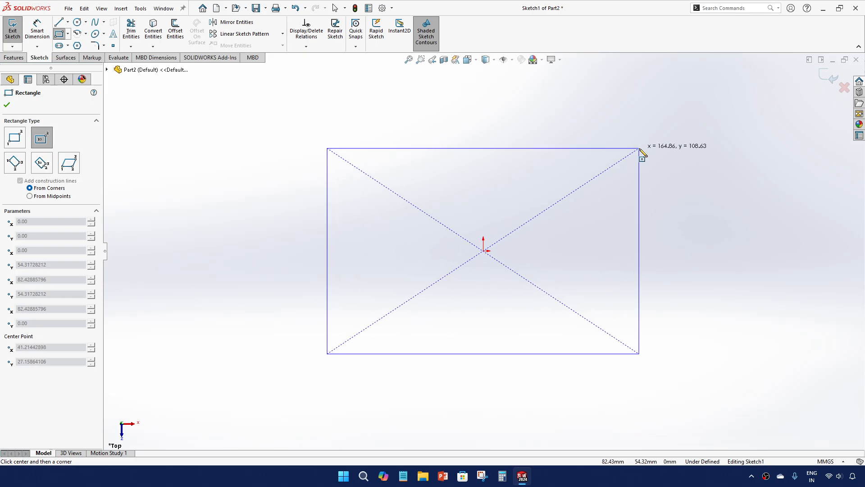
{"action": "left_click", "coordinate": [604, 154]}
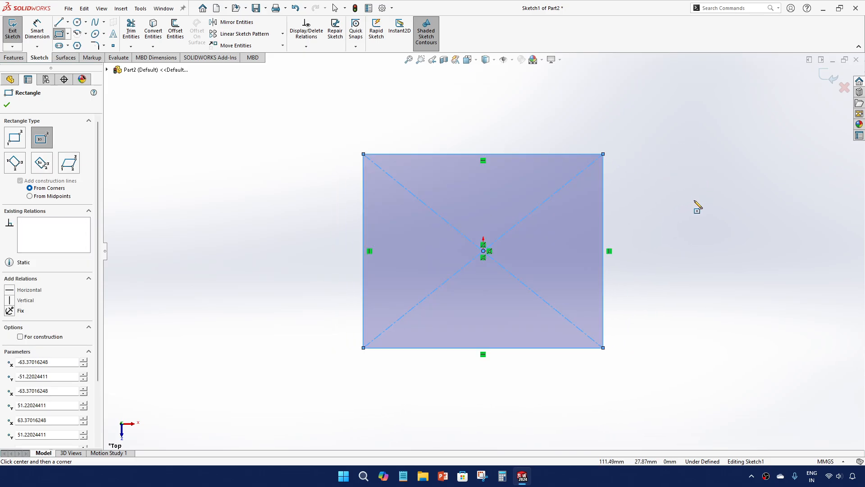
{"action": "key", "text": "Escape"}
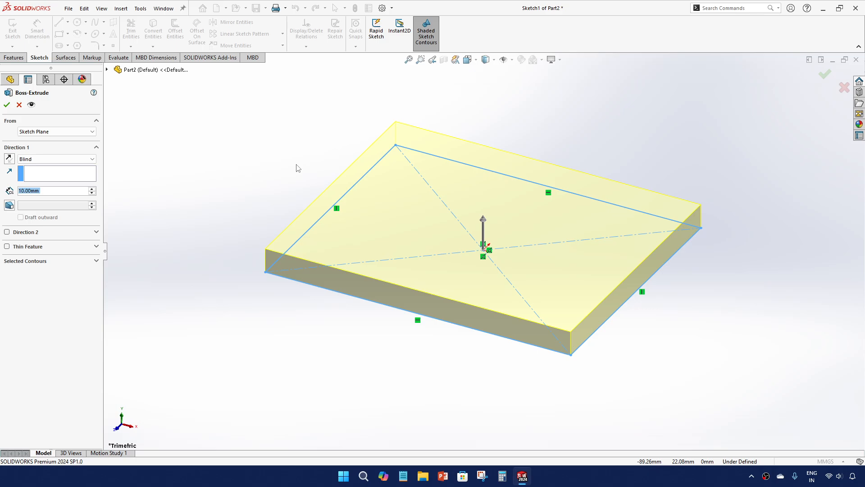
Step: Extrude the rectangle as a blind boss with a depth of 40 mm
{"action": "left_click", "coordinate": [341, 199]}
{"action": "left_click", "coordinate": [92, 191]}
{"action": "left_click", "coordinate": [92, 189]}
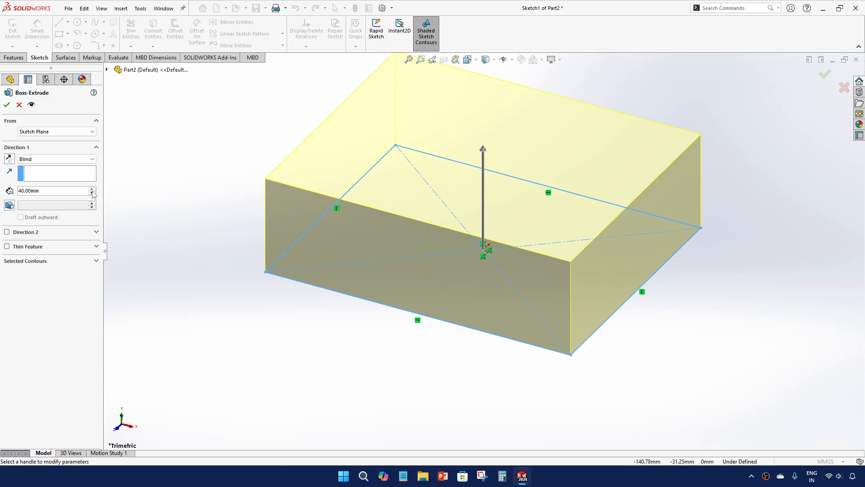
{"action": "left_click", "coordinate": [92, 188]}
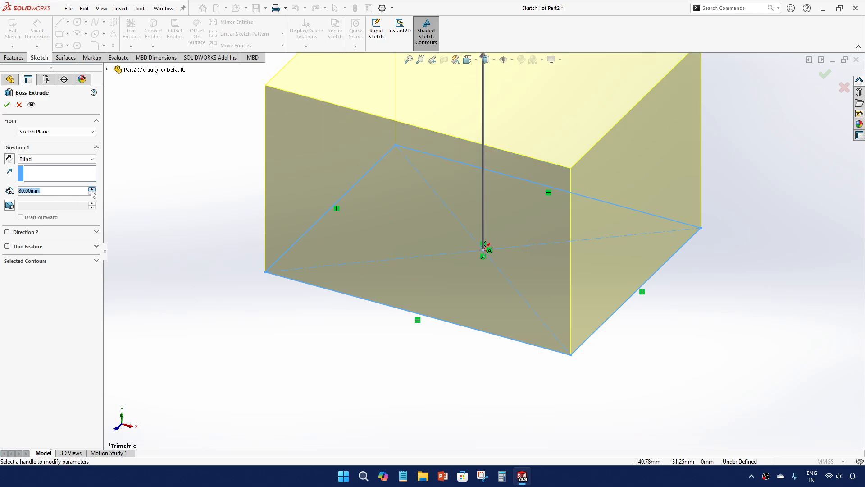
{"action": "left_click", "coordinate": [92, 189]}
{"action": "left_click", "coordinate": [92, 192]}
{"action": "left_click", "coordinate": [92, 193]}
{"action": "left_click", "coordinate": [92, 194]}
{"action": "left_click", "coordinate": [91, 193]}
{"action": "left_click", "coordinate": [92, 194]}
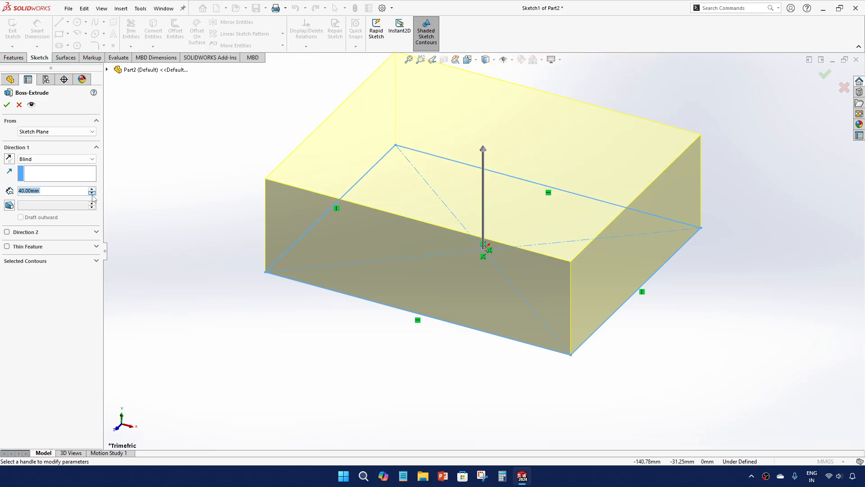
{"action": "scroll", "coordinate": [254, 311], "scroll_direction": "up", "scroll_amount": 3}
{"action": "scroll", "coordinate": [461, 135], "scroll_direction": "down", "scroll_amount": 1}
{"action": "scroll", "coordinate": [467, 155], "scroll_direction": "down", "scroll_amount": 3}
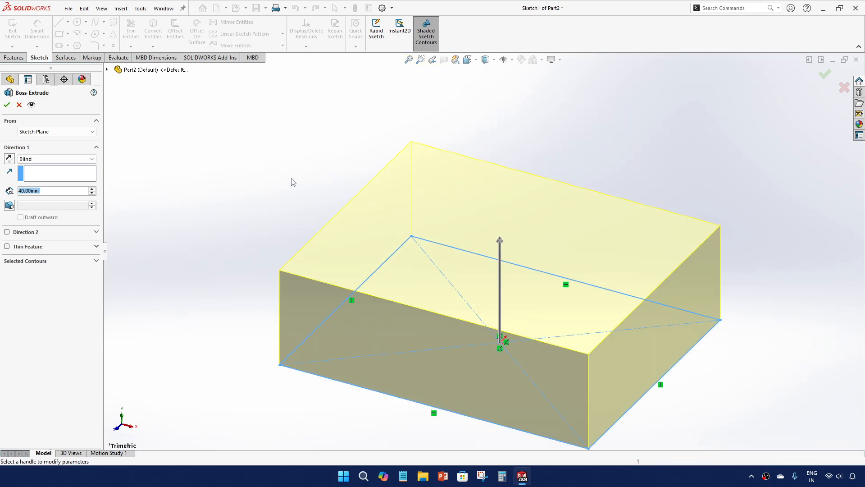
{"action": "left_click", "coordinate": [7, 105]}
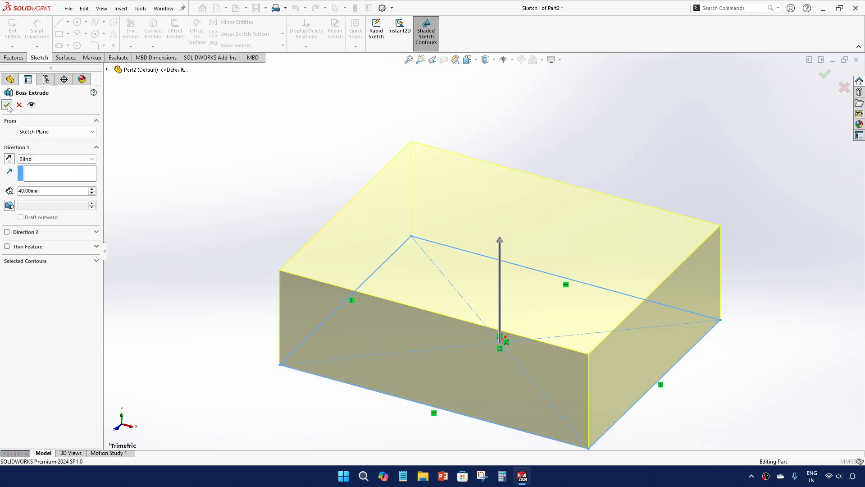
{"action": "scroll", "coordinate": [478, 275], "scroll_direction": "up", "scroll_amount": 3}
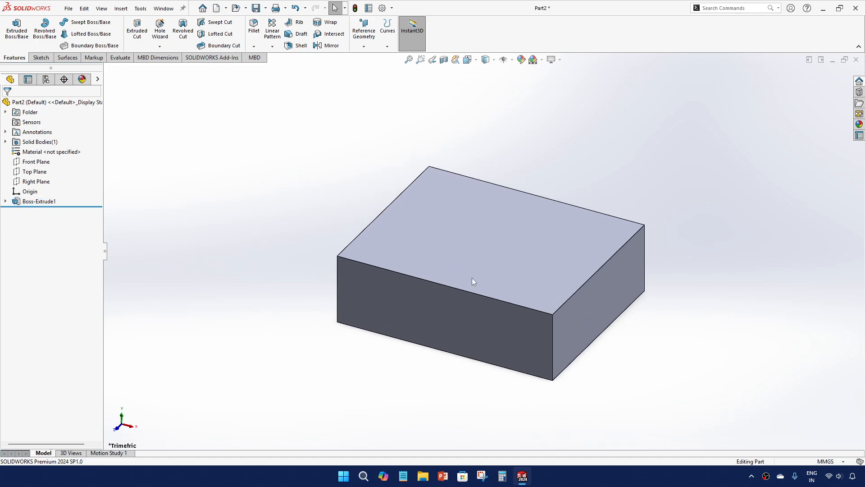
{"action": "middle_click_drag", "start_coordinate": [472, 278], "coordinate": [467, 158]}
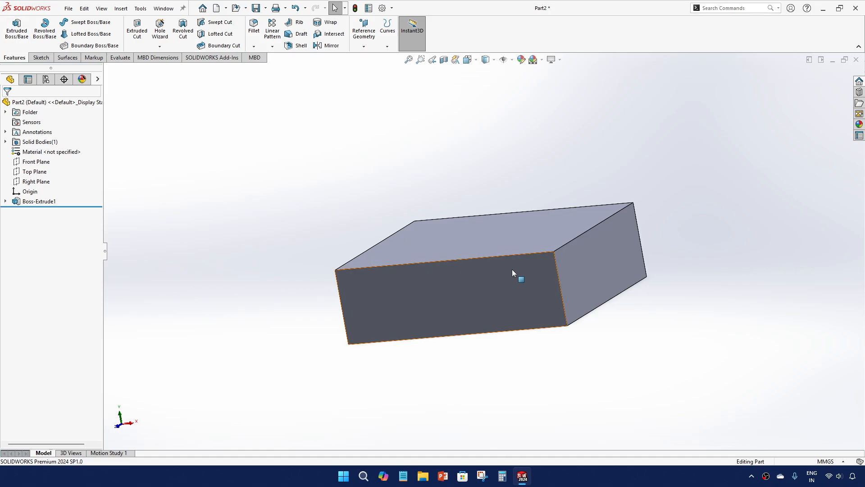
{"action": "middle_click_drag", "start_coordinate": [483, 282], "coordinate": [375, 286]}
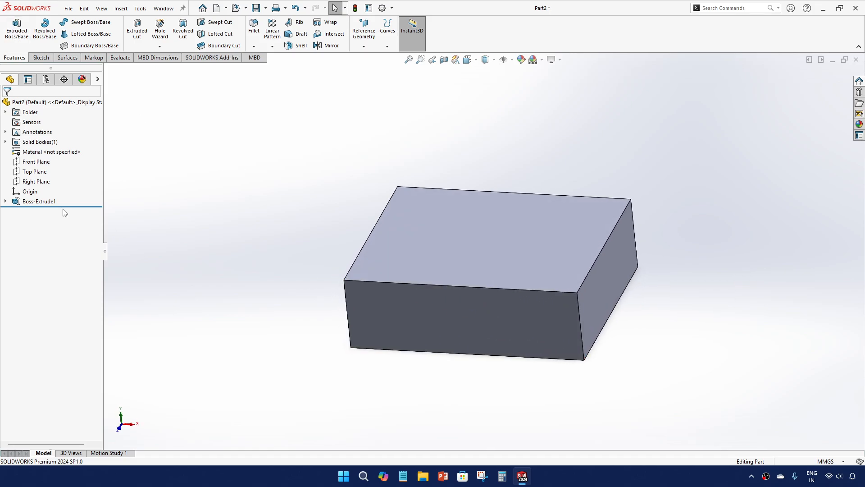
{"action": "left_click", "coordinate": [49, 201]}
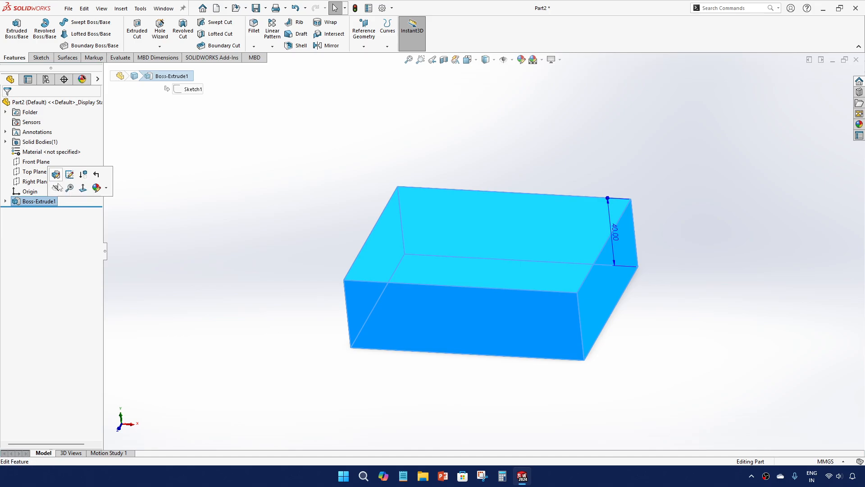
{"action": "left_click", "coordinate": [255, 229]}
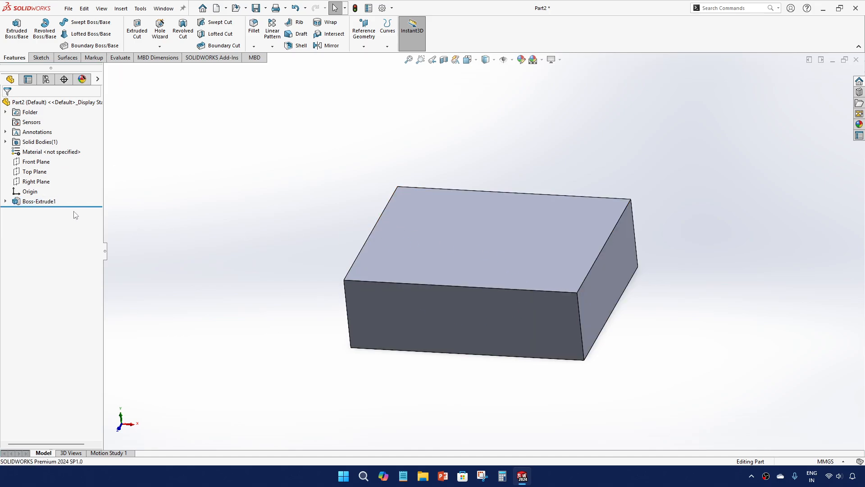
Step: Edit the block's extrude feature and set its blind depth to 65 mm
{"action": "left_click", "coordinate": [53, 203]}
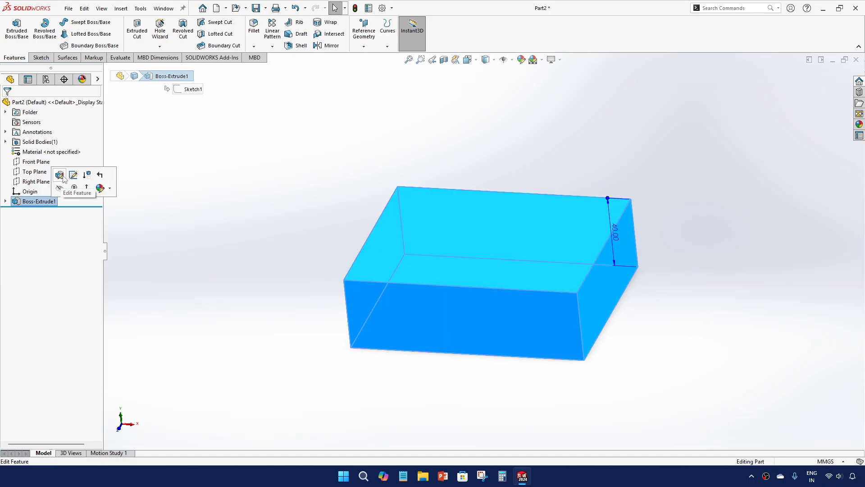
{"action": "right_click", "coordinate": [45, 202]}
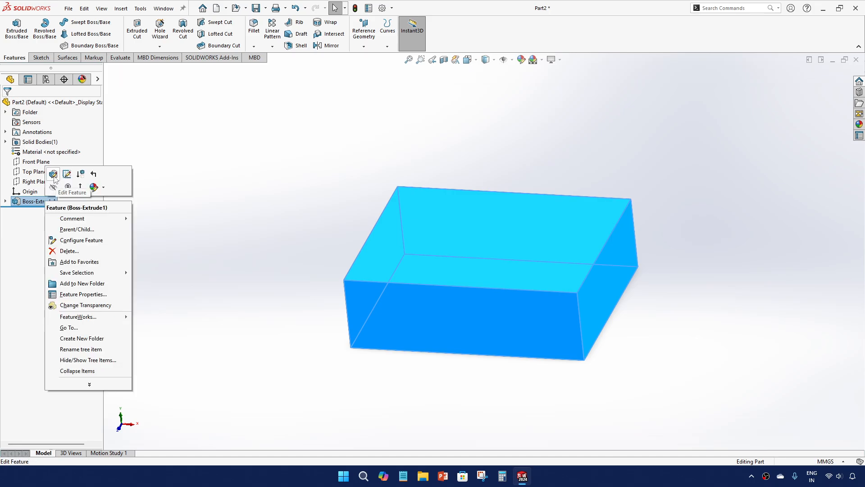
{"action": "left_click", "coordinate": [54, 175]}
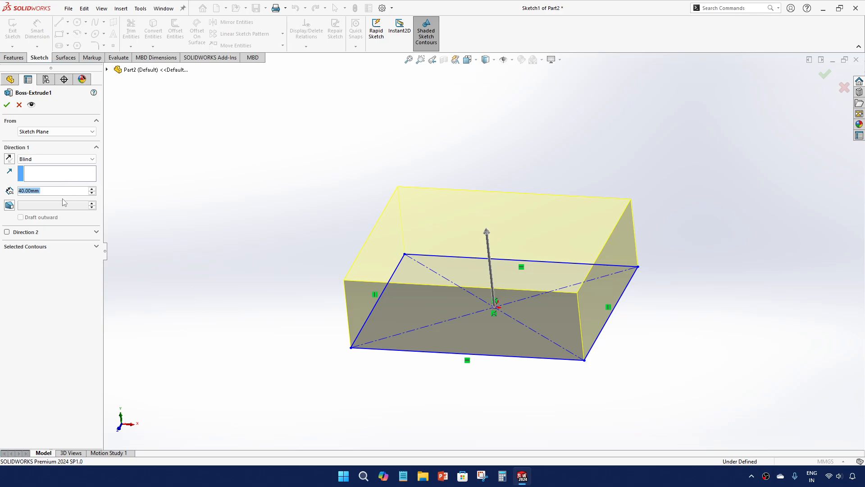
{"action": "left_click", "coordinate": [92, 189]}
{"action": "left_click", "coordinate": [92, 189]}
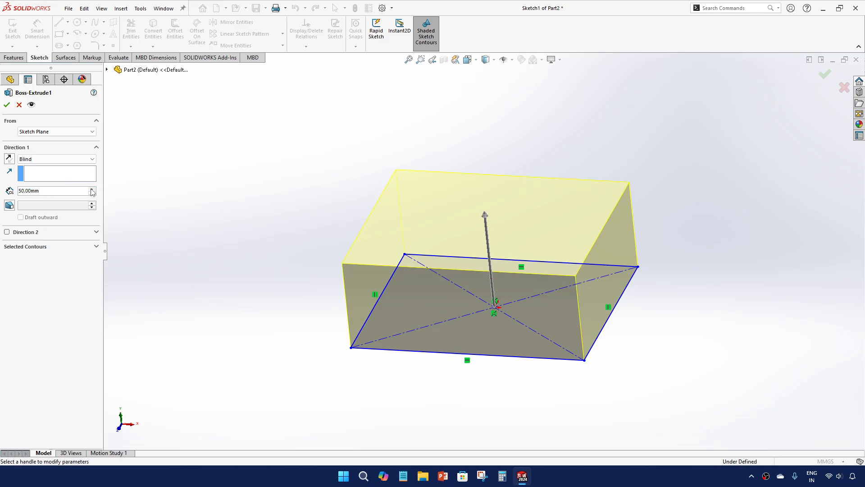
{"action": "left_click", "coordinate": [91, 189]}
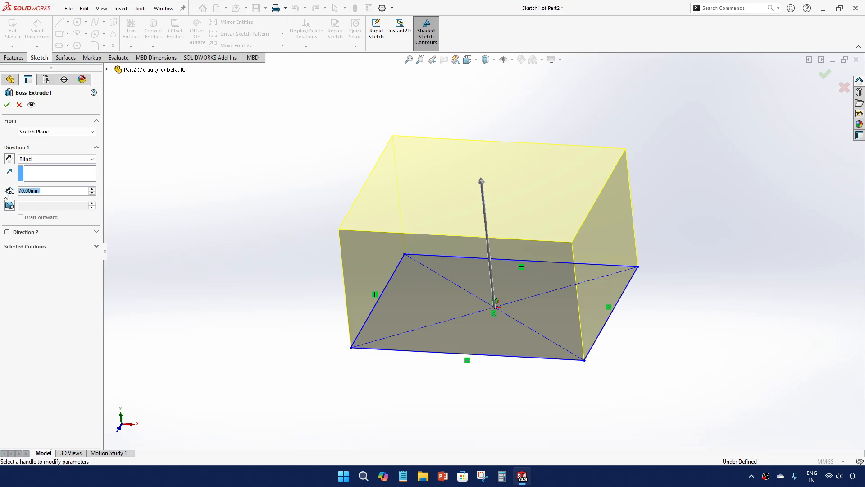
{"action": "type", "text": "65"}
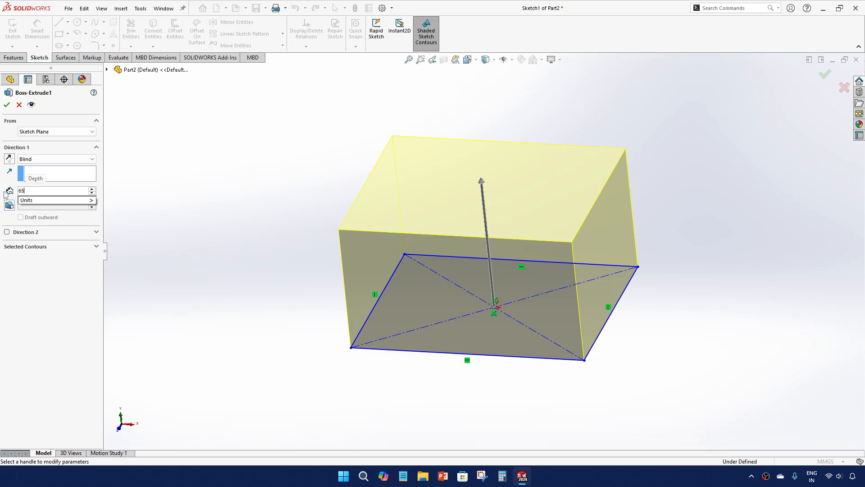
{"action": "key", "text": "Return"}
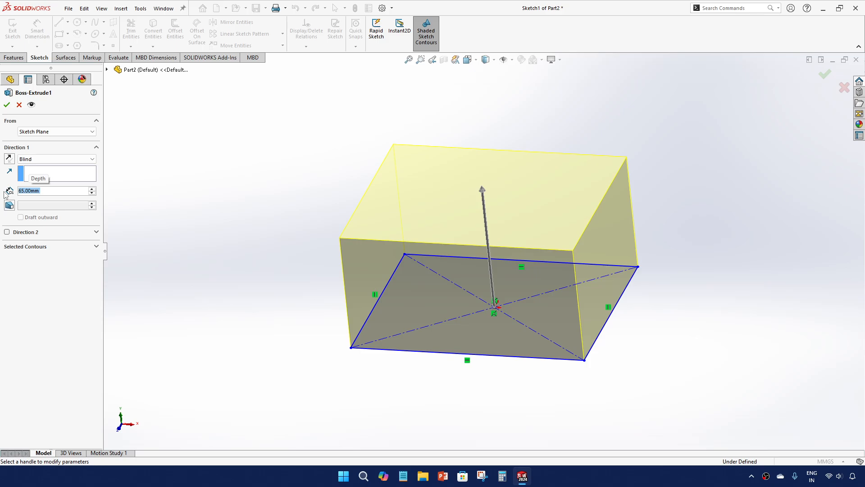
{"action": "left_click", "coordinate": [75, 159]}
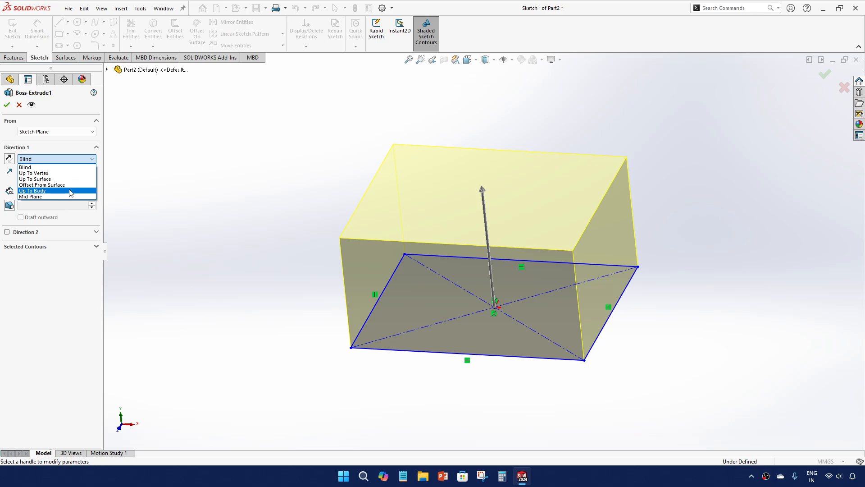
{"action": "left_click", "coordinate": [76, 163]}
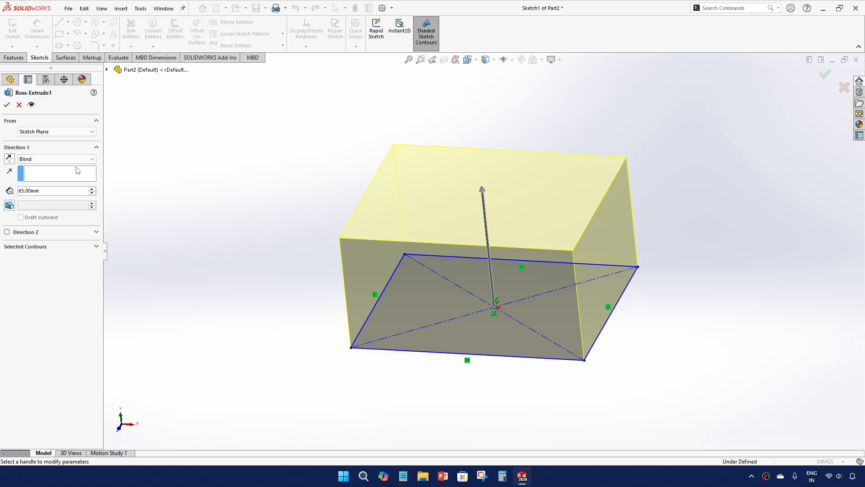
{"action": "left_click", "coordinate": [59, 161]}
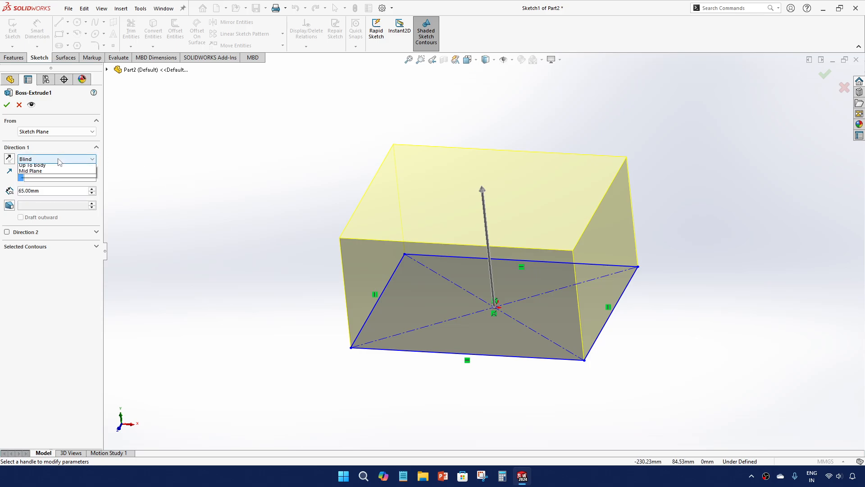
{"action": "left_click", "coordinate": [58, 169]}
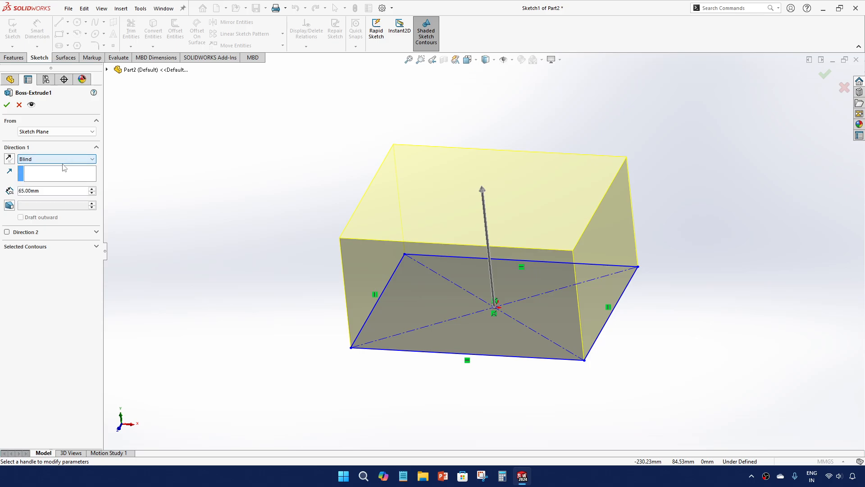
{"action": "left_click", "coordinate": [54, 159]}
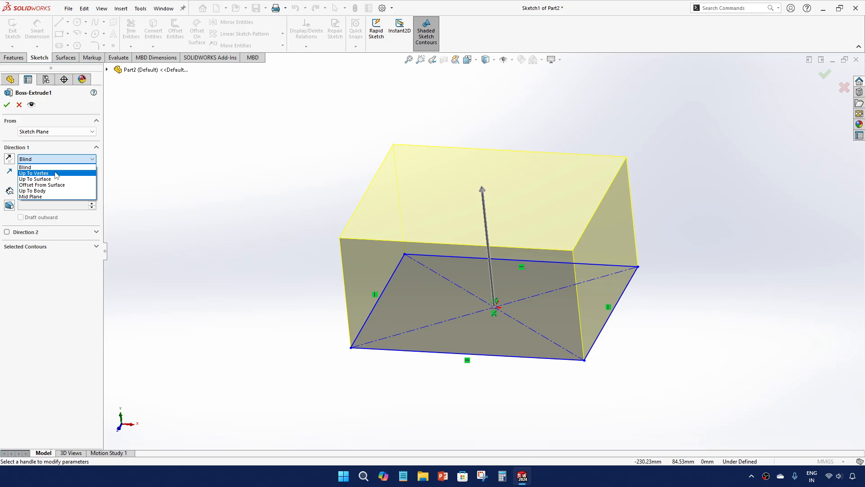
{"action": "left_click", "coordinate": [77, 146]}
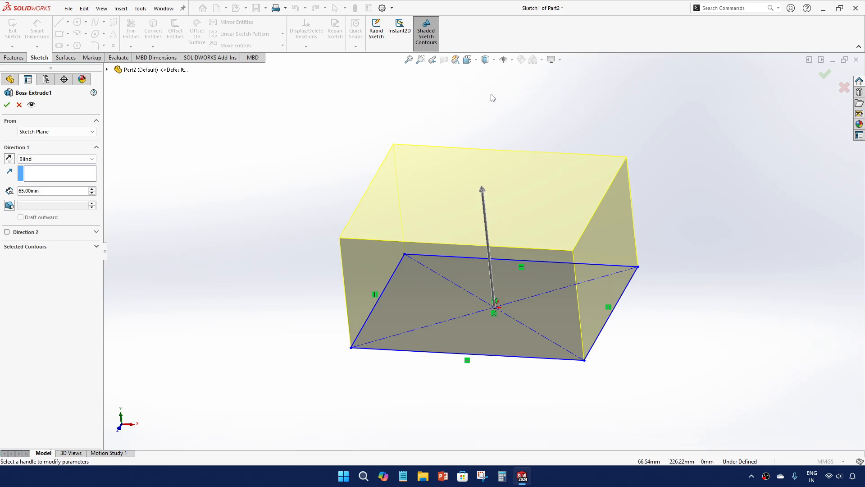
Step: Try the Mid Plane end condition on the block's extrude and inspect how the preview splits around the sketch plane
{"action": "left_click", "coordinate": [94, 159]}
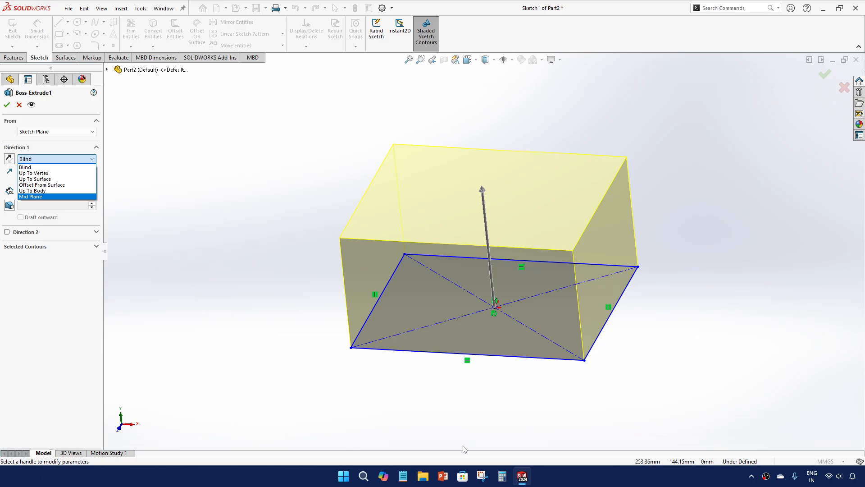
{"action": "left_click", "coordinate": [52, 197]}
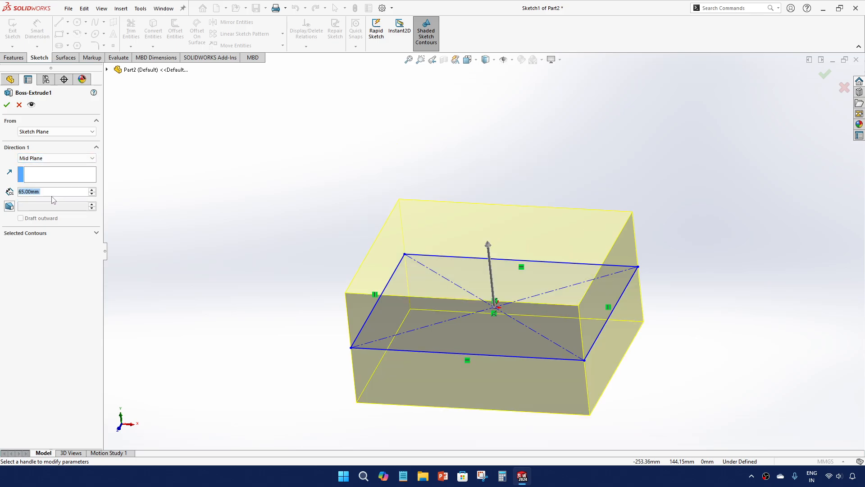
{"action": "middle_click_drag", "start_coordinate": [285, 250], "coordinate": [295, 226]}
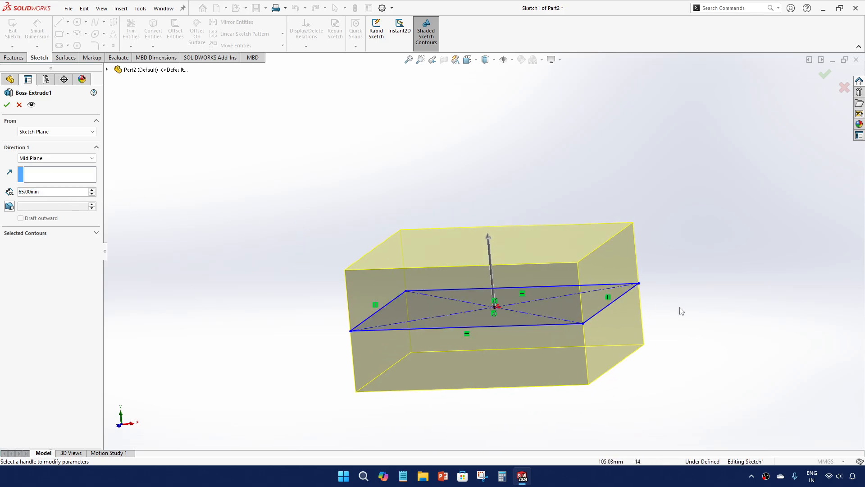
{"action": "mouse_move", "coordinate": [682, 311]}
{"action": "middle_mouse_down"}
{"action": "mouse_move", "coordinate": [693, 289]}
{"action": "mouse_move", "coordinate": [685, 297]}
{"action": "middle_mouse_up"}
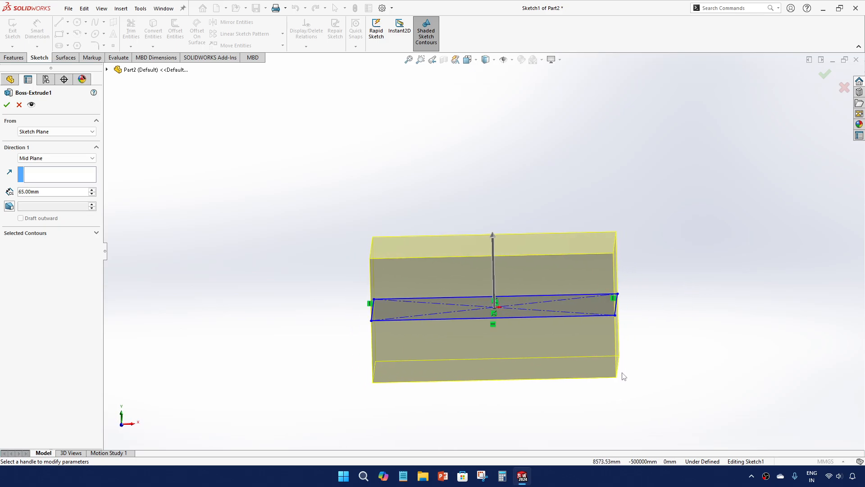
{"action": "middle_click_drag", "start_coordinate": [647, 365], "coordinate": [636, 399]}
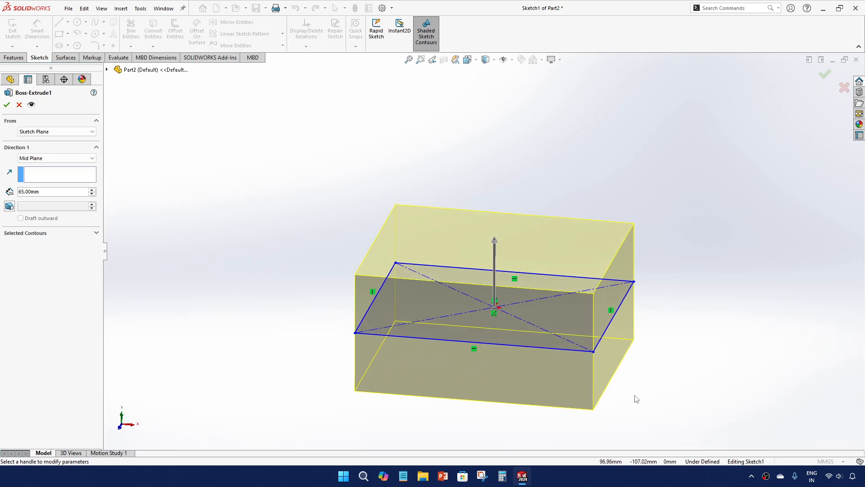
{"action": "left_click", "coordinate": [70, 158]}
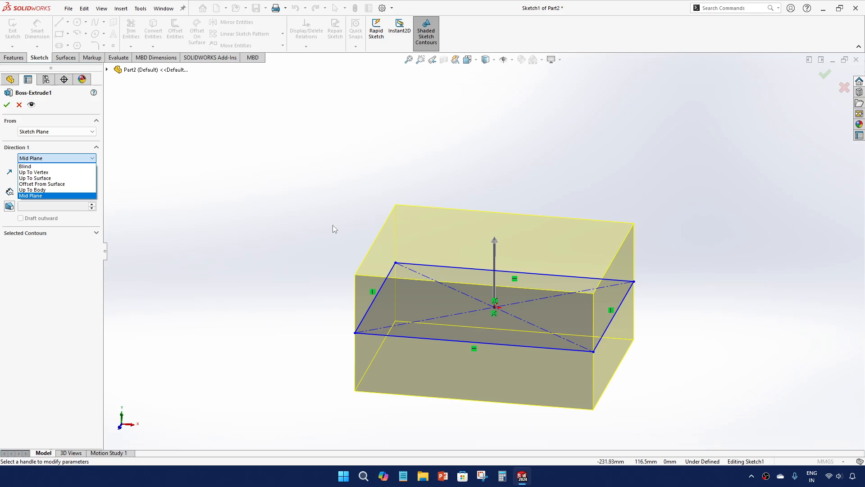
{"action": "key", "text": "Return"}
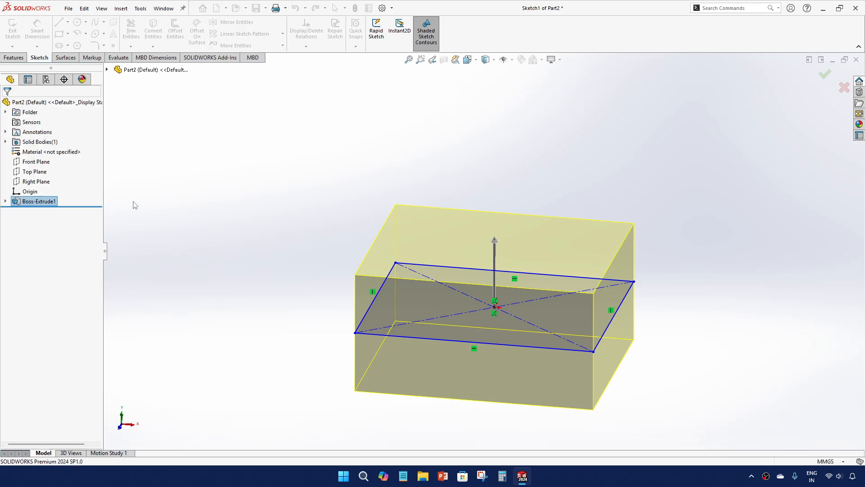
Step: Edit the block's extrude feature, setting its end condition to Mid Plane and its depth to 90 mm
{"action": "right_click", "coordinate": [53, 204]}
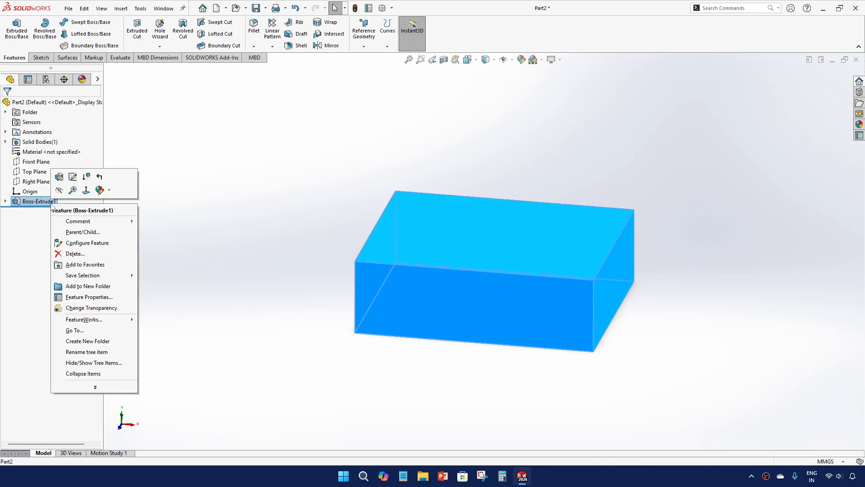
{"action": "left_click", "coordinate": [59, 176]}
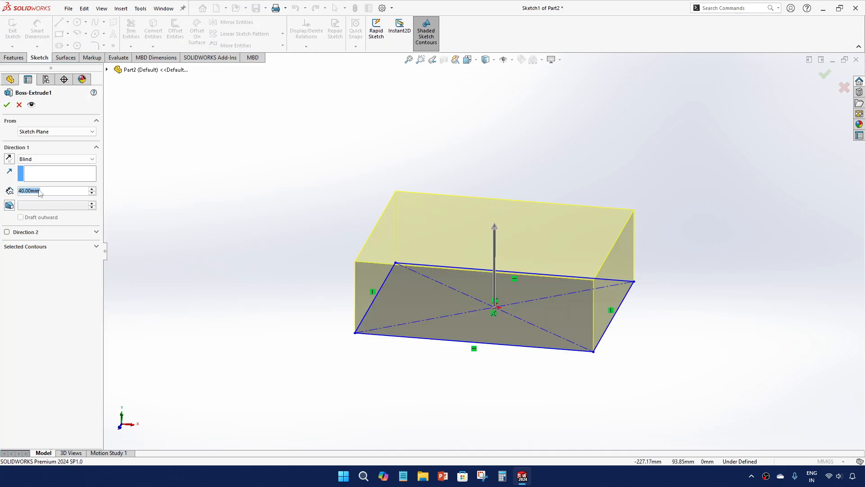
{"action": "mouse_move", "coordinate": [203, 231]}
{"action": "middle_mouse_down"}
{"action": "mouse_move", "coordinate": [207, 208]}
{"action": "mouse_move", "coordinate": [203, 219]}
{"action": "middle_mouse_up"}
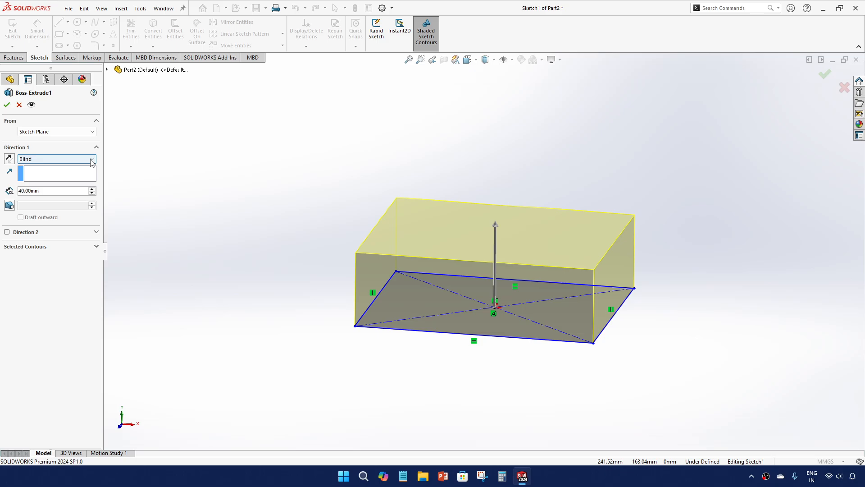
{"action": "left_click", "coordinate": [91, 159]}
{"action": "left_click", "coordinate": [68, 195]}
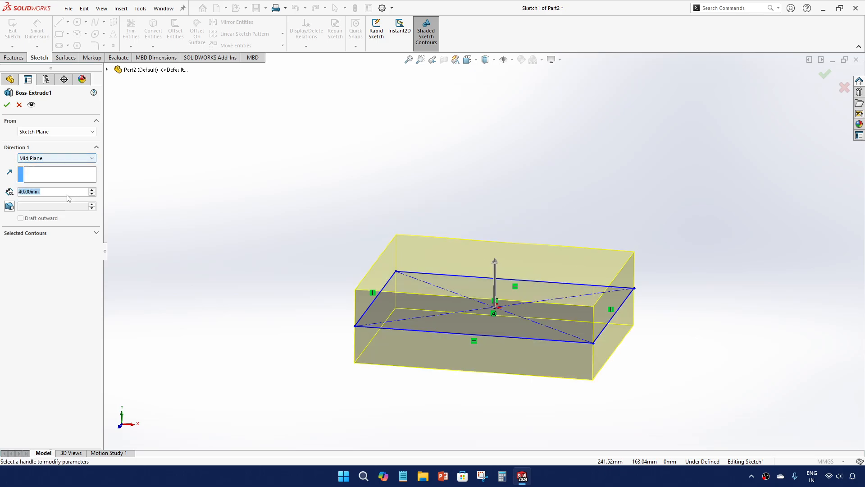
{"action": "left_click", "coordinate": [92, 190]}
{"action": "left_click", "coordinate": [92, 190]}
{"action": "left_click", "coordinate": [92, 190]}
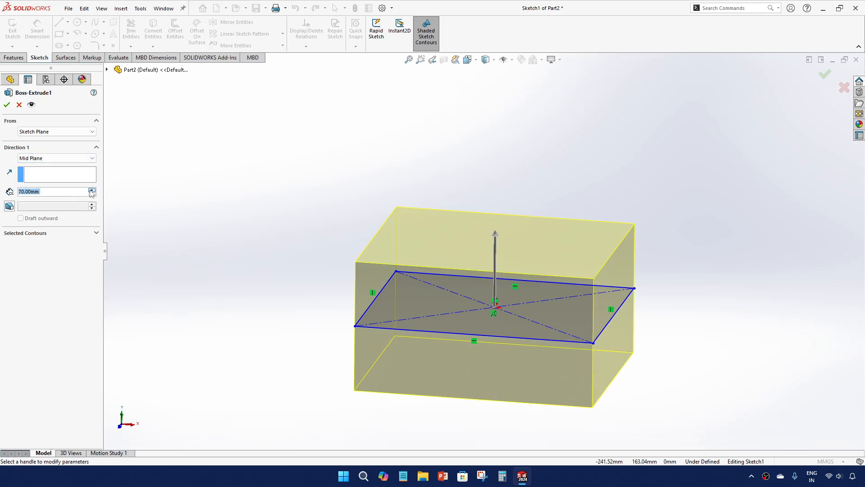
{"action": "left_click", "coordinate": [92, 189]}
{"action": "left_click", "coordinate": [92, 190]}
Step: Switch the extrude back to a Blind end condition and add a blind Direction 2 with a 40 mm depth
{"action": "left_click", "coordinate": [70, 159]}
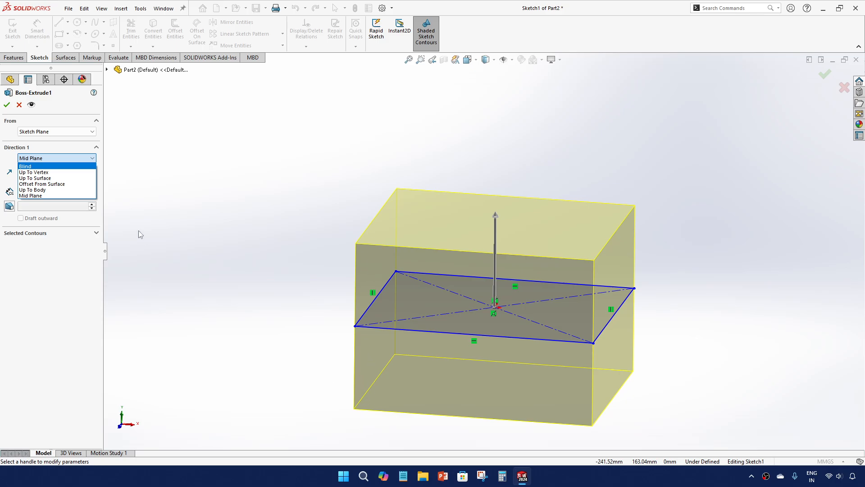
{"action": "left_click", "coordinate": [62, 168]}
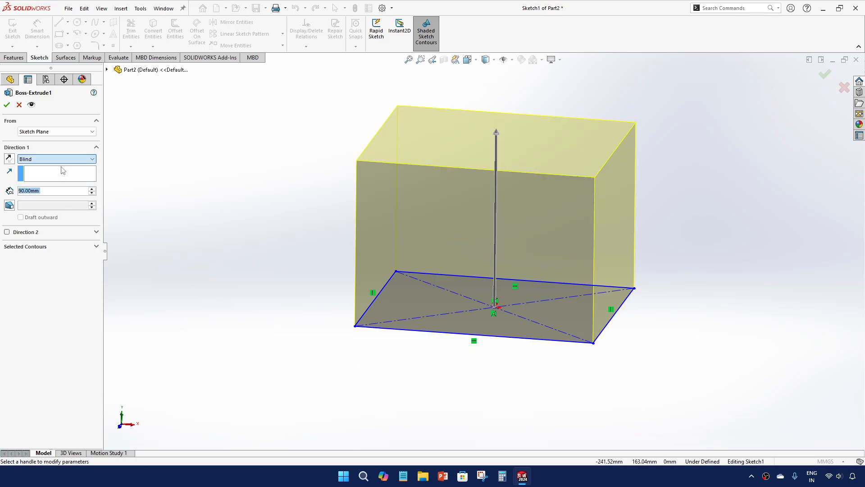
{"action": "left_click", "coordinate": [7, 232]}
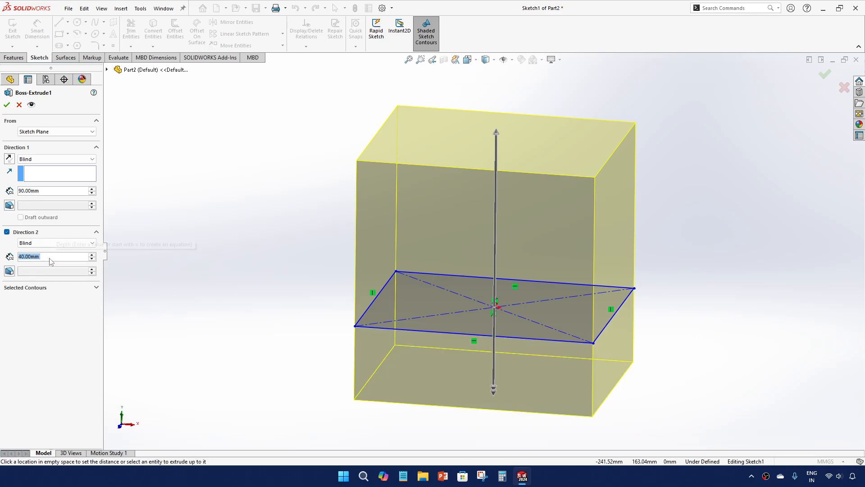
{"action": "mouse_move", "coordinate": [272, 310]}
{"action": "middle_mouse_down"}
{"action": "mouse_move", "coordinate": [265, 276]}
{"action": "mouse_move", "coordinate": [270, 303]}
{"action": "middle_mouse_up"}
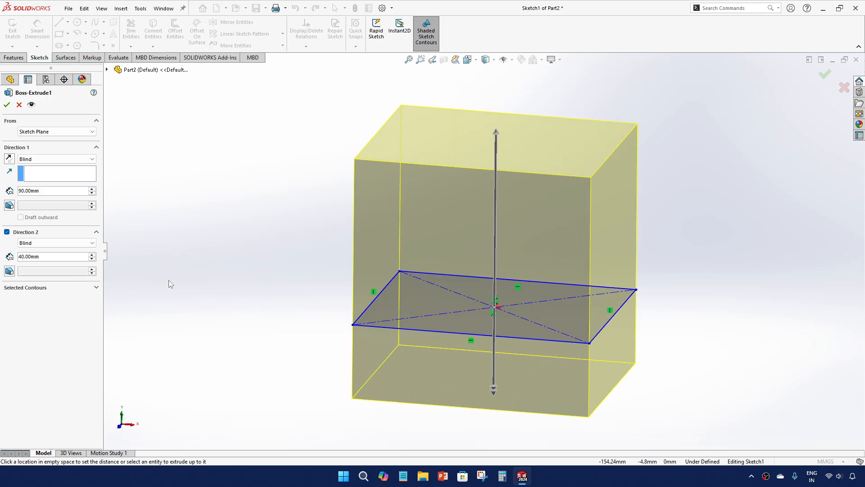
{"action": "left_click", "coordinate": [7, 105]}
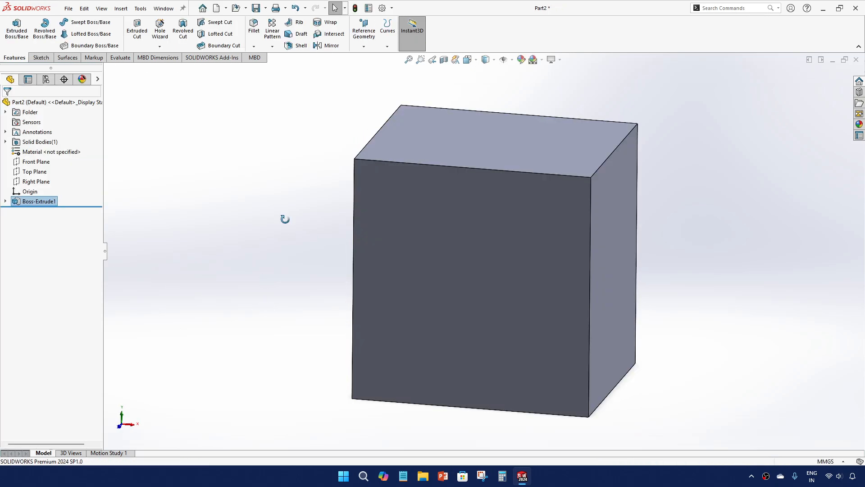
{"action": "mouse_move", "coordinate": [285, 219]}
{"action": "middle_mouse_down"}
{"action": "mouse_move", "coordinate": [225, 284]}
{"action": "mouse_move", "coordinate": [280, 226]}
{"action": "middle_mouse_up"}
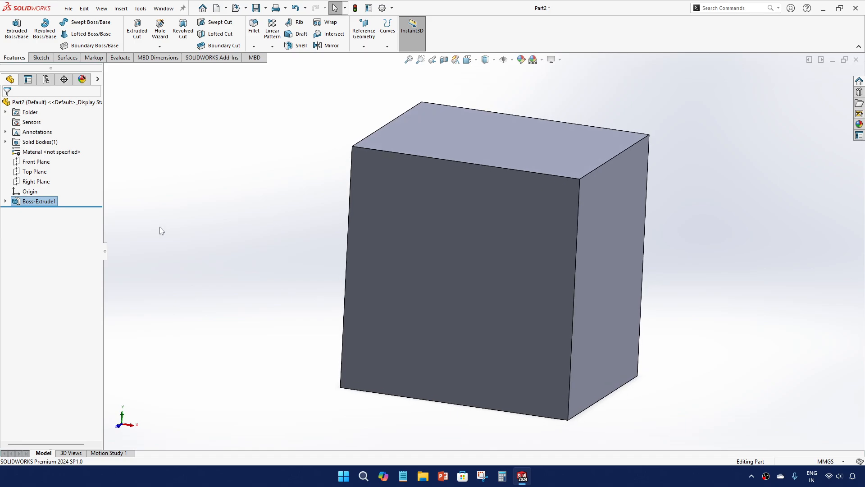
{"action": "right_click", "coordinate": [53, 204]}
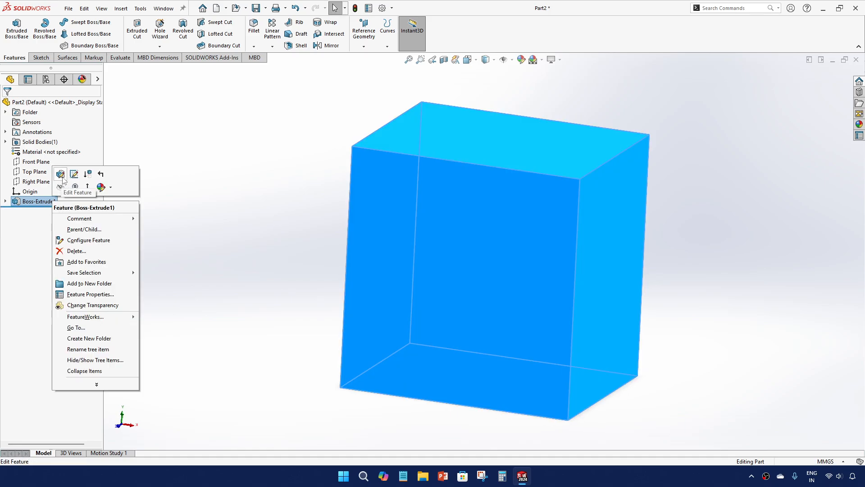
{"action": "left_click", "coordinate": [61, 176]}
{"action": "key", "text": "Return"}
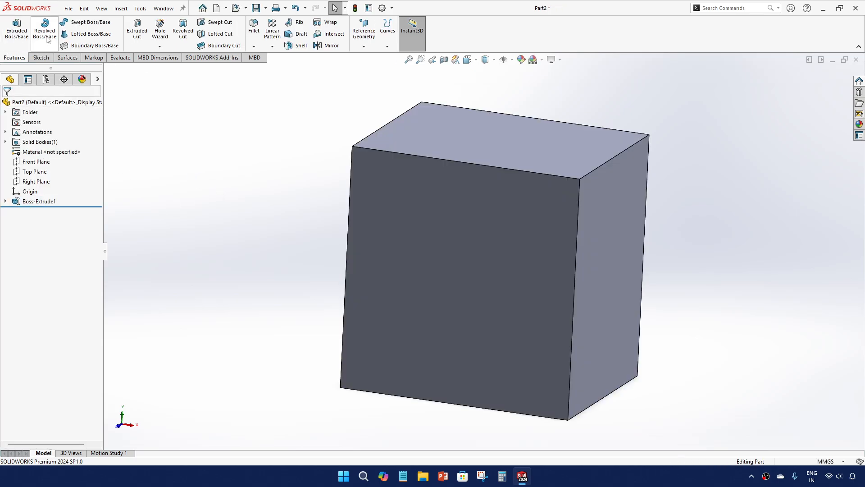
Step: Delete the block's extrude feature and its rectangle sketch from the part
{"action": "left_click", "coordinate": [41, 201]}
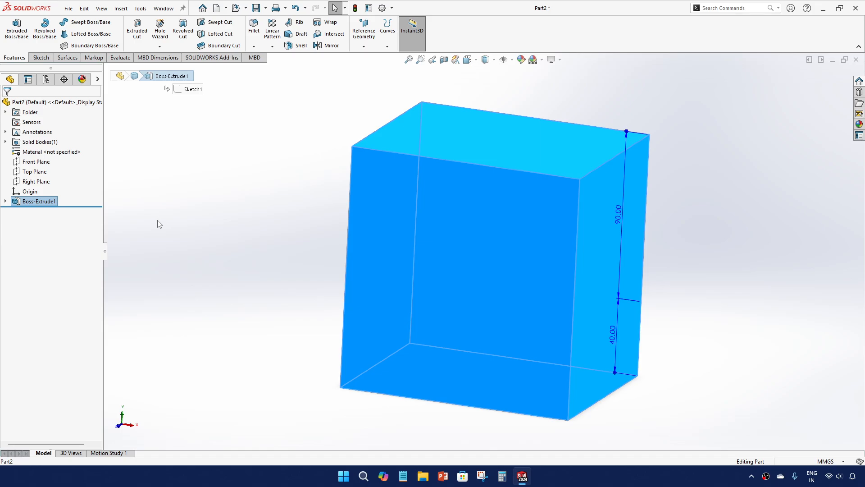
{"action": "key", "text": "Delete"}
{"action": "left_click", "coordinate": [485, 192]}
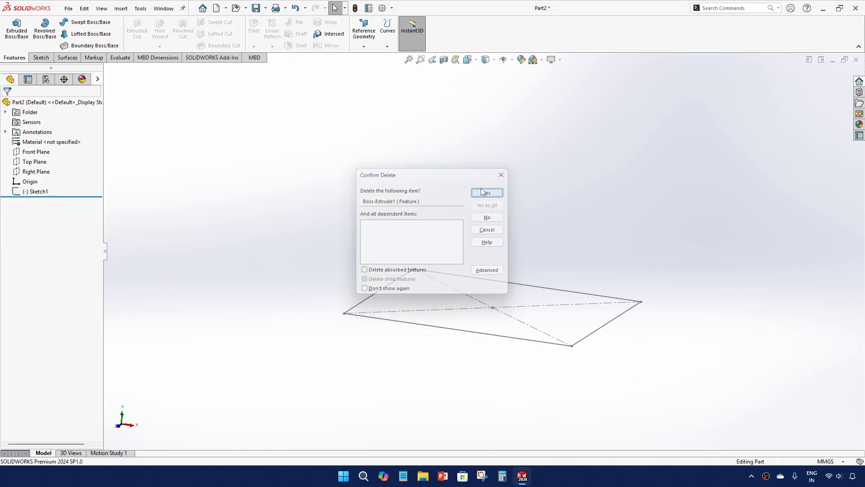
{"action": "left_click", "coordinate": [37, 192]}
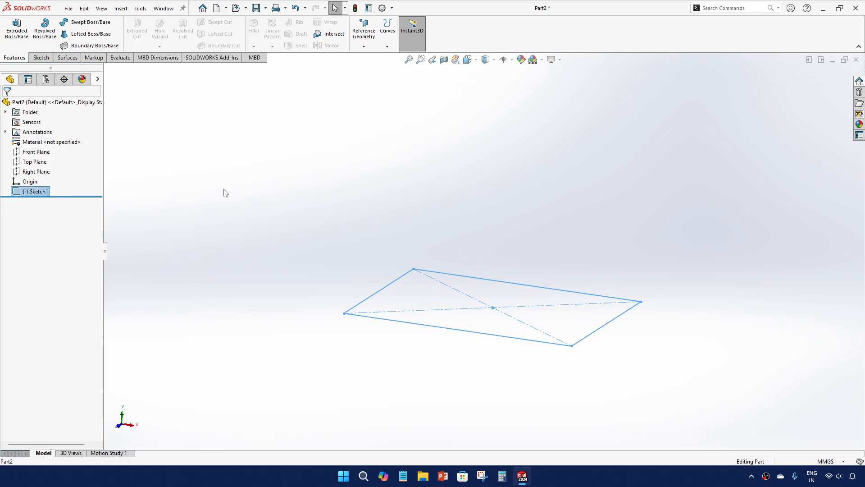
{"action": "key", "text": "Delete"}
{"action": "key", "text": "Return"}
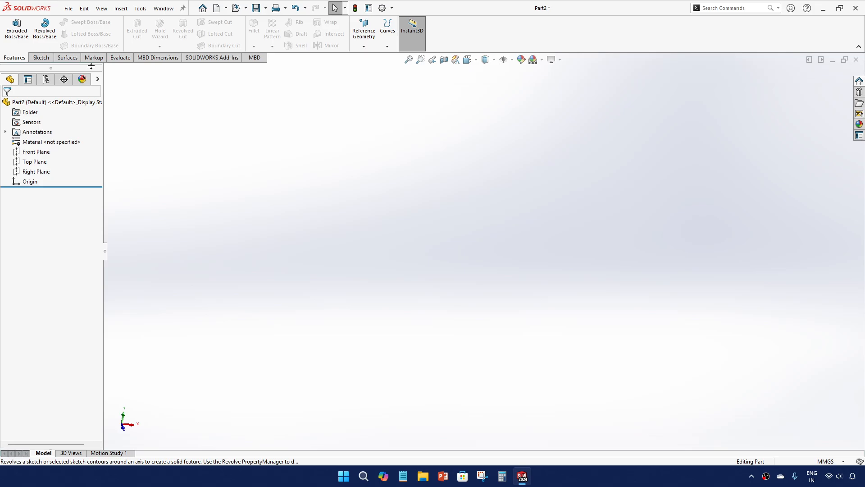
Step: Start a Revolved Boss/Base on the Front Plane and sketch a tall, narrow corner rectangle to the right of the origin, its base level with it
{"action": "left_click", "coordinate": [45, 25]}
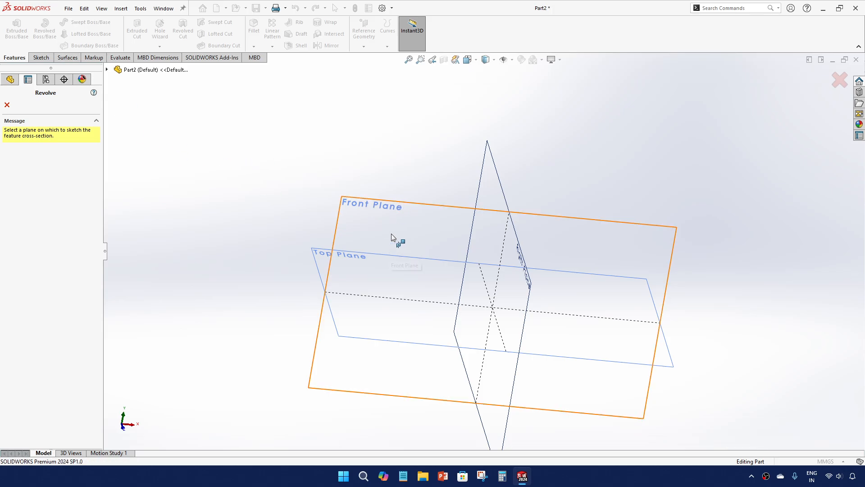
{"action": "left_click", "coordinate": [422, 203]}
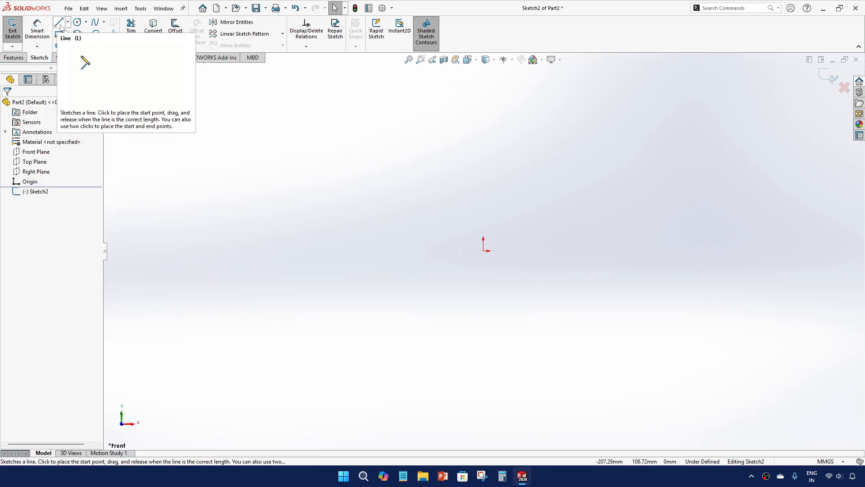
{"action": "left_click", "coordinate": [59, 34]}
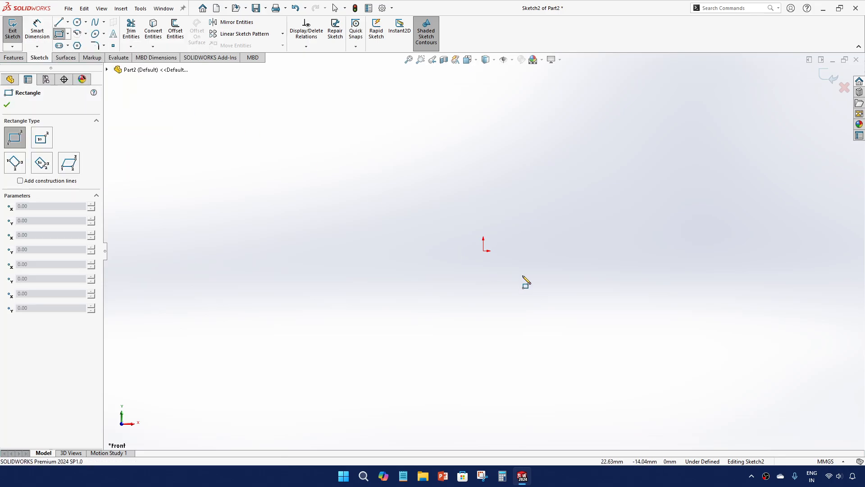
{"action": "left_click_drag", "start_coordinate": [530, 250], "coordinate": [571, 88]}
{"action": "key", "text": "Escape"}
{"action": "scroll", "coordinate": [483, 251], "scroll_direction": "up", "scroll_amount": 1}
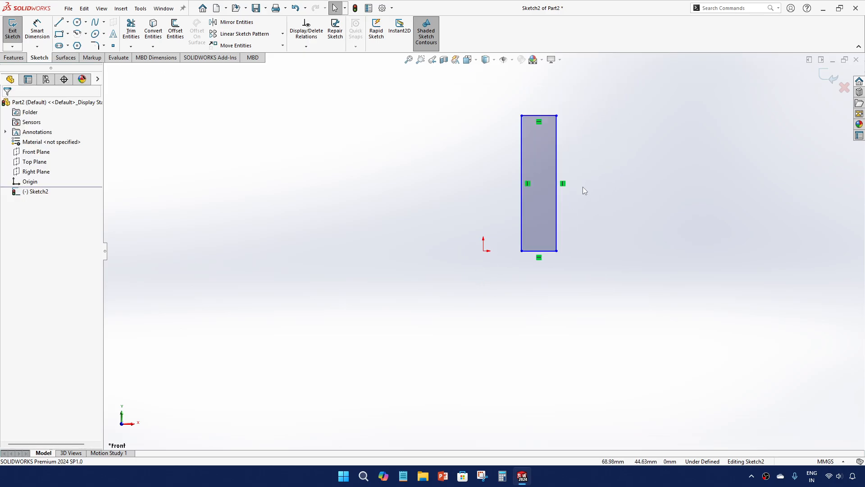
{"action": "scroll", "coordinate": [624, 153], "scroll_direction": "down", "scroll_amount": 2}
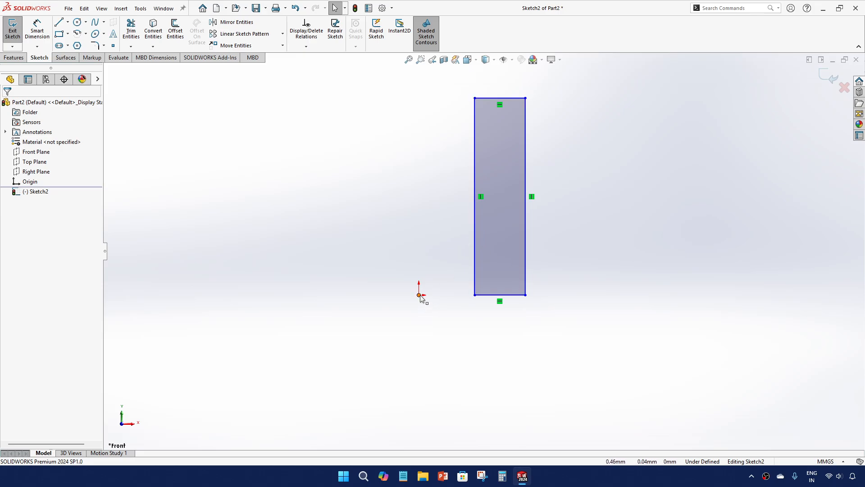
Step: Sketch a vertical centerline upward from the origin beside the rectangle and exit the sketch to revolve the profile about it
{"action": "left_click", "coordinate": [68, 22]}
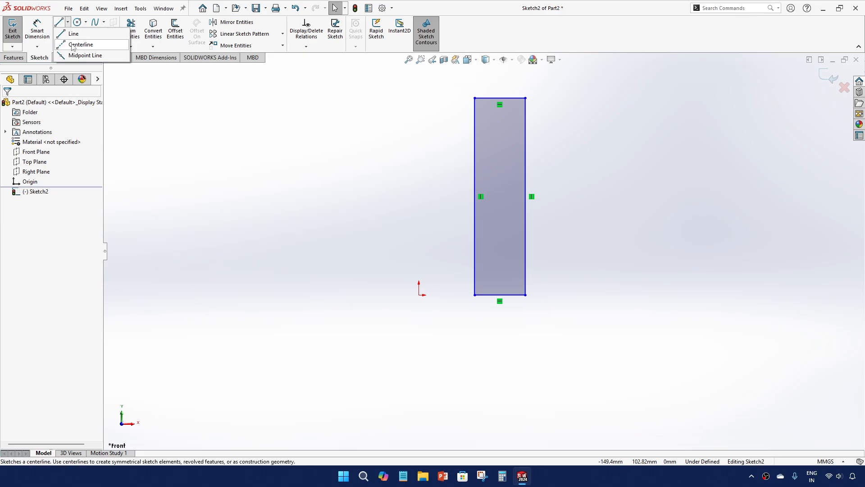
{"action": "left_click", "coordinate": [71, 45]}
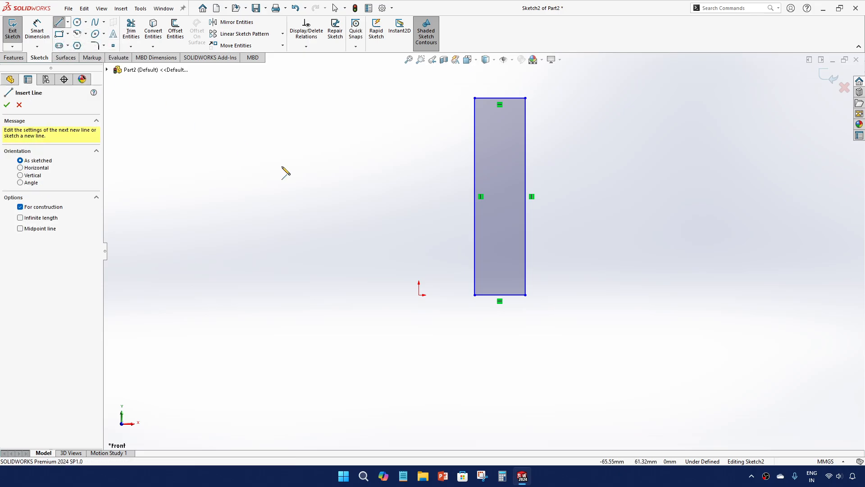
{"action": "left_click", "coordinate": [419, 294]}
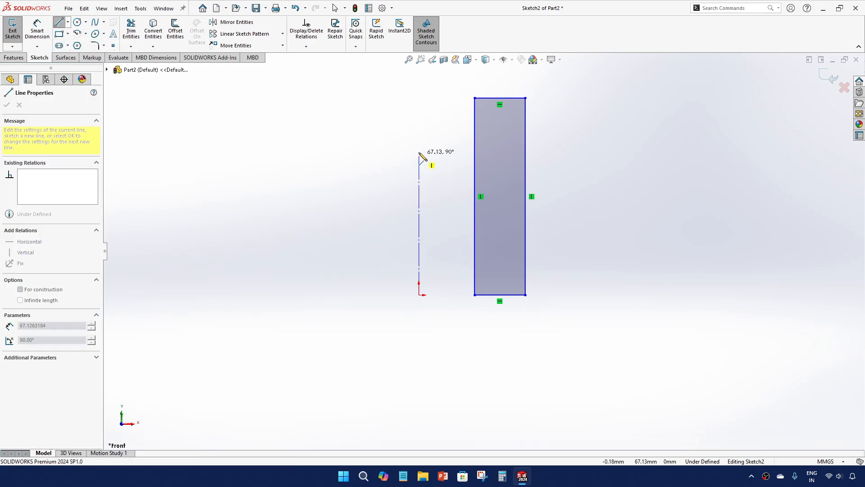
{"action": "left_click", "coordinate": [419, 125]}
{"action": "key", "text": "Escape"}
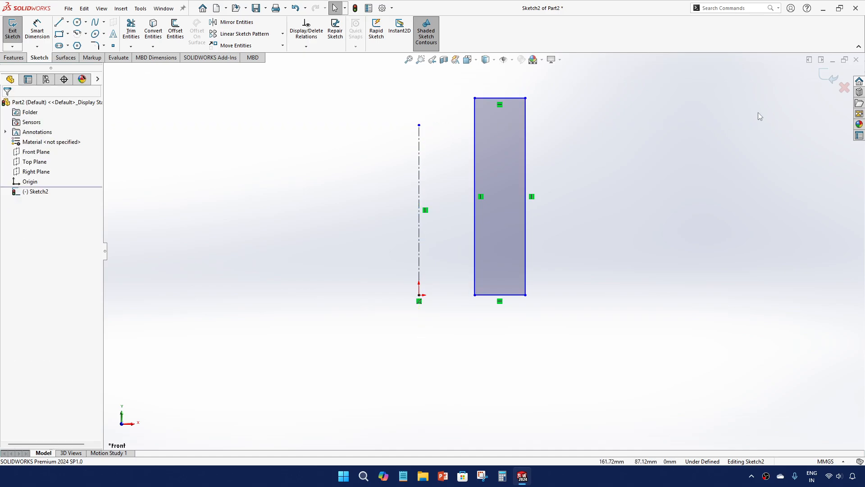
{"action": "left_click", "coordinate": [826, 79]}
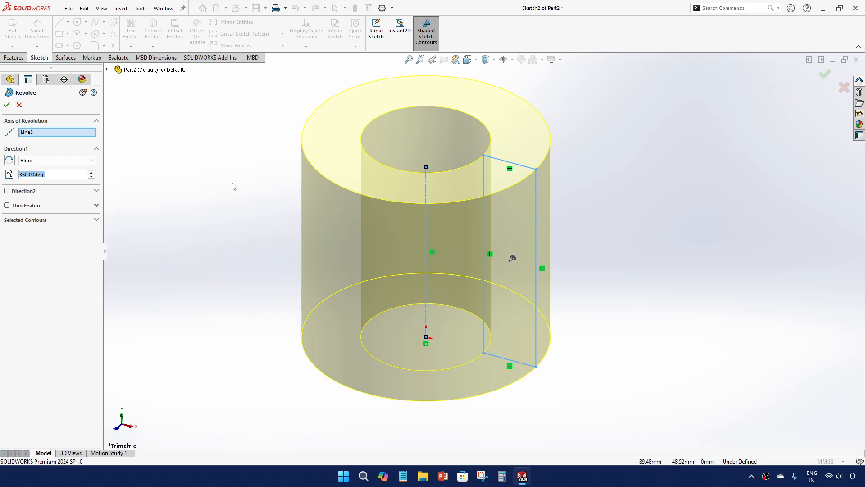
Step: Change the revolve's end condition to Mid Plane and reduce its angle to 239°
{"action": "middle_click_drag", "start_coordinate": [231, 187], "coordinate": [230, 260]}
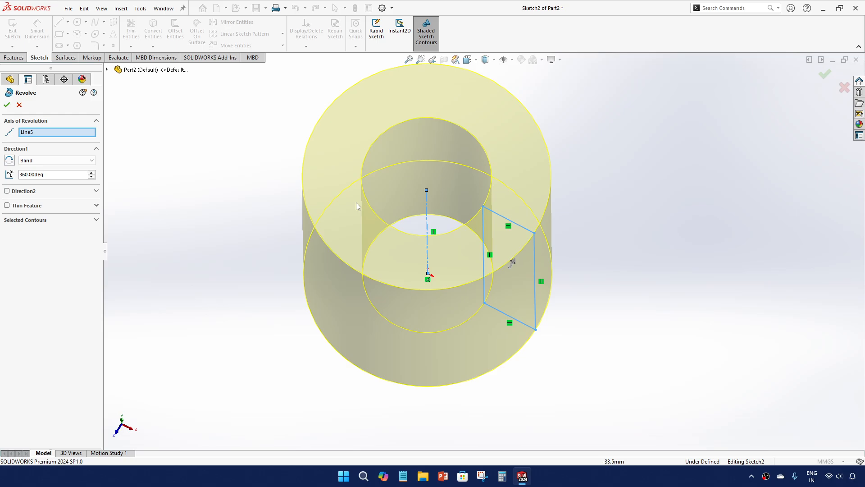
{"action": "left_click", "coordinate": [79, 163]}
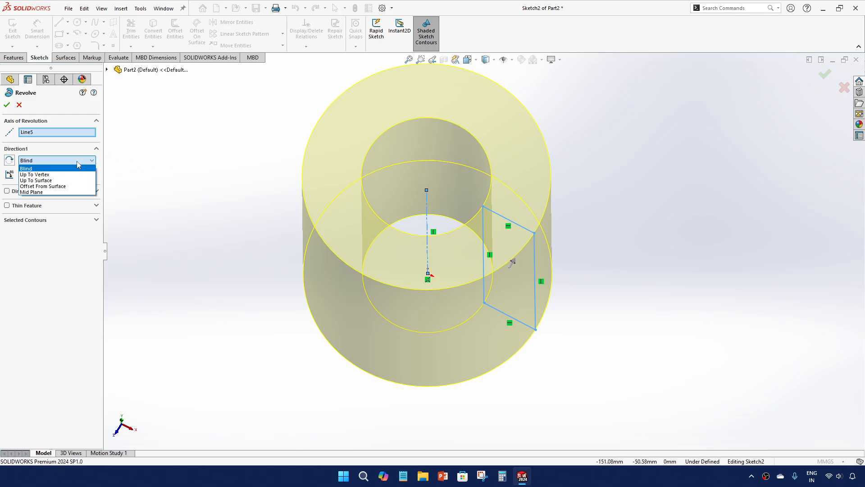
{"action": "left_click", "coordinate": [73, 192]}
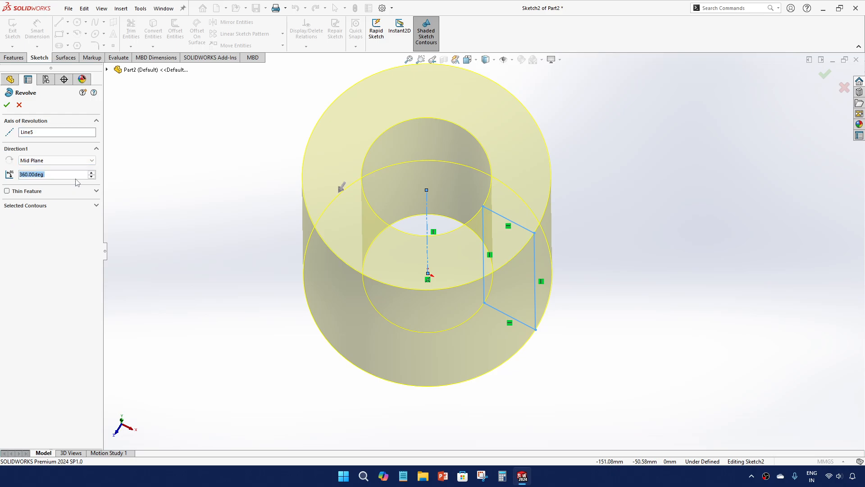
{"action": "left_click", "coordinate": [91, 177]}
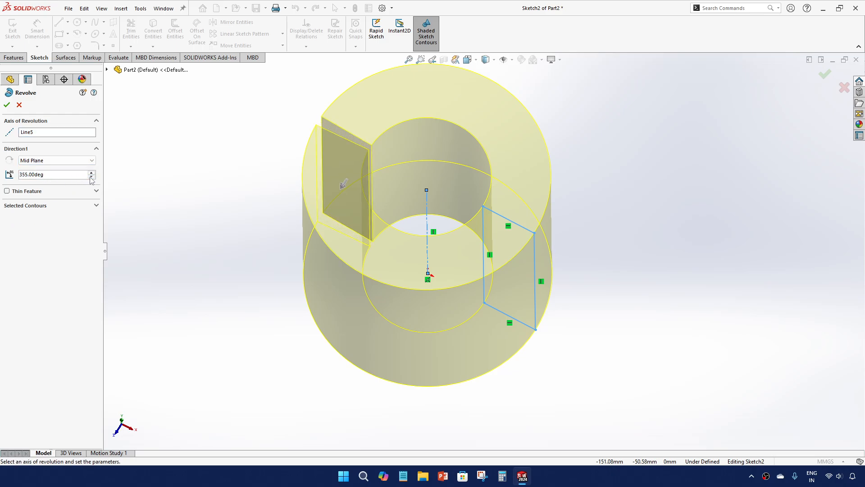
{"action": "left_click_drag", "start_coordinate": [92, 177], "coordinate": [91, 177]}
{"action": "middle_click_drag", "start_coordinate": [218, 177], "coordinate": [218, 209]}
Step: Set the Mid Plane revolve's angle to 90°
{"action": "double_click", "coordinate": [60, 176]}
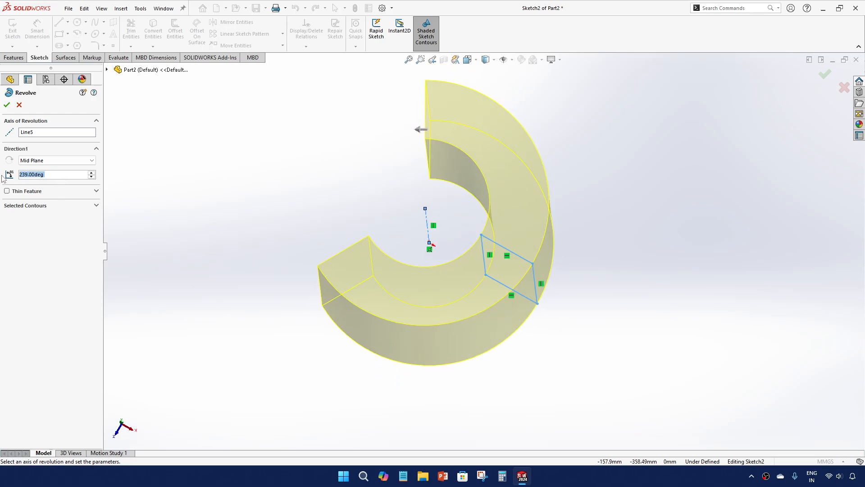
{"action": "type", "text": "90"}
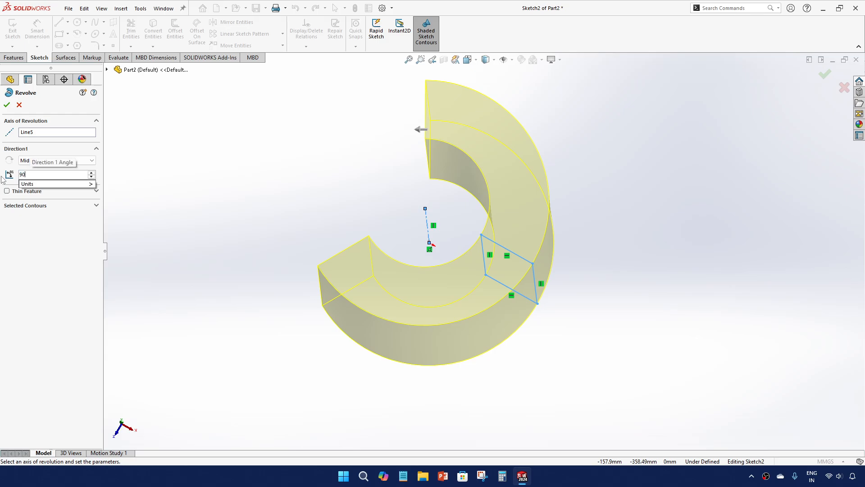
{"action": "key", "text": "Return"}
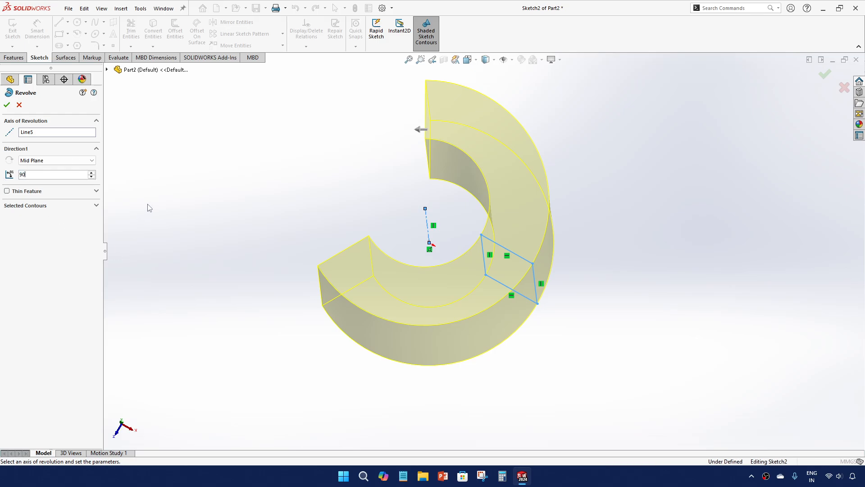
{"action": "mouse_move", "coordinate": [282, 242]}
{"action": "middle_mouse_down"}
{"action": "mouse_move", "coordinate": [273, 282]}
{"action": "mouse_move", "coordinate": [279, 251]}
{"action": "mouse_move", "coordinate": [272, 270]}
{"action": "mouse_move", "coordinate": [275, 261]}
{"action": "mouse_move", "coordinate": [292, 284]}
{"action": "mouse_move", "coordinate": [271, 247]}
{"action": "mouse_move", "coordinate": [295, 284]}
{"action": "middle_mouse_up"}
{"action": "middle_click_drag", "start_coordinate": [278, 286], "coordinate": [280, 260]}
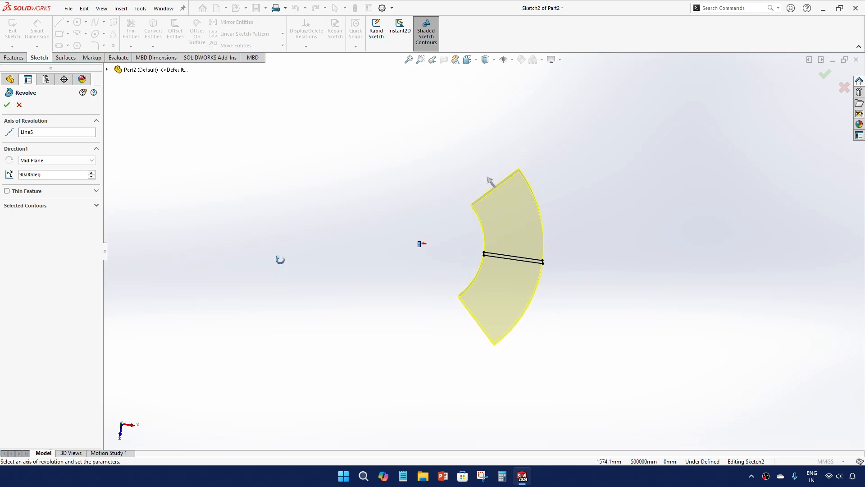
Step: Switch the revolve back to a Blind end condition and try Direction 2 on and off, leaving it disabled
{"action": "left_click", "coordinate": [42, 161]}
{"action": "left_click", "coordinate": [41, 168]}
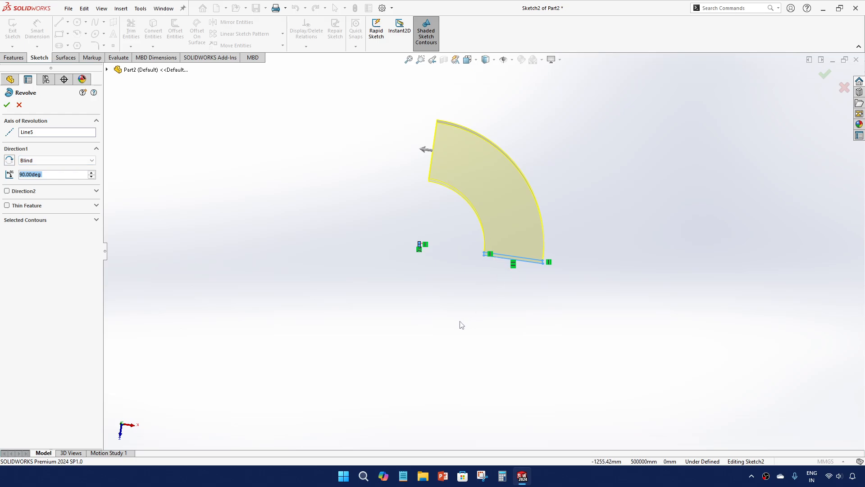
{"action": "left_click", "coordinate": [7, 191]}
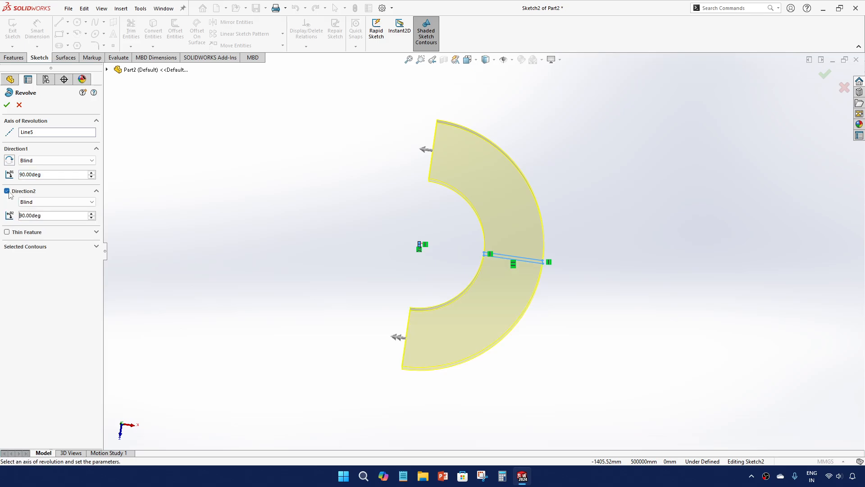
{"action": "left_click", "coordinate": [8, 192]}
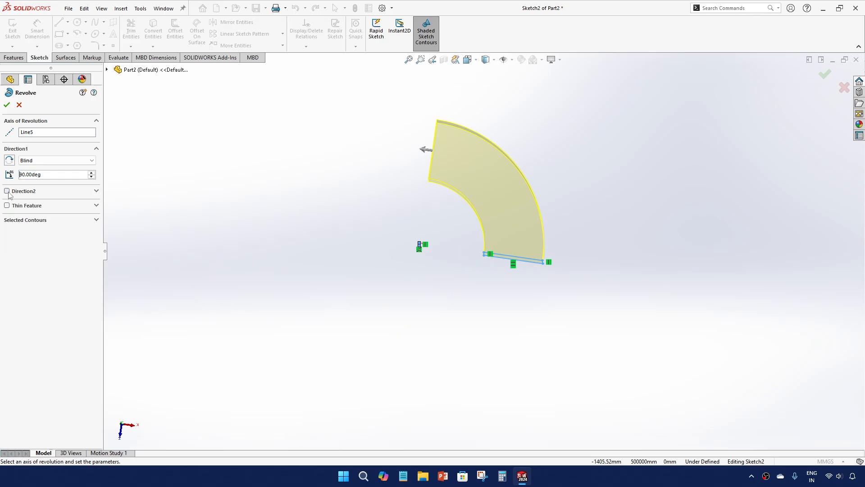
{"action": "left_click", "coordinate": [8, 191]}
{"action": "left_click", "coordinate": [7, 192]}
Step: Make the revolve a One-Direction Thin Feature with a 1 mm wall thickness and accept it
{"action": "left_click", "coordinate": [7, 205]}
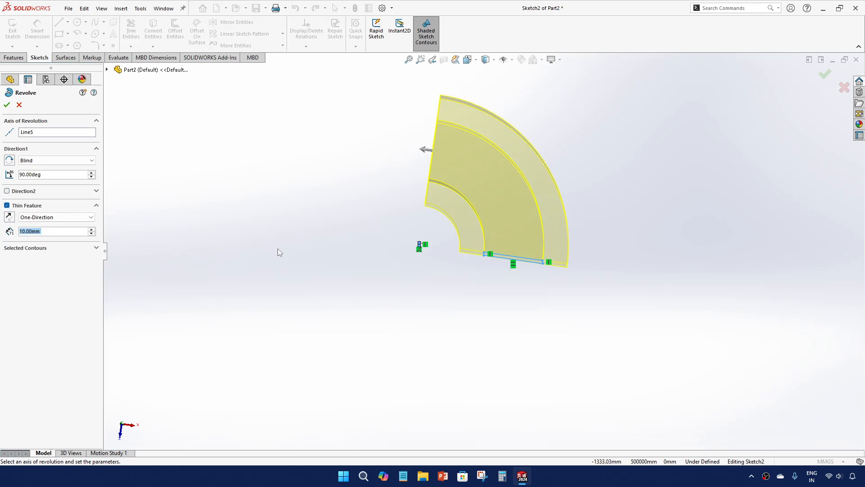
{"action": "middle_click_drag", "start_coordinate": [280, 251], "coordinate": [270, 222]}
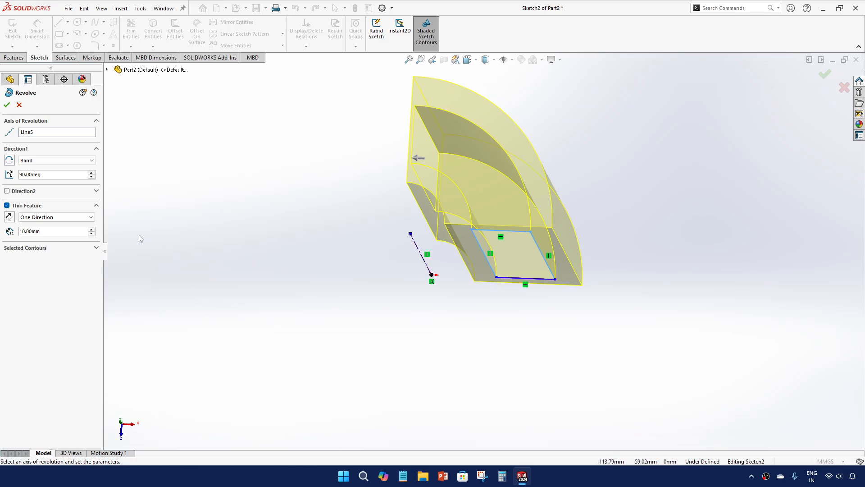
{"action": "left_click_drag", "start_coordinate": [58, 231], "coordinate": [16, 234]}
{"action": "type", "text": "1"}
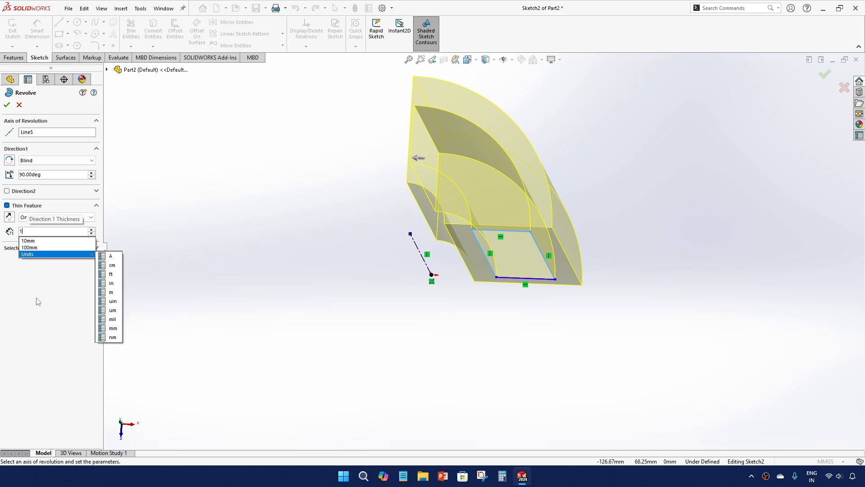
{"action": "left_click", "coordinate": [43, 293]}
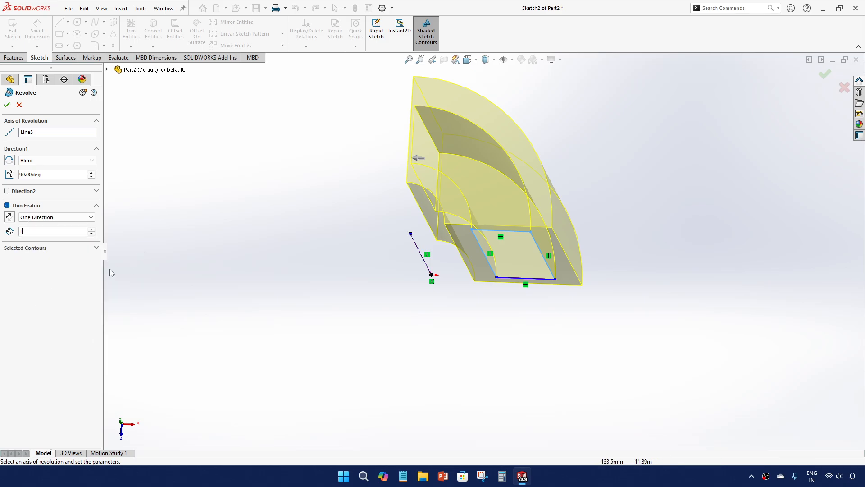
{"action": "middle_click_drag", "start_coordinate": [191, 266], "coordinate": [230, 219]}
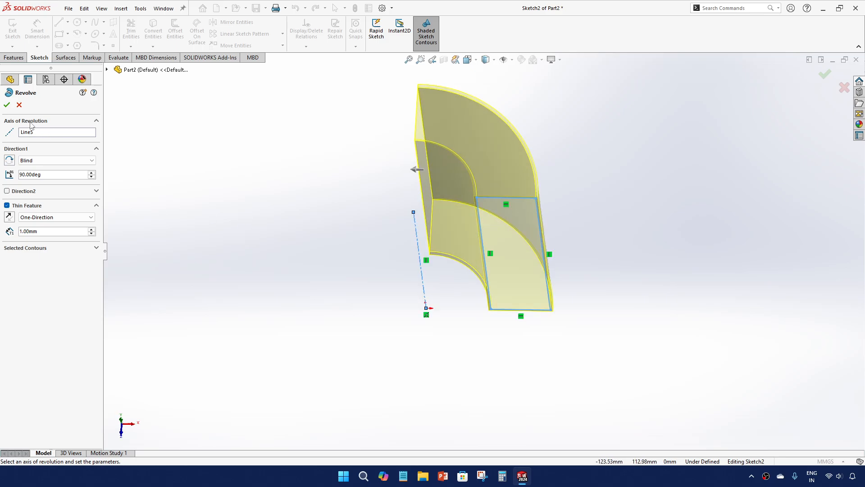
{"action": "left_click", "coordinate": [7, 105]}
{"action": "middle_click_drag", "start_coordinate": [329, 251], "coordinate": [582, 177]}
{"action": "scroll", "coordinate": [583, 177], "scroll_direction": "down", "scroll_amount": 5}
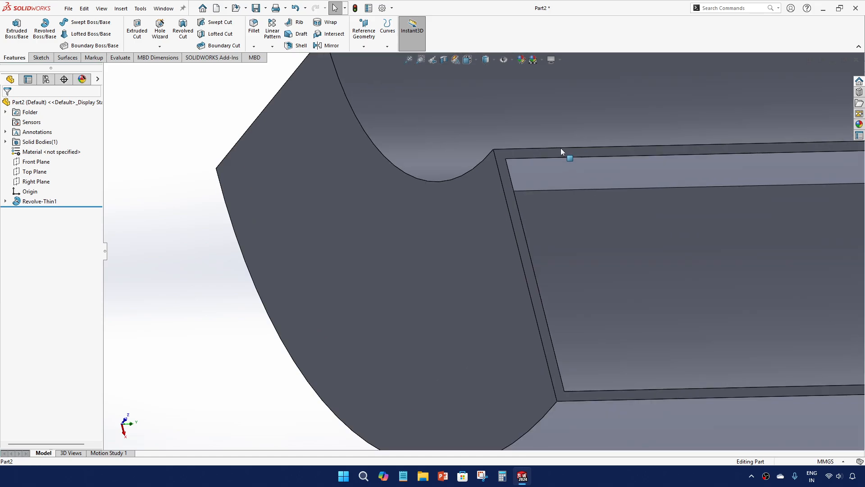
{"action": "scroll", "coordinate": [567, 153], "scroll_direction": "up", "scroll_amount": 8}
{"action": "middle_click_drag", "start_coordinate": [508, 218], "coordinate": [509, 245]}
{"action": "left_click", "coordinate": [47, 203]}
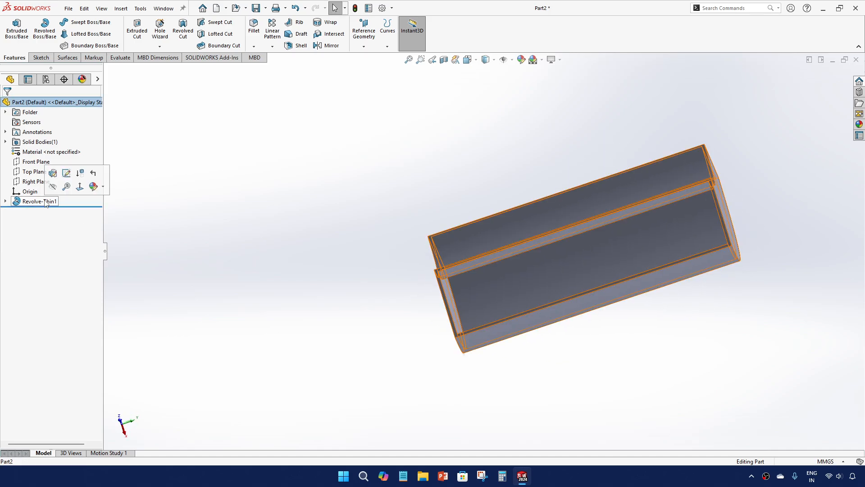
{"action": "left_click", "coordinate": [53, 172]}
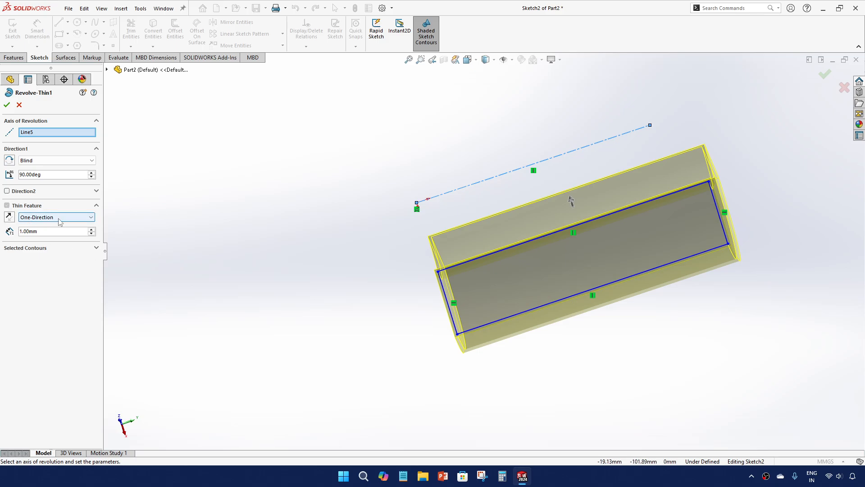
{"action": "left_click", "coordinate": [26, 218]}
{"action": "key", "text": "Escape"}
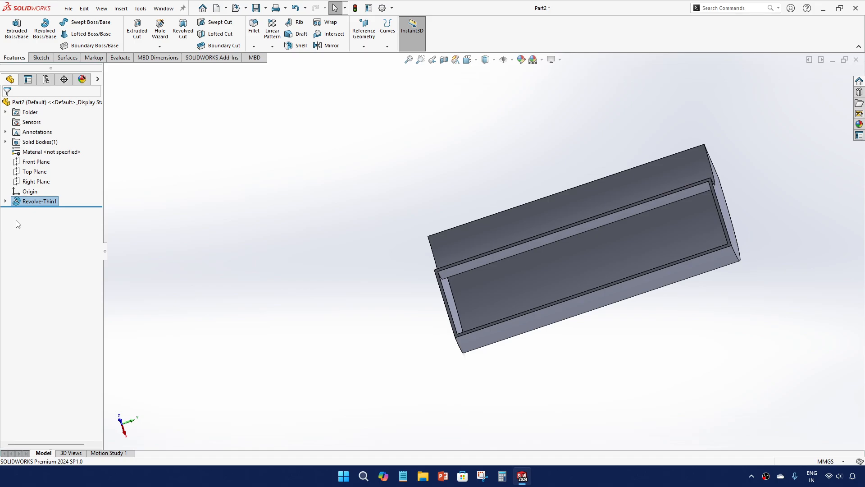
Step: Reopen the thin revolve feature for editing and try to set its wall thickness to 0
{"action": "right_click", "coordinate": [37, 205]}
{"action": "left_click", "coordinate": [81, 189]}
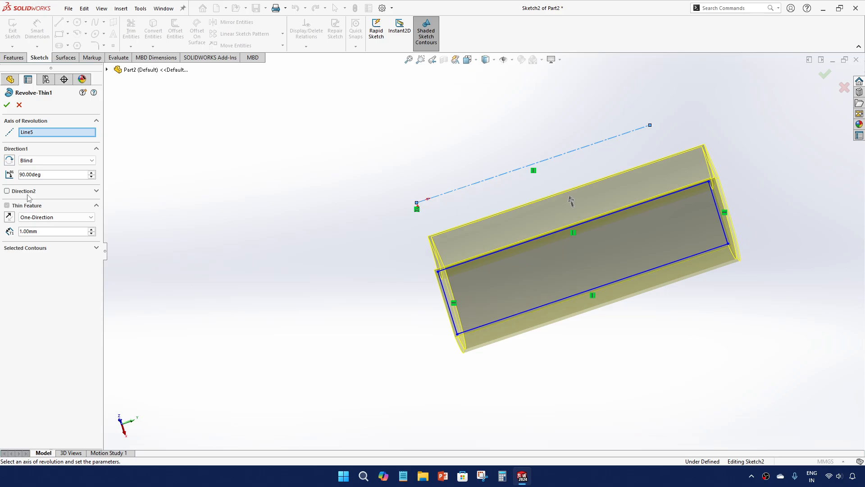
{"action": "double_click", "coordinate": [46, 232]}
{"action": "type", "text": "0"}
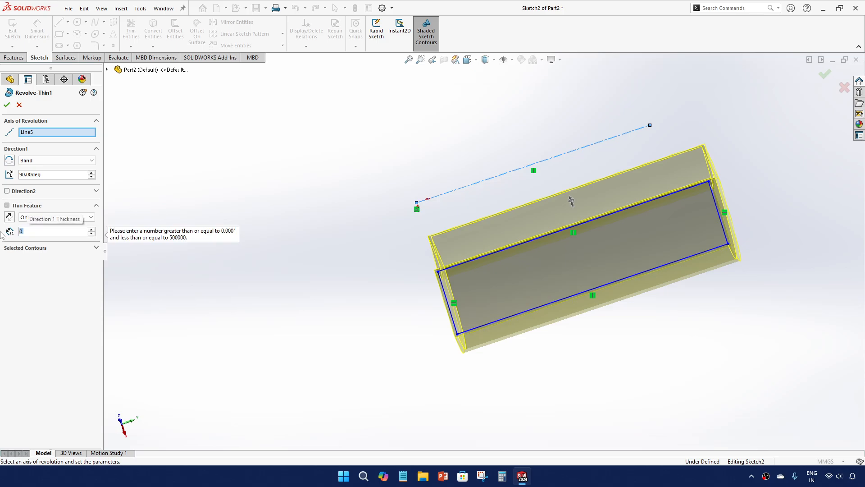
{"action": "right_click", "coordinate": [48, 235]}
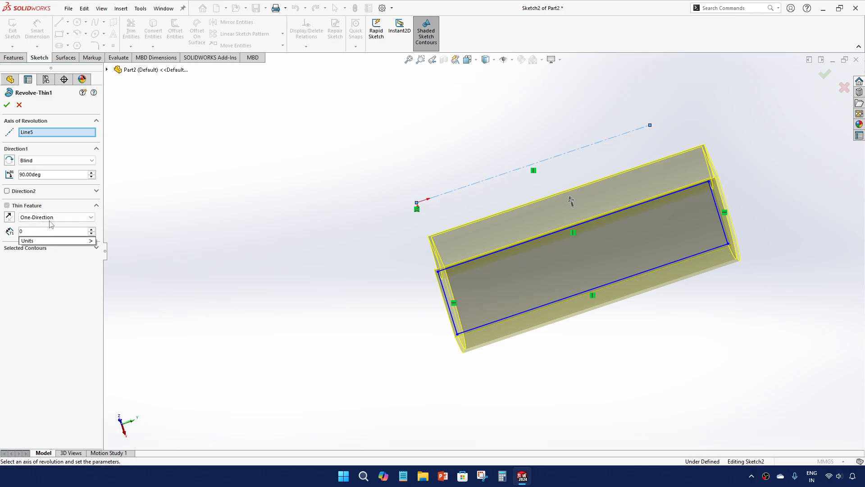
{"action": "left_click", "coordinate": [10, 220]}
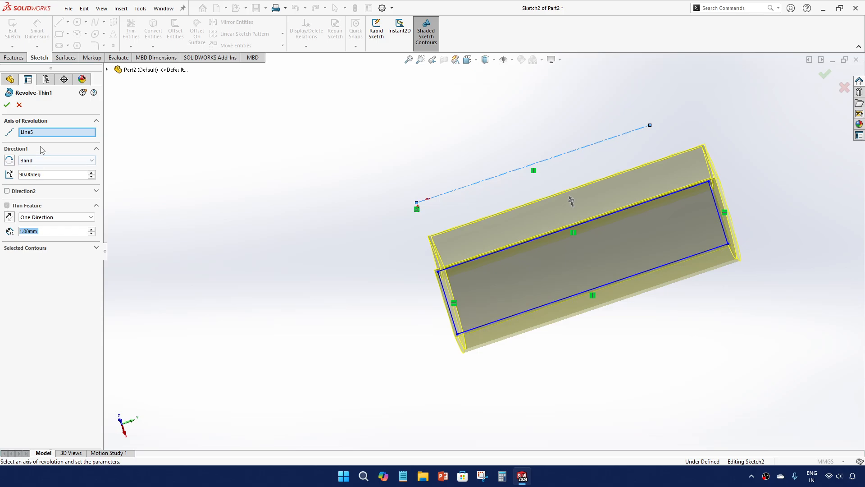
Step: Choose the rectangle's enclosed region as the selected contour of the thin revolve
{"action": "left_click", "coordinate": [93, 251]}
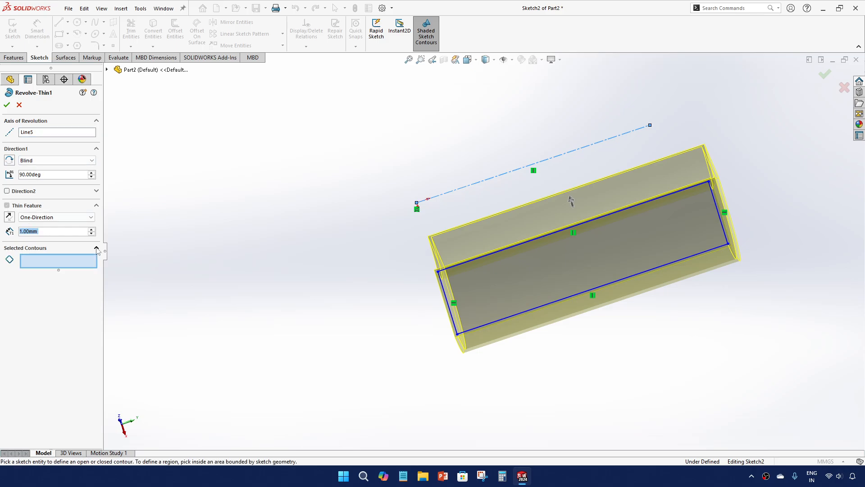
{"action": "left_click", "coordinate": [454, 284]}
{"action": "middle_click_drag", "start_coordinate": [379, 303], "coordinate": [448, 307]}
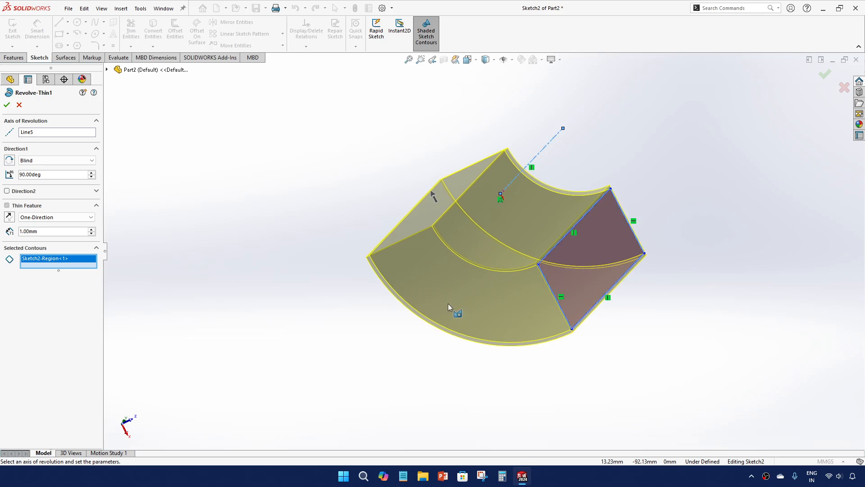
Step: Try the Mid-Plane and Two-Direction thin wall types on the revolve, leaving the type on Mid-Plane
{"action": "left_click", "coordinate": [51, 218]}
{"action": "left_click", "coordinate": [63, 224]}
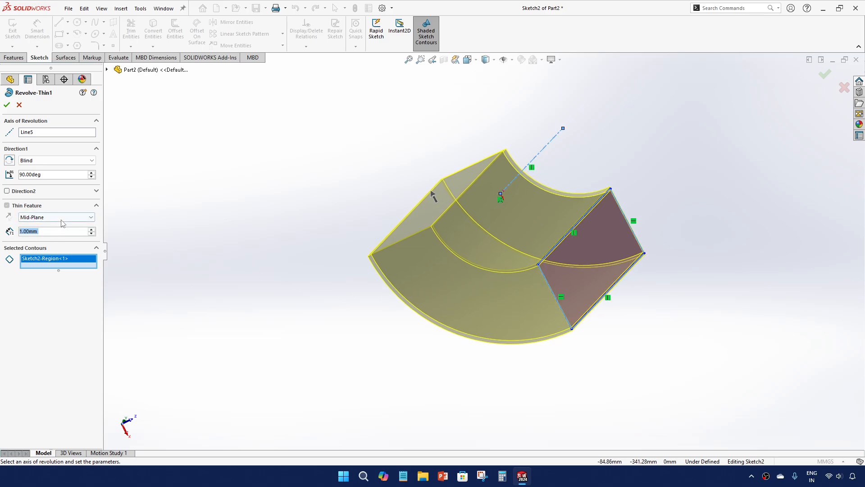
{"action": "left_click", "coordinate": [62, 220]}
{"action": "left_click", "coordinate": [63, 237]}
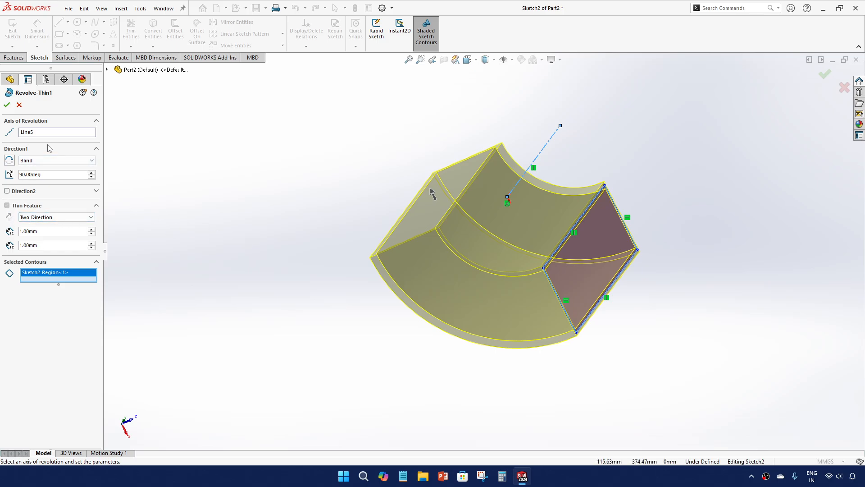
{"action": "left_click", "coordinate": [47, 218]}
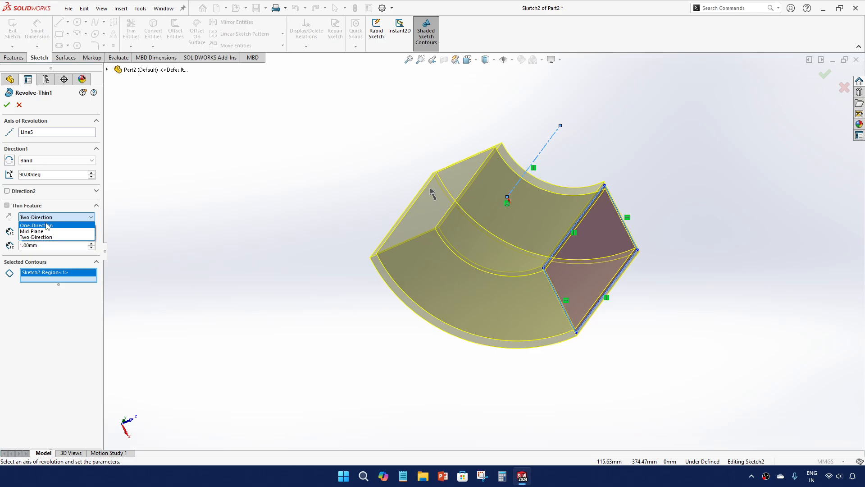
{"action": "left_click", "coordinate": [47, 232]}
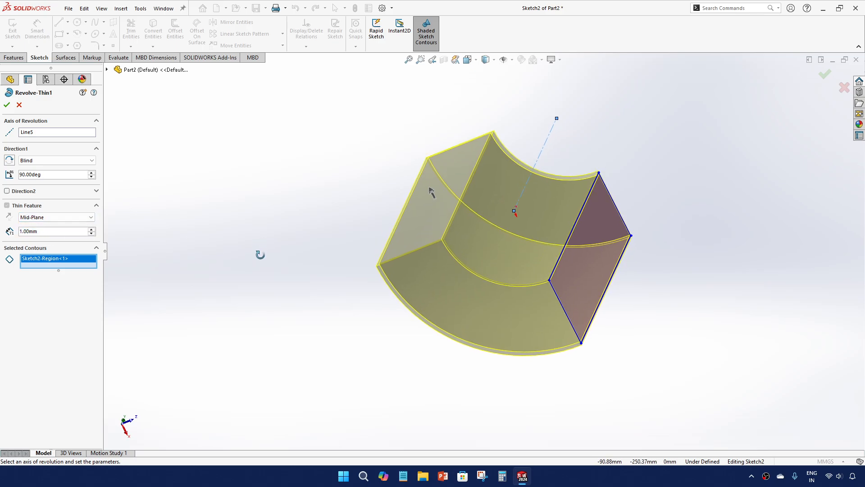
Step: Set the revolve's thin wall type to One-Direction and accept the feature edit
{"action": "left_click", "coordinate": [92, 192]}
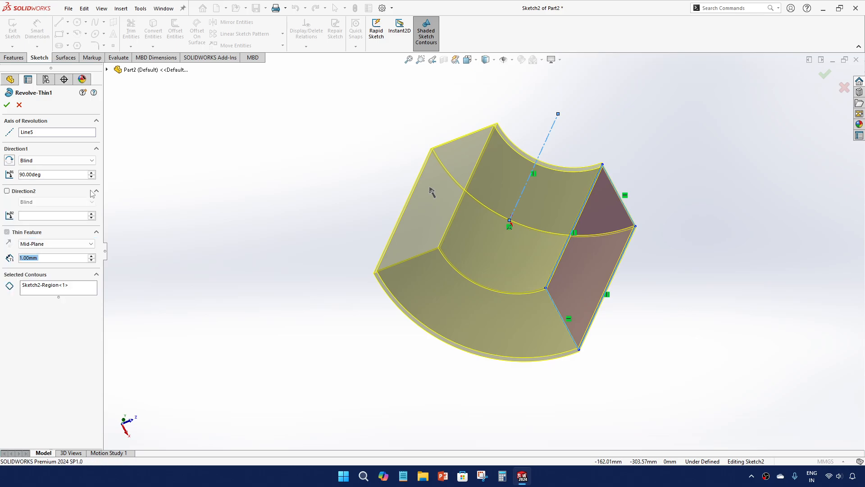
{"action": "left_click", "coordinate": [87, 246]}
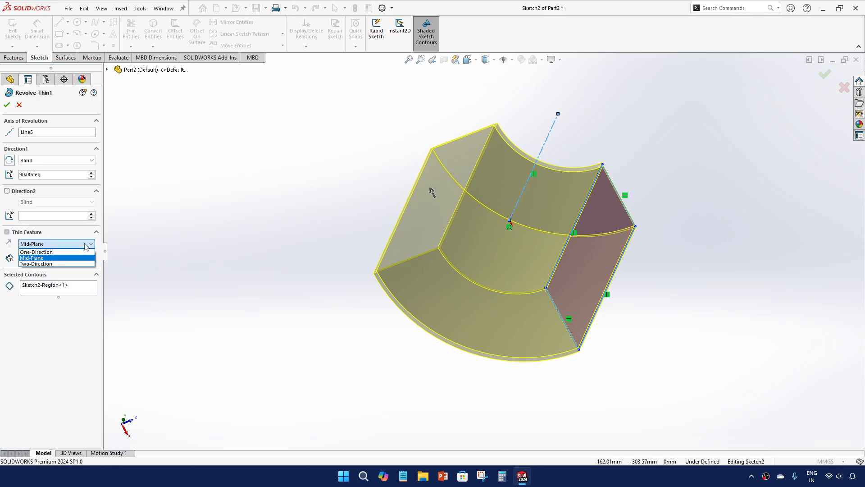
{"action": "left_click", "coordinate": [84, 251]}
{"action": "middle_click_drag", "start_coordinate": [194, 258], "coordinate": [151, 247]}
{"action": "left_click", "coordinate": [7, 104]}
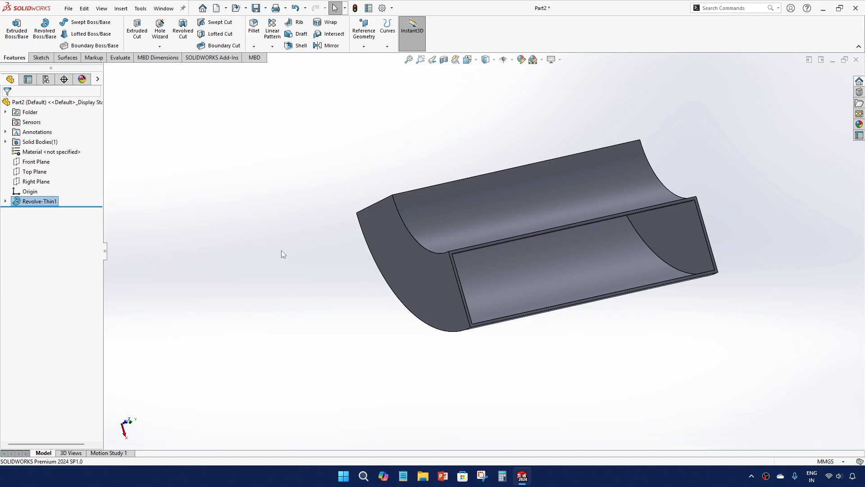
{"action": "mouse_move", "coordinate": [281, 254]}
{"action": "middle_mouse_down"}
{"action": "mouse_move", "coordinate": [265, 236]}
{"action": "mouse_move", "coordinate": [272, 242]}
{"action": "middle_mouse_up"}
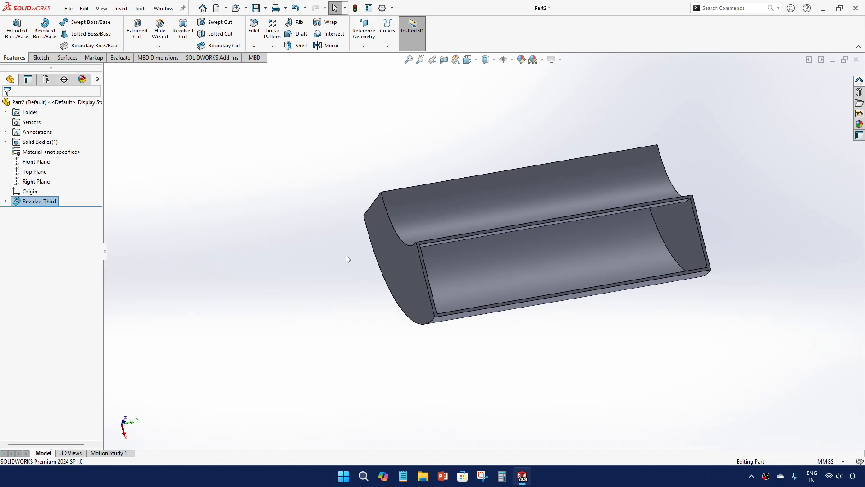
Step: Delete the thin revolve feature while keeping its underlying sketch
{"action": "right_click", "coordinate": [45, 207]}
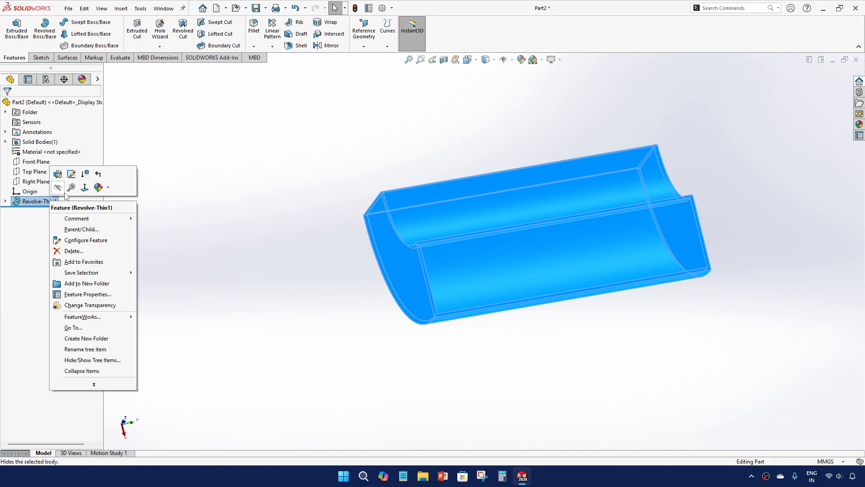
{"action": "left_click", "coordinate": [73, 251]}
{"action": "left_click", "coordinate": [487, 193]}
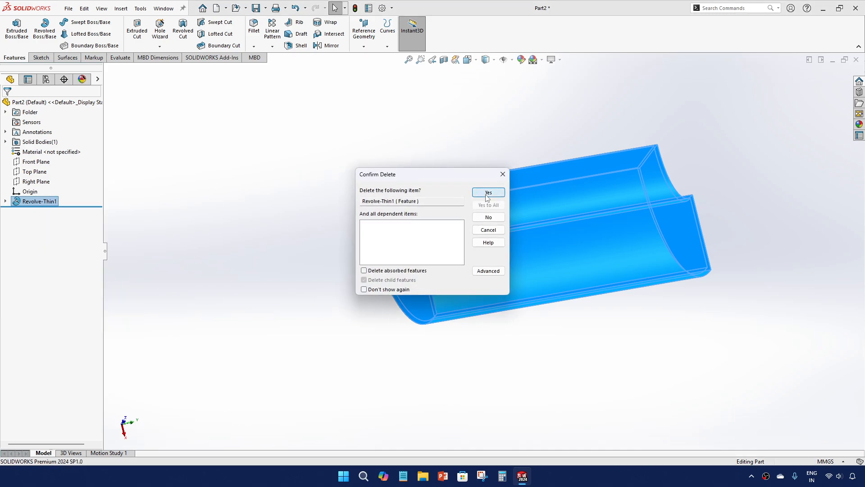
{"action": "mouse_move", "coordinate": [251, 216]}
{"action": "middle_mouse_down"}
{"action": "mouse_move", "coordinate": [362, 242]}
{"action": "mouse_move", "coordinate": [445, 226]}
{"action": "mouse_move", "coordinate": [454, 215]}
{"action": "middle_mouse_up"}
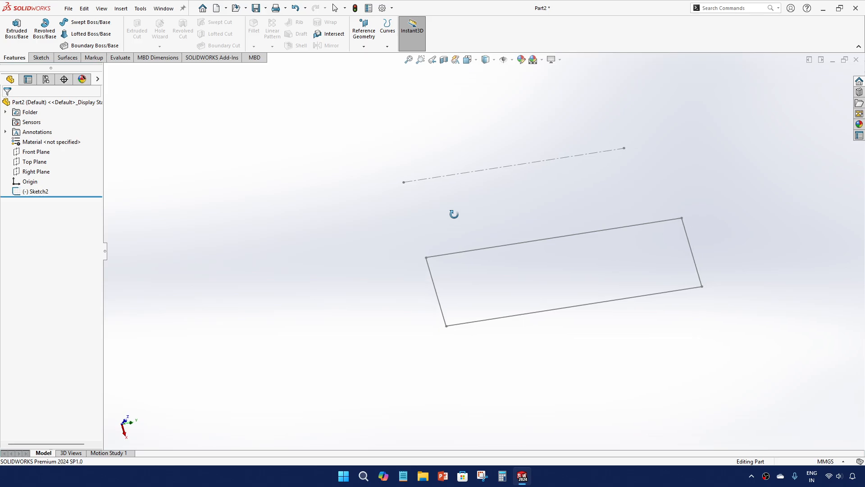
Step: Start a Revolved Boss/Base of the rectangle about the centerline and enable a One-Direction Thin Feature with 1 mm thickness
{"action": "left_click", "coordinate": [38, 37]}
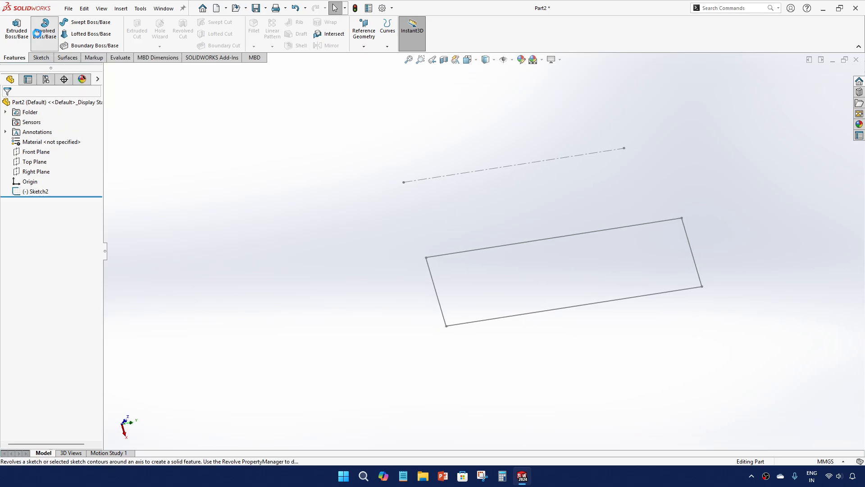
{"action": "left_click", "coordinate": [456, 255]}
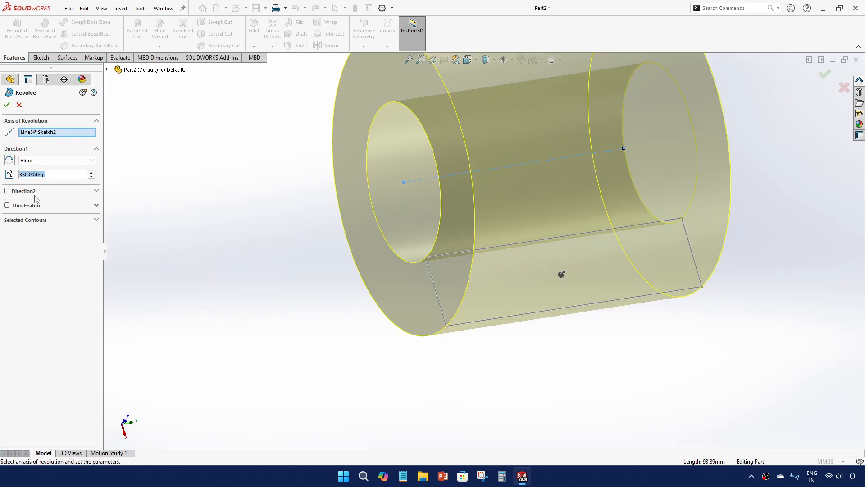
{"action": "left_click", "coordinate": [12, 206]}
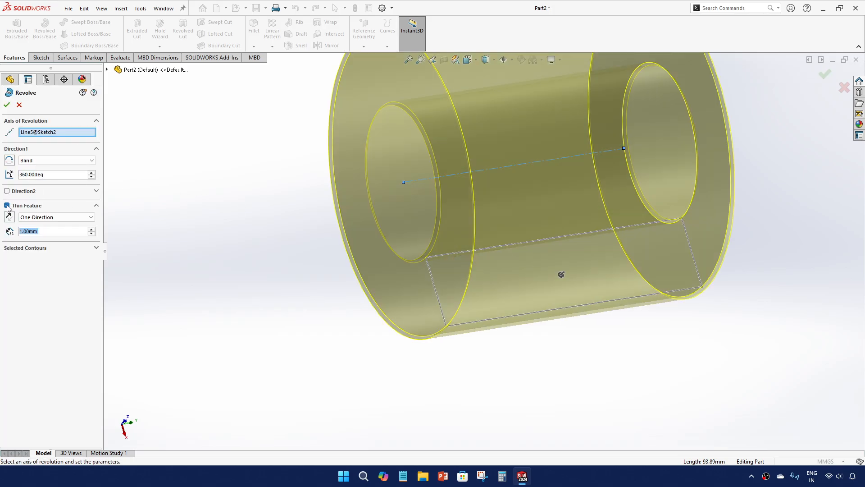
{"action": "left_click", "coordinate": [7, 205]}
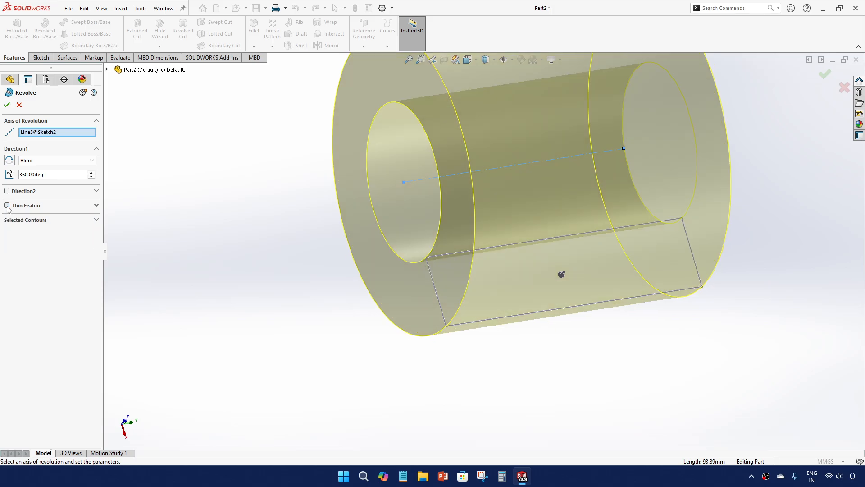
{"action": "left_click", "coordinate": [7, 205]}
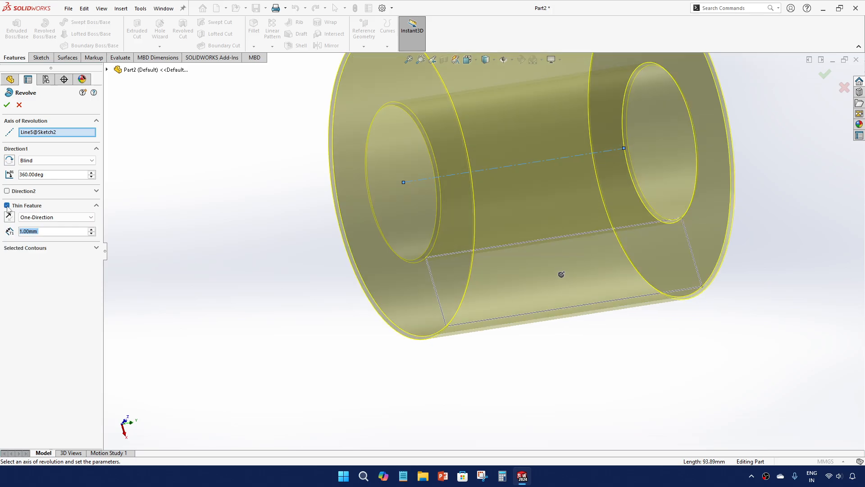
Step: Set the Direction 1 angle of the thin revolve to 90 degrees
{"action": "left_click", "coordinate": [50, 175]}
{"action": "type", "text": "90"}
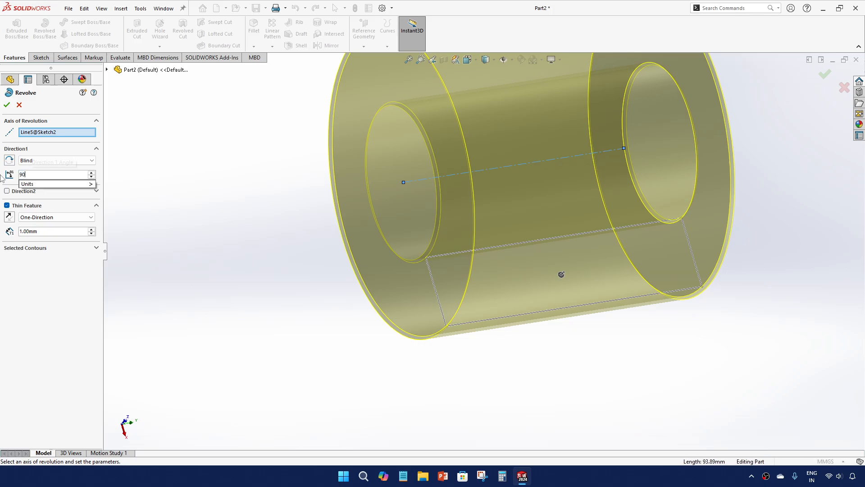
{"action": "key", "text": "Return"}
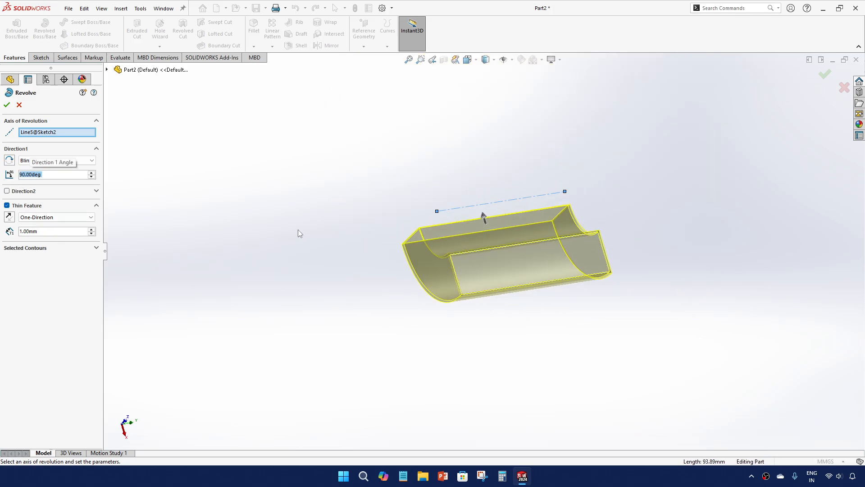
{"action": "middle_click_drag", "start_coordinate": [299, 233], "coordinate": [435, 260]}
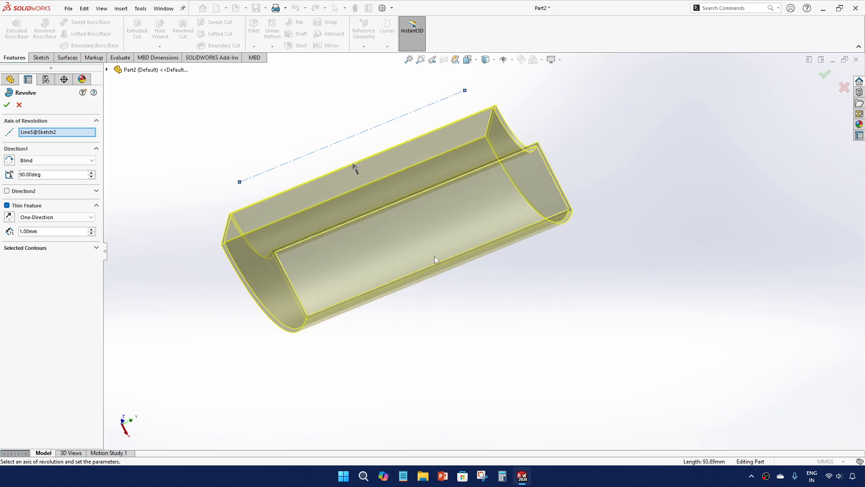
Step: Compare the revolve preview with Thin Feature off and on, leave it on, and accept the feature
{"action": "left_click", "coordinate": [7, 206]}
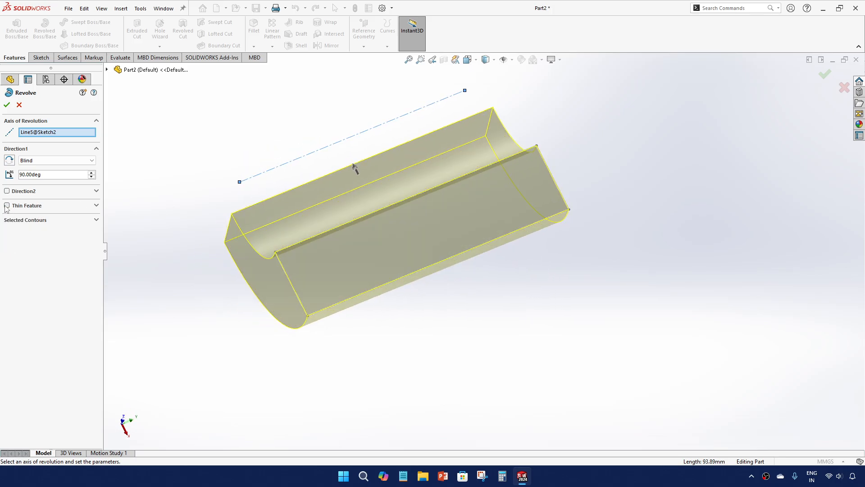
{"action": "left_click", "coordinate": [7, 205]}
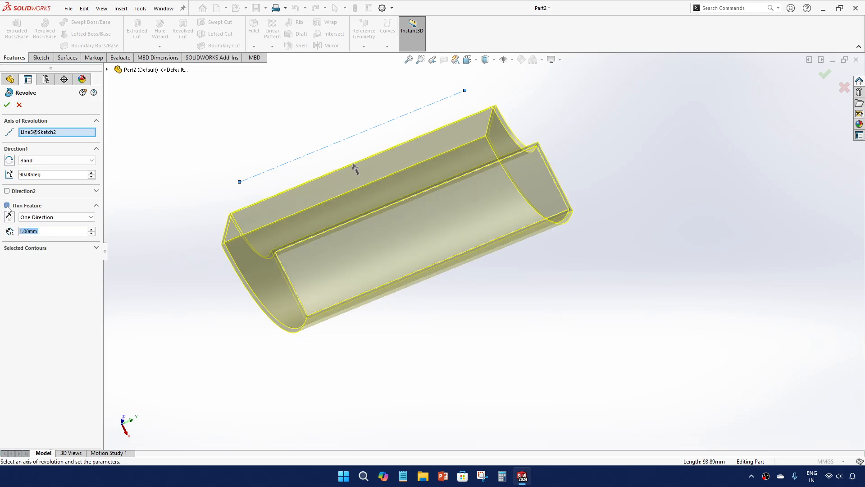
{"action": "left_click", "coordinate": [7, 205]}
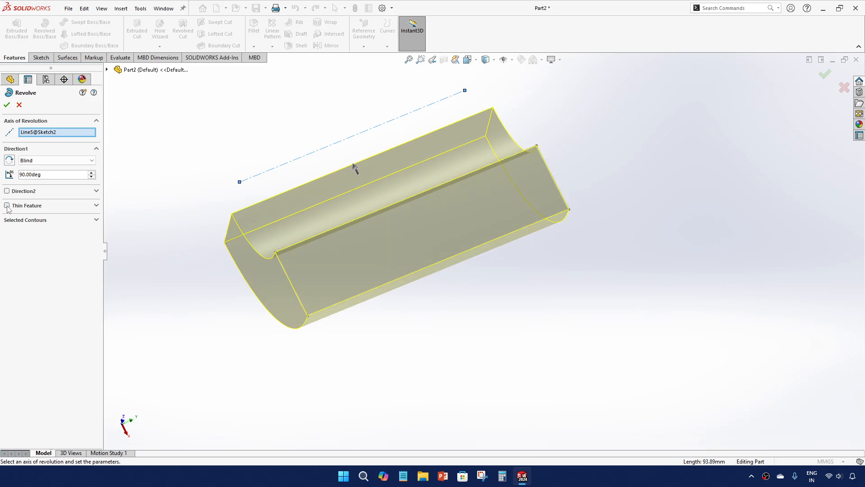
{"action": "left_click", "coordinate": [7, 206]}
{"action": "left_click", "coordinate": [7, 206]}
{"action": "left_click", "coordinate": [7, 206]}
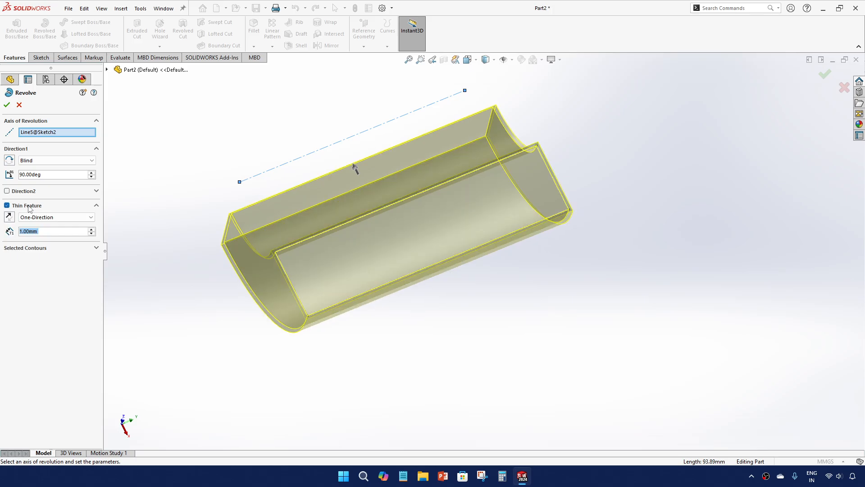
{"action": "left_click", "coordinate": [6, 105]}
Step: Reopen the new thin revolve's definition, examine its profile and hollow walls, and close it without changing any setting
{"action": "left_click", "coordinate": [46, 204]}
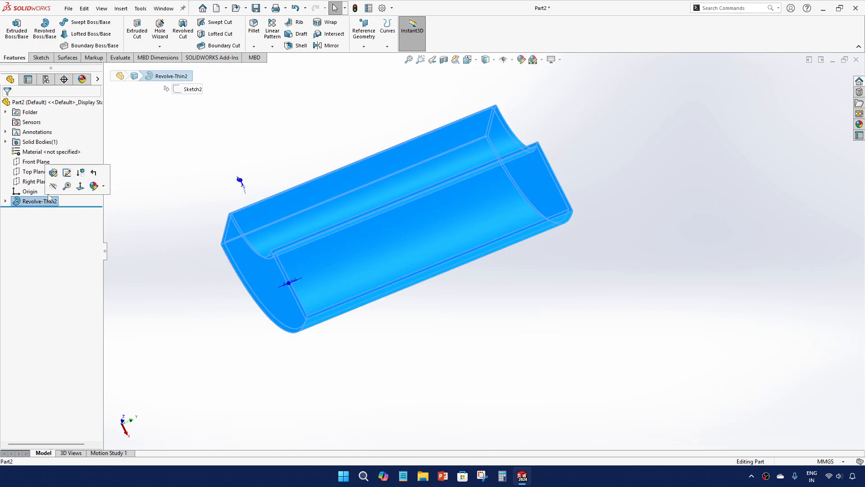
{"action": "left_click", "coordinate": [56, 173]}
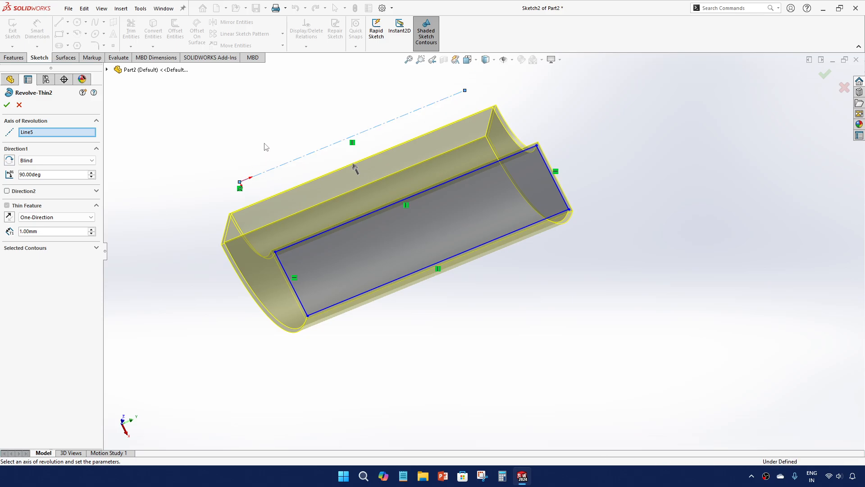
{"action": "middle_click_drag", "start_coordinate": [265, 146], "coordinate": [232, 152]}
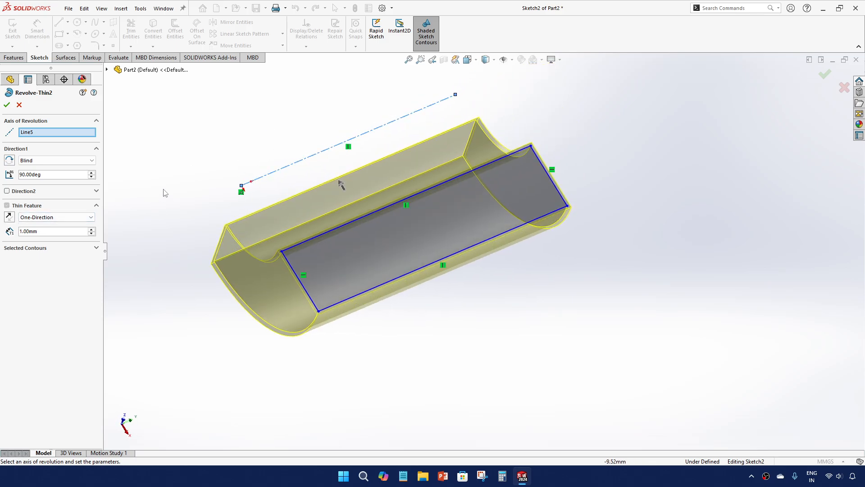
{"action": "middle_click_drag", "start_coordinate": [166, 191], "coordinate": [212, 229]}
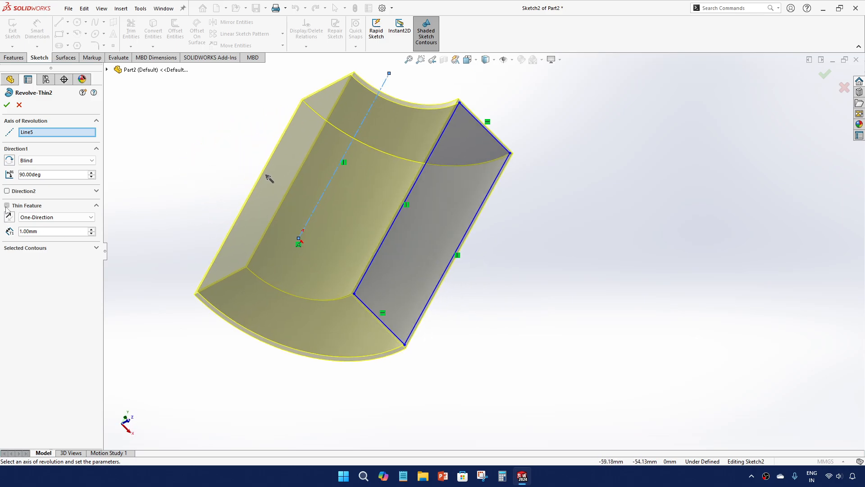
{"action": "left_click", "coordinate": [7, 105]}
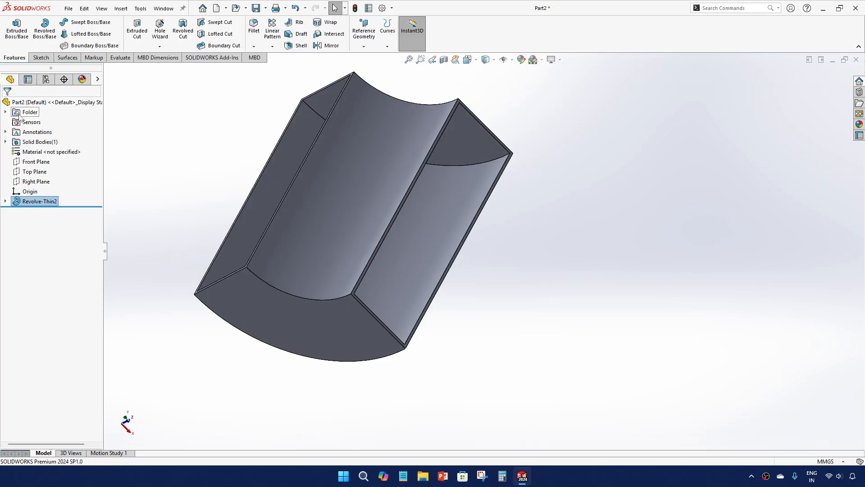
{"action": "left_click", "coordinate": [197, 211]}
{"action": "middle_click_drag", "start_coordinate": [197, 211], "coordinate": [233, 224]}
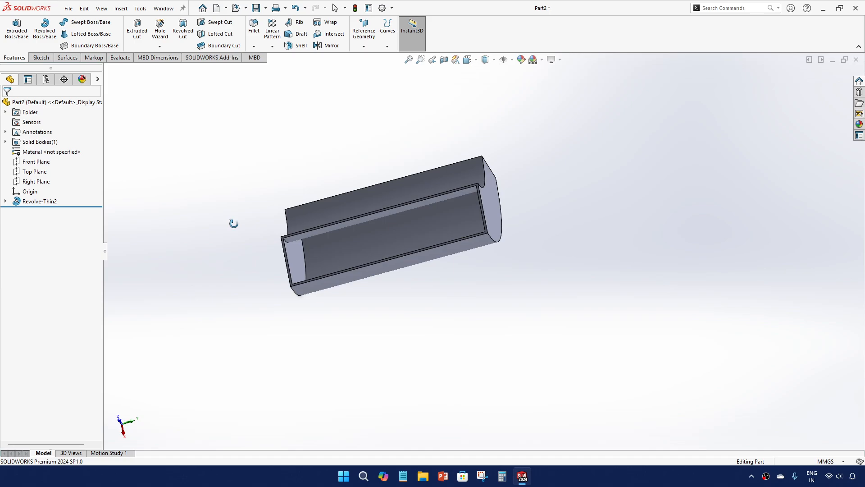
Step: Delete the 90-degree thin revolve feature, keeping its absorbed sketch
{"action": "left_click", "coordinate": [54, 204]}
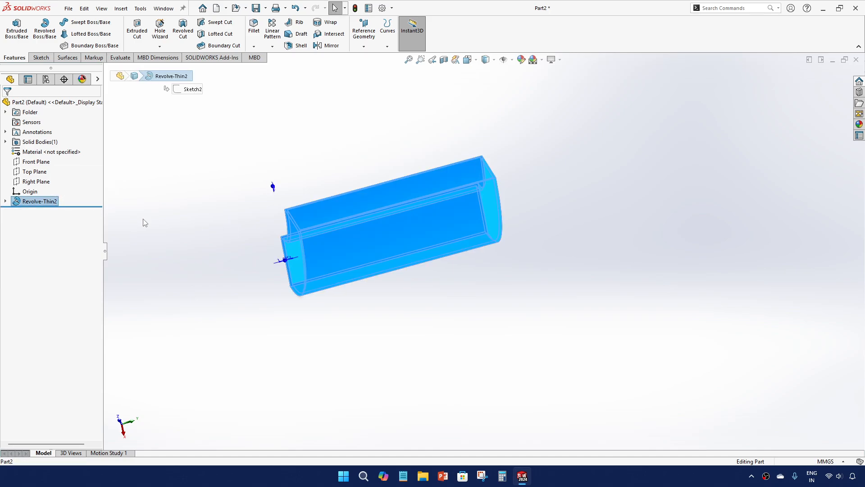
{"action": "key", "text": "Delete"}
{"action": "left_click", "coordinate": [490, 193]}
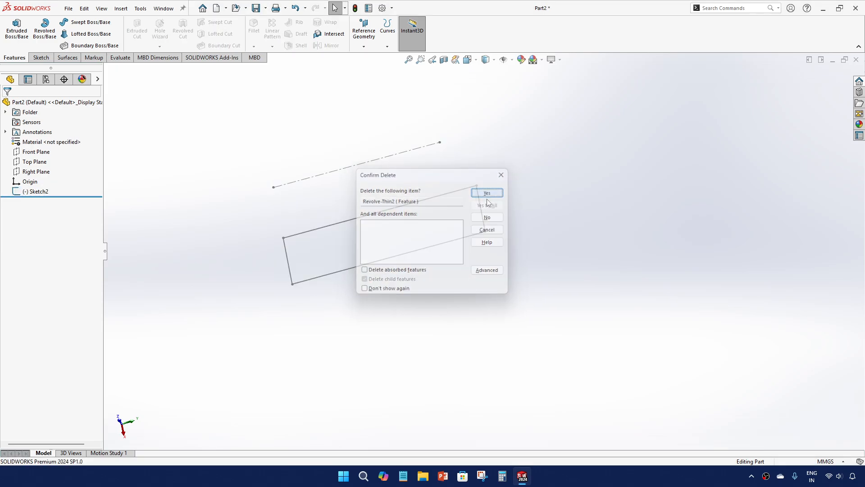
{"action": "middle_click_drag", "start_coordinate": [329, 160], "coordinate": [337, 218]}
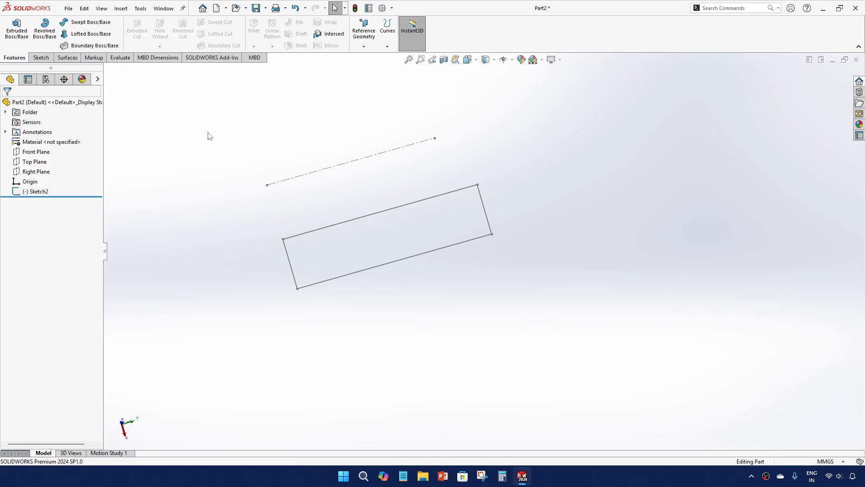
Step: Delete the remaining sketch with the rectangle and centerline to empty the part
{"action": "left_click", "coordinate": [45, 193]}
{"action": "key", "text": "Delete"}
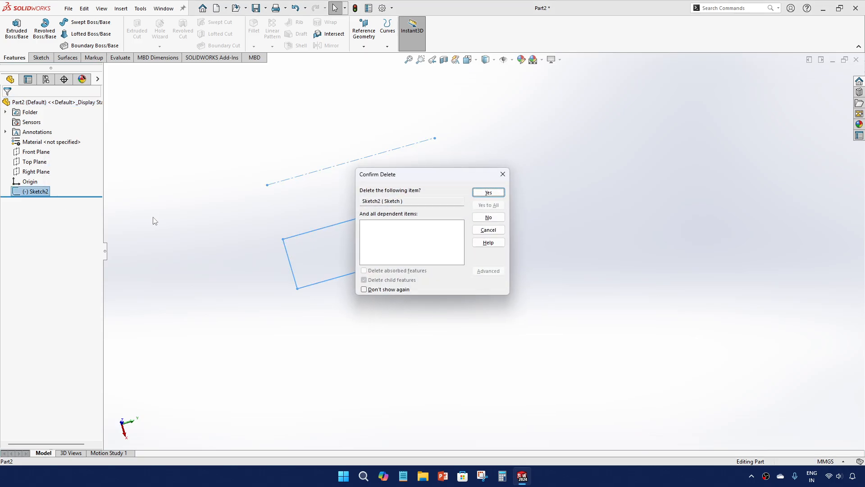
{"action": "left_click", "coordinate": [484, 193]}
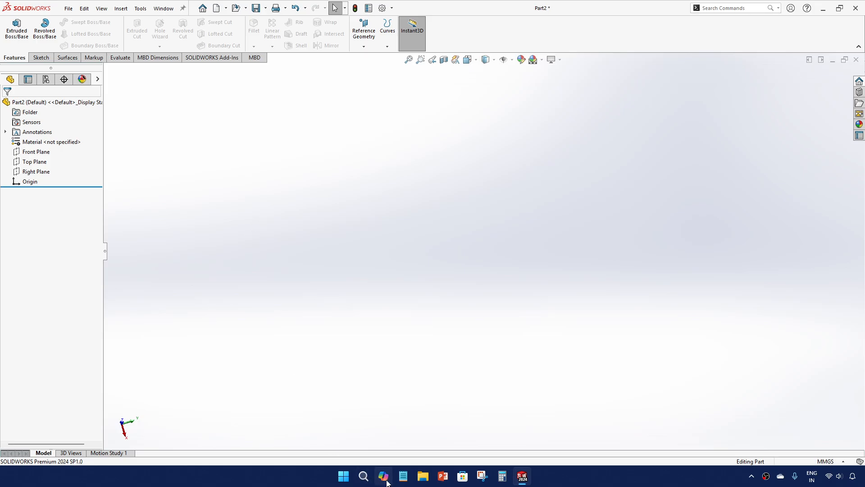
Step: Switch to Snipping Tool and capture a rectangular snip of the blank graphics area
{"action": "left_click", "coordinate": [482, 476]}
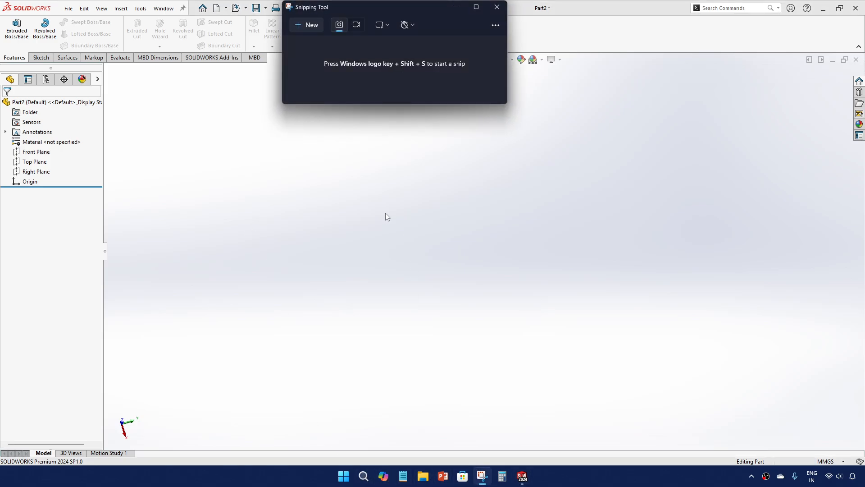
{"action": "left_click", "coordinate": [298, 31]}
{"action": "left_click_drag", "start_coordinate": [165, 108], "coordinate": [759, 366]}
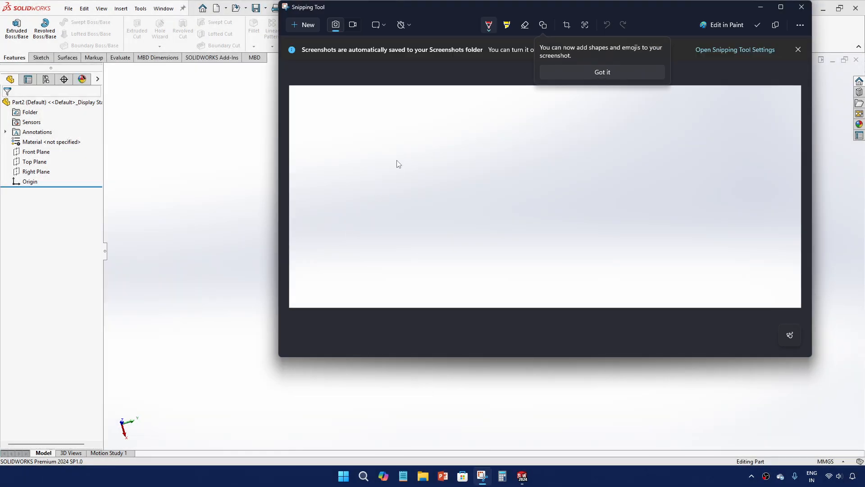
Step: Draw a freehand red oval profile on the snip and a long wavy path curve starting from its centre
{"action": "left_click", "coordinate": [489, 27]}
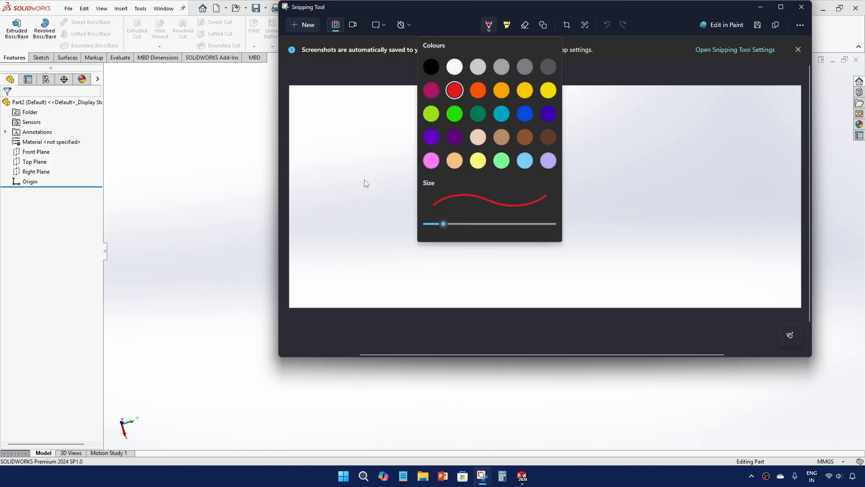
{"action": "left_click", "coordinate": [388, 152]}
{"action": "mouse_move", "coordinate": [385, 143]}
{"action": "left_mouse_down"}
{"action": "mouse_move", "coordinate": [360, 171]}
{"action": "mouse_move", "coordinate": [415, 241]}
{"action": "mouse_move", "coordinate": [403, 148]}
{"action": "mouse_move", "coordinate": [388, 150]}
{"action": "left_mouse_up"}
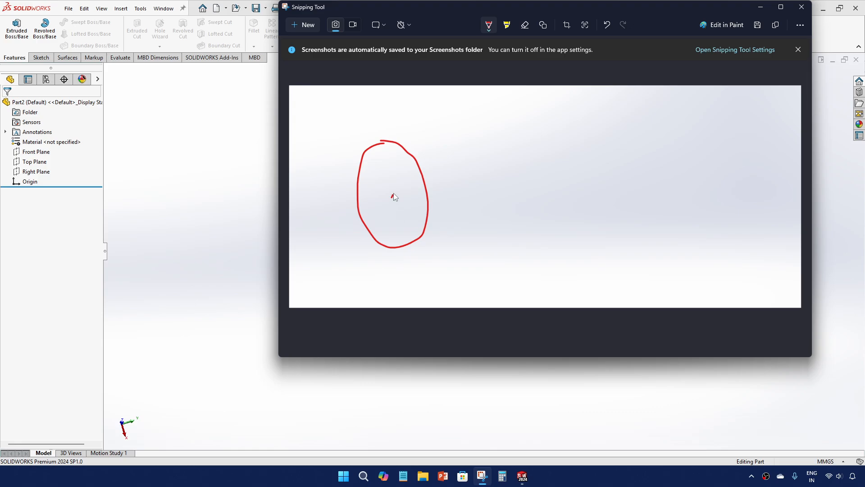
{"action": "mouse_move", "coordinate": [393, 194]}
{"action": "left_mouse_down"}
{"action": "mouse_move", "coordinate": [495, 179]}
{"action": "mouse_move", "coordinate": [680, 201]}
{"action": "left_mouse_up"}
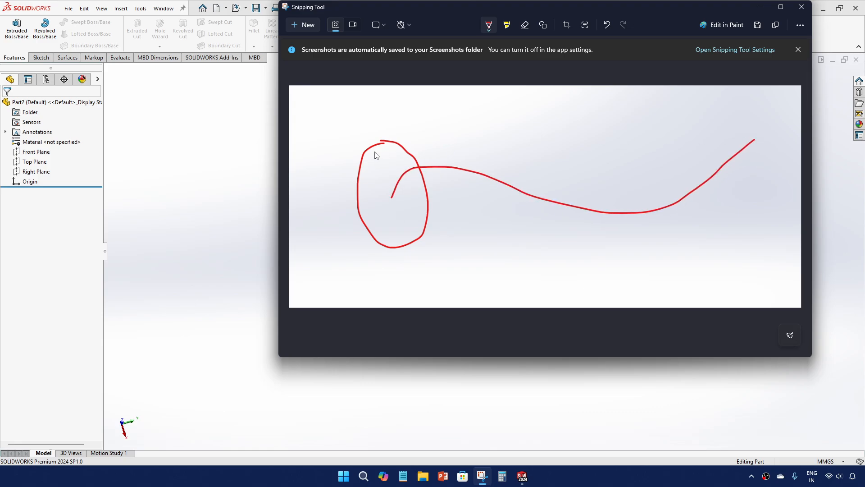
Step: Draw the swept body's upper and lower outlines around the path on the snip, closing the far end, and leave the snip
{"action": "left_click_drag", "start_coordinate": [381, 145], "coordinate": [527, 150]}
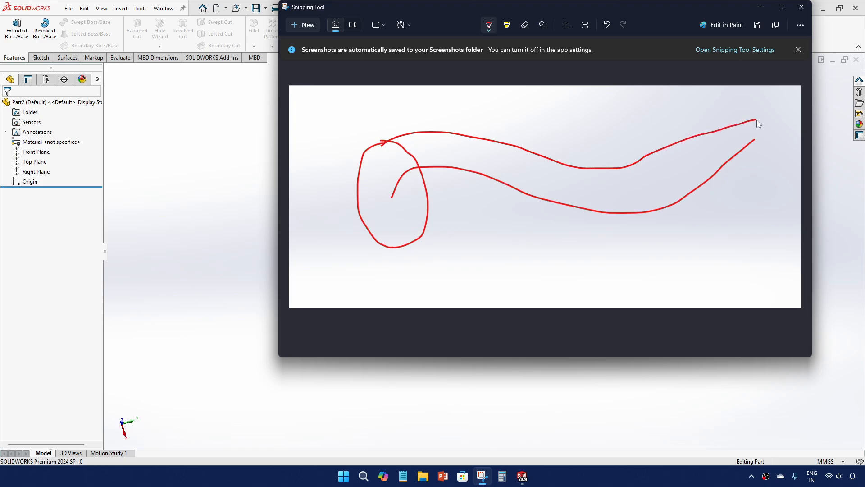
{"action": "mouse_move", "coordinate": [764, 213]}
{"action": "left_mouse_down"}
{"action": "mouse_move", "coordinate": [494, 217]}
{"action": "mouse_move", "coordinate": [403, 240]}
{"action": "left_mouse_up"}
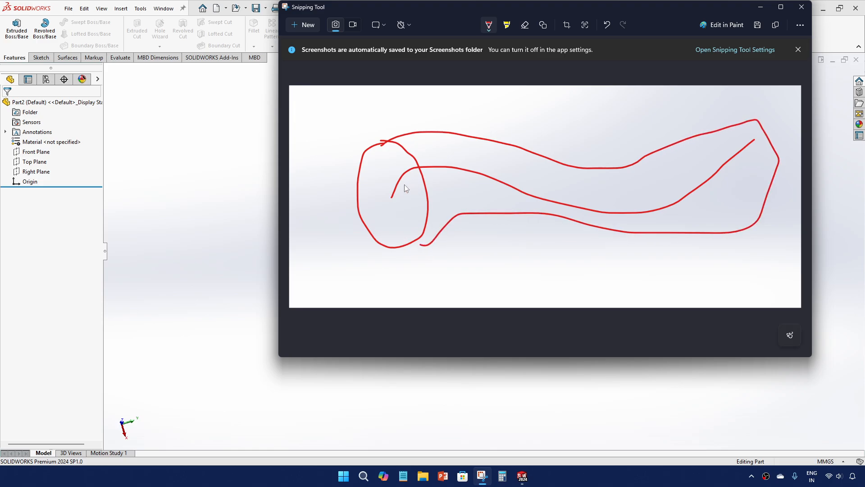
{"action": "left_click", "coordinate": [802, 7]}
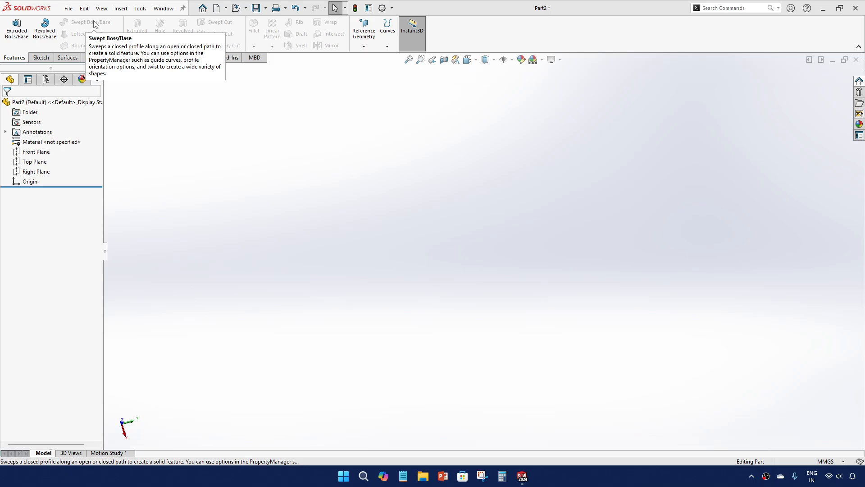
Step: Sketch a circle of about 67 mm radius centred on the origin on the Front Plane
{"action": "left_click", "coordinate": [36, 153]}
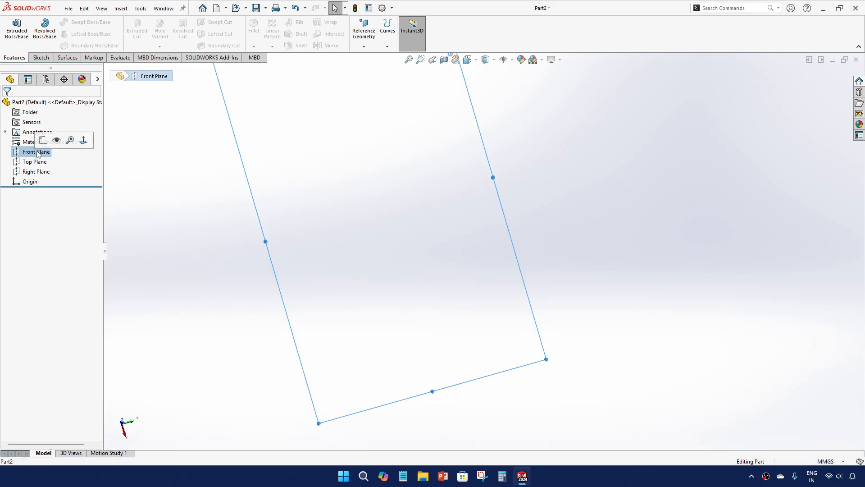
{"action": "left_click", "coordinate": [42, 140]}
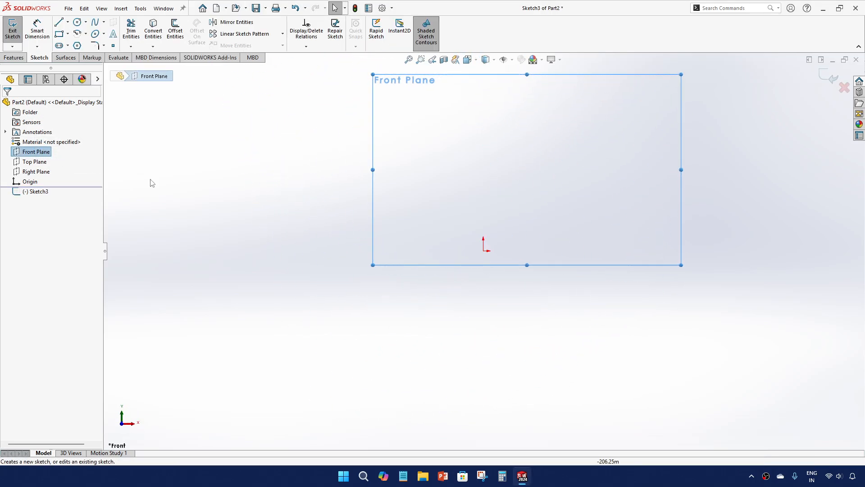
{"action": "left_click", "coordinate": [78, 22]}
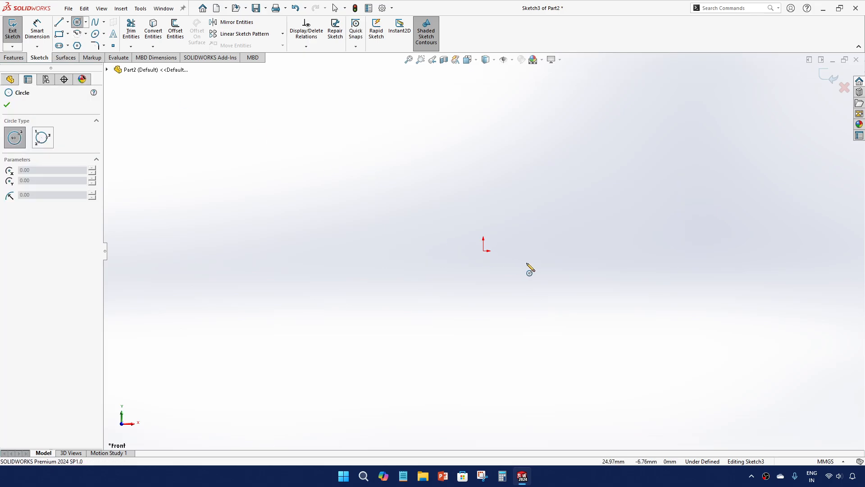
{"action": "mouse_move", "coordinate": [483, 250]}
{"action": "left_mouse_down"}
{"action": "mouse_move", "coordinate": [613, 169]}
{"action": "mouse_move", "coordinate": [602, 170]}
{"action": "mouse_move", "coordinate": [600, 194]}
{"action": "left_mouse_up"}
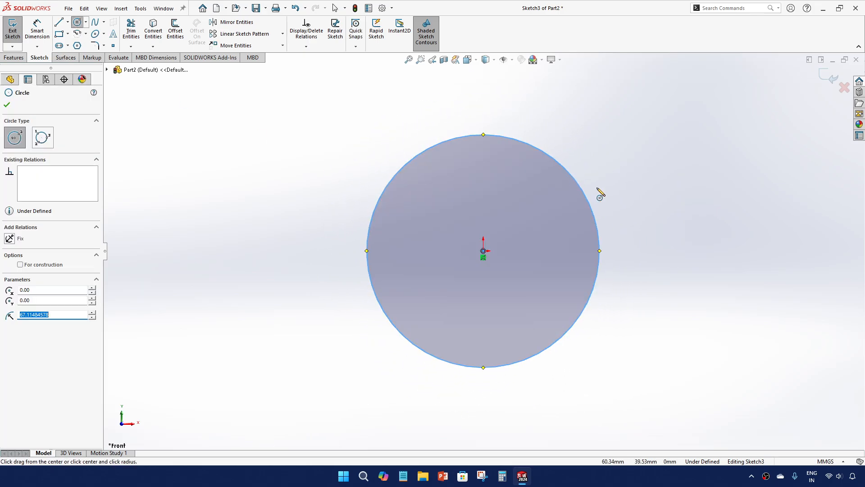
{"action": "key", "text": "Escape"}
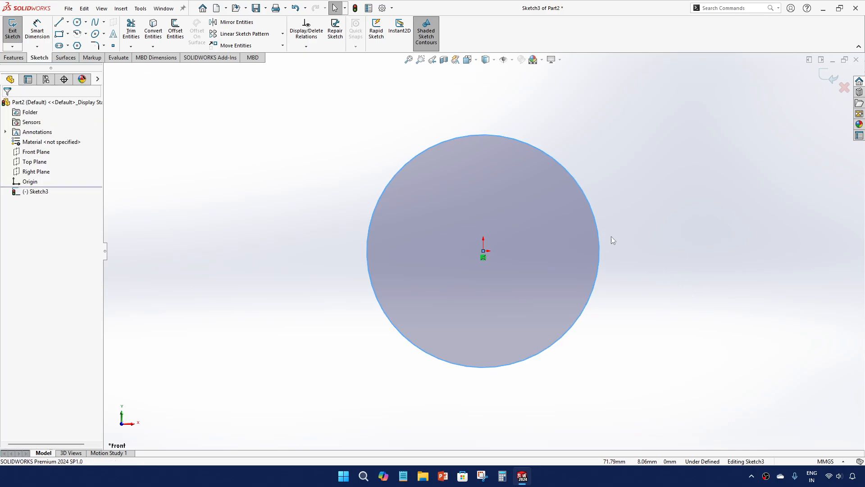
Step: Dimension the circle's diameter as 50 mm and finish the profile sketch
{"action": "left_click", "coordinate": [38, 30]}
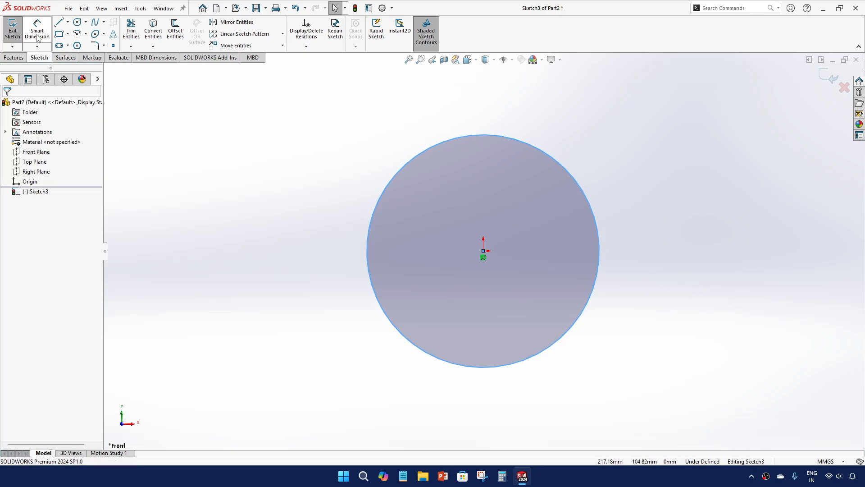
{"action": "left_click", "coordinate": [584, 189]}
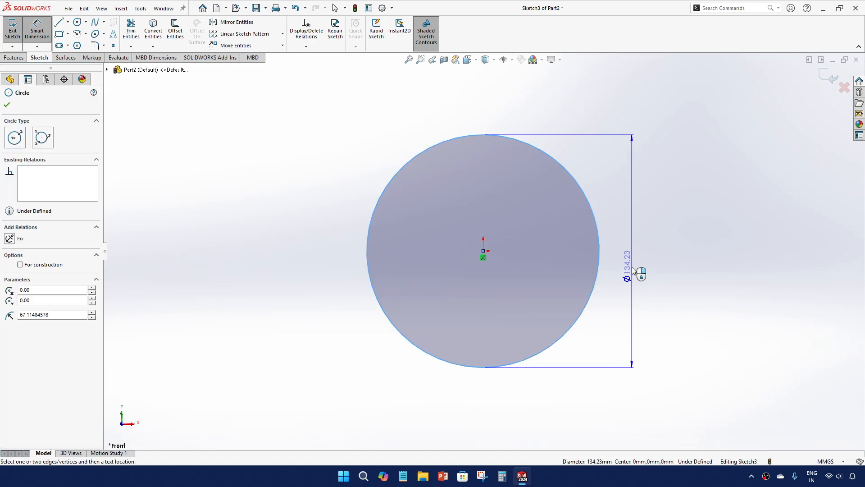
{"action": "left_click", "coordinate": [633, 269]}
{"action": "left_click", "coordinate": [634, 270]}
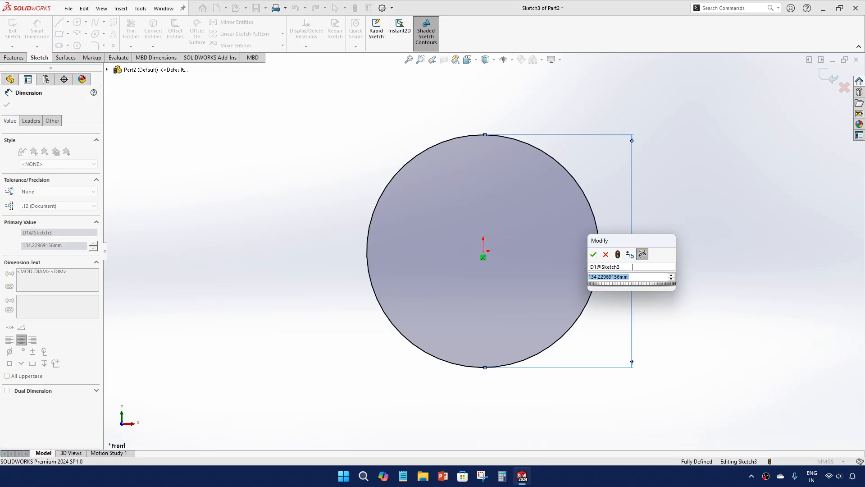
{"action": "type", "text": "50"}
{"action": "key", "text": "Return"}
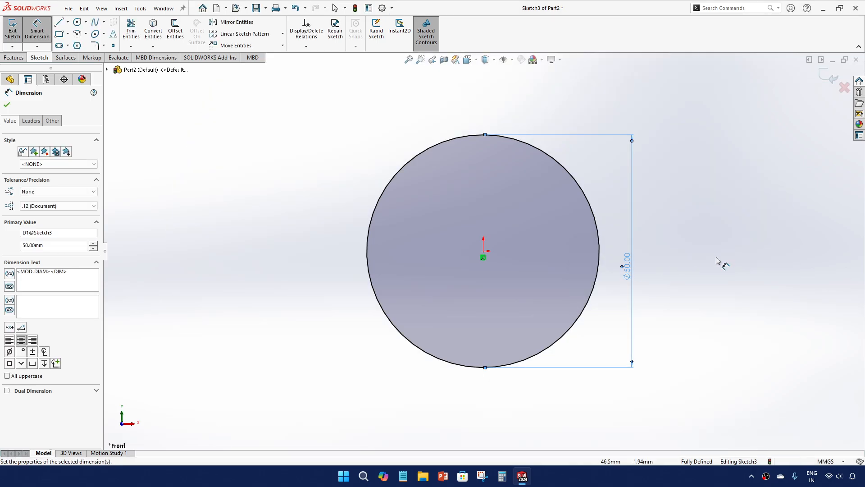
{"action": "left_click", "coordinate": [830, 78]}
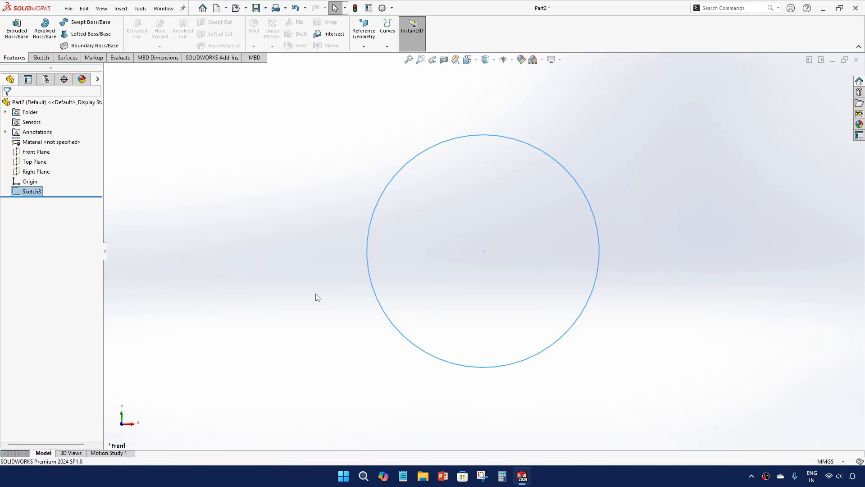
Step: Start a new sketch on the Right Plane, perpendicular to the circle profile
{"action": "middle_click_drag", "start_coordinate": [323, 305], "coordinate": [453, 282]}
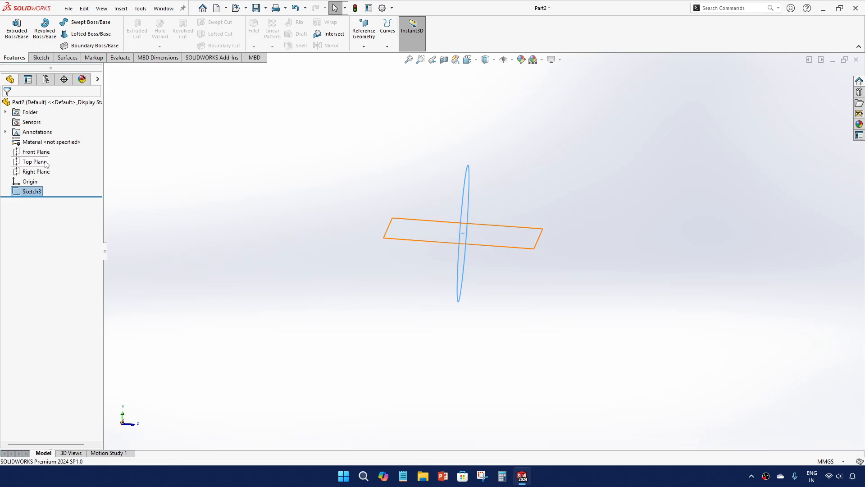
{"action": "left_click", "coordinate": [36, 172]}
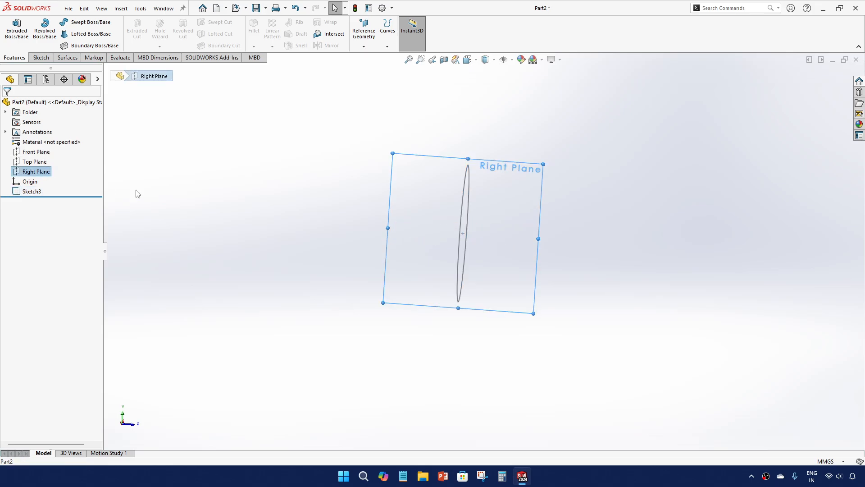
{"action": "middle_click_drag", "start_coordinate": [247, 210], "coordinate": [207, 212]}
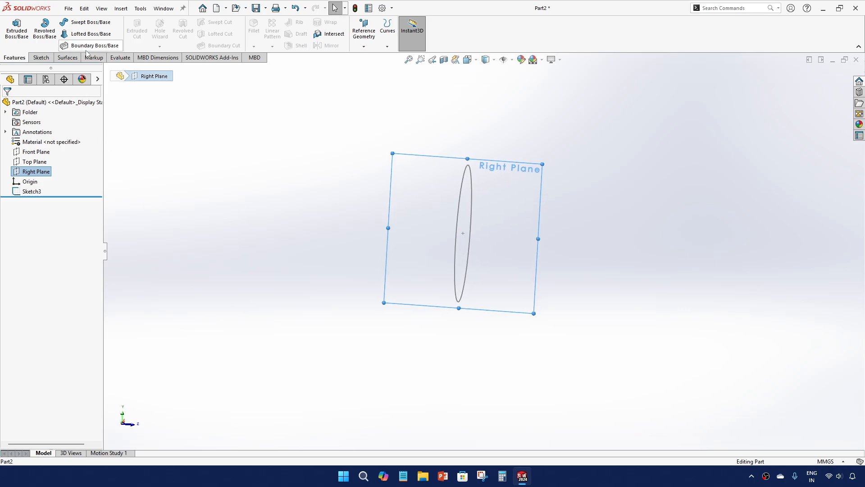
{"action": "left_click", "coordinate": [163, 180]}
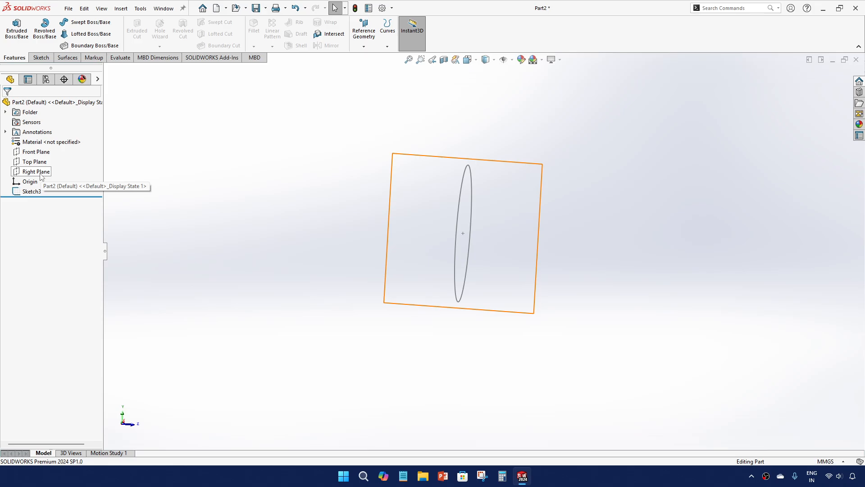
{"action": "left_click", "coordinate": [35, 173]}
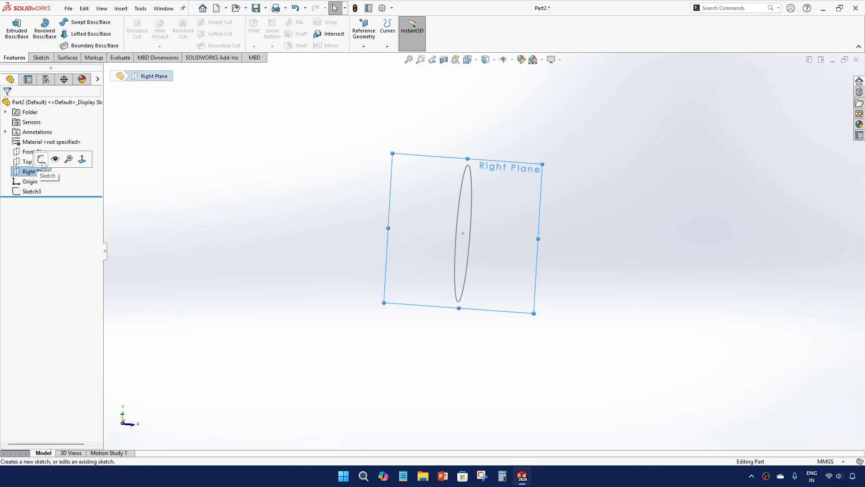
{"action": "left_click", "coordinate": [42, 160]}
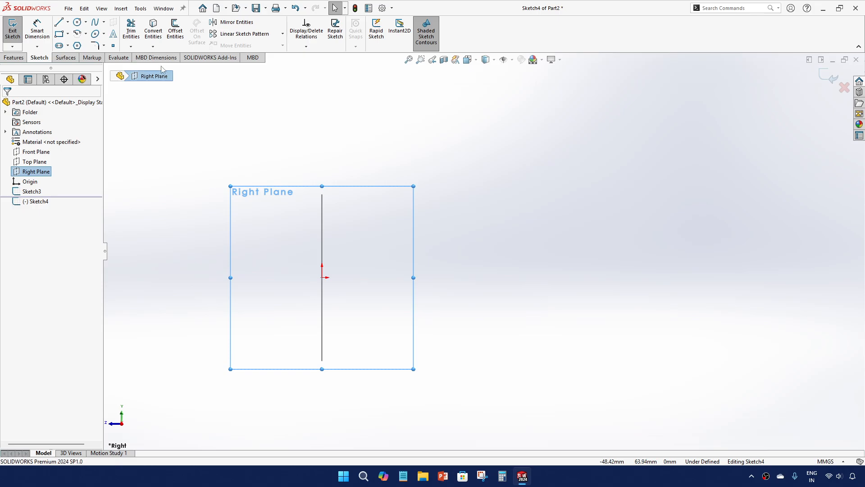
Step: Draw a wavy four-point spline starting at the origin as the sweep path and finish the sketch
{"action": "left_click", "coordinate": [94, 23]}
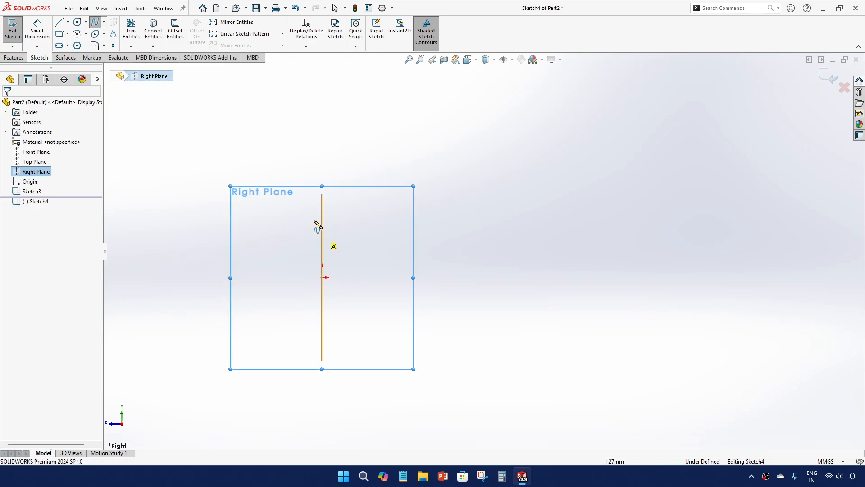
{"action": "left_click", "coordinate": [322, 276]}
{"action": "scroll", "coordinate": [214, 263], "scroll_direction": "up", "scroll_amount": 5}
{"action": "scroll", "coordinate": [694, 239], "scroll_direction": "down", "scroll_amount": 5}
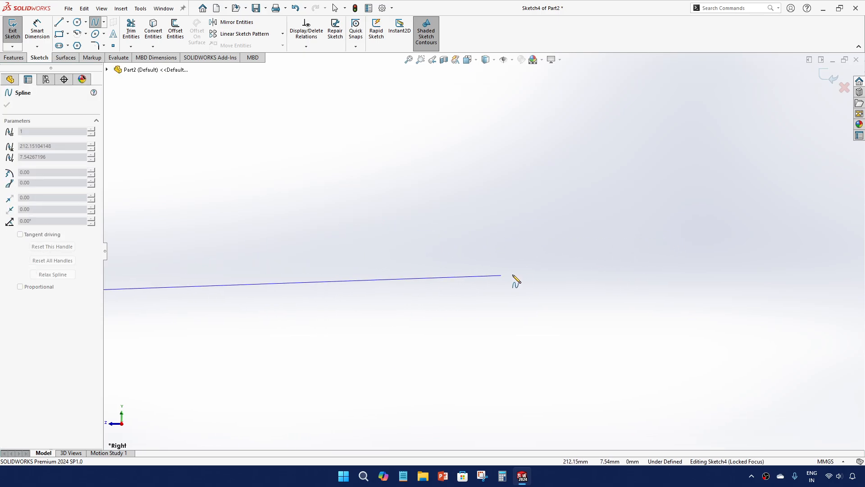
{"action": "scroll", "coordinate": [489, 257], "scroll_direction": "up", "scroll_amount": 3}
{"action": "left_click", "coordinate": [380, 245]}
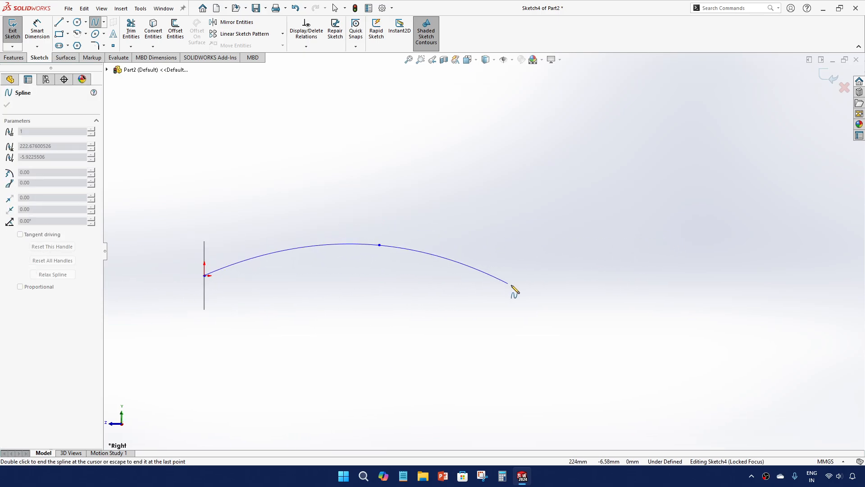
{"action": "left_click", "coordinate": [546, 293]}
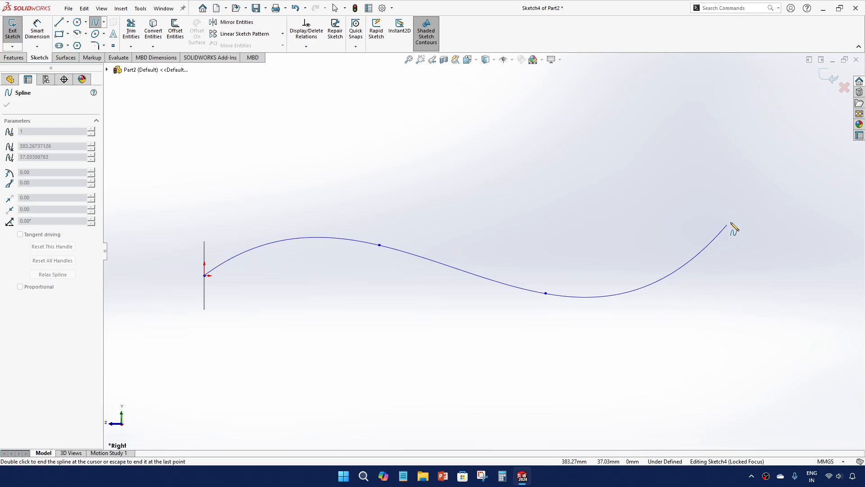
{"action": "left_click", "coordinate": [762, 254]}
{"action": "key", "text": "Escape"}
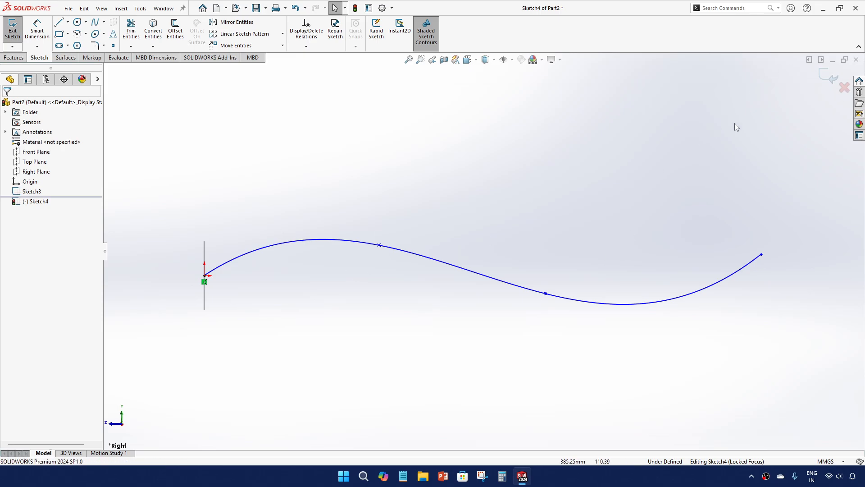
{"action": "left_click", "coordinate": [829, 76]}
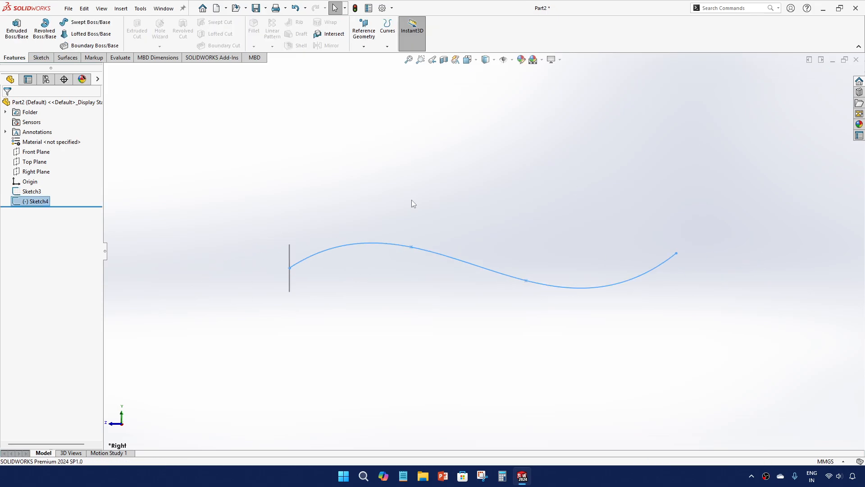
Step: Create a Swept Boss/Base using the circle as sketch profile and the spline as path
{"action": "mouse_move", "coordinate": [413, 203]}
{"action": "middle_mouse_down"}
{"action": "mouse_move", "coordinate": [402, 323]}
{"action": "mouse_move", "coordinate": [361, 241]}
{"action": "mouse_move", "coordinate": [387, 384]}
{"action": "mouse_move", "coordinate": [379, 371]}
{"action": "middle_mouse_up"}
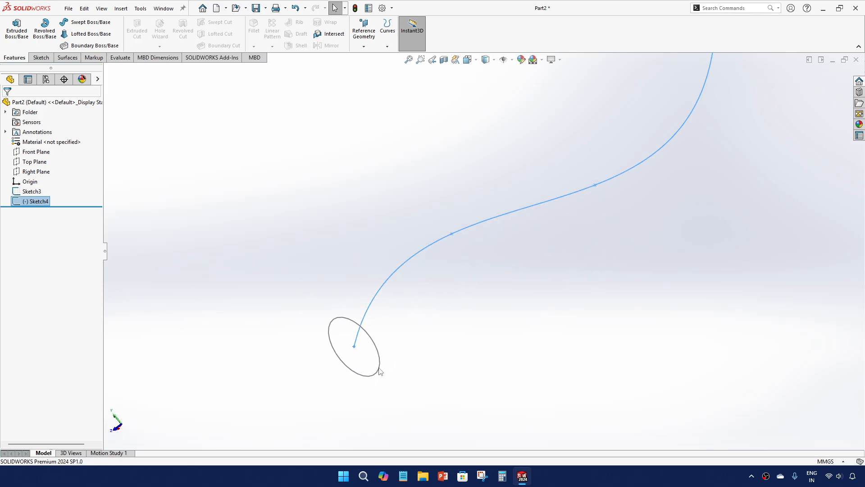
{"action": "left_click", "coordinate": [527, 290]}
{"action": "scroll", "coordinate": [481, 262], "scroll_direction": "up", "scroll_amount": 1}
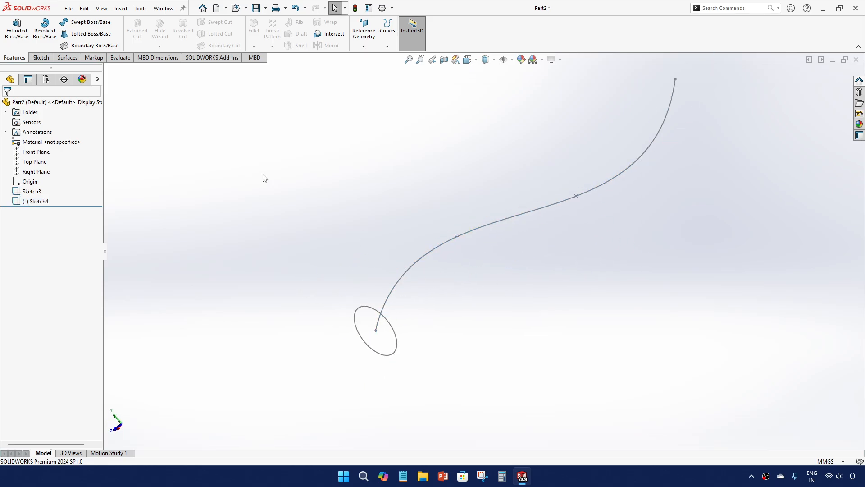
{"action": "left_click", "coordinate": [89, 25]}
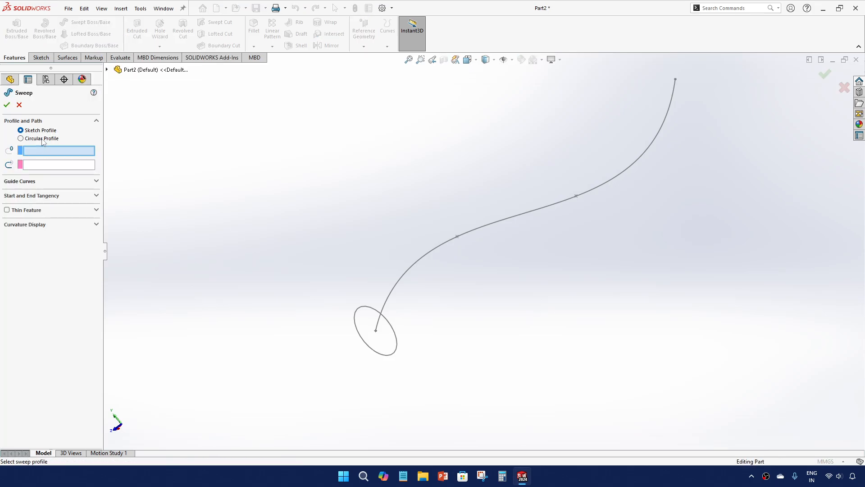
{"action": "left_click", "coordinate": [355, 313]}
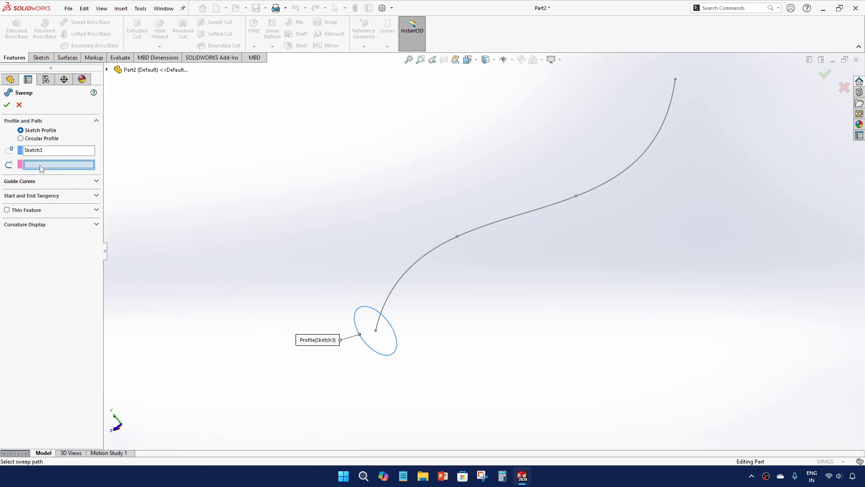
{"action": "left_click", "coordinate": [410, 265]}
{"action": "mouse_move", "coordinate": [410, 265]}
{"action": "middle_mouse_down"}
{"action": "mouse_move", "coordinate": [312, 271]}
{"action": "mouse_move", "coordinate": [402, 217]}
{"action": "mouse_move", "coordinate": [357, 129]}
{"action": "mouse_move", "coordinate": [390, 263]}
{"action": "mouse_move", "coordinate": [432, 293]}
{"action": "middle_mouse_up"}
{"action": "left_click", "coordinate": [7, 104]}
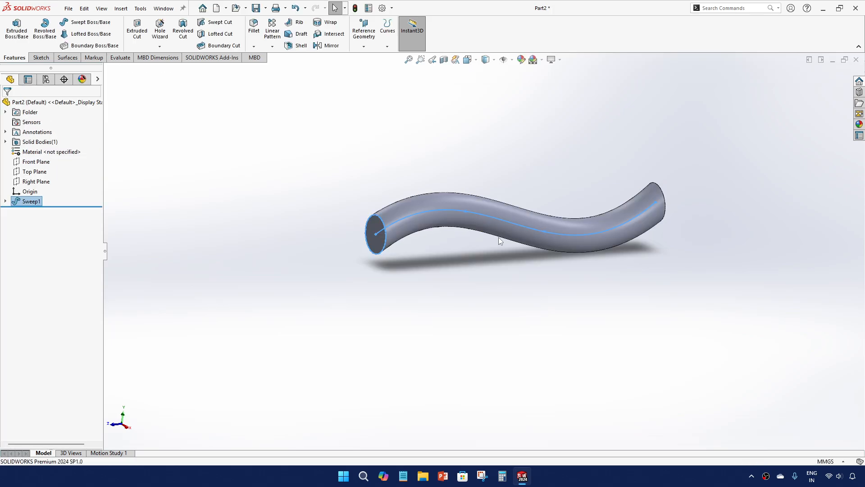
Step: Inspect the swept body from several angles and review the Guide Curves settings in the sweep's definition
{"action": "middle_click_drag", "start_coordinate": [499, 237], "coordinate": [481, 218]}
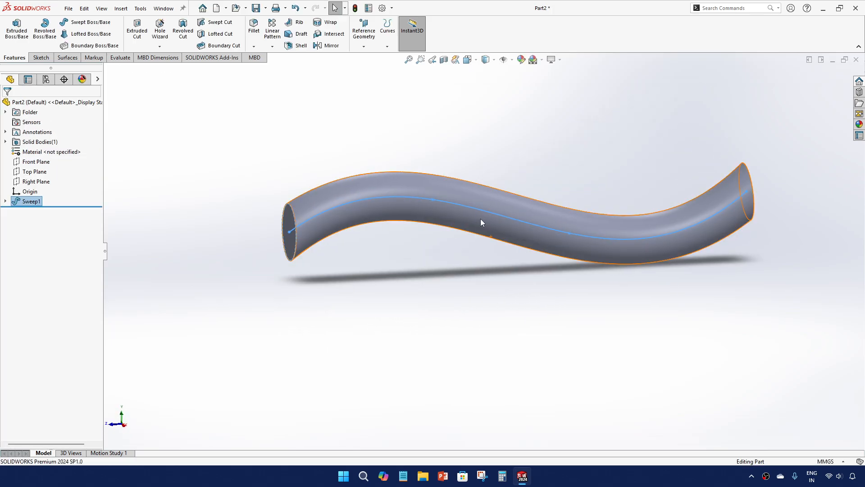
{"action": "key", "text": "Escape"}
{"action": "scroll", "coordinate": [655, 185], "scroll_direction": "down", "scroll_amount": 1}
{"action": "mouse_move", "coordinate": [655, 185]}
{"action": "middle_mouse_down"}
{"action": "mouse_move", "coordinate": [548, 197]}
{"action": "mouse_move", "coordinate": [571, 254]}
{"action": "mouse_move", "coordinate": [544, 194]}
{"action": "mouse_move", "coordinate": [527, 189]}
{"action": "middle_mouse_up"}
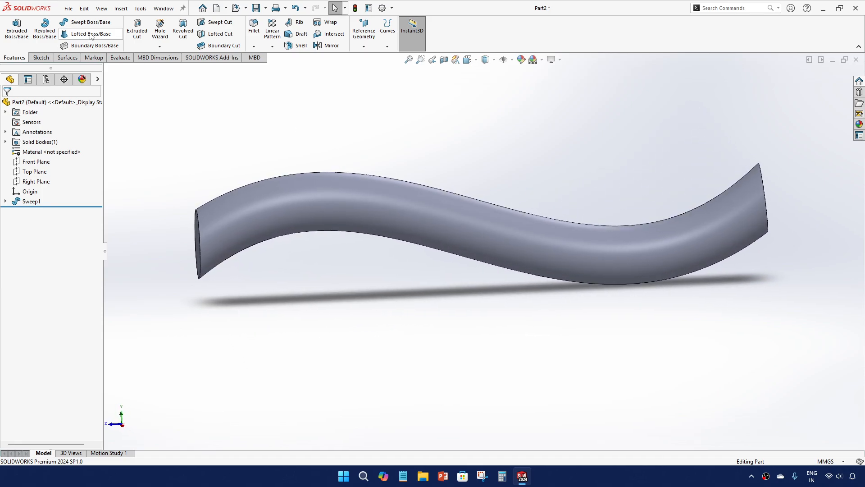
{"action": "left_click", "coordinate": [38, 204]}
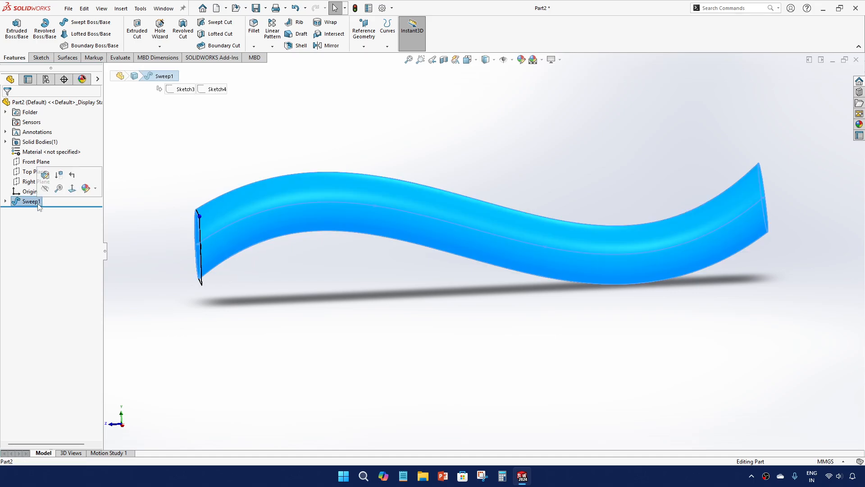
{"action": "left_click", "coordinate": [46, 175]}
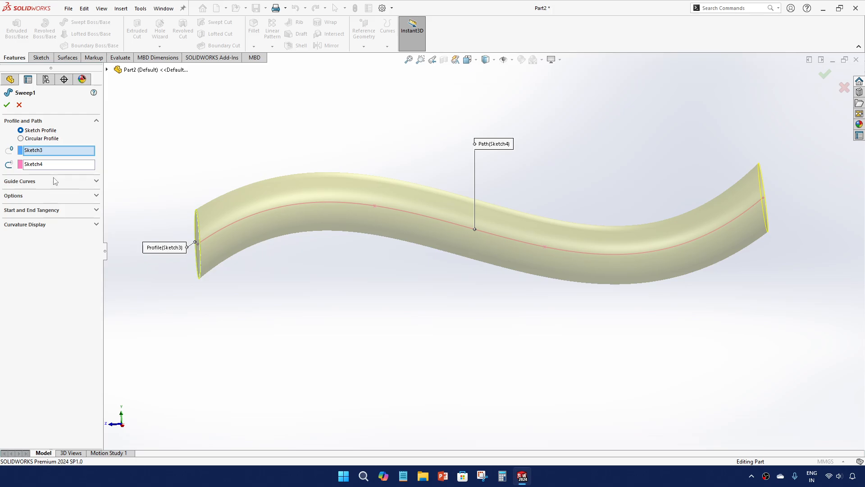
{"action": "left_click", "coordinate": [55, 185]}
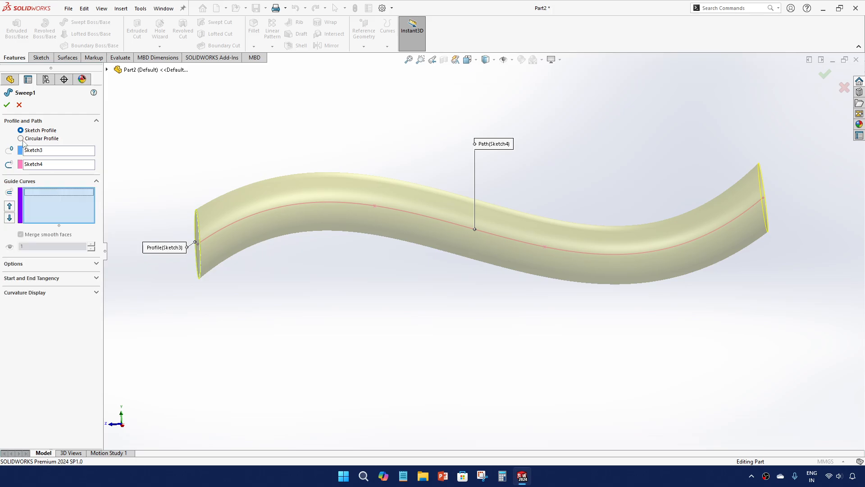
{"action": "left_click", "coordinate": [6, 105]}
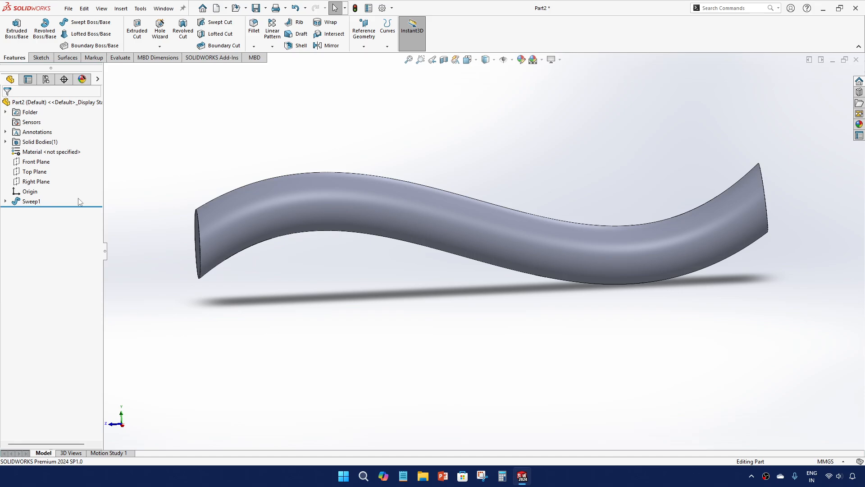
Step: Delete the sweep feature together with its circle profile sketch and spline path sketch
{"action": "left_click", "coordinate": [30, 203]}
{"action": "key", "text": "Delete"}
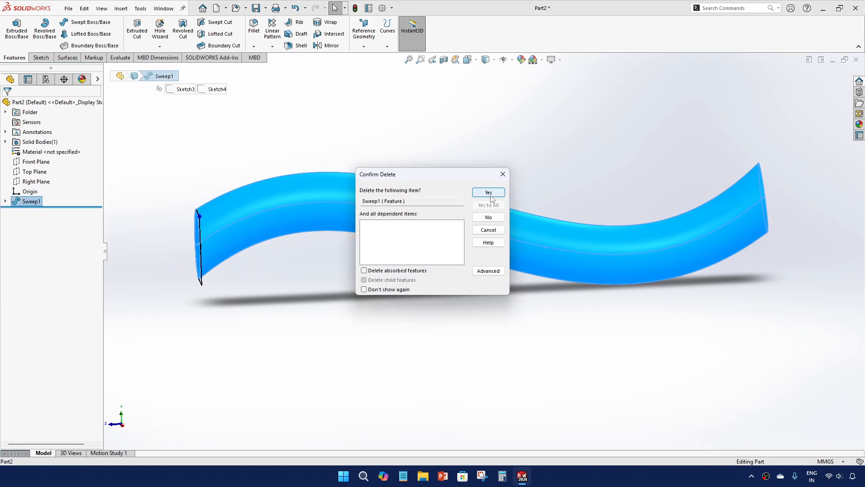
{"action": "left_click", "coordinate": [489, 192]}
{"action": "left_click", "coordinate": [46, 192]}
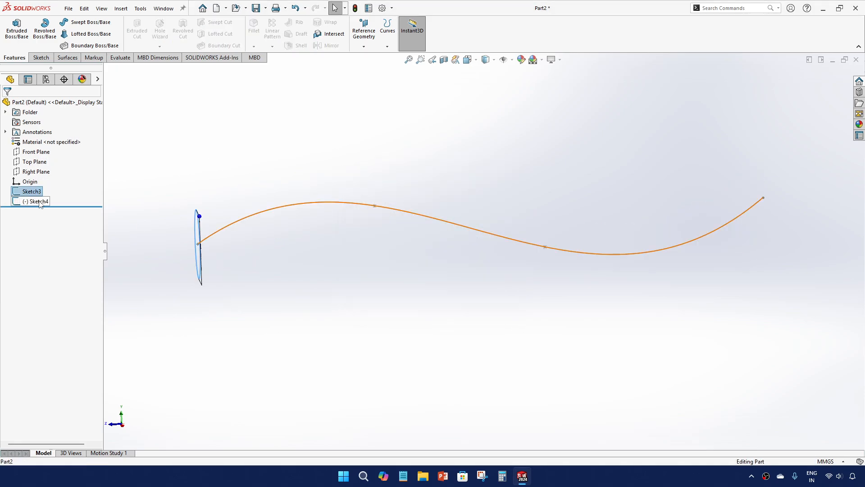
{"action": "left_click", "coordinate": [36, 201], "text": "ctrl"}
{"action": "key", "text": "Delete"}
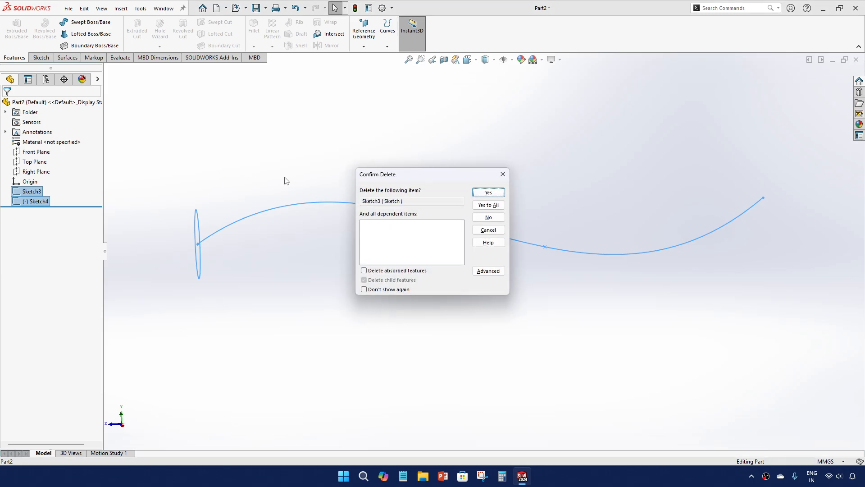
{"action": "left_click", "coordinate": [489, 206]}
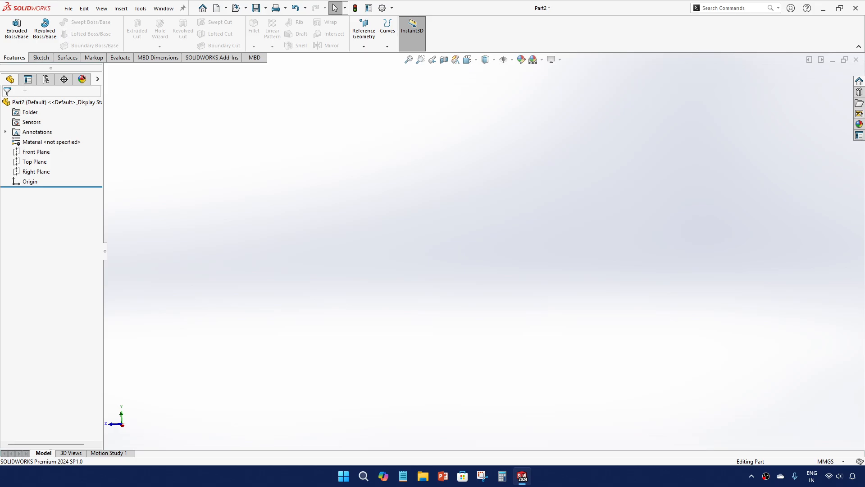
Step: Start a sketch on the Front Plane and draw a circle about 114 mm in diameter centred on the origin
{"action": "left_click", "coordinate": [44, 154]}
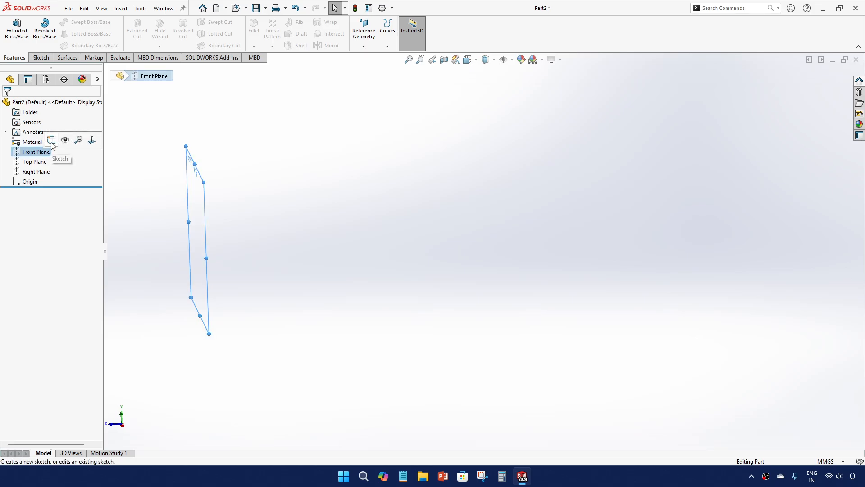
{"action": "left_click", "coordinate": [63, 141]}
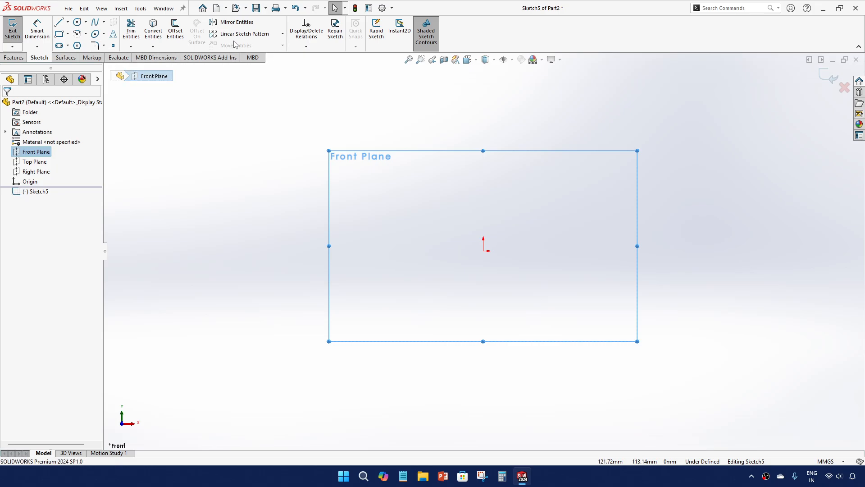
{"action": "left_click", "coordinate": [77, 22]}
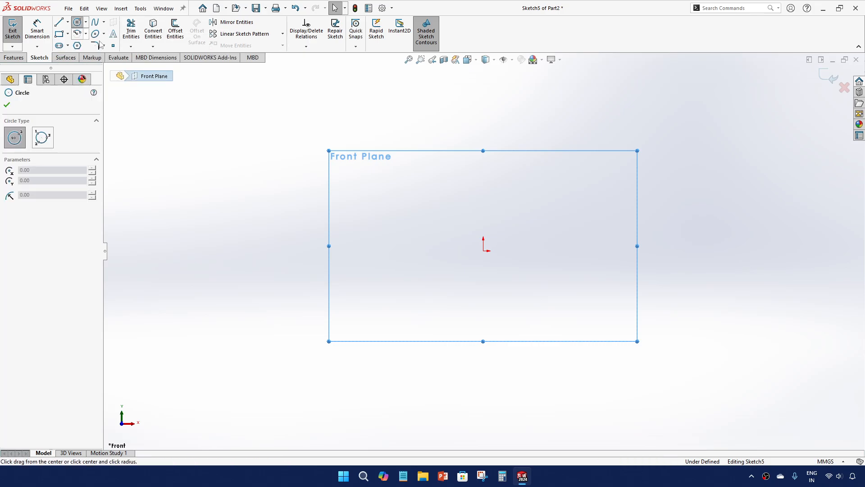
{"action": "left_click", "coordinate": [484, 250]}
{"action": "left_click", "coordinate": [528, 164]}
{"action": "key", "text": "Escape"}
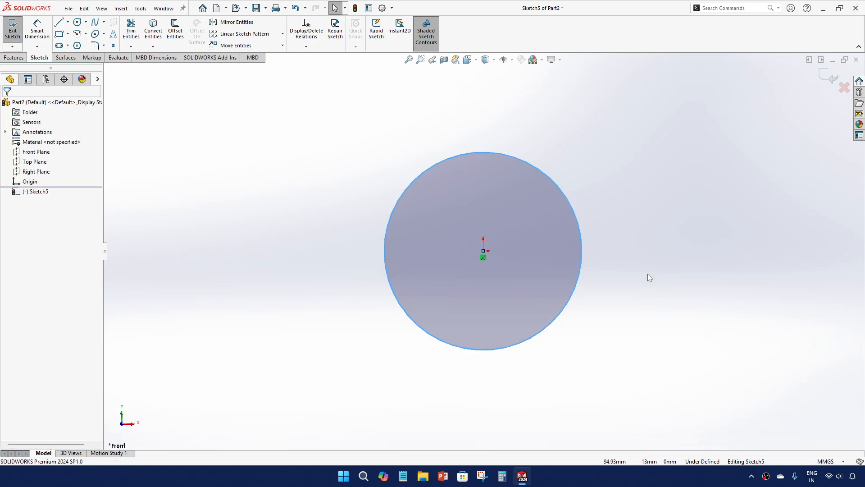
Step: Dimension the circle's diameter as 50 mm and finish the sketch
{"action": "left_click", "coordinate": [37, 30]}
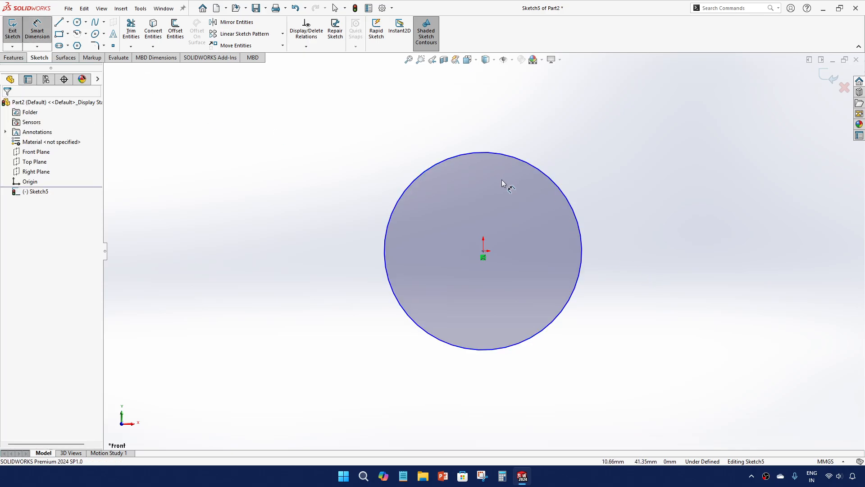
{"action": "left_click", "coordinate": [569, 205]}
{"action": "left_click", "coordinate": [620, 259]}
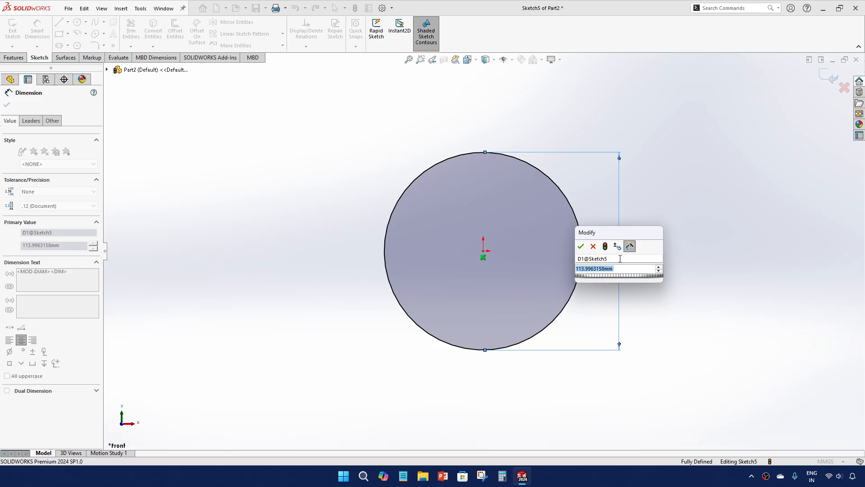
{"action": "type", "text": "50"}
{"action": "key", "text": "Return"}
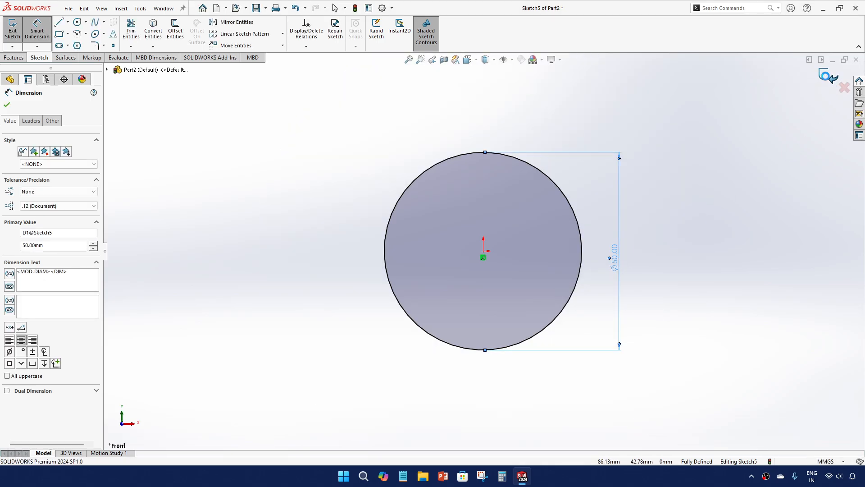
{"action": "left_click", "coordinate": [826, 77]}
{"action": "scroll", "coordinate": [382, 247], "scroll_direction": "up", "scroll_amount": 4}
{"action": "middle_click_drag", "start_coordinate": [538, 279], "coordinate": [531, 121]}
{"action": "scroll", "coordinate": [511, 223], "scroll_direction": "down", "scroll_amount": 1}
{"action": "scroll", "coordinate": [393, 319], "scroll_direction": "up", "scroll_amount": 2}
{"action": "scroll", "coordinate": [531, 237], "scroll_direction": "down", "scroll_amount": 2}
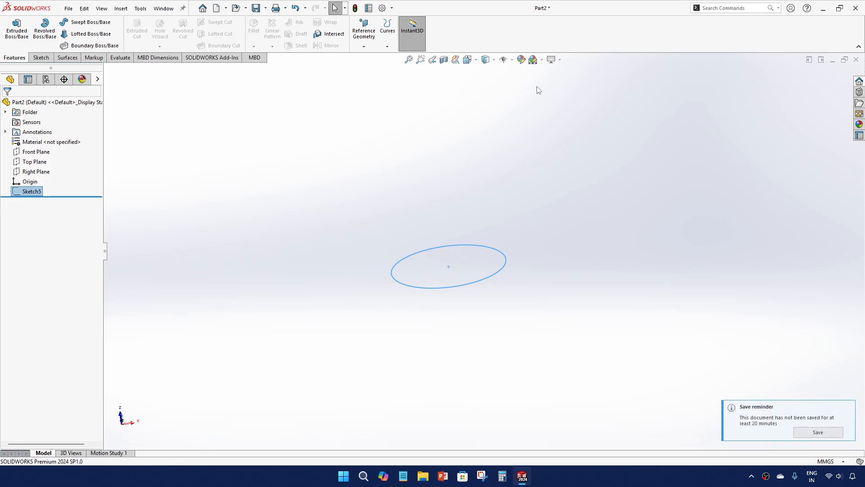
{"action": "scroll", "coordinate": [321, 269], "scroll_direction": "up", "scroll_amount": 3}
{"action": "scroll", "coordinate": [478, 227], "scroll_direction": "down", "scroll_amount": 2}
{"action": "left_click", "coordinate": [596, 256]}
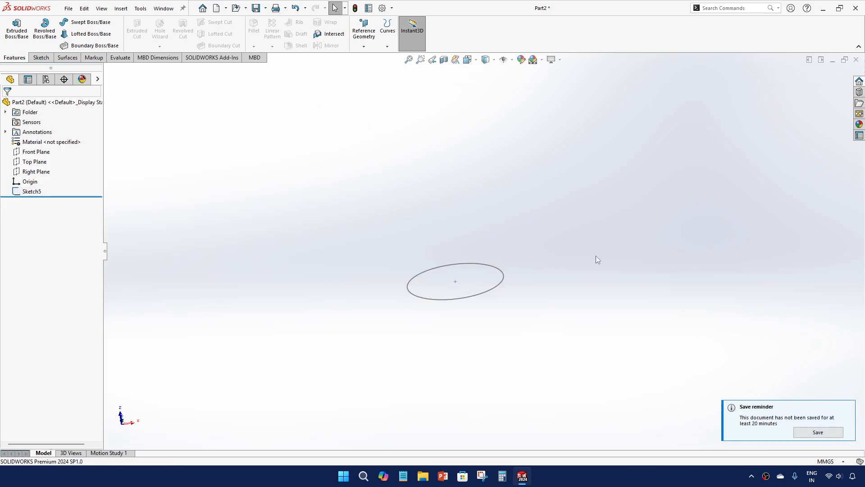
Step: Create a reference plane parallel to the Front Plane at an offset distance of 100 mm
{"action": "left_click", "coordinate": [46, 156]}
{"action": "middle_click_drag", "start_coordinate": [329, 245], "coordinate": [372, 211]}
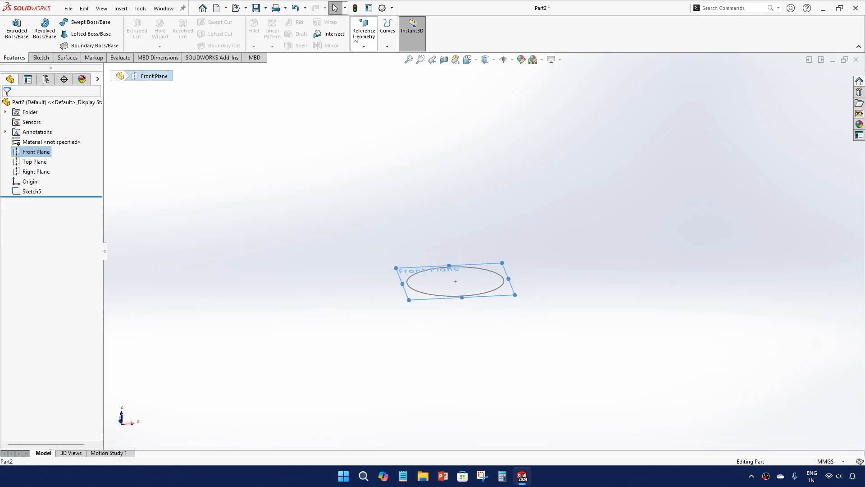
{"action": "left_click", "coordinate": [364, 47]}
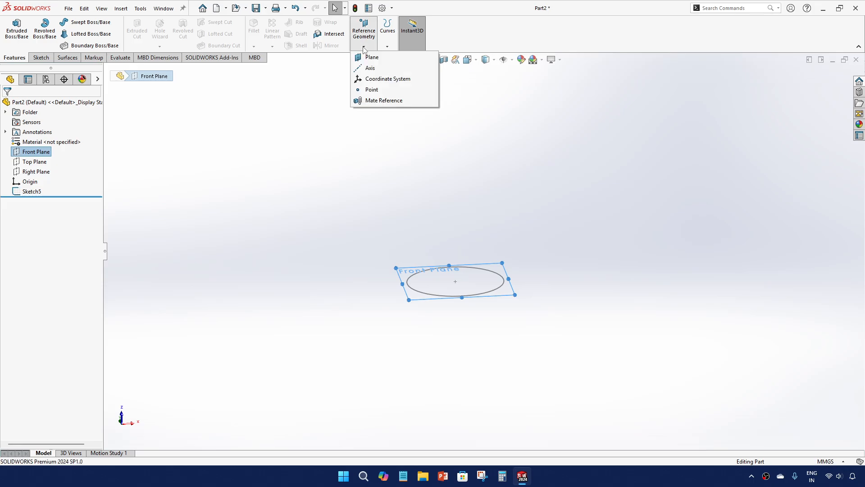
{"action": "left_click", "coordinate": [369, 57]}
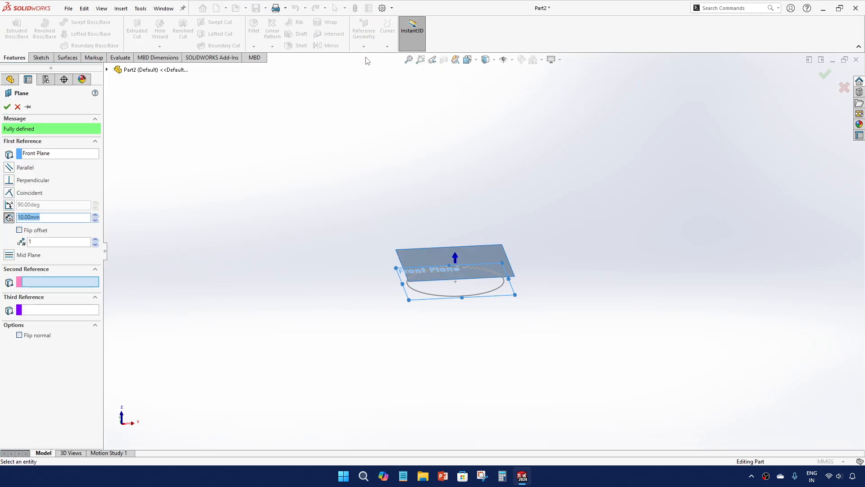
{"action": "key", "text": "Return"}
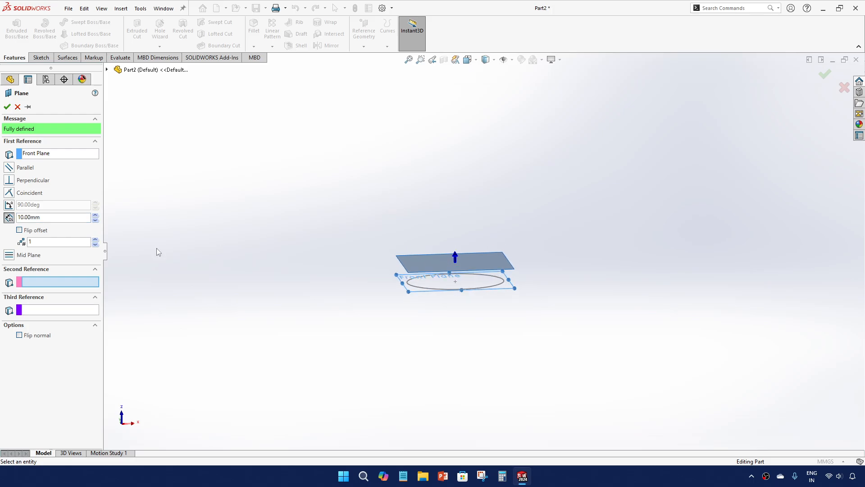
{"action": "left_click", "coordinate": [7, 217]}
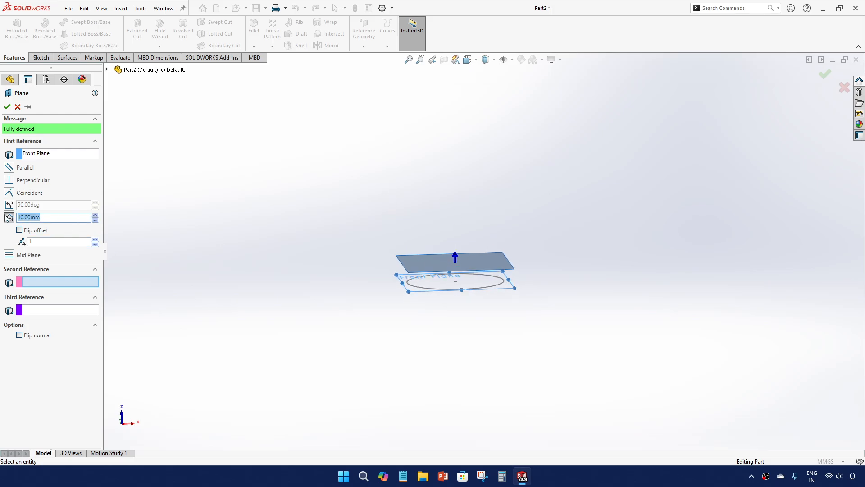
{"action": "type", "text": "100"}
{"action": "key", "text": "Return"}
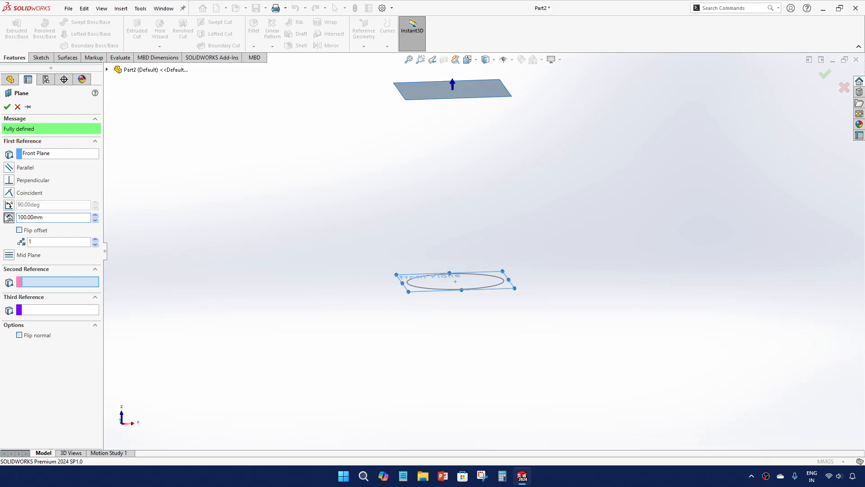
{"action": "left_click", "coordinate": [8, 106]}
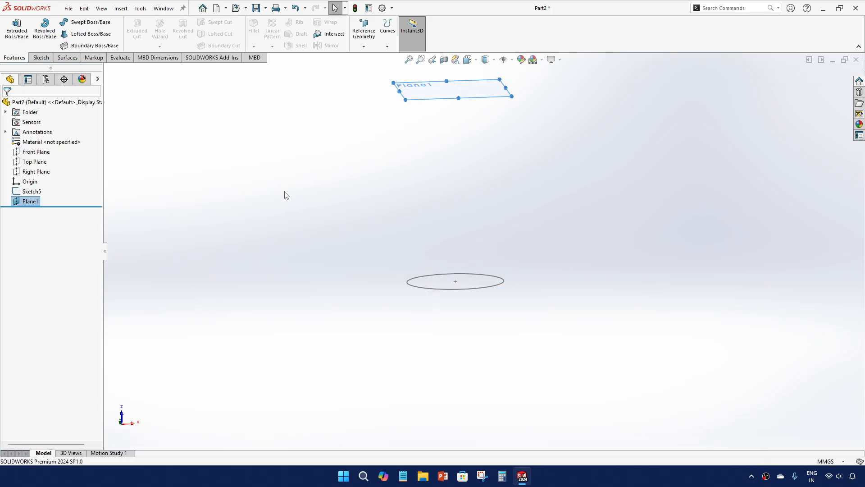
{"action": "left_click", "coordinate": [267, 204]}
Step: Start a sketch on the offset plane and draw a center rectangle about 55 mm square centred on the origin
{"action": "middle_click_drag", "start_coordinate": [402, 203], "coordinate": [497, 176]}
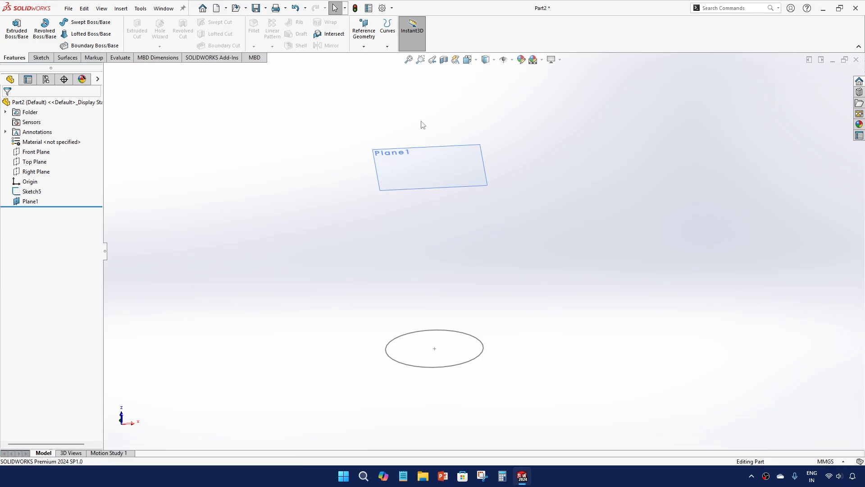
{"action": "left_click", "coordinate": [437, 155]}
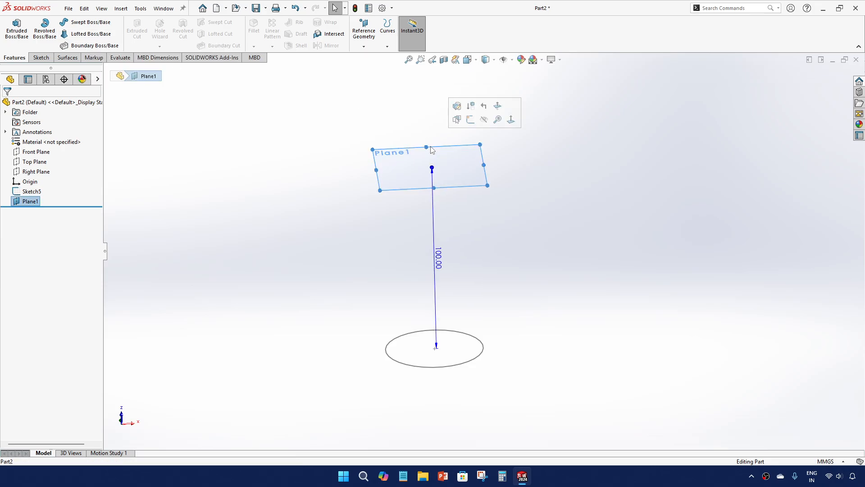
{"action": "left_click", "coordinate": [471, 120]}
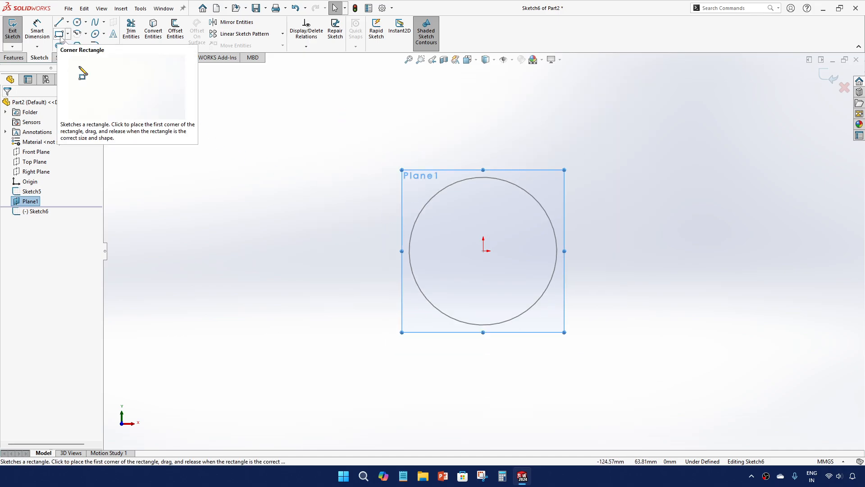
{"action": "left_click", "coordinate": [60, 35]}
{"action": "left_click", "coordinate": [41, 137]}
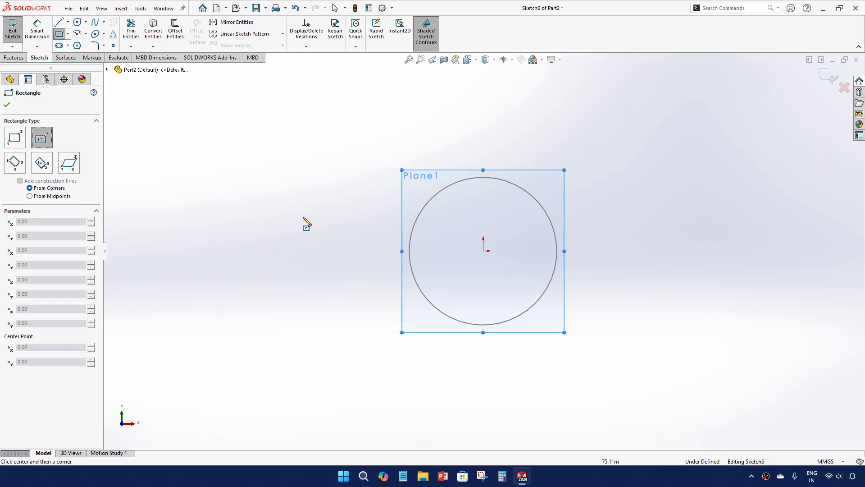
{"action": "left_click", "coordinate": [483, 250]}
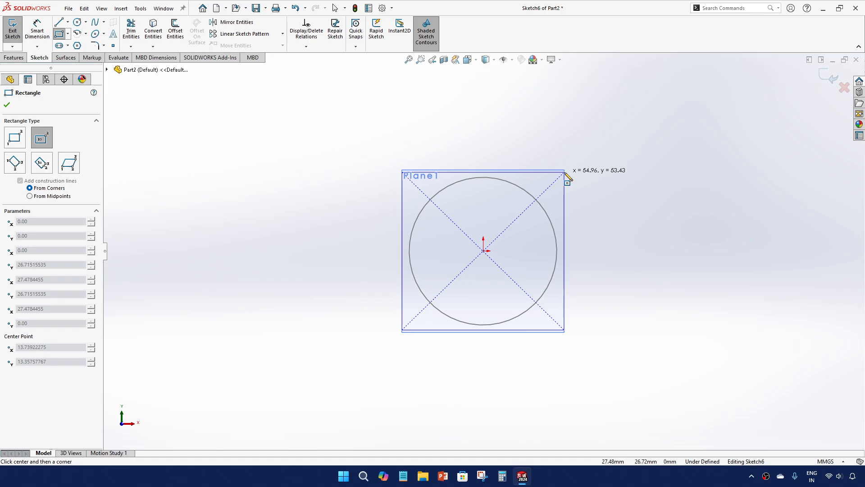
{"action": "left_click", "coordinate": [565, 171]}
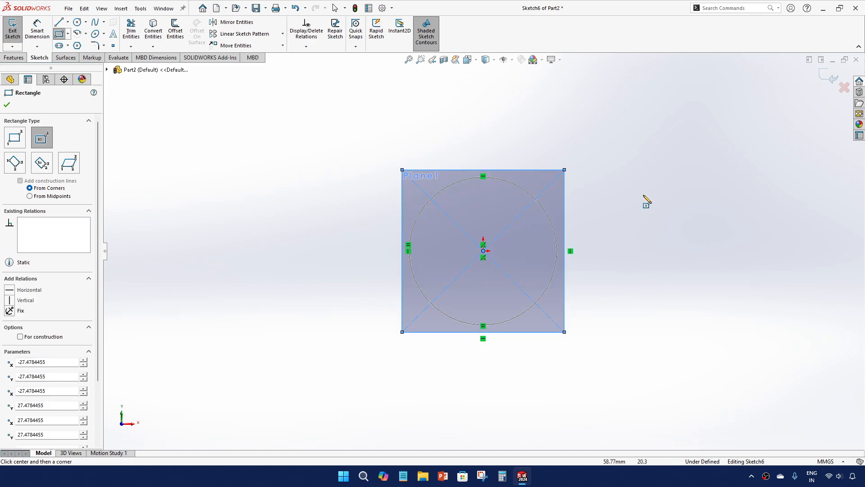
{"action": "key", "text": "Escape"}
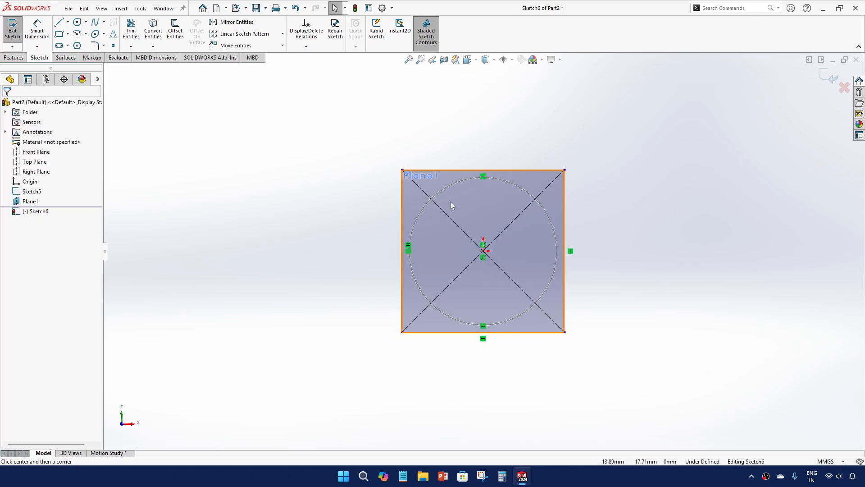
Step: Shrink the square to about 46 mm per side by moving its corner inward, and finish the sketch
{"action": "left_click", "coordinate": [565, 170]}
{"action": "left_click_drag", "start_coordinate": [564, 170], "coordinate": [551, 183]}
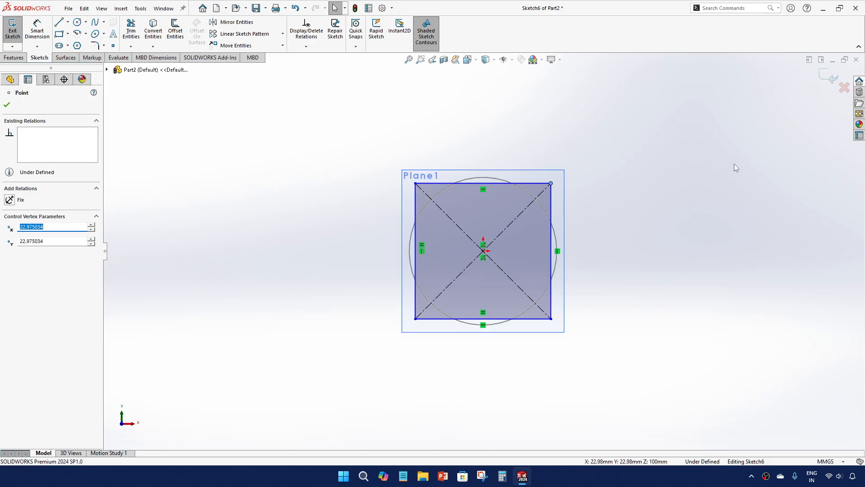
{"action": "left_click", "coordinate": [821, 79]}
{"action": "mouse_move", "coordinate": [612, 268]}
{"action": "middle_mouse_down"}
{"action": "mouse_move", "coordinate": [659, 227]}
{"action": "mouse_move", "coordinate": [507, 232]}
{"action": "middle_mouse_up"}
{"action": "left_click", "coordinate": [477, 238]}
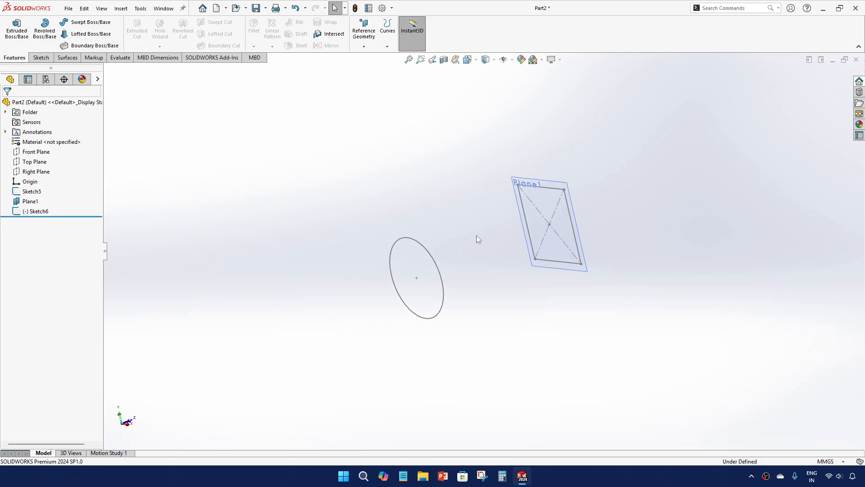
Step: Create a Lofted Boss/Base using the circle sketch and the square sketch on the offset plane as profiles
{"action": "left_click", "coordinate": [88, 34]}
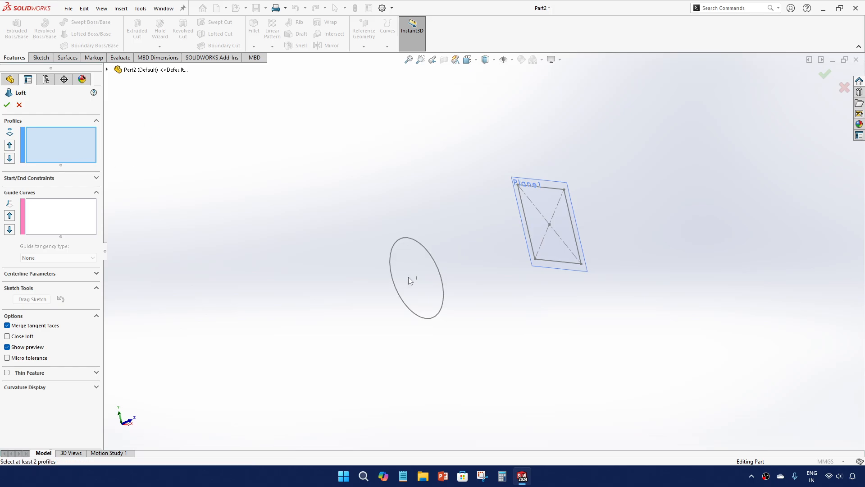
{"action": "left_click", "coordinate": [412, 239]}
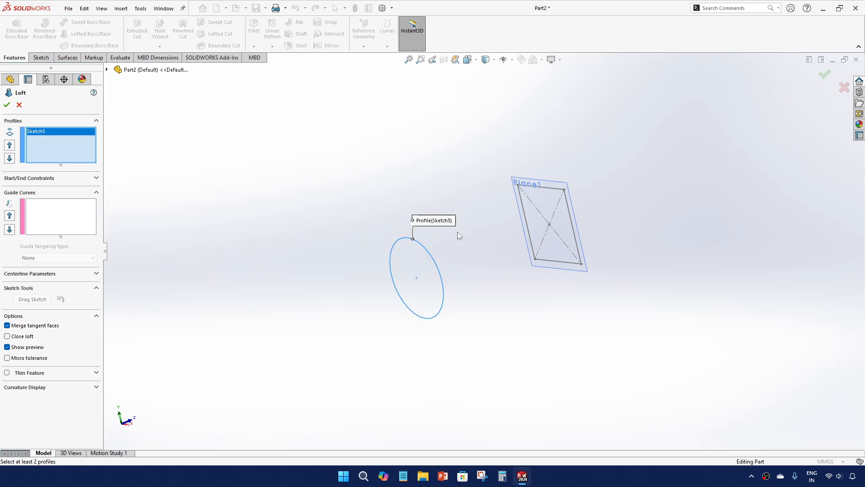
{"action": "left_click", "coordinate": [547, 261]}
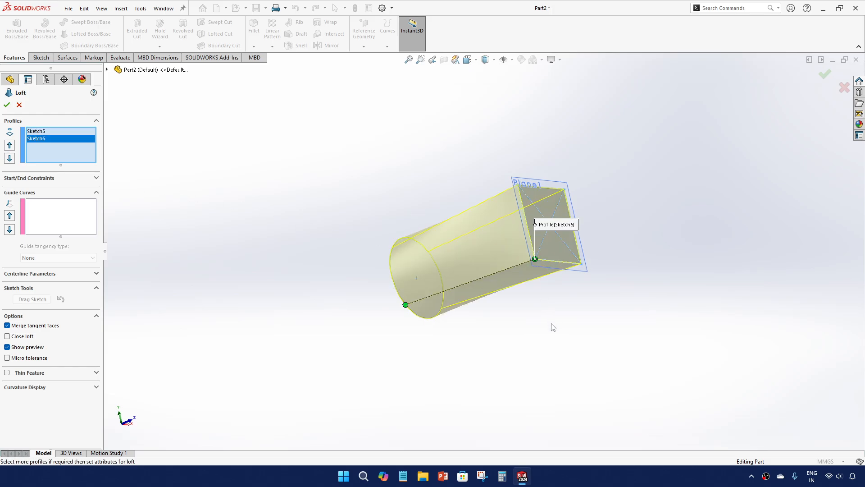
{"action": "mouse_move", "coordinate": [552, 326]}
{"action": "middle_mouse_down"}
{"action": "mouse_move", "coordinate": [536, 238]}
{"action": "mouse_move", "coordinate": [425, 137]}
{"action": "mouse_move", "coordinate": [412, 164]}
{"action": "middle_mouse_up"}
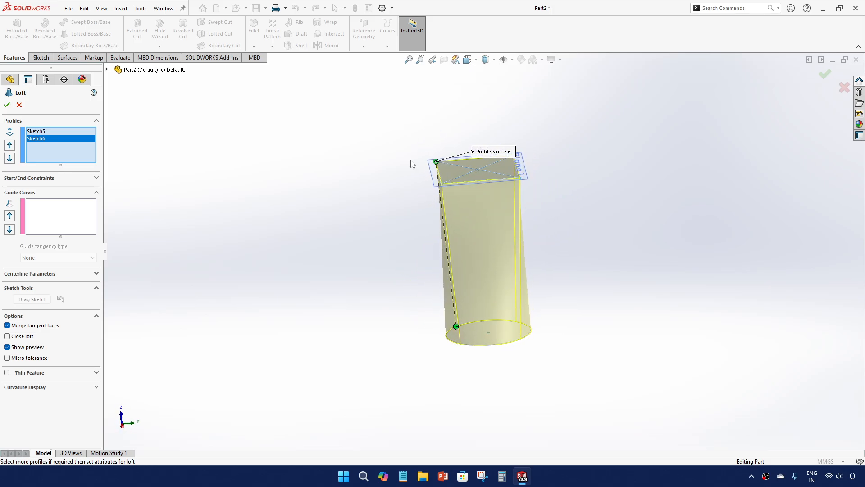
{"action": "left_click", "coordinate": [6, 105]}
{"action": "middle_click_drag", "start_coordinate": [356, 220], "coordinate": [473, 234]}
{"action": "middle_click_drag", "start_coordinate": [473, 358], "coordinate": [420, 347]}
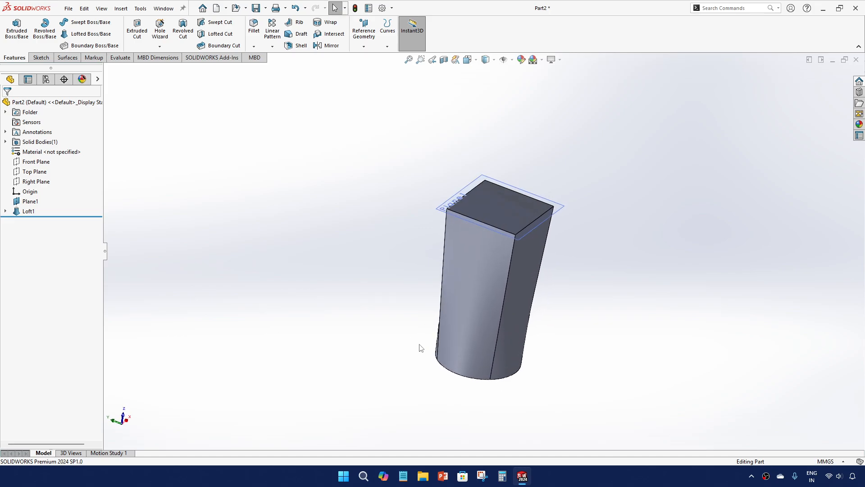
{"action": "scroll", "coordinate": [487, 212], "scroll_direction": "down", "scroll_amount": 3}
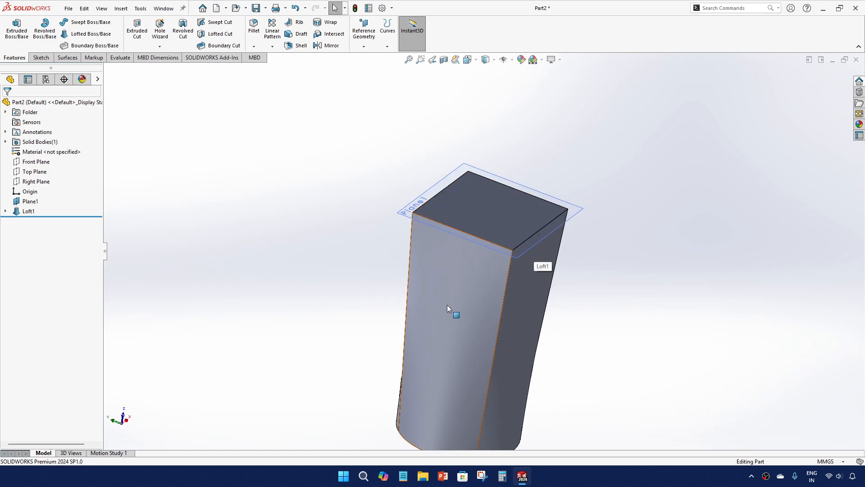
{"action": "scroll", "coordinate": [448, 302], "scroll_direction": "up", "scroll_amount": 2}
{"action": "middle_click_drag", "start_coordinate": [453, 289], "coordinate": [434, 363]}
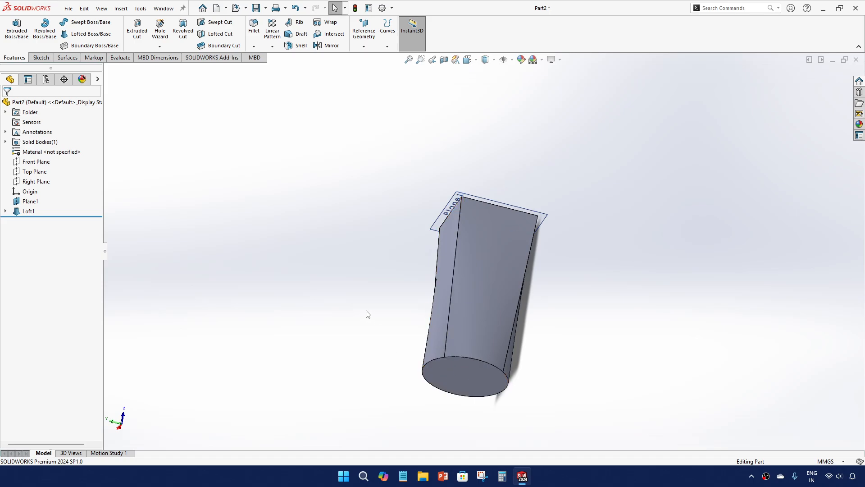
{"action": "middle_click_drag", "start_coordinate": [368, 314], "coordinate": [299, 364]}
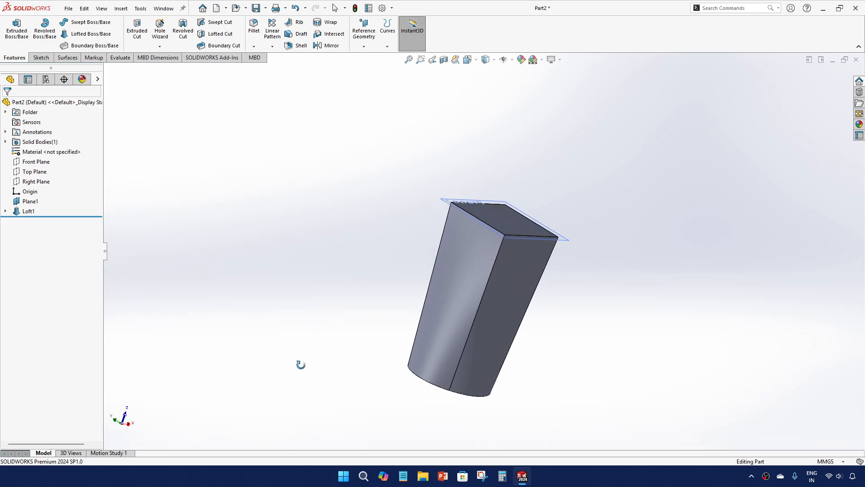
Step: Reopen the loft's definition, examine how the circle and square profiles are connected, and close it
{"action": "left_click", "coordinate": [28, 211]}
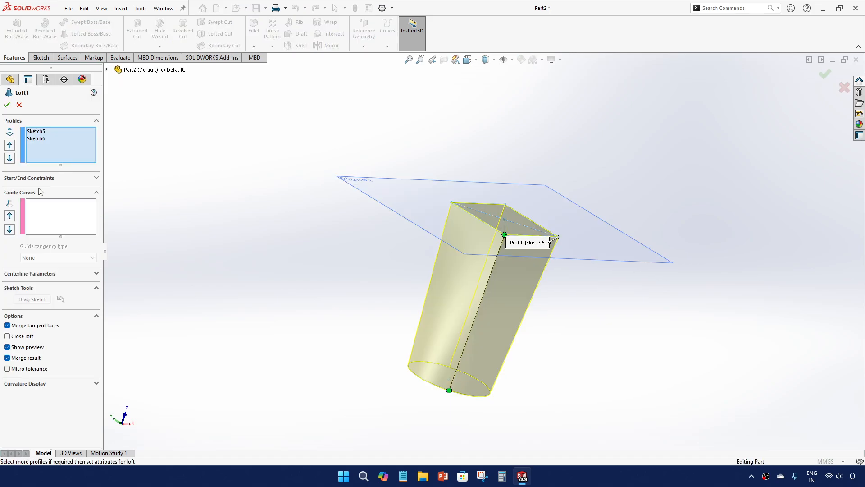
{"action": "mouse_move", "coordinate": [494, 287]}
{"action": "middle_mouse_down"}
{"action": "mouse_move", "coordinate": [547, 272]}
{"action": "mouse_move", "coordinate": [550, 246]}
{"action": "middle_mouse_up"}
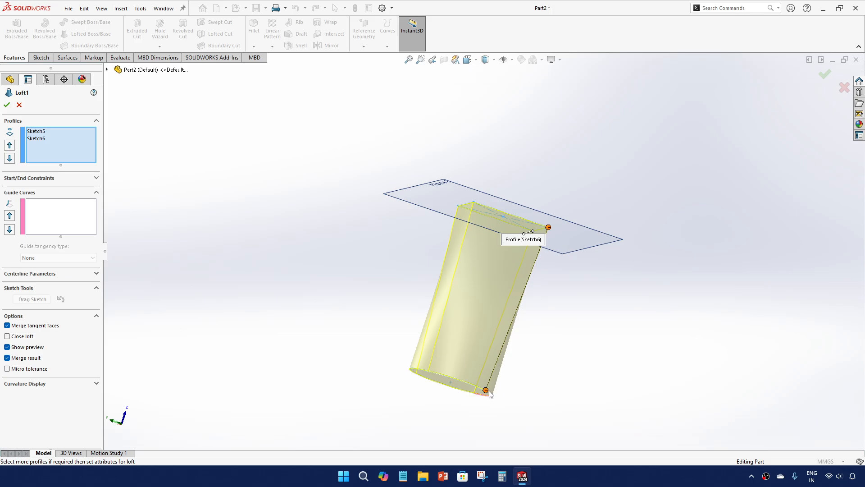
{"action": "middle_click_drag", "start_coordinate": [523, 256], "coordinate": [489, 373]}
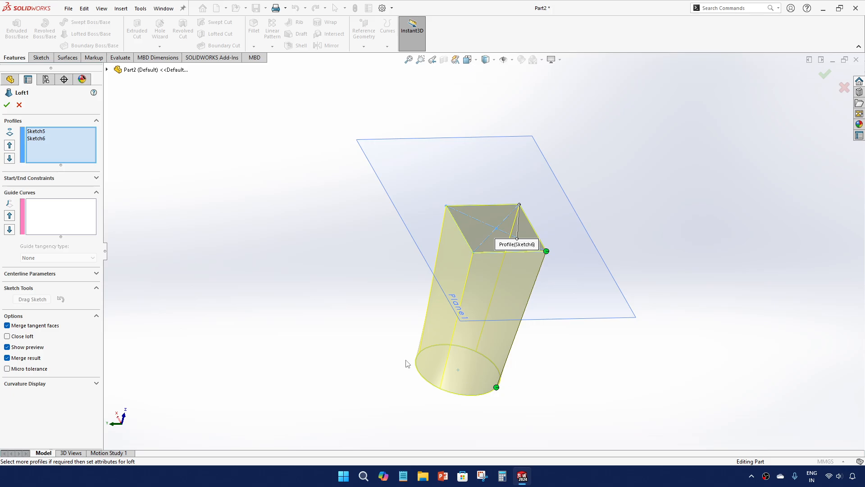
{"action": "key", "text": "Return"}
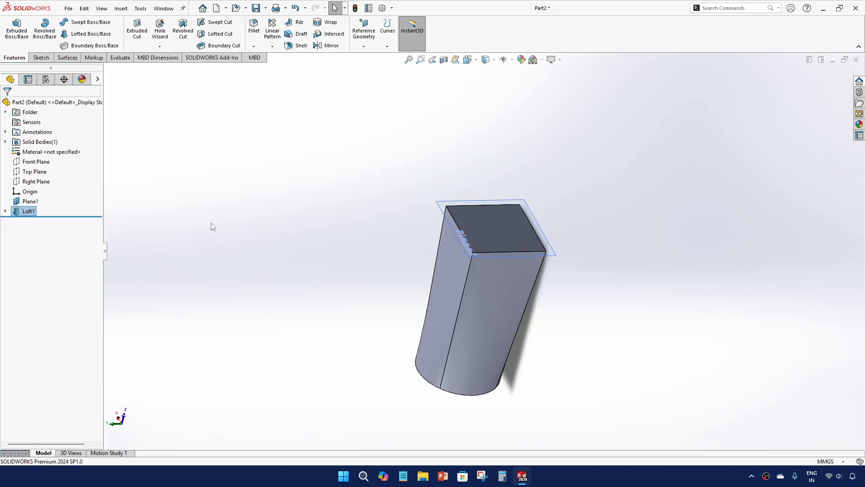
Step: Delete the loft feature while keeping its circle and square profile sketches
{"action": "left_click", "coordinate": [31, 212]}
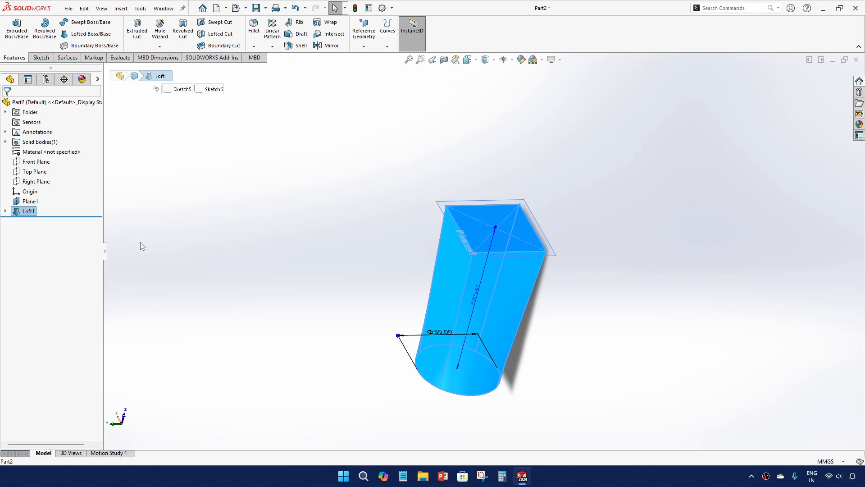
{"action": "key", "text": "Delete"}
{"action": "left_click", "coordinate": [487, 193]}
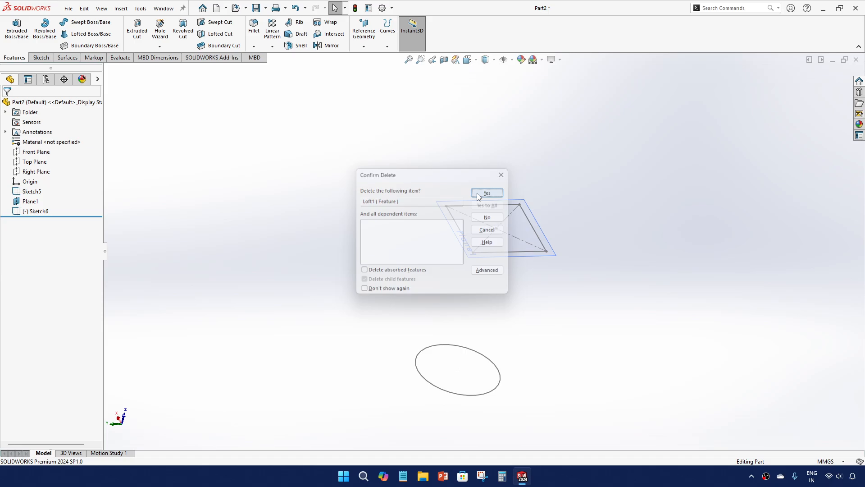
Step: Create a second reference plane offset 100 mm from Plane1, on the side away from the circle
{"action": "middle_click_drag", "start_coordinate": [510, 255], "coordinate": [418, 247]}
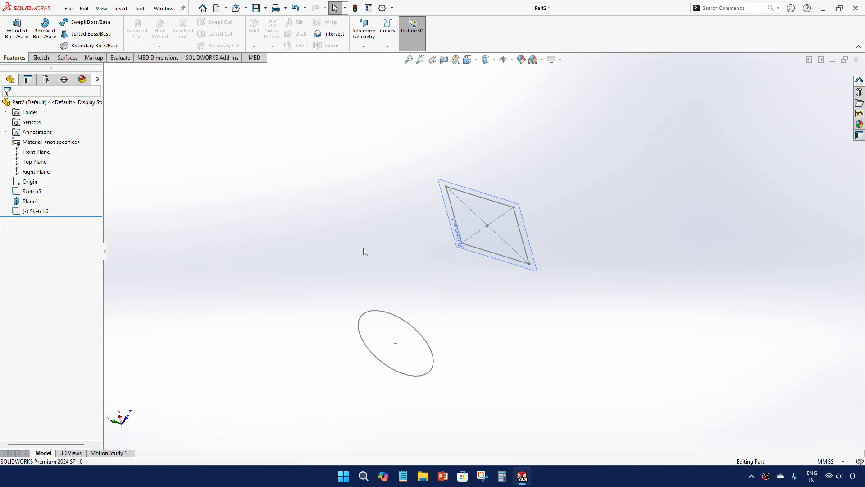
{"action": "scroll", "coordinate": [406, 264], "scroll_direction": "up", "scroll_amount": 2}
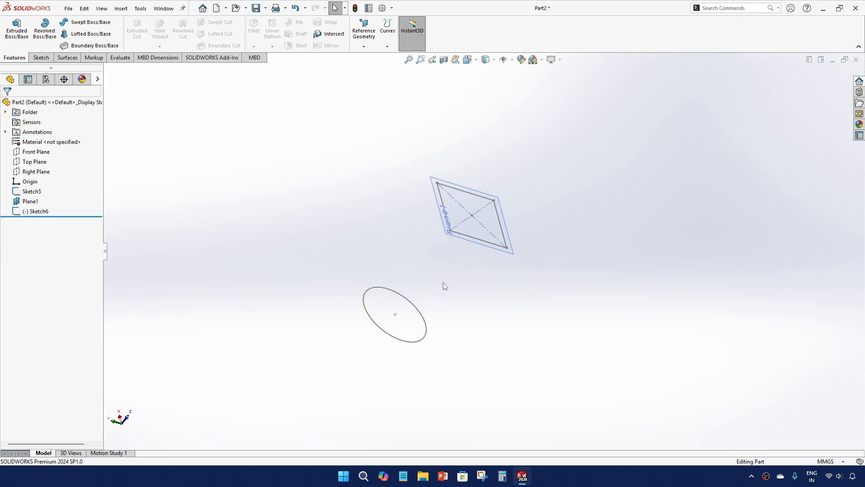
{"action": "scroll", "coordinate": [339, 293], "scroll_direction": "up", "scroll_amount": 3}
{"action": "scroll", "coordinate": [571, 182], "scroll_direction": "down", "scroll_amount": 2}
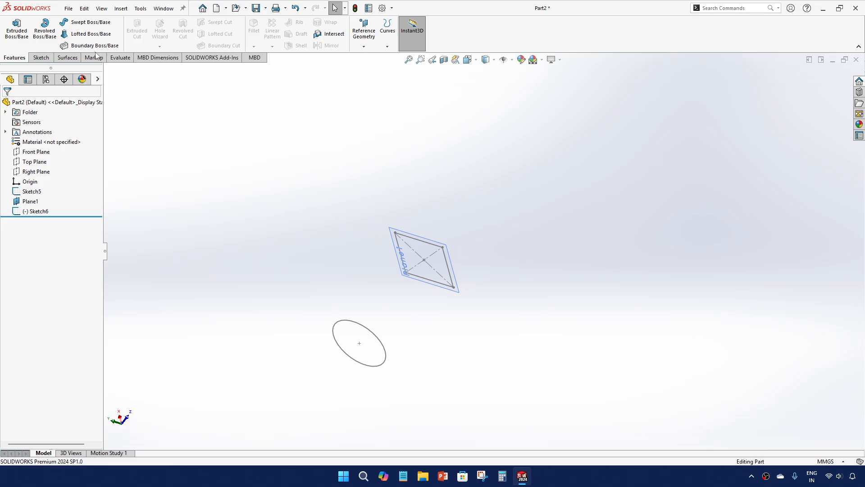
{"action": "scroll", "coordinate": [473, 245], "scroll_direction": "up", "scroll_amount": 3}
{"action": "scroll", "coordinate": [531, 258], "scroll_direction": "down", "scroll_amount": 3}
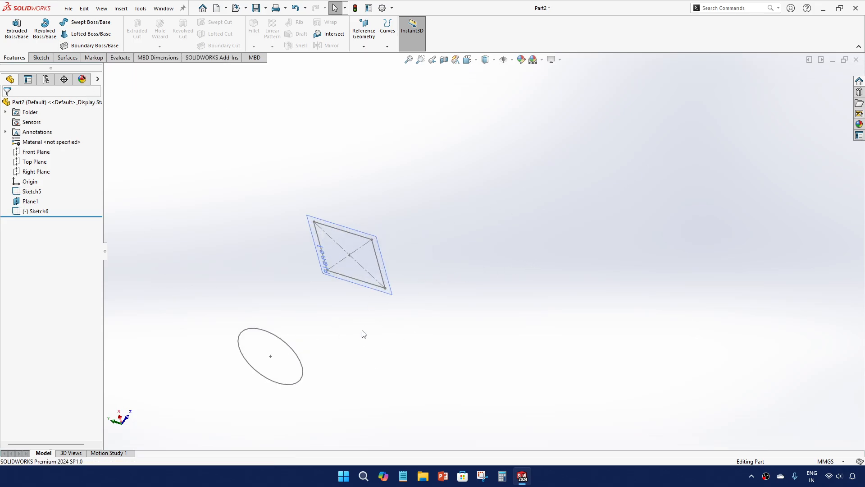
{"action": "mouse_move", "coordinate": [363, 330]}
{"action": "middle_mouse_down"}
{"action": "mouse_move", "coordinate": [372, 313]}
{"action": "mouse_move", "coordinate": [369, 324]}
{"action": "middle_mouse_up"}
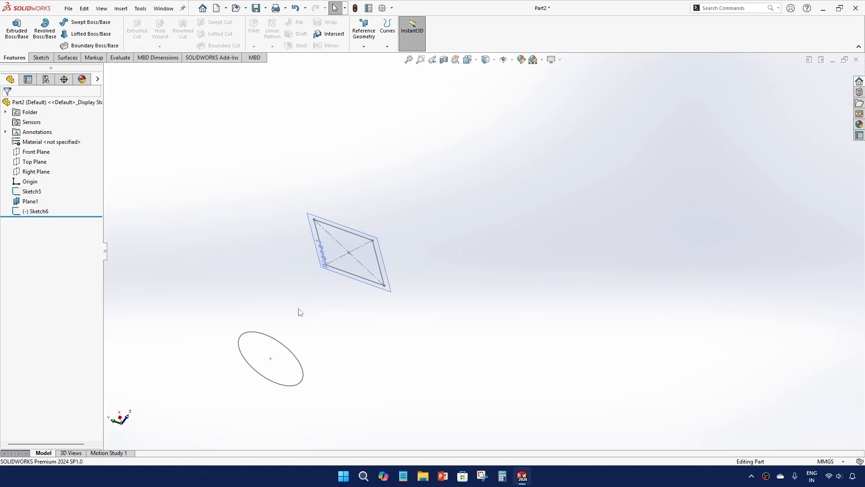
{"action": "left_click", "coordinate": [364, 46]}
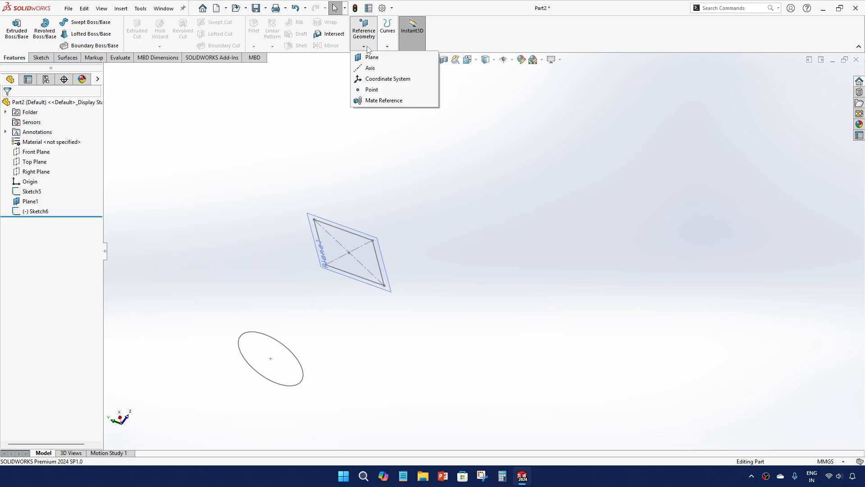
{"action": "left_click", "coordinate": [366, 58]}
{"action": "left_click", "coordinate": [357, 231]}
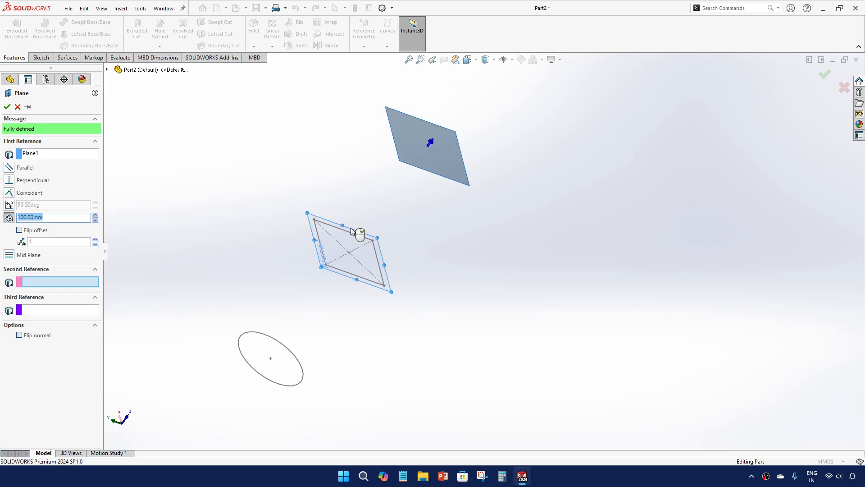
{"action": "left_click", "coordinate": [7, 107]}
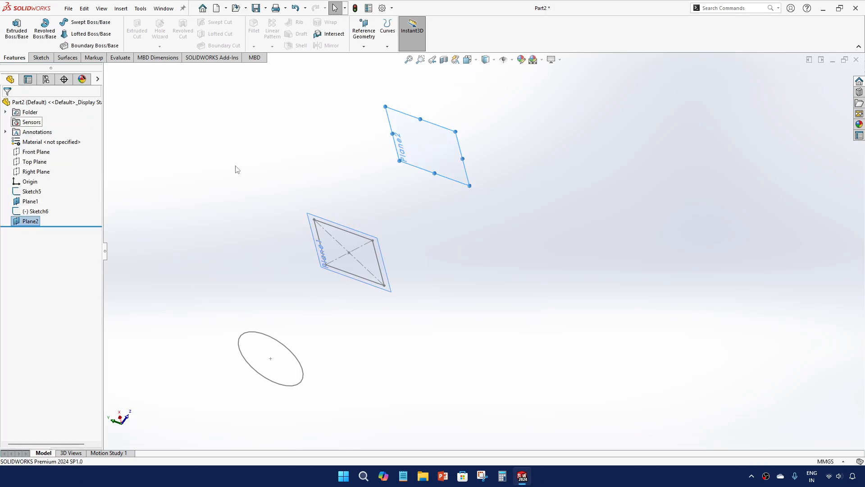
Step: Start a sketch on the new plane, project the 50 mm circle onto it with Convert Entities, and finish the sketch
{"action": "left_click", "coordinate": [432, 129]}
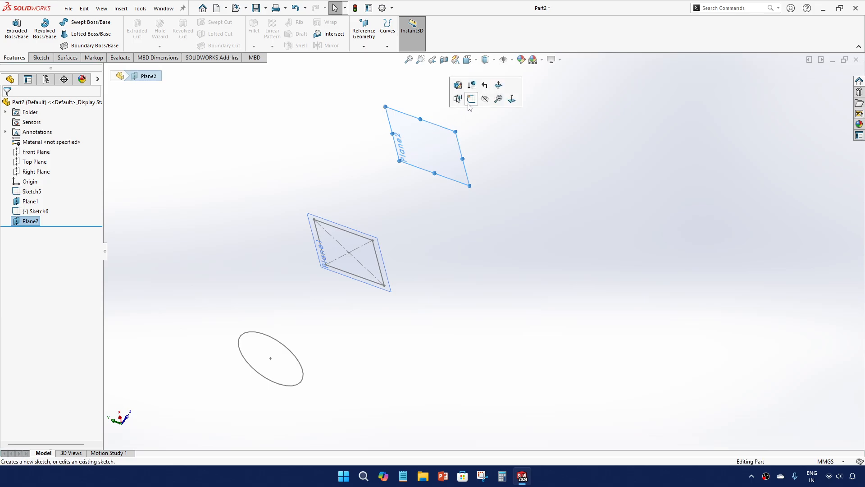
{"action": "left_click", "coordinate": [470, 103]}
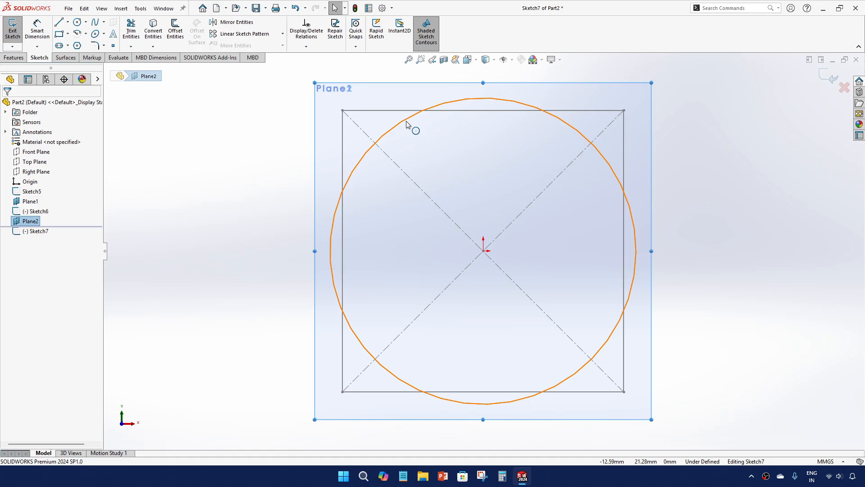
{"action": "left_click", "coordinate": [155, 34]}
{"action": "left_click", "coordinate": [365, 157]}
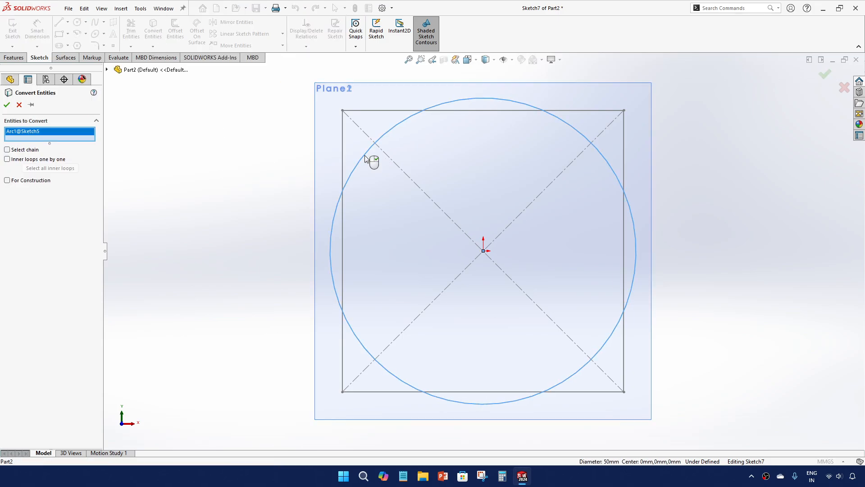
{"action": "left_click", "coordinate": [6, 104]}
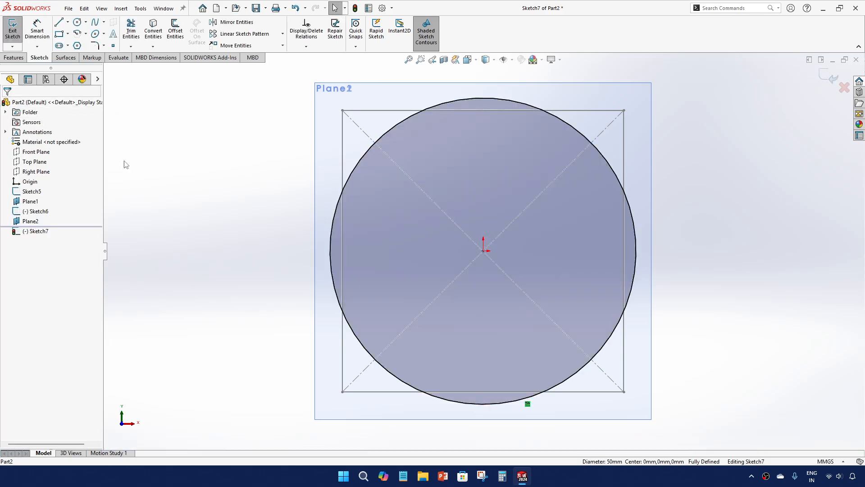
{"action": "scroll", "coordinate": [246, 218], "scroll_direction": "up", "scroll_amount": 5}
{"action": "mouse_move", "coordinate": [331, 225]}
{"action": "middle_mouse_down"}
{"action": "mouse_move", "coordinate": [369, 213]}
{"action": "mouse_move", "coordinate": [458, 220]}
{"action": "middle_mouse_up"}
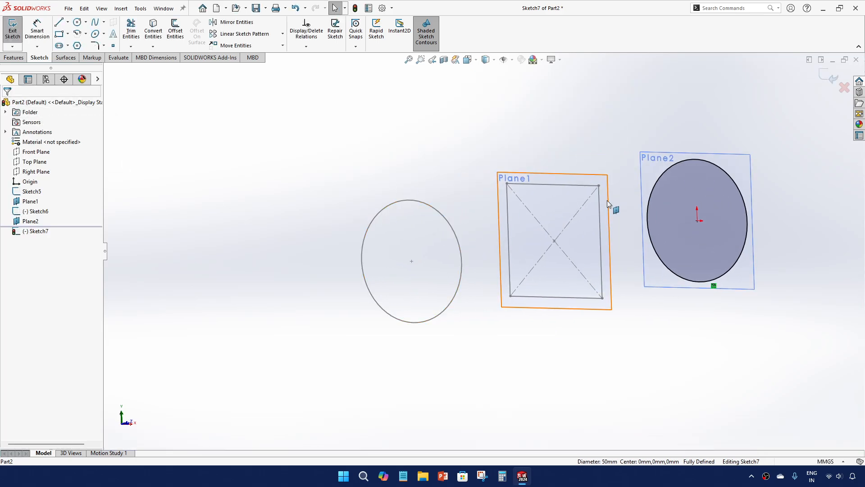
{"action": "left_click", "coordinate": [833, 79]}
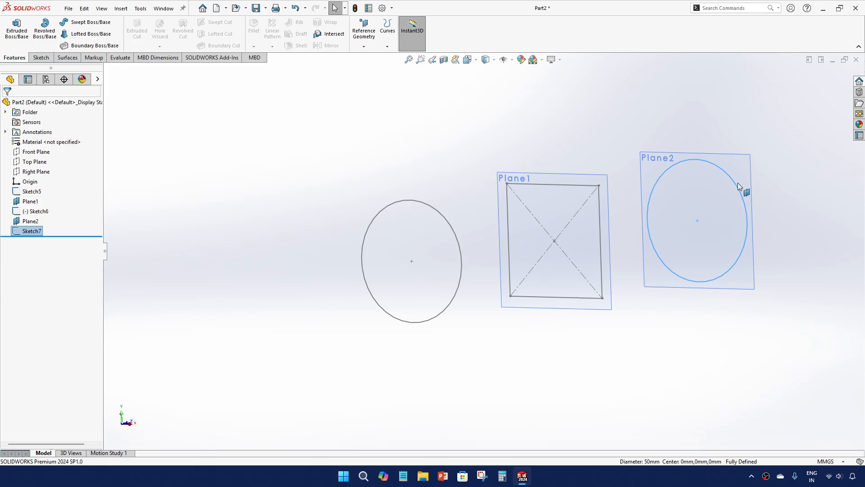
Step: Create a Boundary Boss/Base with the first circle, the square and the converted circle as Direction 1 profiles
{"action": "mouse_move", "coordinate": [745, 189]}
{"action": "middle_mouse_down"}
{"action": "mouse_move", "coordinate": [579, 193]}
{"action": "mouse_move", "coordinate": [610, 235]}
{"action": "mouse_move", "coordinate": [610, 176]}
{"action": "middle_mouse_up"}
{"action": "left_click", "coordinate": [406, 154]}
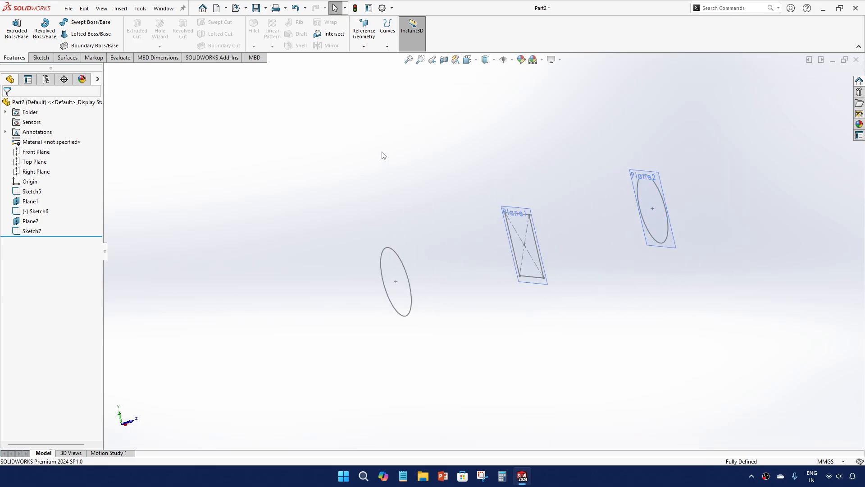
{"action": "left_click", "coordinate": [92, 46]}
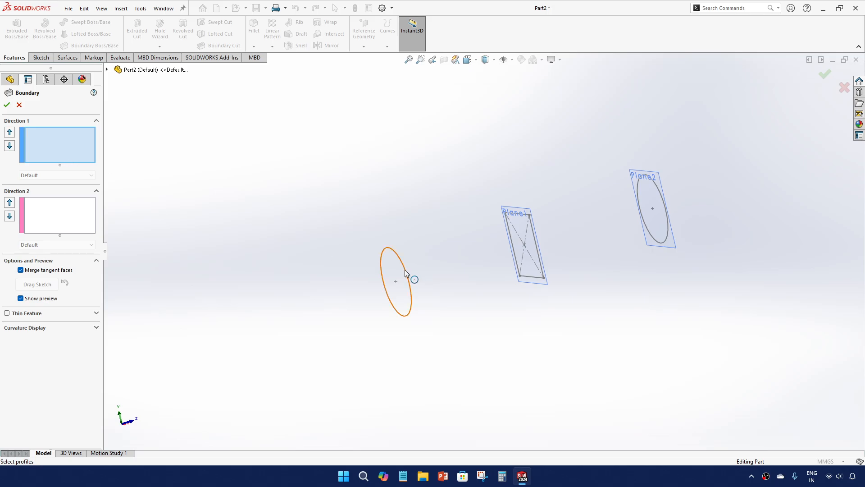
{"action": "left_click", "coordinate": [405, 269]}
{"action": "mouse_move", "coordinate": [486, 294]}
{"action": "middle_mouse_down"}
{"action": "mouse_move", "coordinate": [572, 257]}
{"action": "mouse_move", "coordinate": [517, 249]}
{"action": "mouse_move", "coordinate": [508, 302]}
{"action": "mouse_move", "coordinate": [456, 286]}
{"action": "middle_mouse_up"}
{"action": "left_click", "coordinate": [457, 275]}
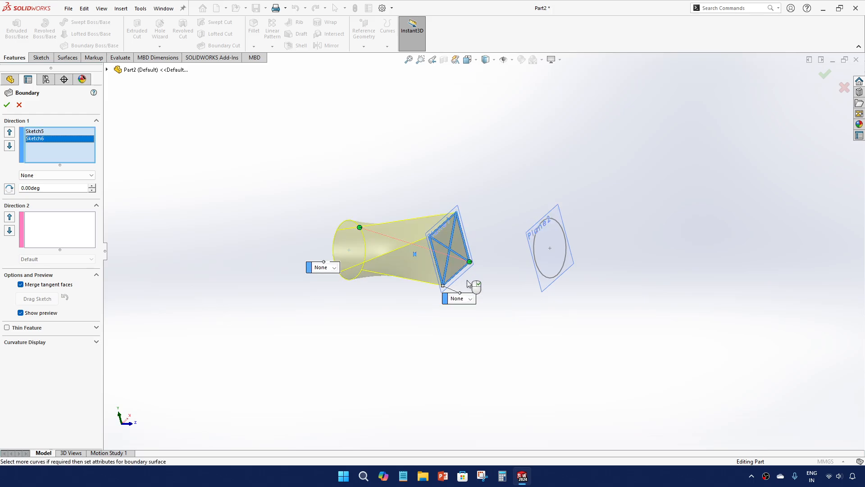
{"action": "left_click", "coordinate": [557, 280]}
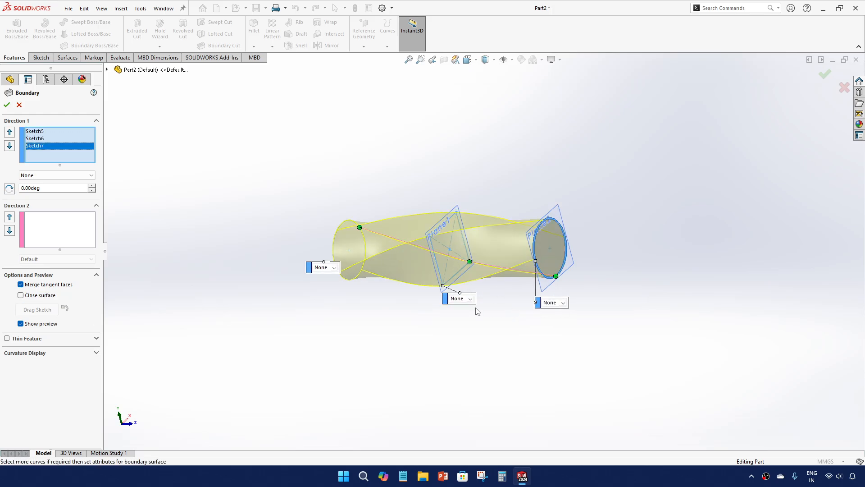
{"action": "mouse_move", "coordinate": [558, 279]}
{"action": "middle_mouse_down"}
{"action": "mouse_move", "coordinate": [493, 336]}
{"action": "mouse_move", "coordinate": [504, 411]}
{"action": "mouse_move", "coordinate": [467, 338]}
{"action": "mouse_move", "coordinate": [433, 135]}
{"action": "middle_mouse_up"}
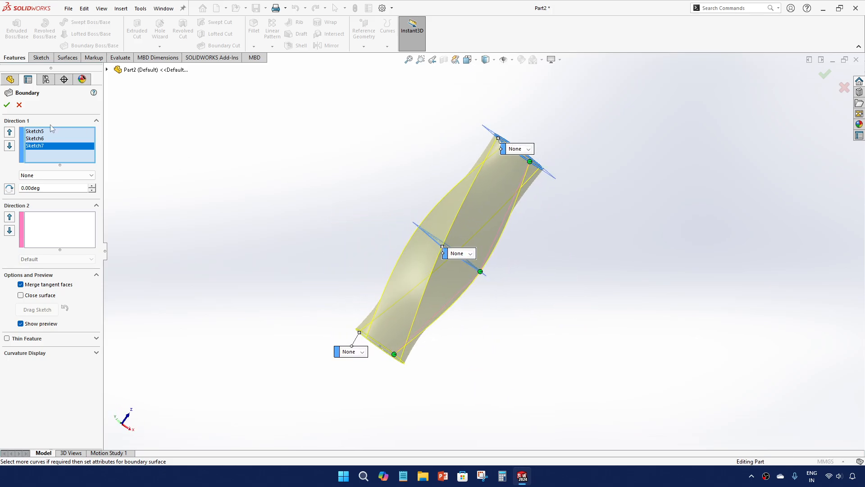
{"action": "left_click", "coordinate": [7, 105]}
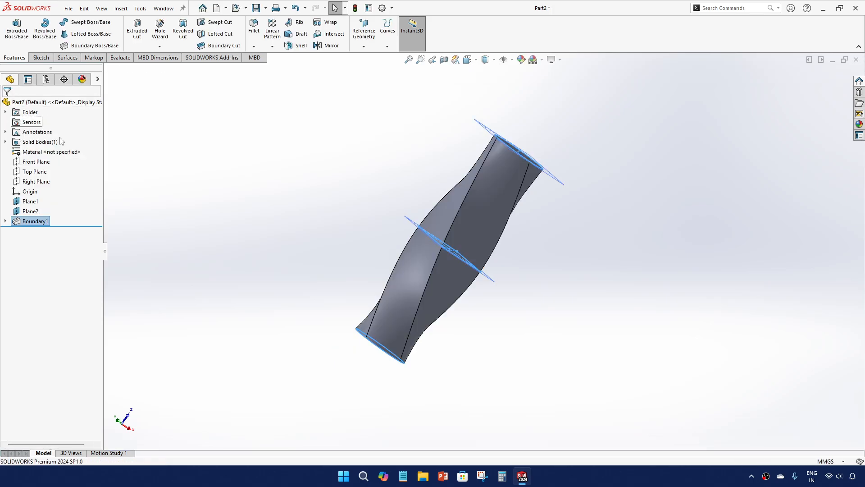
{"action": "key", "text": "ctrl+7"}
{"action": "middle_click_drag", "start_coordinate": [555, 271], "coordinate": [387, 177]}
{"action": "middle_click_drag", "start_coordinate": [420, 328], "coordinate": [439, 273]}
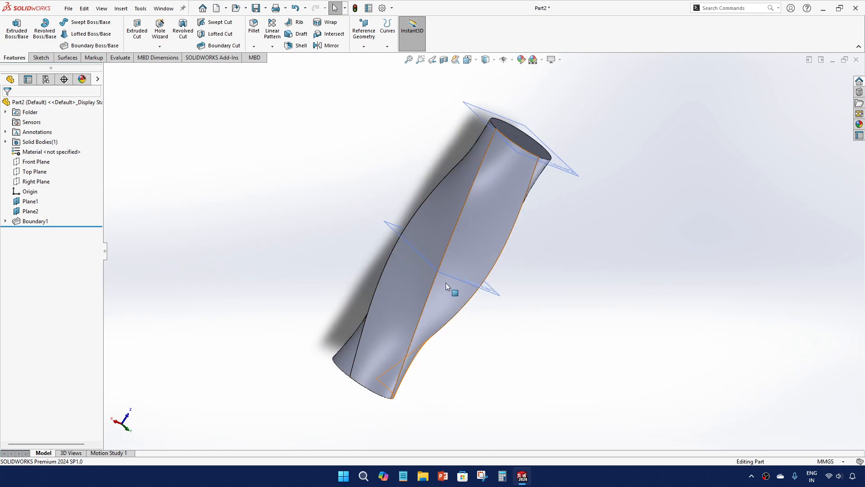
Step: Open the boundary feature's definition for editing and review its Direction 1 profiles and Direction 2 selection
{"action": "middle_click_drag", "start_coordinate": [512, 258], "coordinate": [537, 251]}
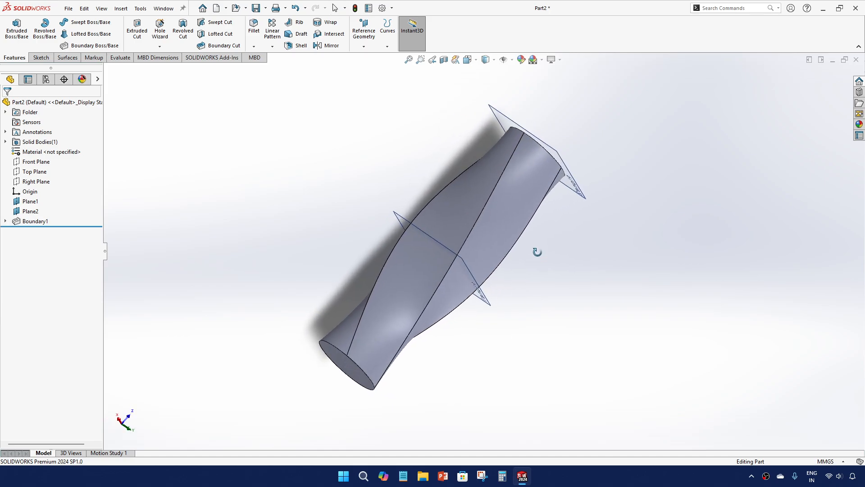
{"action": "left_click", "coordinate": [34, 220]}
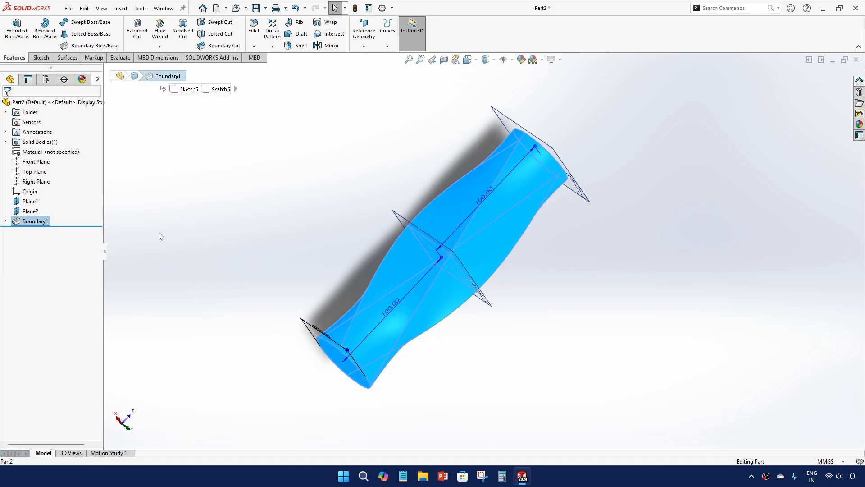
{"action": "right_click", "coordinate": [40, 224]}
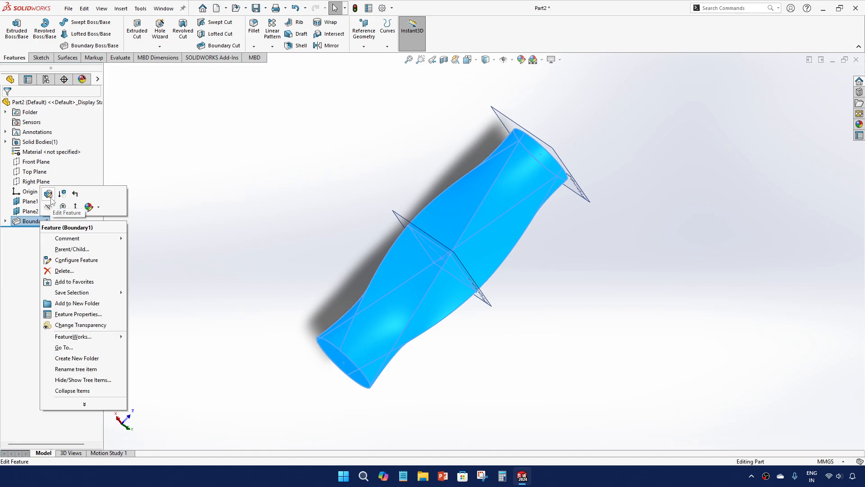
{"action": "left_click", "coordinate": [49, 197]}
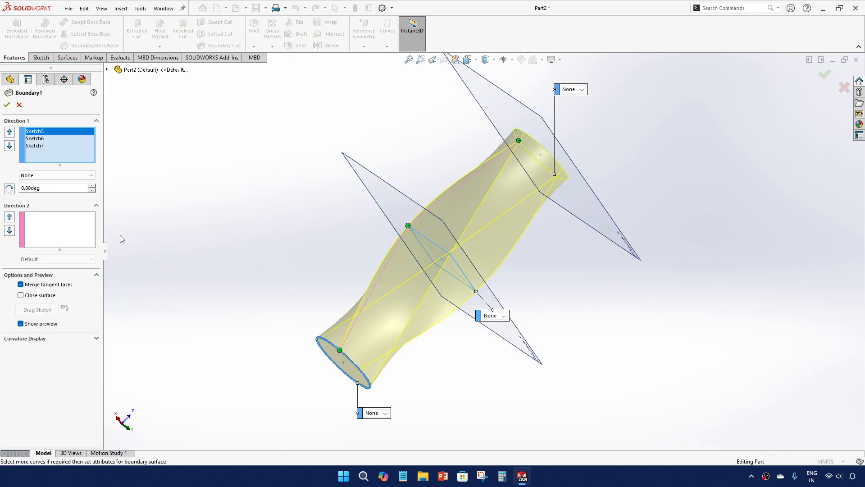
{"action": "left_click", "coordinate": [68, 235]}
{"action": "key", "text": "f"}
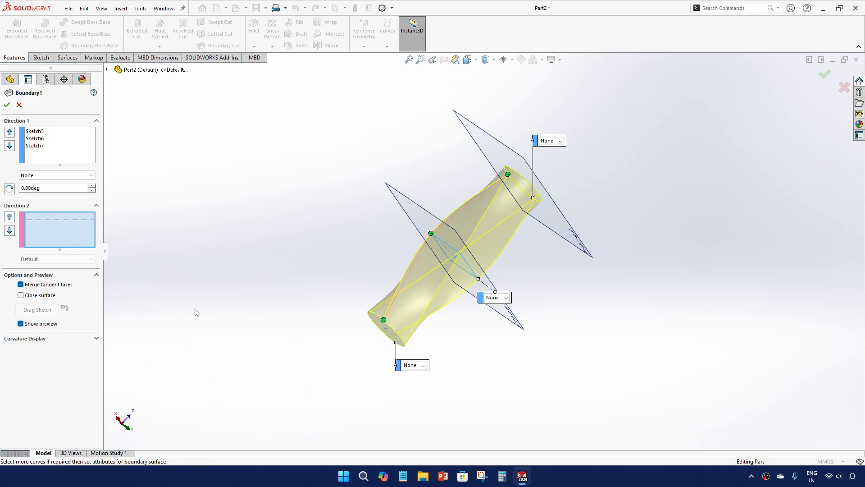
{"action": "left_click", "coordinate": [19, 105]}
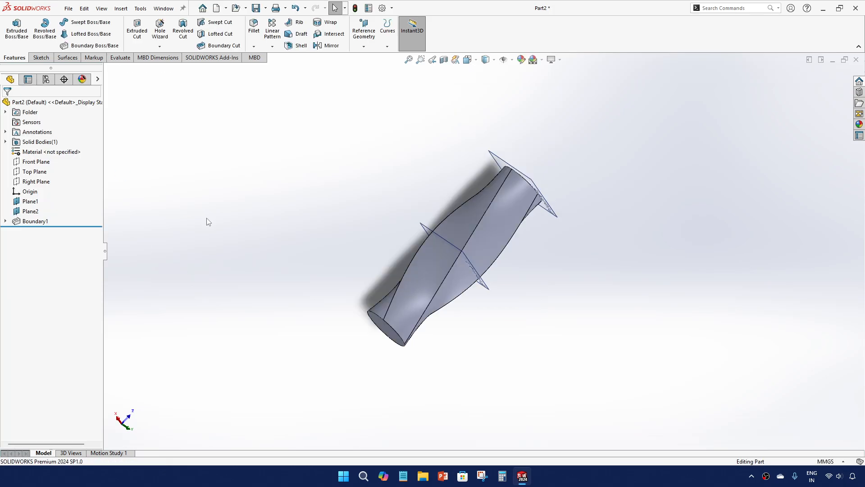
Step: Delete the boundary feature while keeping its three profile sketches
{"action": "left_click", "coordinate": [47, 223]}
{"action": "key", "text": "Delete"}
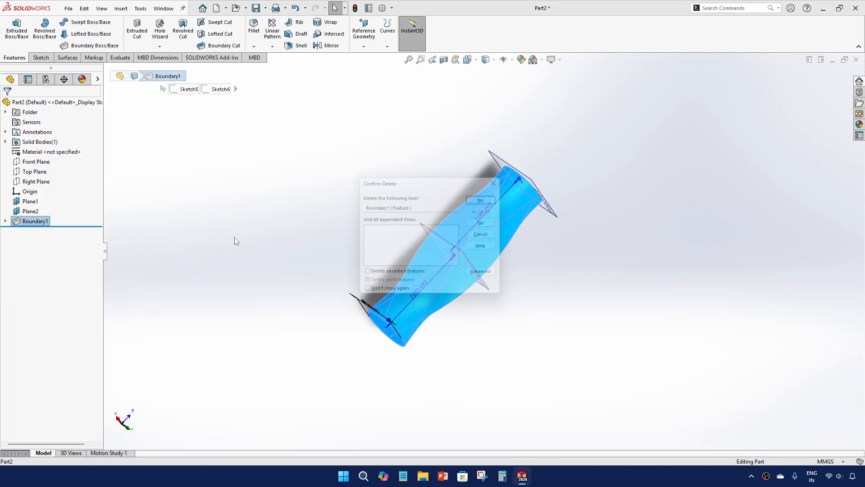
{"action": "left_click", "coordinate": [491, 194]}
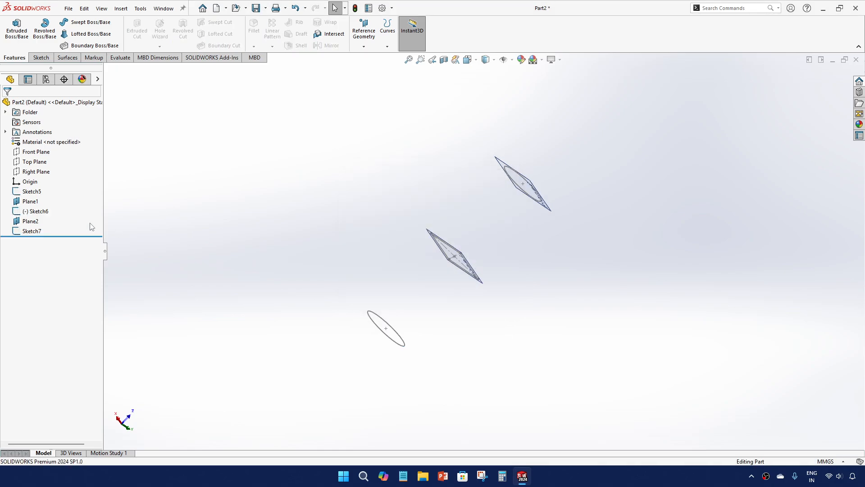
Step: Delete the square sketch on Plane1 and the converted circle sketch on Plane2
{"action": "left_click", "coordinate": [40, 211]}
{"action": "key", "text": "Delete"}
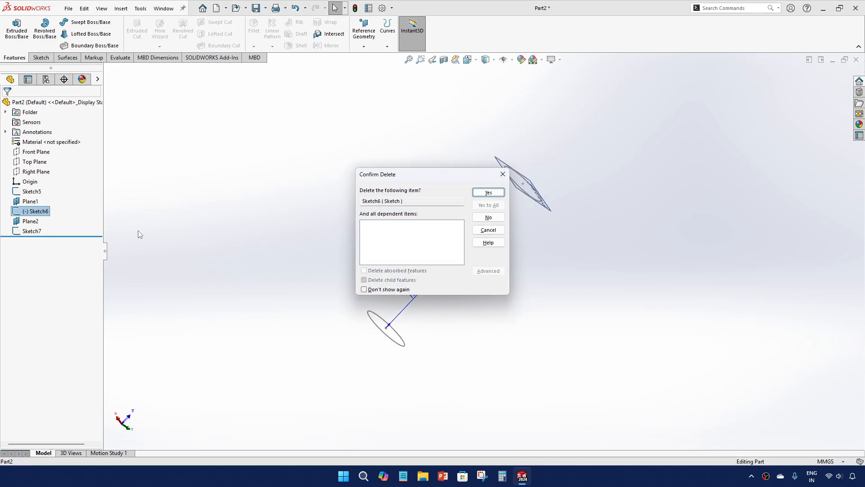
{"action": "left_click", "coordinate": [486, 198]}
{"action": "left_click", "coordinate": [522, 185]}
{"action": "key", "text": "Delete"}
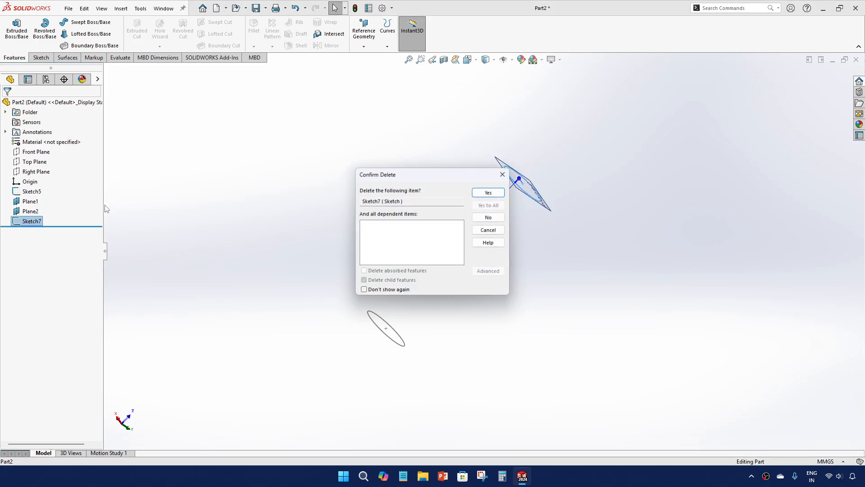
{"action": "left_click", "coordinate": [478, 194]}
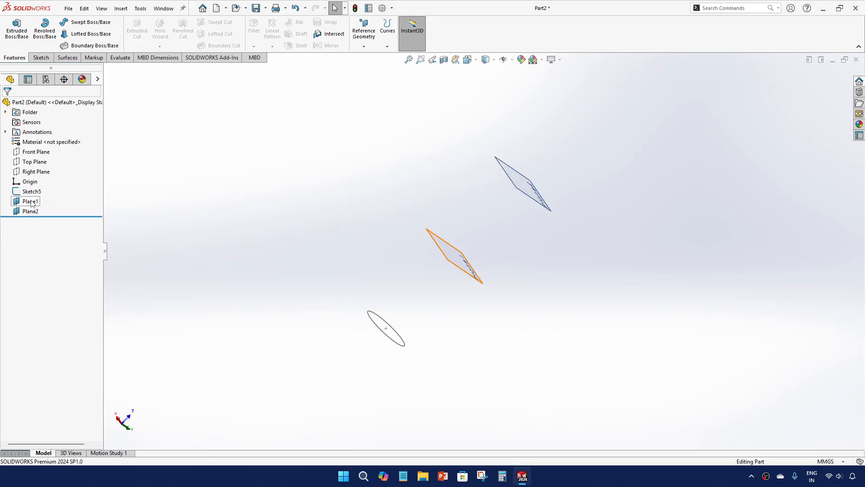
Step: Delete Plane1 together with its dependent Plane2, and delete the remaining circle sketch
{"action": "left_click", "coordinate": [31, 201]}
{"action": "key", "text": "Delete"}
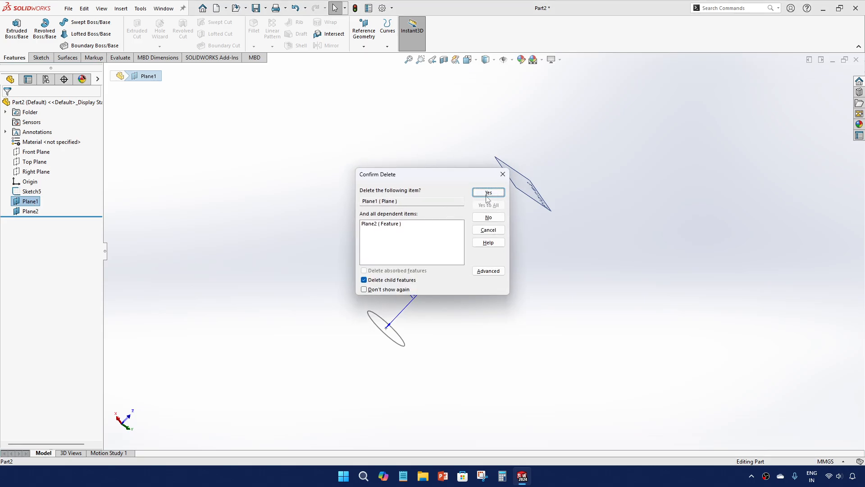
{"action": "left_click", "coordinate": [487, 196]}
{"action": "left_click", "coordinate": [31, 194]}
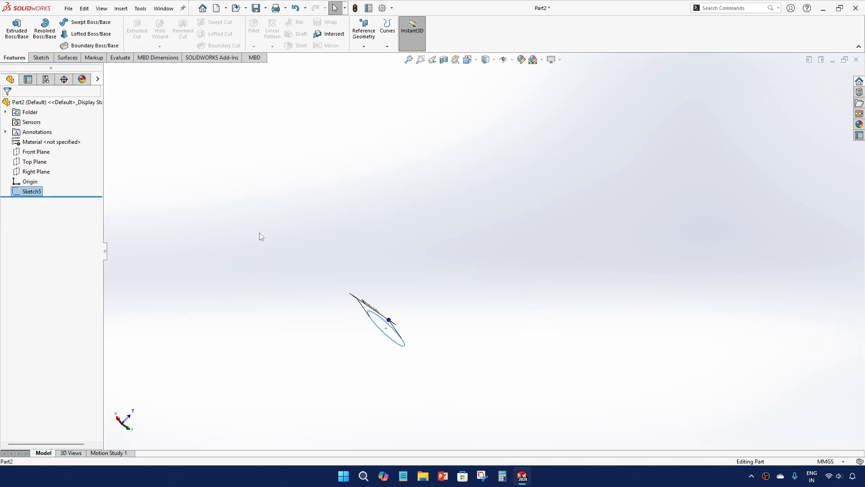
{"action": "key", "text": "Delete"}
{"action": "key", "text": "Return"}
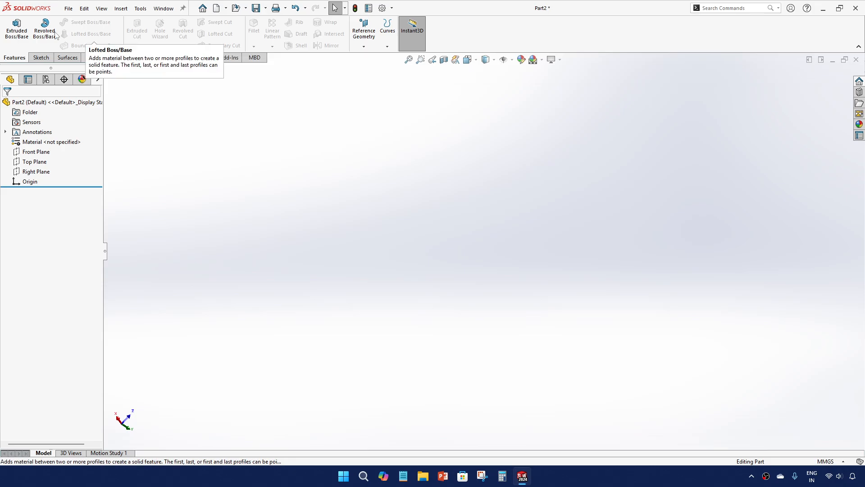
Step: Sketch a center rectangle about 127 by 124 mm at the origin on the Right Plane and extrude it 40 mm blind
{"action": "left_click", "coordinate": [16, 26]}
{"action": "middle_click_drag", "start_coordinate": [382, 253], "coordinate": [530, 270]}
{"action": "left_click", "coordinate": [534, 242]}
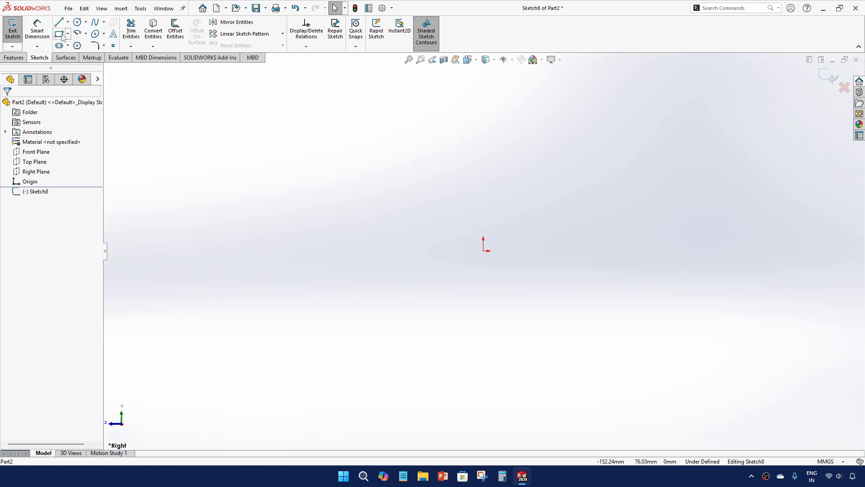
{"action": "left_click", "coordinate": [61, 36]}
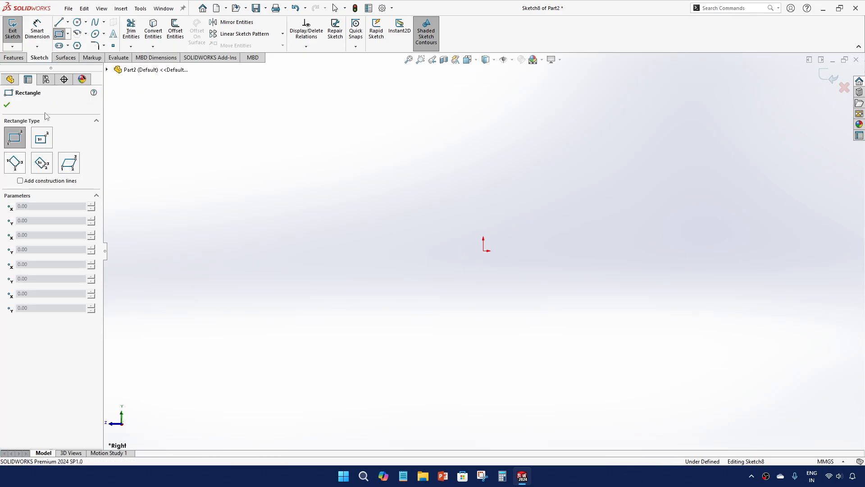
{"action": "left_click", "coordinate": [42, 138]}
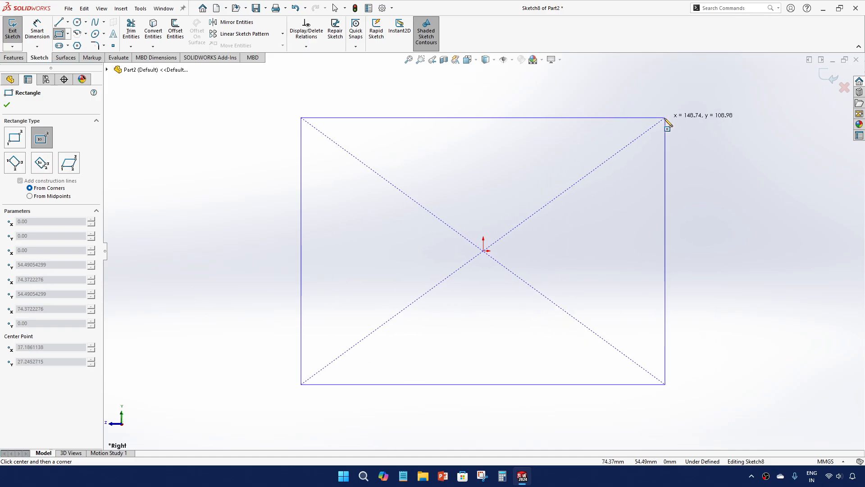
{"action": "left_click", "coordinate": [638, 98]}
{"action": "key", "text": "Escape"}
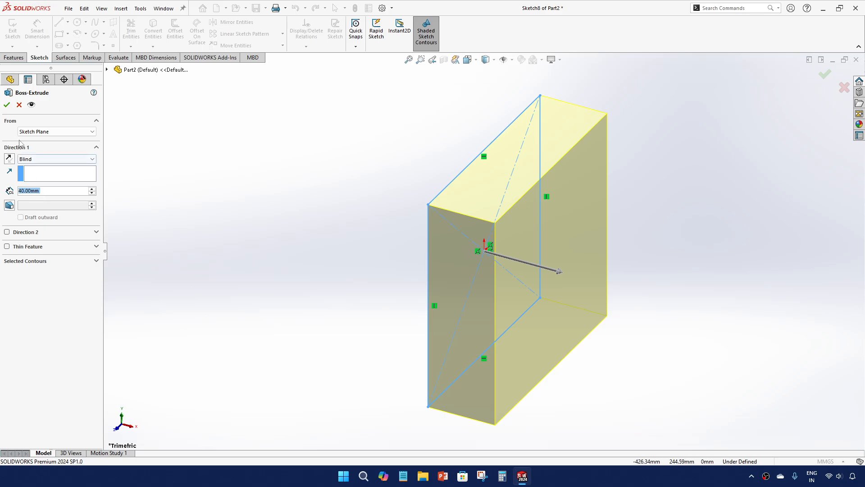
{"action": "left_click", "coordinate": [7, 105]}
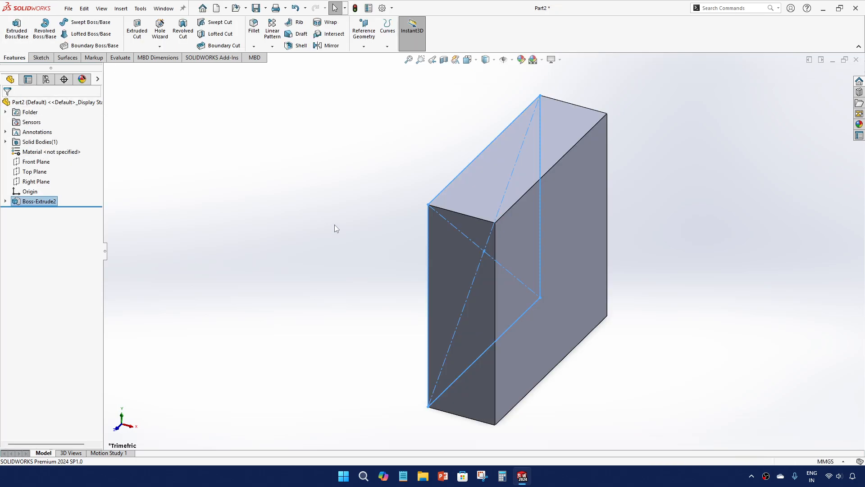
{"action": "mouse_move", "coordinate": [334, 225]}
{"action": "middle_mouse_down"}
{"action": "mouse_move", "coordinate": [323, 209]}
{"action": "mouse_move", "coordinate": [292, 205]}
{"action": "middle_mouse_up"}
{"action": "left_click", "coordinate": [285, 209]}
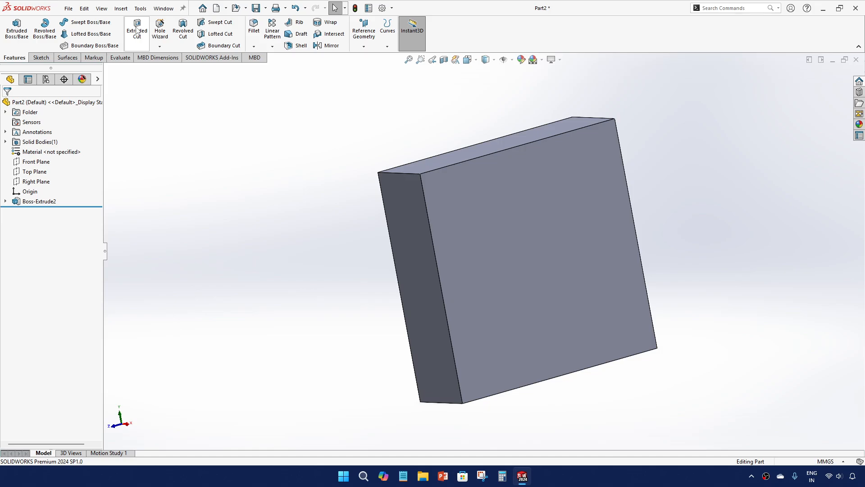
{"action": "scroll", "coordinate": [512, 269], "scroll_direction": "up", "scroll_amount": 2}
{"action": "scroll", "coordinate": [512, 268], "scroll_direction": "down", "scroll_amount": 2}
{"action": "middle_click_drag", "start_coordinate": [512, 269], "coordinate": [484, 246]}
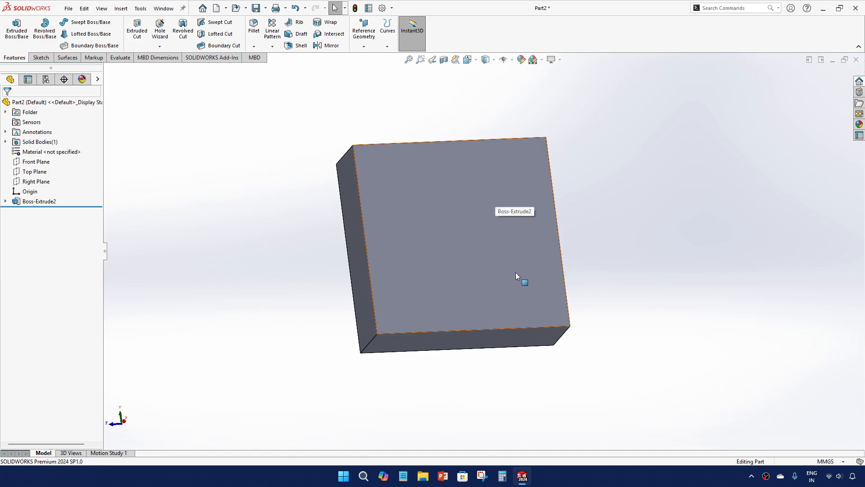
{"action": "middle_click_drag", "start_coordinate": [525, 189], "coordinate": [467, 259]}
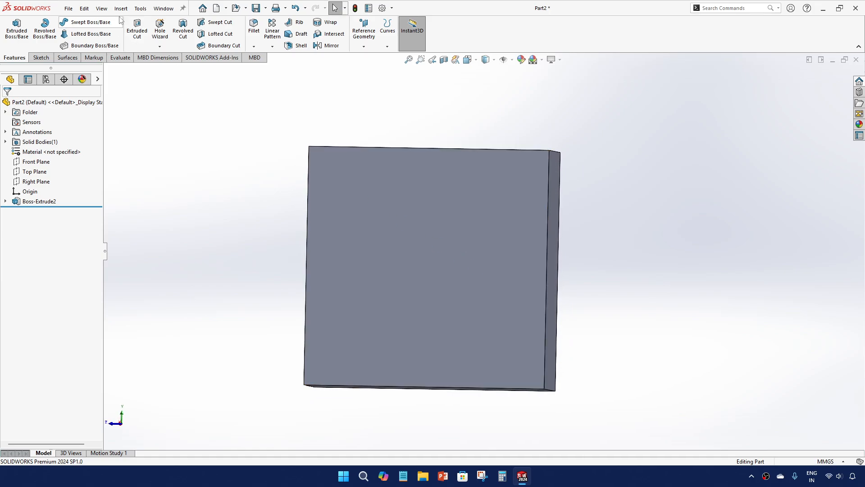
{"action": "left_click", "coordinate": [17, 27]}
{"action": "left_click", "coordinate": [396, 229]}
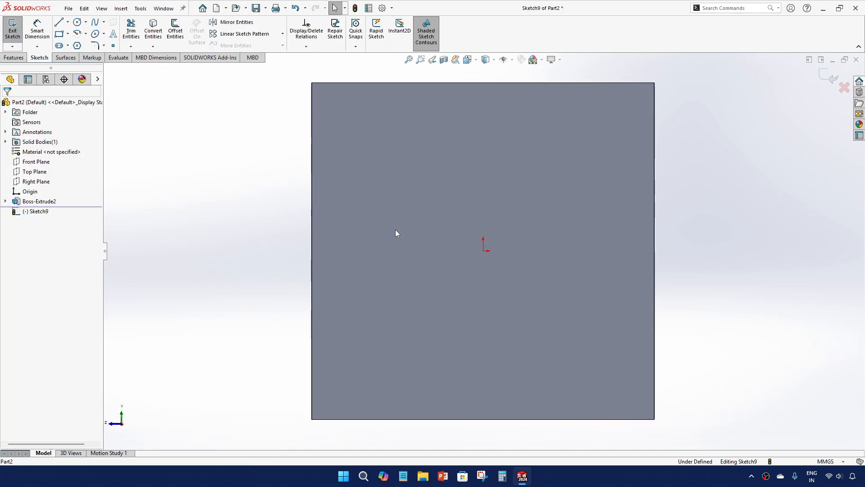
{"action": "left_click", "coordinate": [844, 87]}
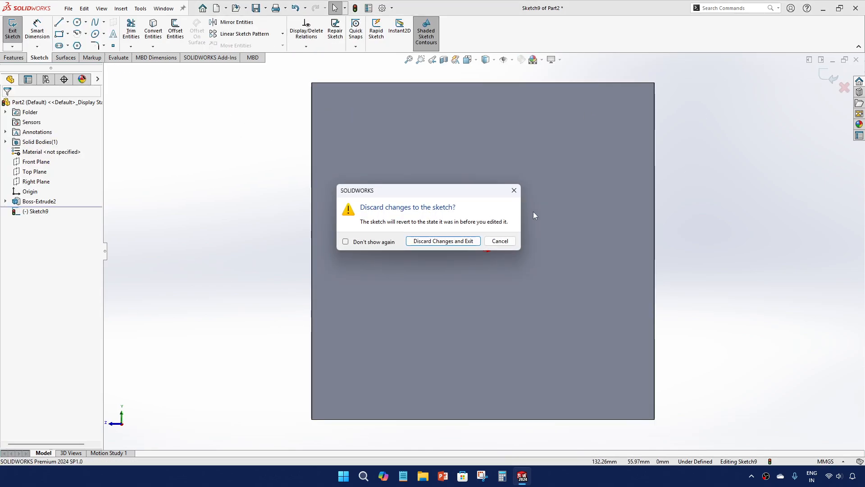
{"action": "left_click", "coordinate": [477, 240]}
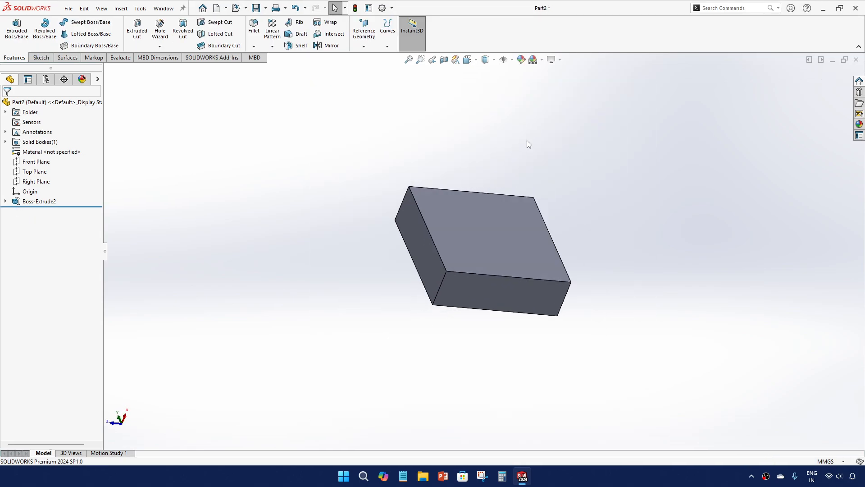
Step: Start an Extruded Cut on the block's large outer face and sketch a rectangle about 49 by 55 mm from its upper-right corner
{"action": "left_click", "coordinate": [138, 32]}
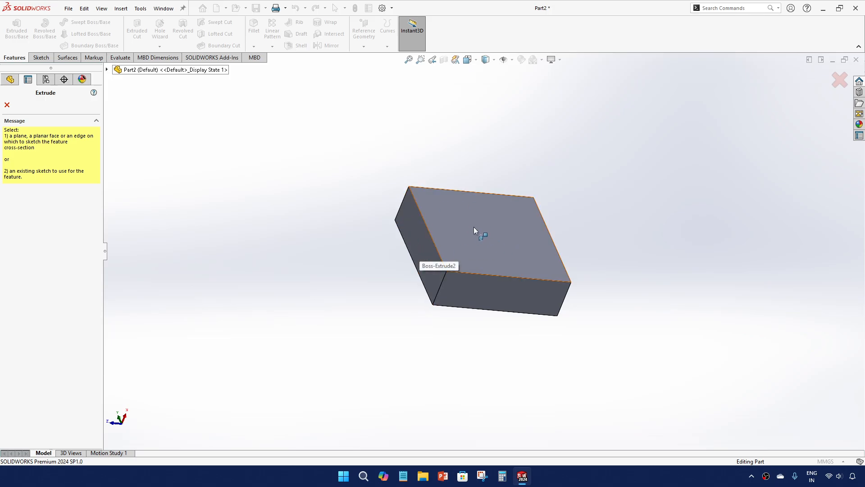
{"action": "left_click", "coordinate": [491, 219]}
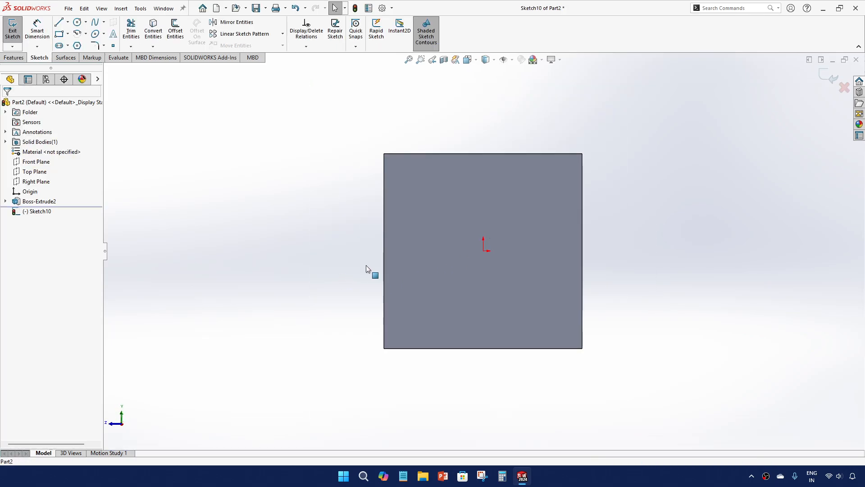
{"action": "left_click", "coordinate": [59, 35]}
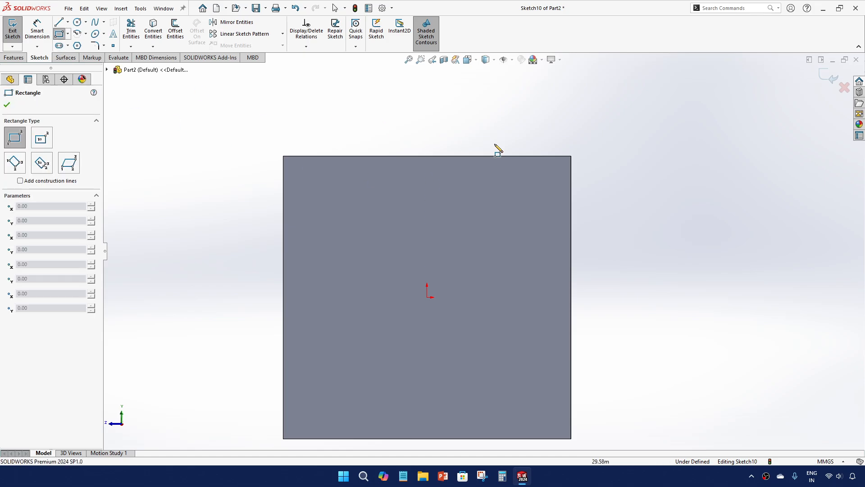
{"action": "left_click", "coordinate": [571, 156]}
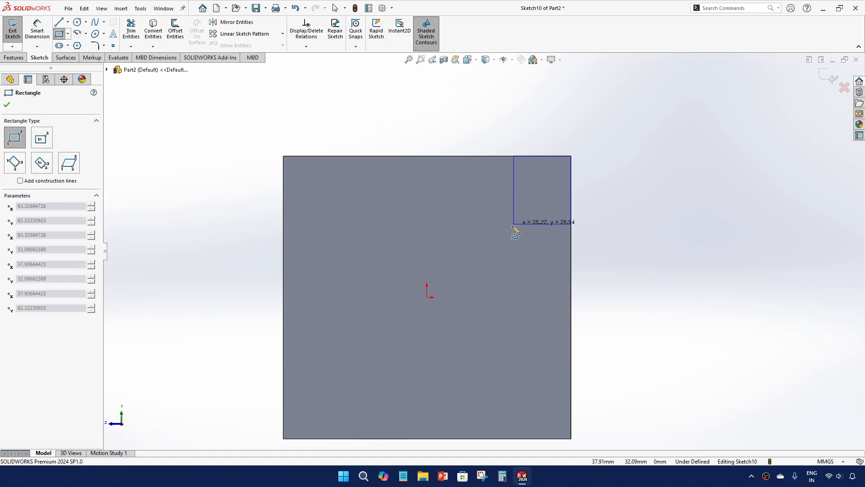
{"action": "left_click", "coordinate": [469, 262]}
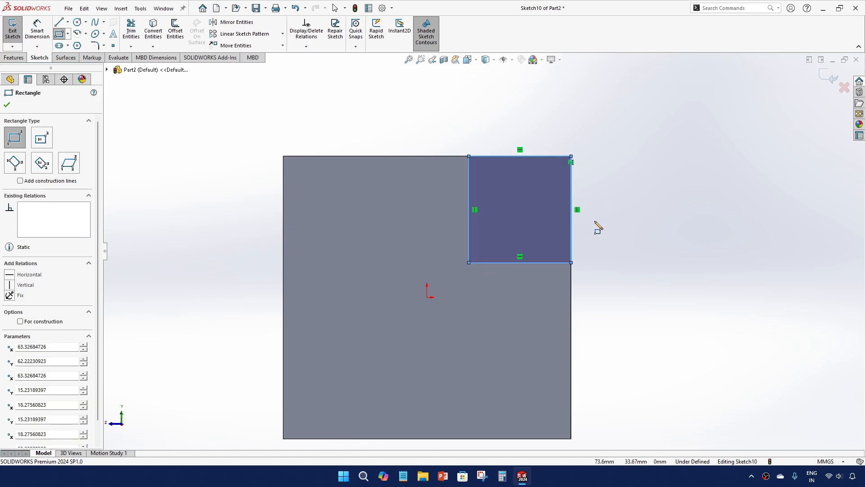
{"action": "key", "text": "Escape"}
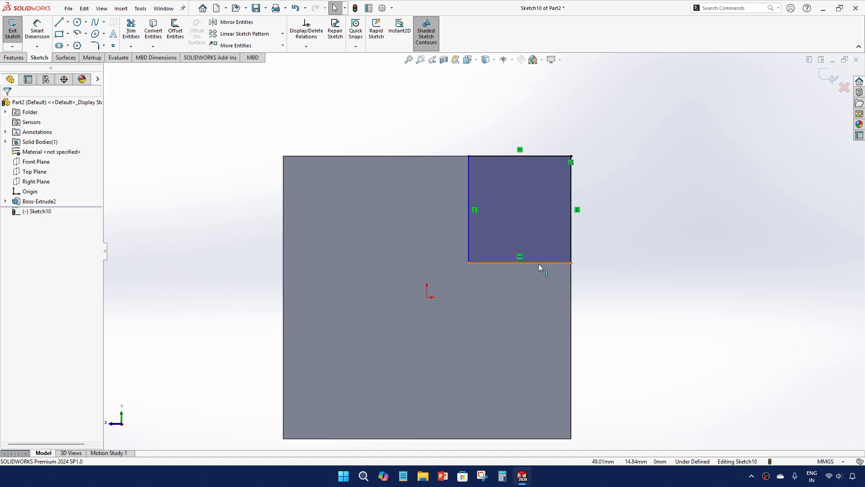
{"action": "left_click_drag", "start_coordinate": [469, 264], "coordinate": [459, 279]}
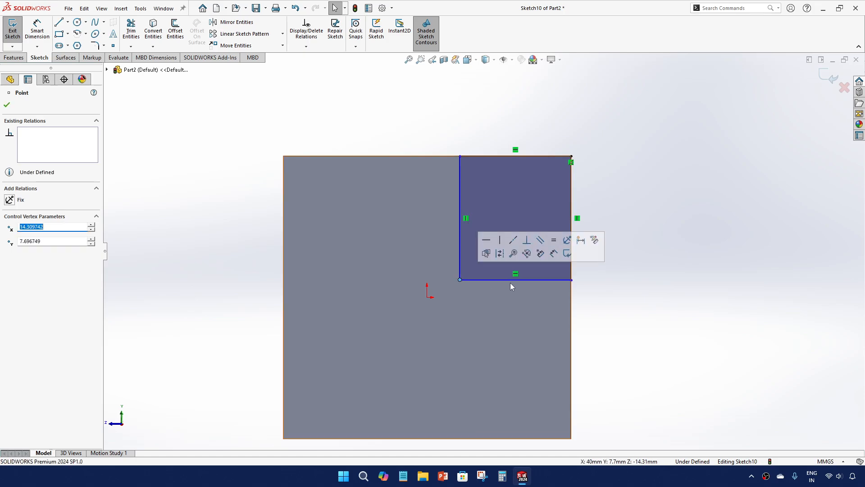
{"action": "key", "text": "Escape"}
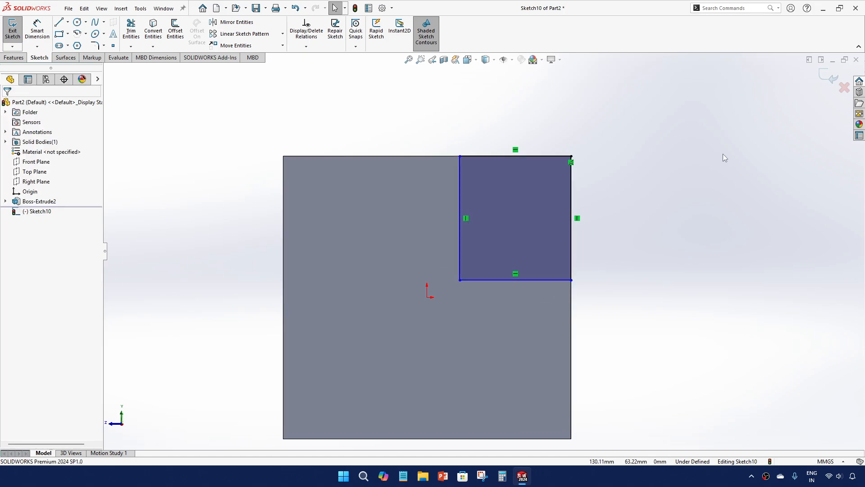
Step: Finish the rectangle sketch and set the corner cut's Direction 1 end condition to Through All
{"action": "left_click", "coordinate": [826, 76]}
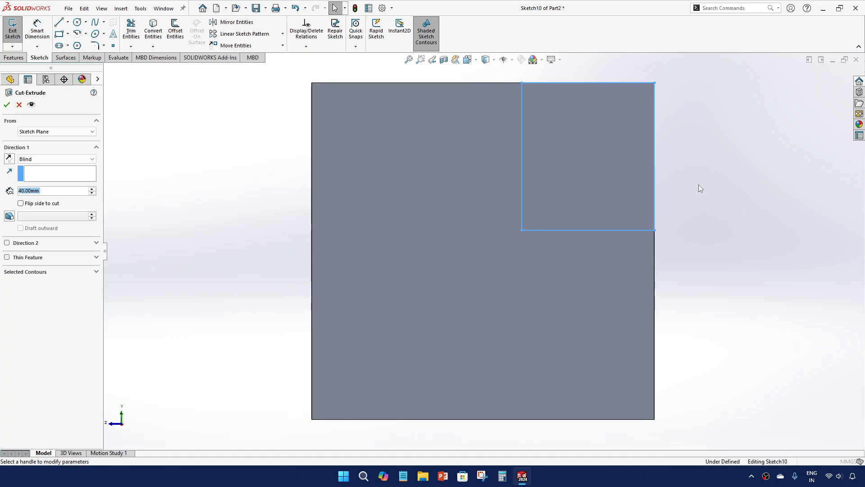
{"action": "scroll", "coordinate": [653, 234], "scroll_direction": "up", "scroll_amount": 3}
{"action": "middle_click_drag", "start_coordinate": [669, 226], "coordinate": [622, 284]}
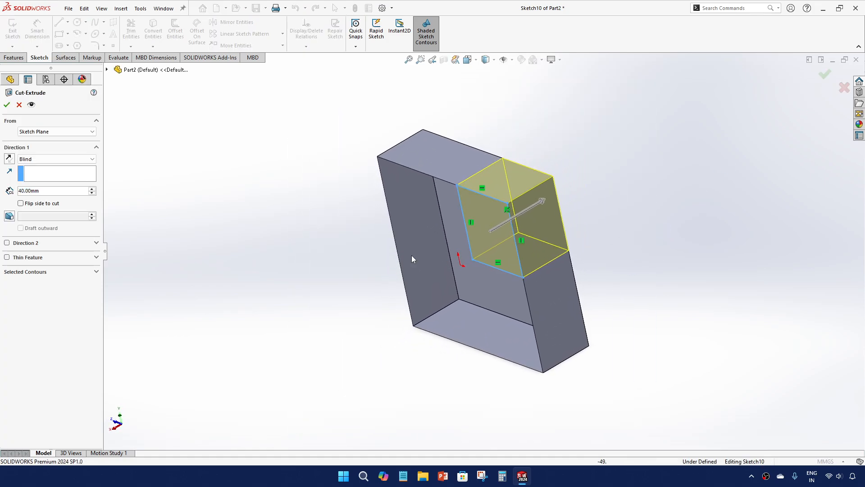
{"action": "left_click", "coordinate": [53, 159]}
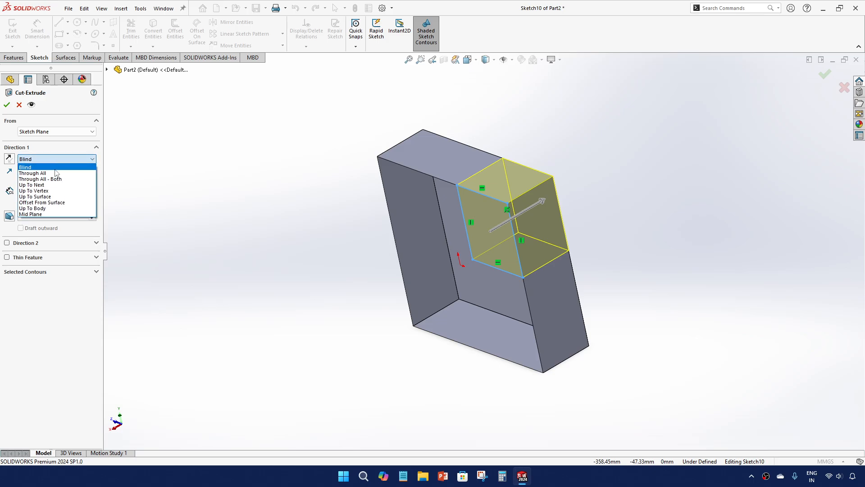
{"action": "left_click", "coordinate": [54, 174]}
{"action": "middle_click_drag", "start_coordinate": [379, 216], "coordinate": [336, 215]}
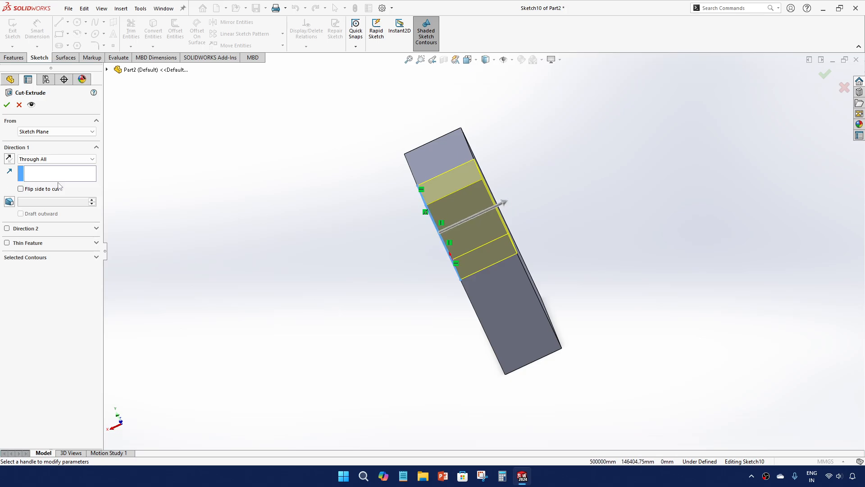
Step: Change the corner cut to a Blind depth of 10 mm and create it
{"action": "left_click", "coordinate": [59, 163]}
{"action": "left_click", "coordinate": [58, 170]}
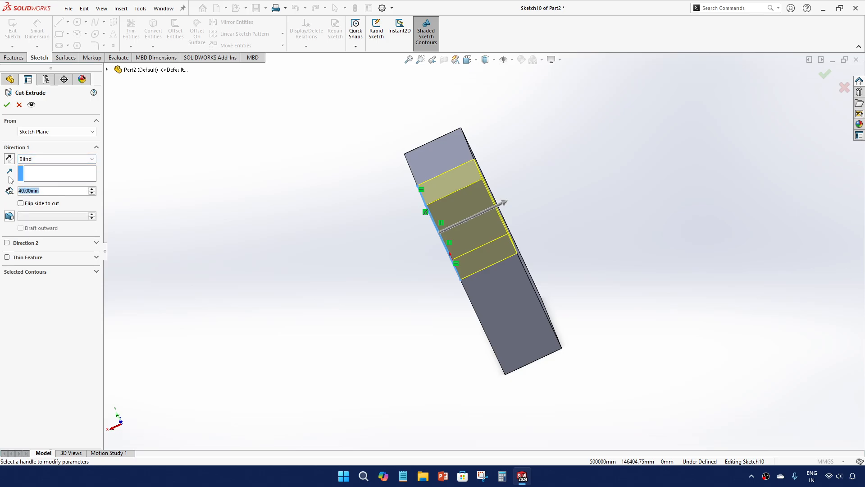
{"action": "type", "text": "10"}
{"action": "key", "text": "Return"}
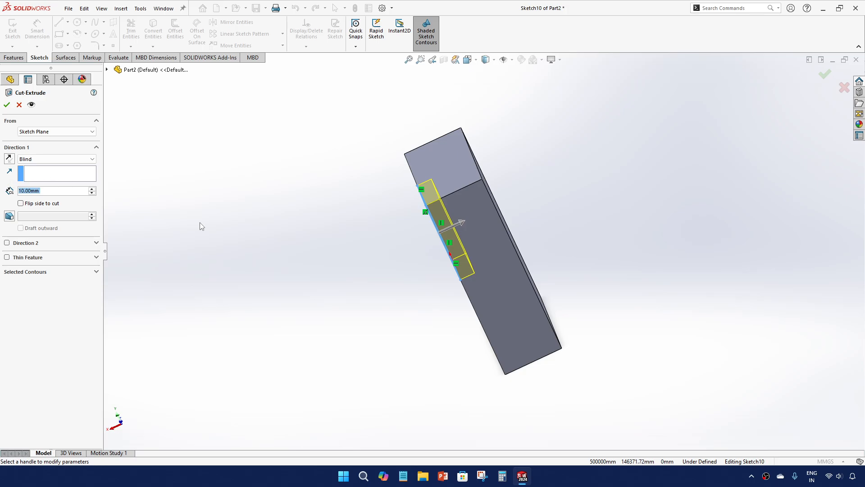
{"action": "middle_click_drag", "start_coordinate": [199, 224], "coordinate": [217, 222]}
{"action": "left_click", "coordinate": [6, 105]}
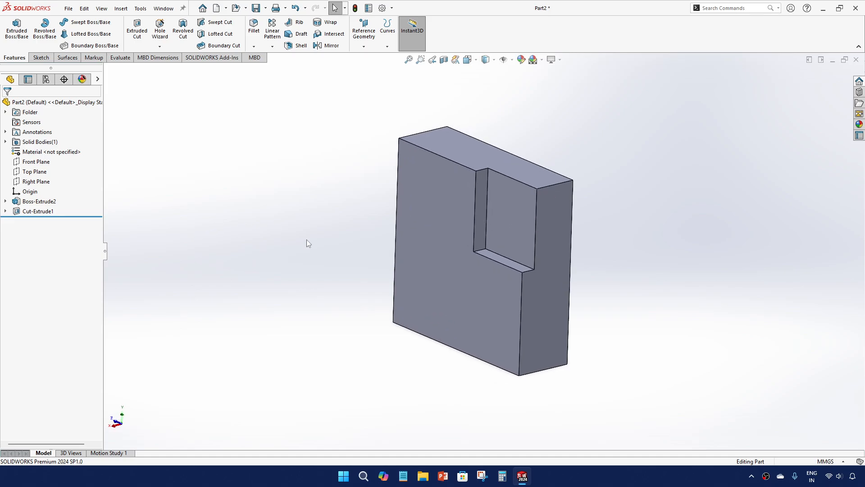
Step: Start a Hole Wizard feature with the plain Hole type, ANSI Metric standard and Drill sizes type
{"action": "middle_click_drag", "start_coordinate": [307, 242], "coordinate": [324, 209]}
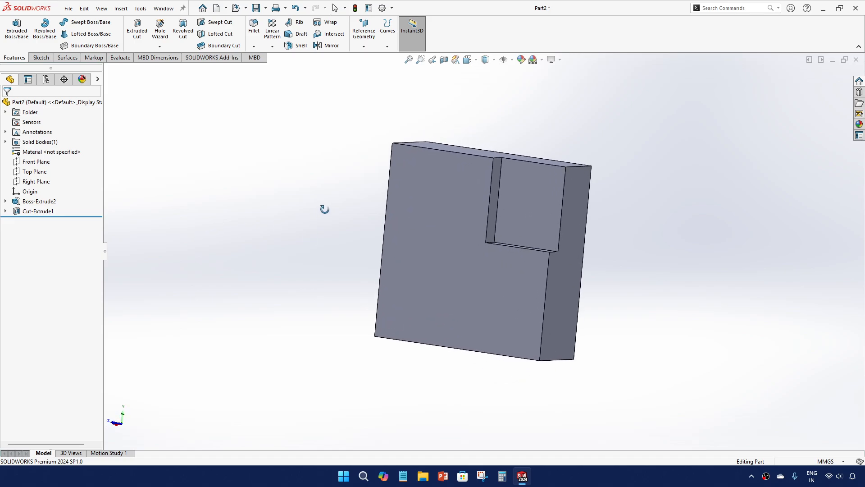
{"action": "left_click", "coordinate": [160, 30]}
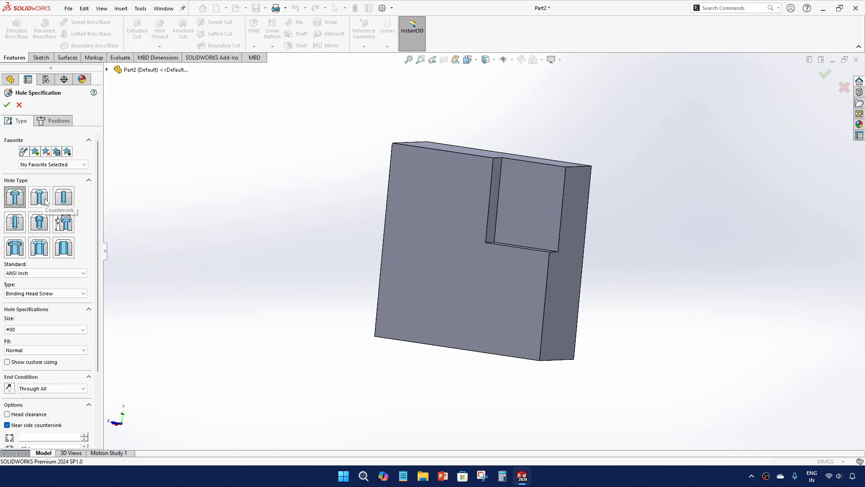
{"action": "left_click", "coordinate": [68, 202]}
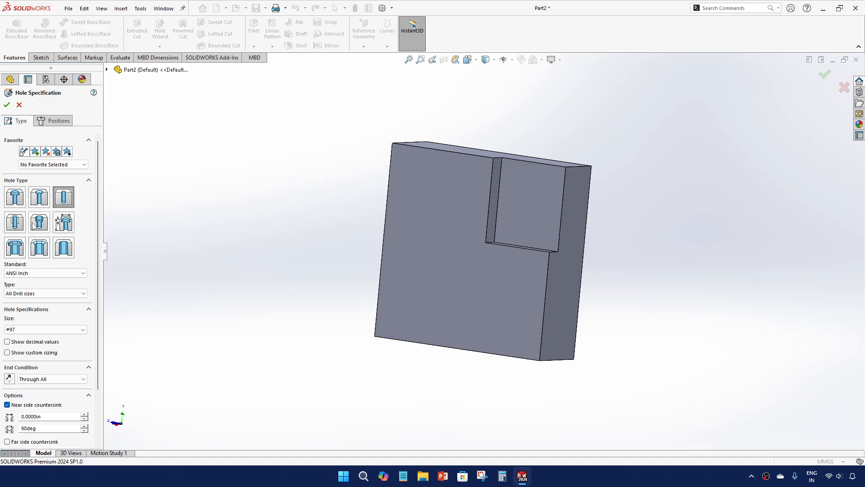
{"action": "left_click", "coordinate": [39, 274]}
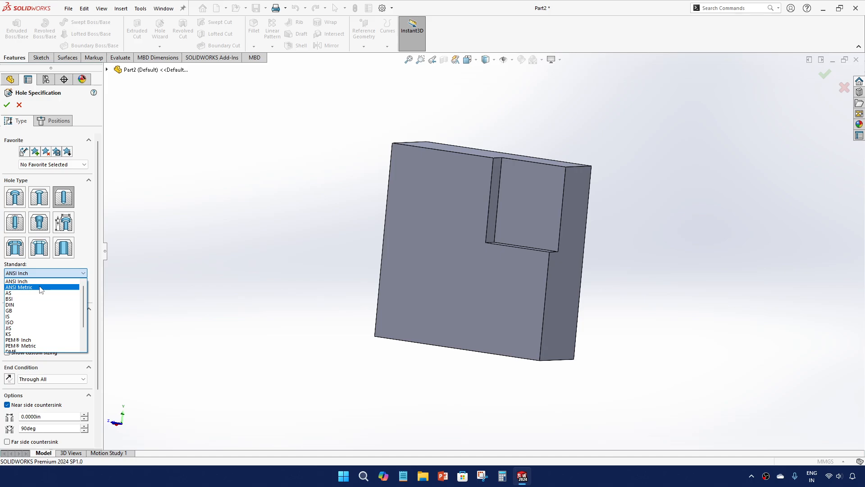
{"action": "left_click", "coordinate": [41, 287]}
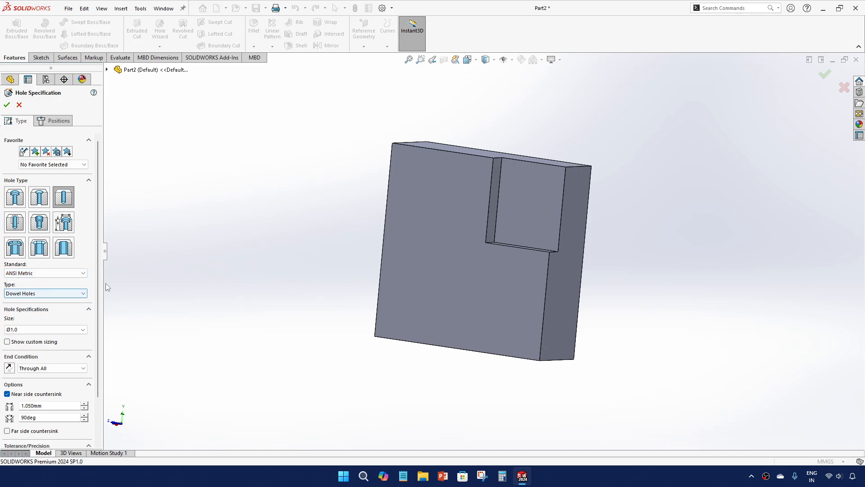
{"action": "left_click", "coordinate": [45, 293]}
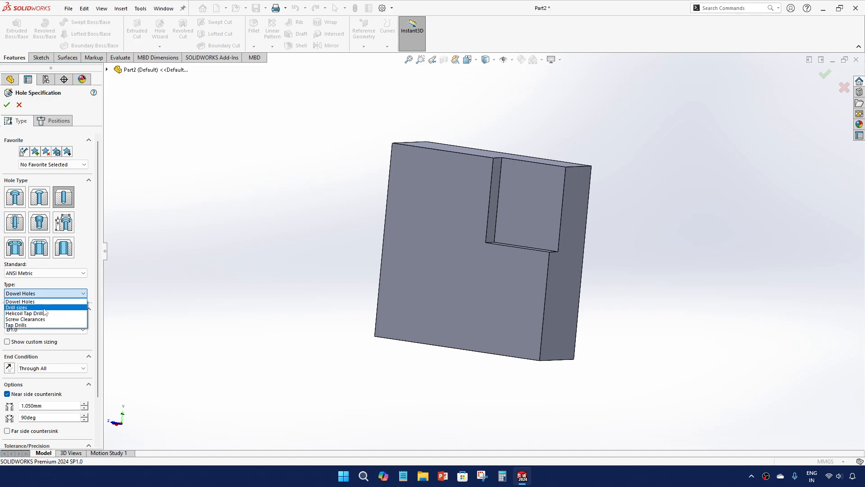
{"action": "left_click", "coordinate": [44, 308]}
Step: Set the hole size to Ø5.0 and turn off the near side countersink
{"action": "left_click", "coordinate": [60, 329]}
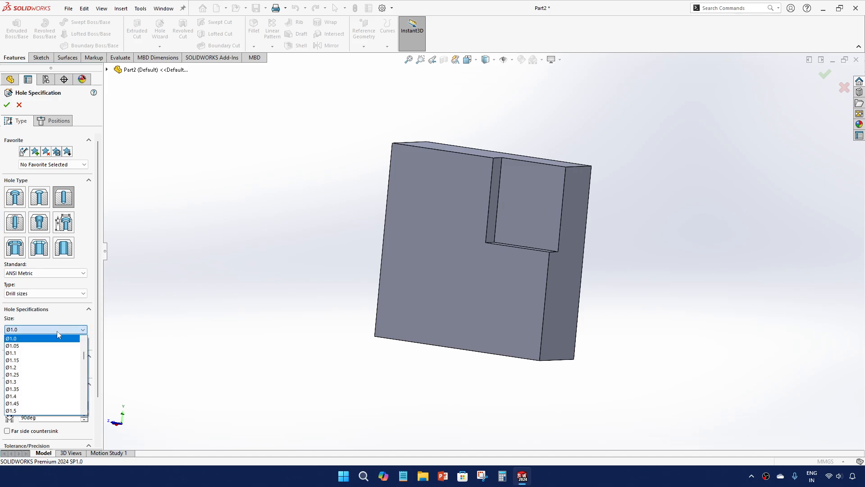
{"action": "scroll", "coordinate": [57, 392], "scroll_direction": "down", "scroll_amount": 3}
{"action": "scroll", "coordinate": [57, 393], "scroll_direction": "down", "scroll_amount": 15}
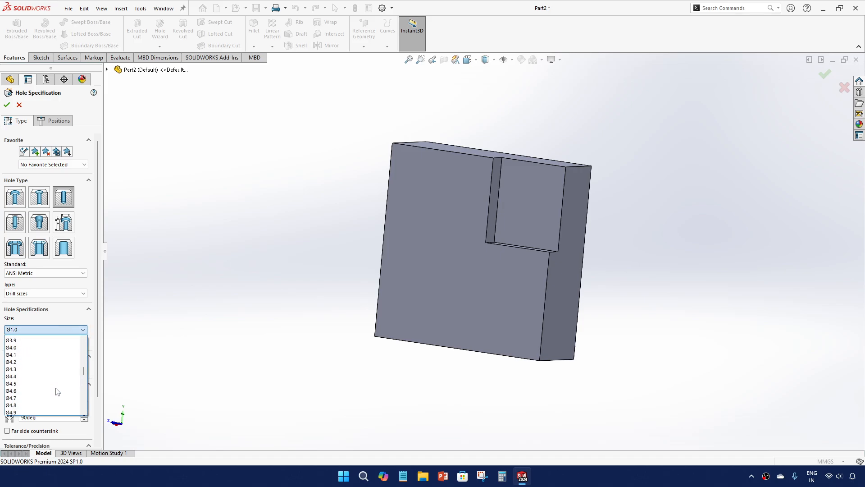
{"action": "scroll", "coordinate": [57, 392], "scroll_direction": "up", "scroll_amount": 2}
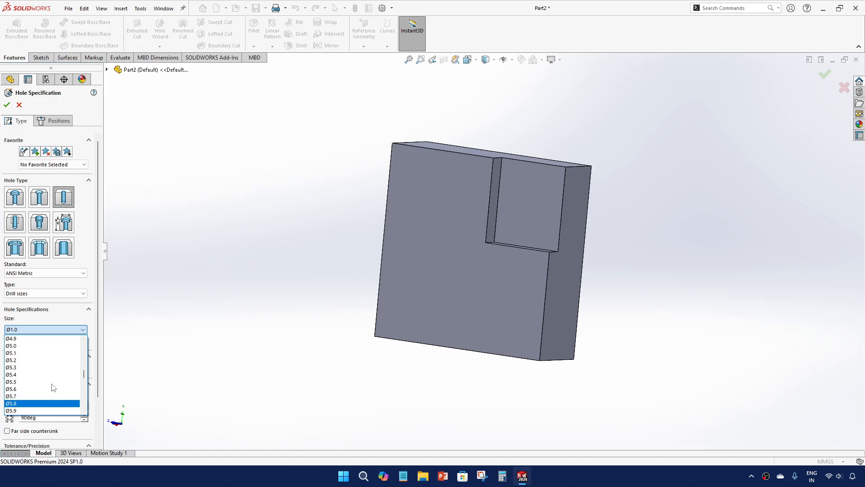
{"action": "left_click", "coordinate": [41, 346]}
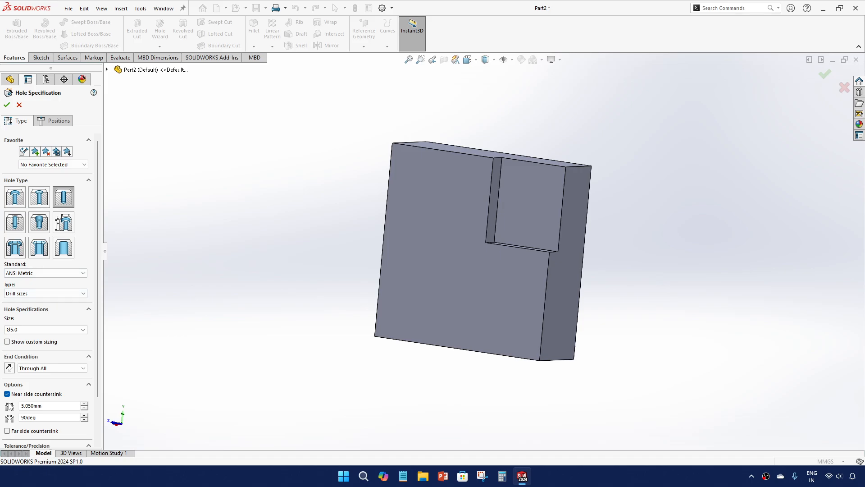
{"action": "left_click", "coordinate": [7, 395]}
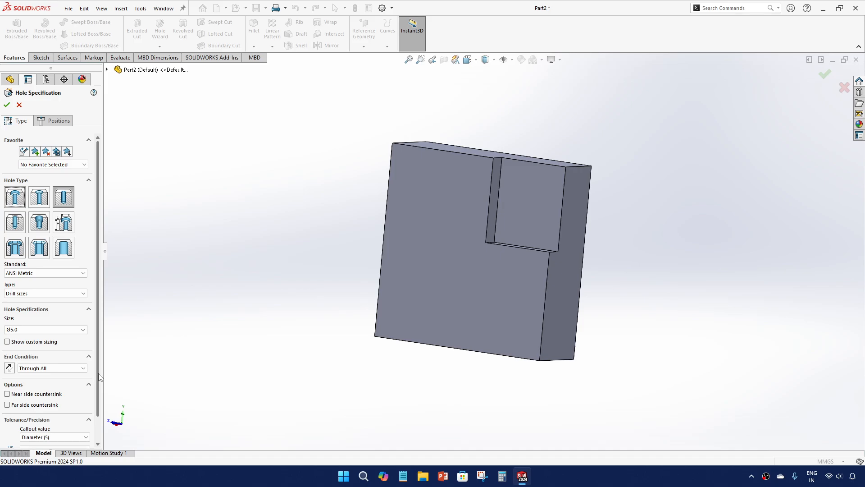
{"action": "left_click_drag", "start_coordinate": [99, 378], "coordinate": [106, 423]}
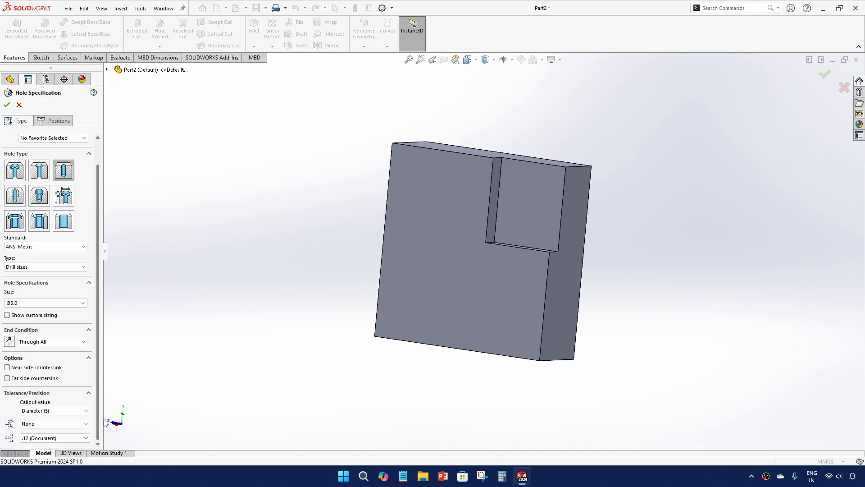
Step: Place three holes in an L pattern on the block's large face, the corner one about 16 mm from the left and 24 mm from the bottom edge
{"action": "left_click", "coordinate": [55, 122]}
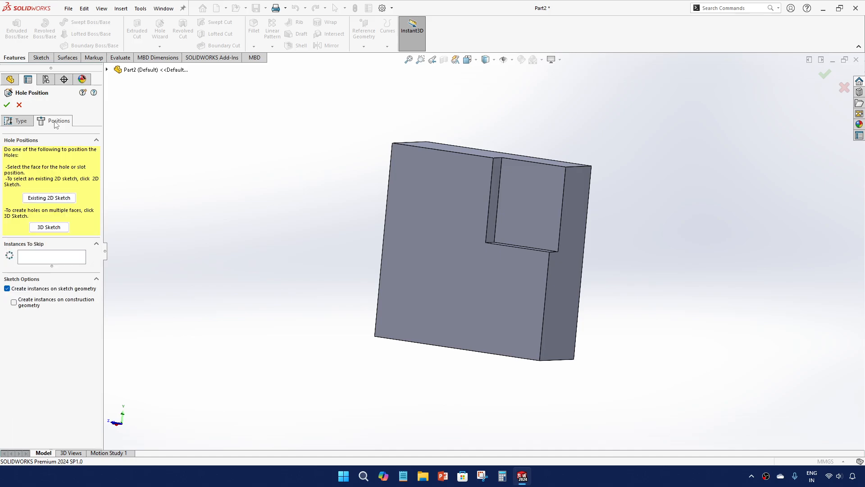
{"action": "left_click", "coordinate": [435, 248]}
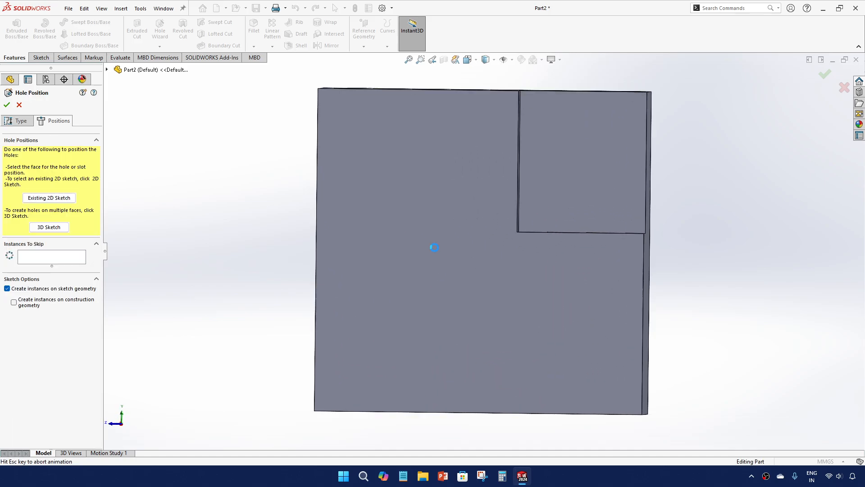
{"action": "left_click", "coordinate": [354, 355]}
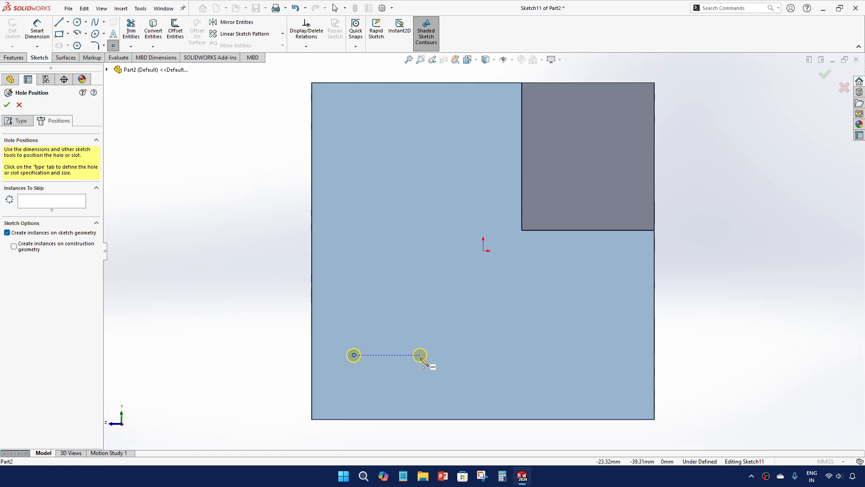
{"action": "left_click", "coordinate": [420, 354]}
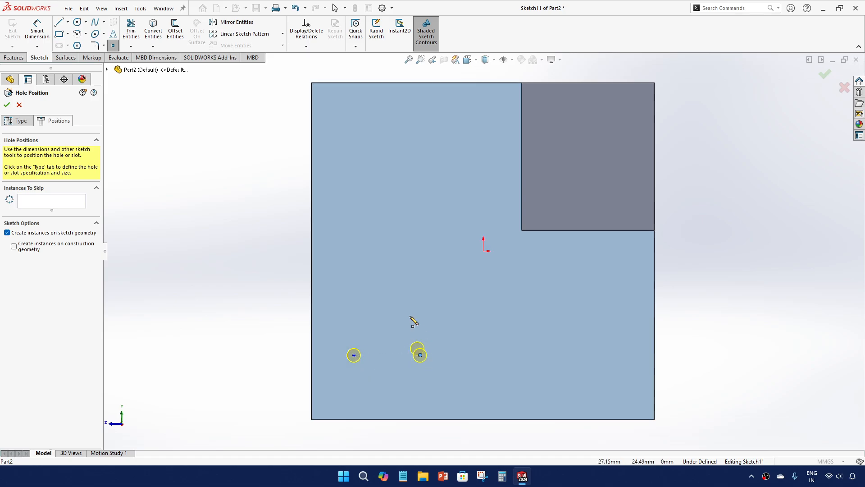
{"action": "left_click", "coordinate": [355, 305]}
{"action": "key", "text": "Escape"}
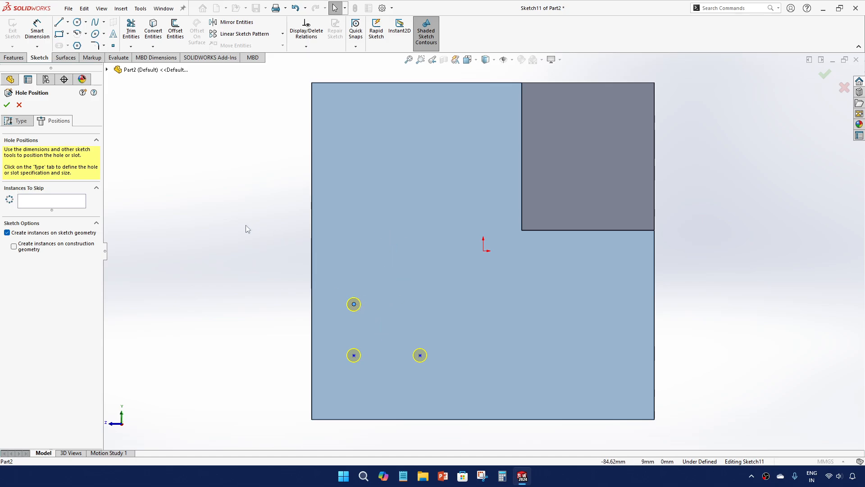
Step: Dimension the corner hole's centre 23 mm from the block's bottom edge
{"action": "left_click", "coordinate": [37, 29]}
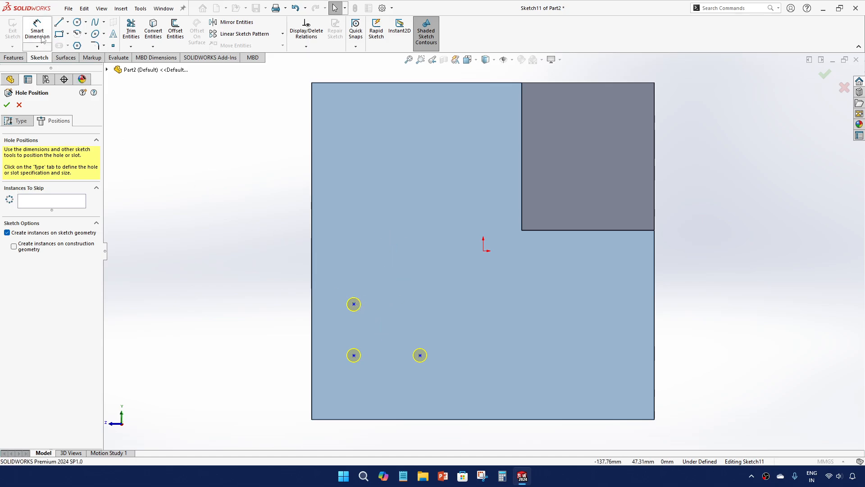
{"action": "left_click", "coordinate": [344, 419]}
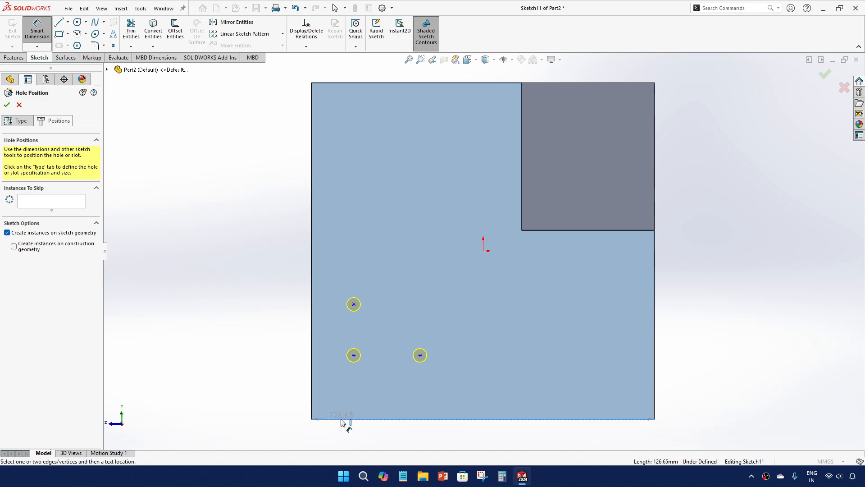
{"action": "left_click", "coordinate": [354, 356]}
{"action": "left_click", "coordinate": [288, 386]}
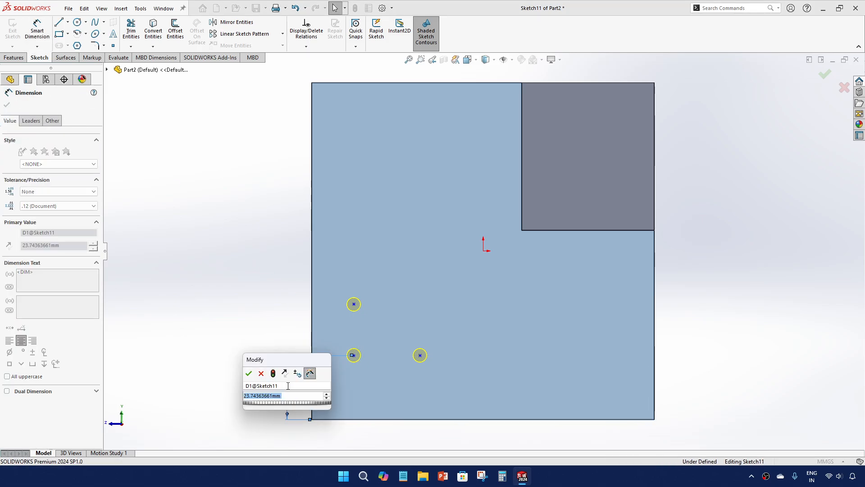
{"action": "type", "text": "23"}
{"action": "key", "text": "Return"}
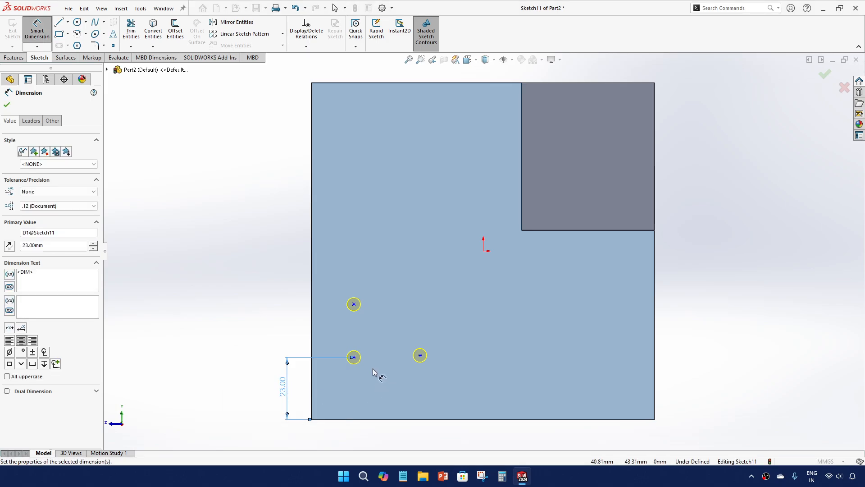
Step: Dimension the corner hole's centre 20 mm from the block's left edge
{"action": "left_click", "coordinate": [354, 357]}
{"action": "left_click", "coordinate": [312, 406]}
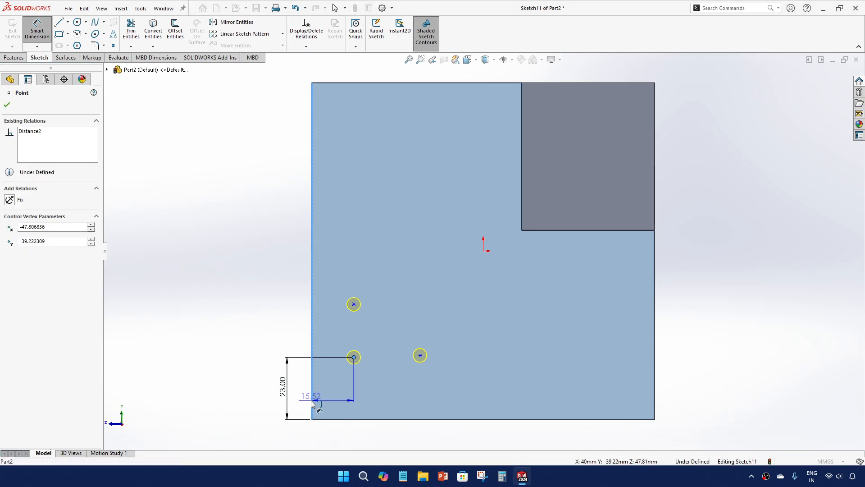
{"action": "left_click", "coordinate": [332, 438]}
{"action": "type", "text": "20"}
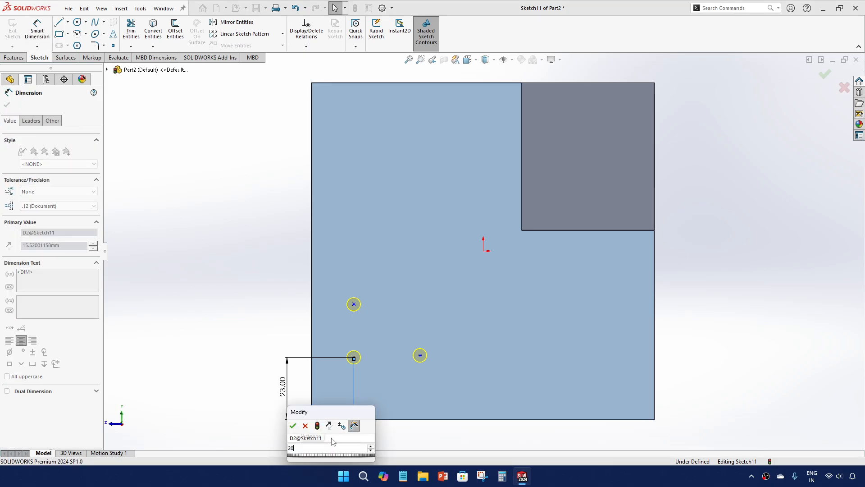
{"action": "key", "text": "Return"}
{"action": "key", "text": "Escape"}
{"action": "key", "text": "Escape"}
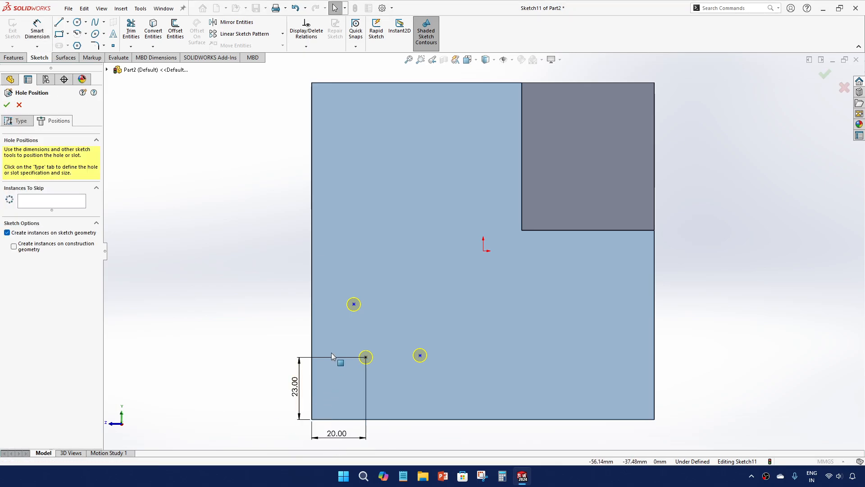
{"action": "scroll", "coordinate": [372, 342], "scroll_direction": "down", "scroll_amount": 1}
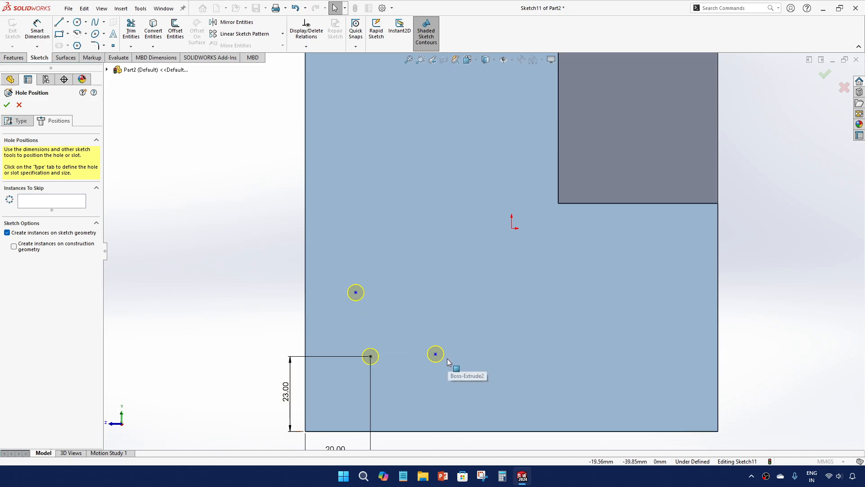
{"action": "left_click", "coordinate": [370, 356]}
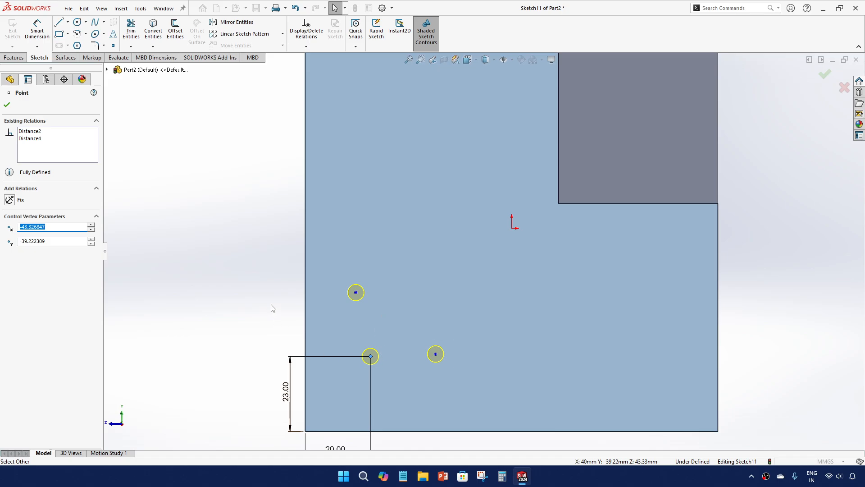
{"action": "key", "text": "Escape"}
{"action": "left_click", "coordinate": [370, 356]}
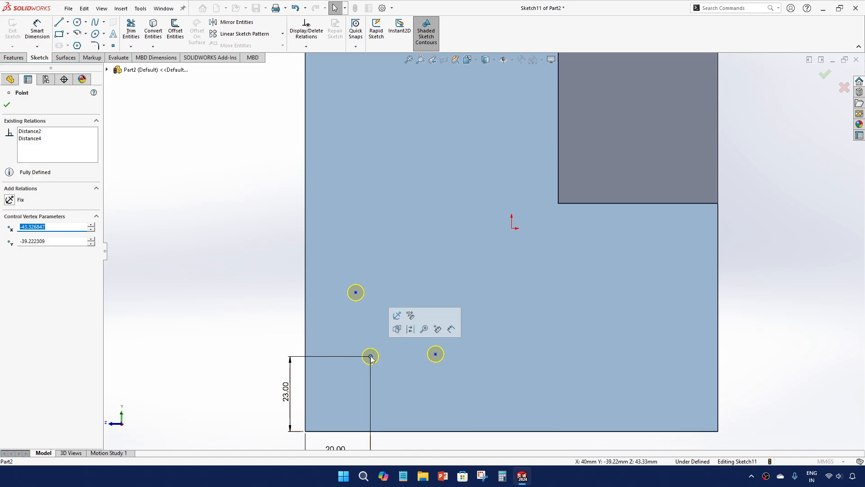
{"action": "left_click", "coordinate": [356, 293], "text": "ctrl"}
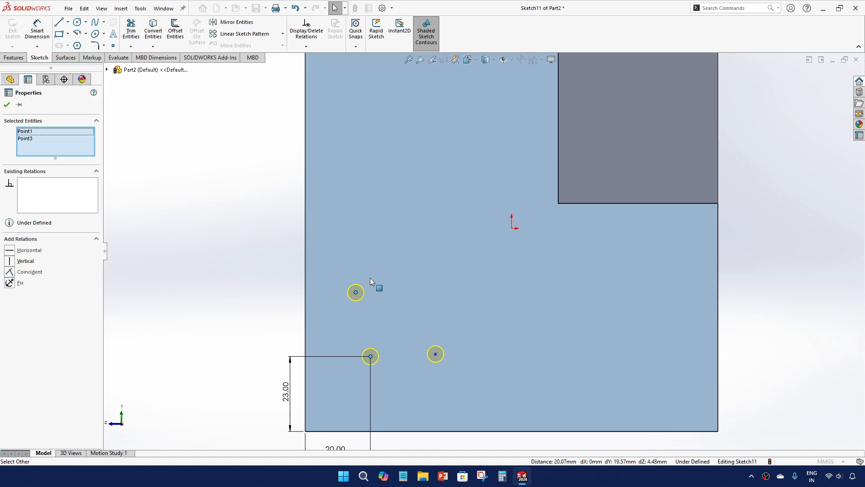
{"action": "left_click", "coordinate": [417, 341]}
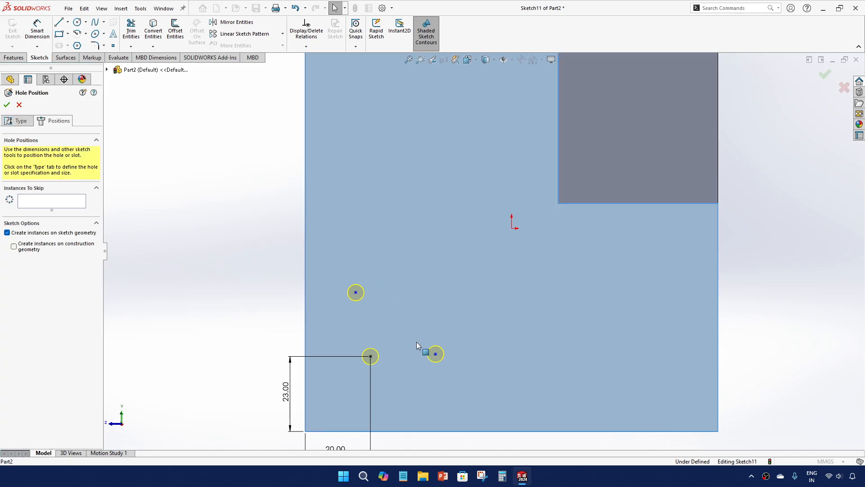
Step: Align the upper hole's centre vertically with the corner hole's centre and move it to about 22 mm above it
{"action": "left_click", "coordinate": [371, 357]}
{"action": "left_click", "coordinate": [356, 293], "text": "ctrl"}
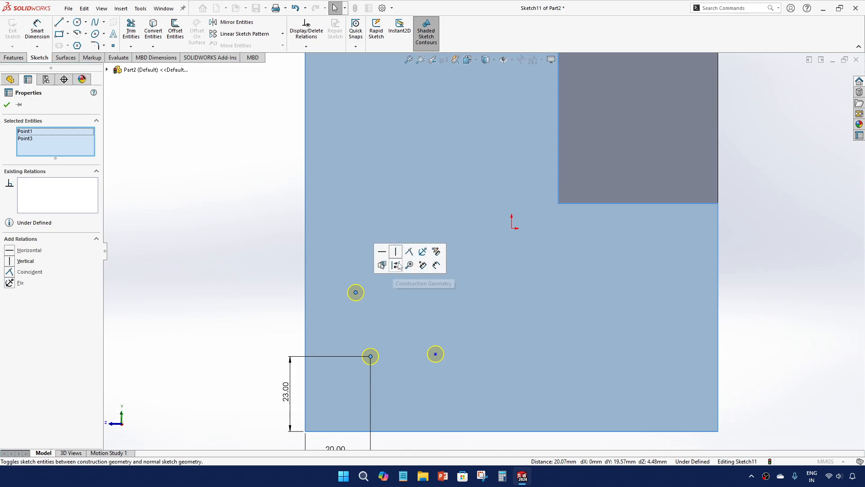
{"action": "left_click", "coordinate": [399, 253]}
{"action": "left_click", "coordinate": [279, 293]}
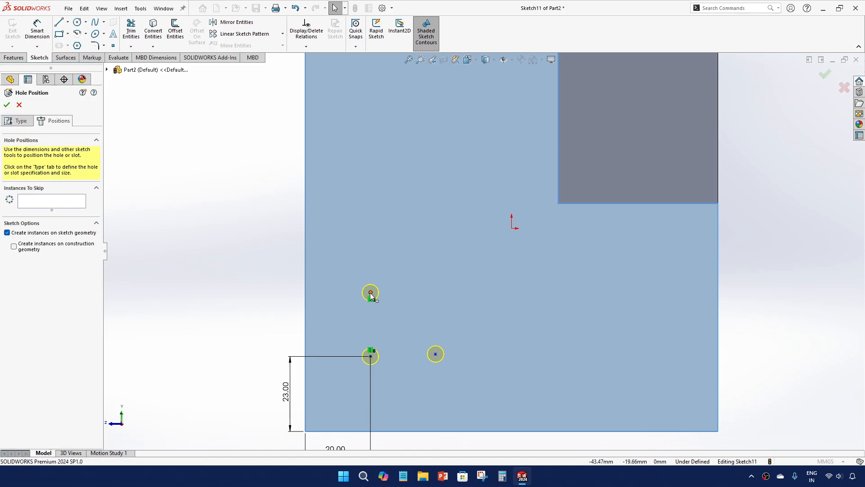
{"action": "left_click", "coordinate": [371, 293]}
{"action": "mouse_move", "coordinate": [370, 293]}
{"action": "left_mouse_down"}
{"action": "mouse_move", "coordinate": [371, 284]}
{"action": "mouse_move", "coordinate": [382, 285]}
{"action": "left_mouse_up"}
{"action": "left_click", "coordinate": [252, 279]}
Step: Dimension the vertical spacing between the corner hole and the upper hole as 20 mm
{"action": "left_click", "coordinate": [37, 31]}
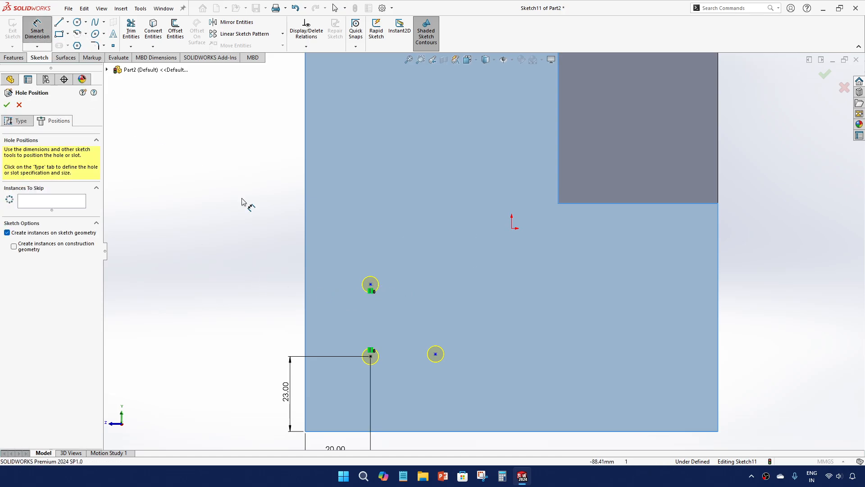
{"action": "left_click", "coordinate": [371, 356]}
{"action": "left_click", "coordinate": [371, 284]}
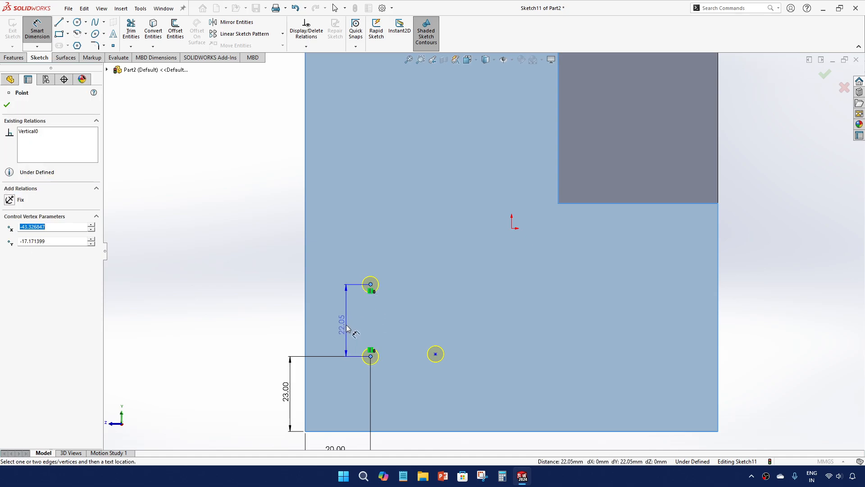
{"action": "left_click", "coordinate": [347, 328]}
{"action": "type", "text": "20"}
{"action": "key", "text": "Return"}
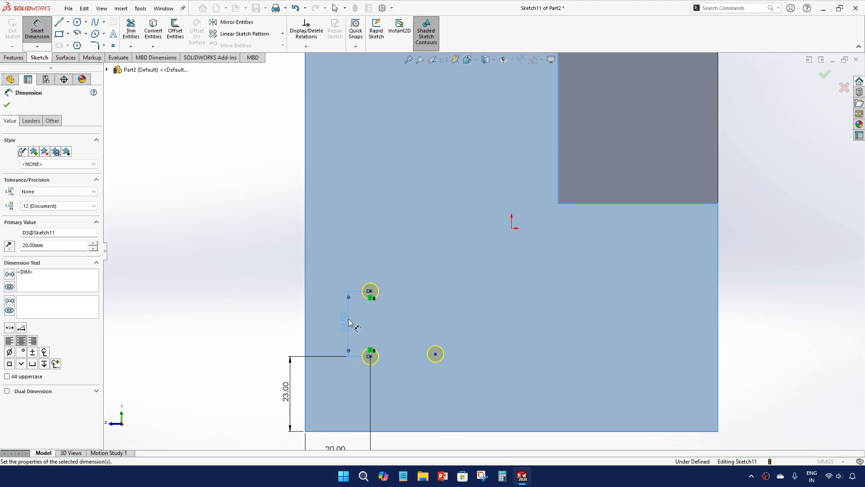
{"action": "left_click", "coordinate": [248, 301]}
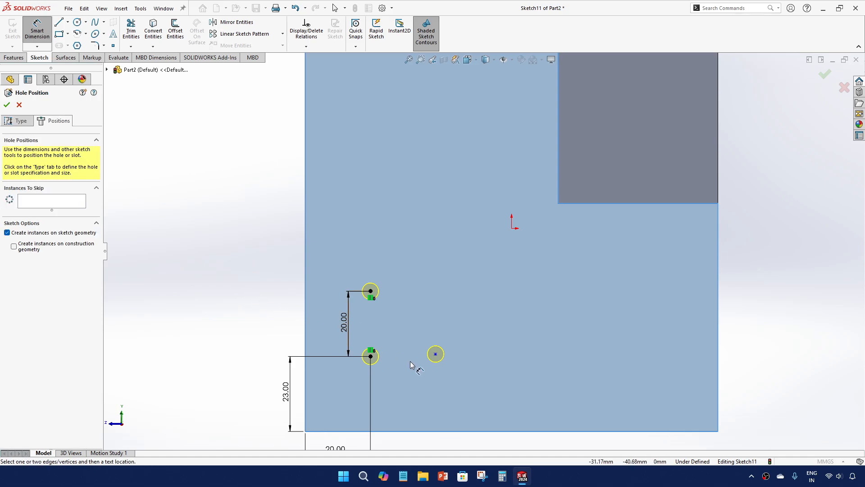
Step: Dimension the horizontal spacing between the corner hole and the right-hand hole as 20 mm
{"action": "left_click", "coordinate": [371, 356]}
{"action": "left_click", "coordinate": [435, 354]}
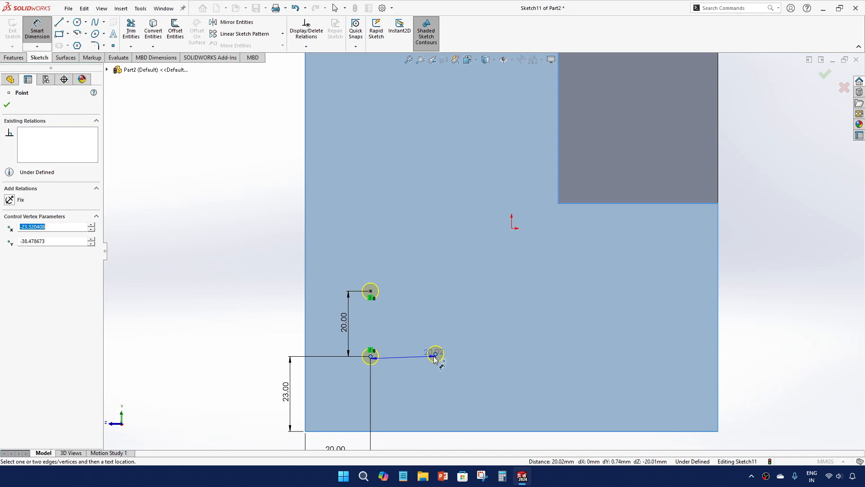
{"action": "left_click", "coordinate": [427, 379]}
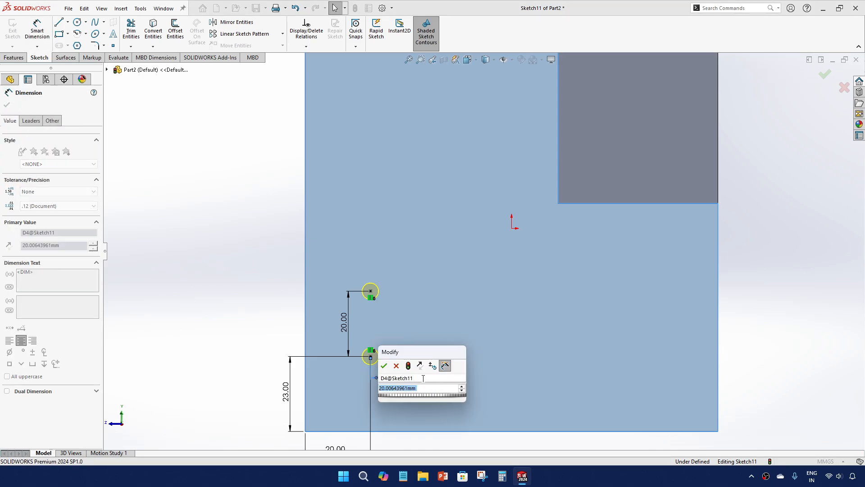
{"action": "type", "text": "20"}
{"action": "key", "text": "Return"}
{"action": "left_click", "coordinate": [225, 315]}
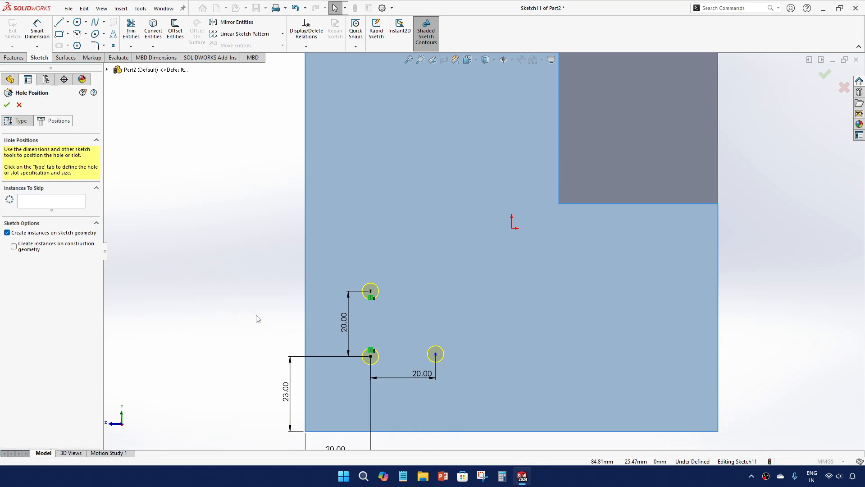
Step: Move the right-hand hole's centre up to about 10 mm above the corner hole's level
{"action": "left_click", "coordinate": [436, 354]}
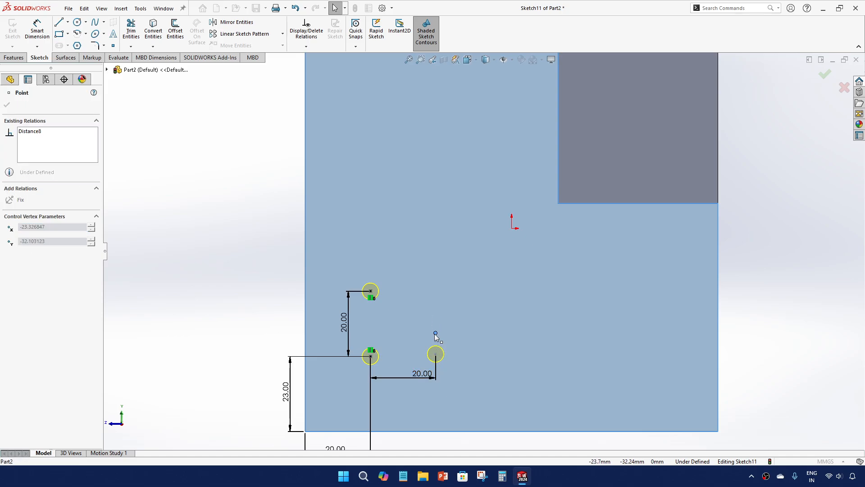
{"action": "left_click_drag", "start_coordinate": [436, 333], "coordinate": [435, 321]}
{"action": "mouse_move", "coordinate": [433, 361]}
{"action": "left_mouse_down"}
{"action": "mouse_move", "coordinate": [437, 313]}
{"action": "mouse_move", "coordinate": [435, 385]}
{"action": "left_mouse_up"}
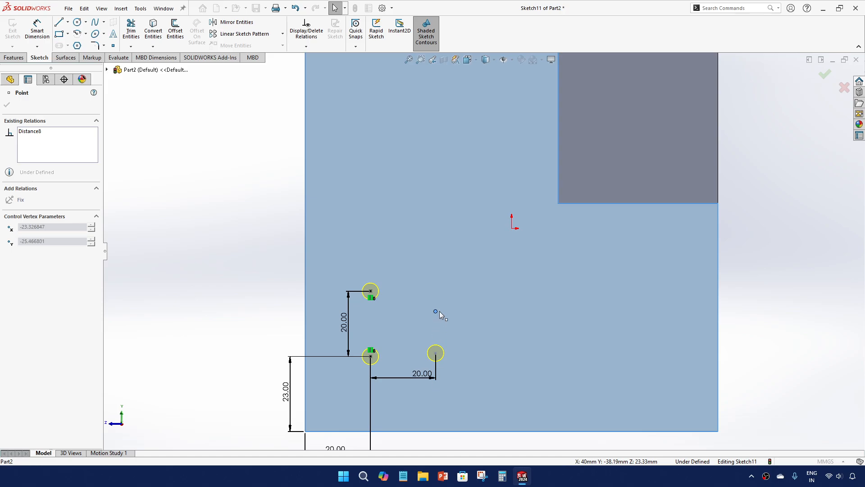
{"action": "mouse_move", "coordinate": [440, 311]}
{"action": "left_mouse_down"}
{"action": "mouse_move", "coordinate": [439, 341]}
{"action": "mouse_move", "coordinate": [436, 323]}
{"action": "left_mouse_up"}
{"action": "key", "text": "Escape"}
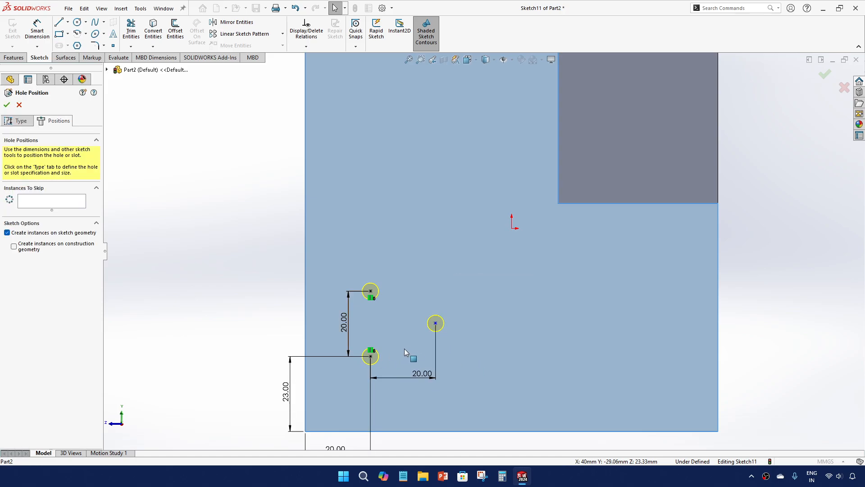
Step: Add a Horizontal relation between the centres of the corner hole and the right-hand hole
{"action": "left_click", "coordinate": [370, 356]}
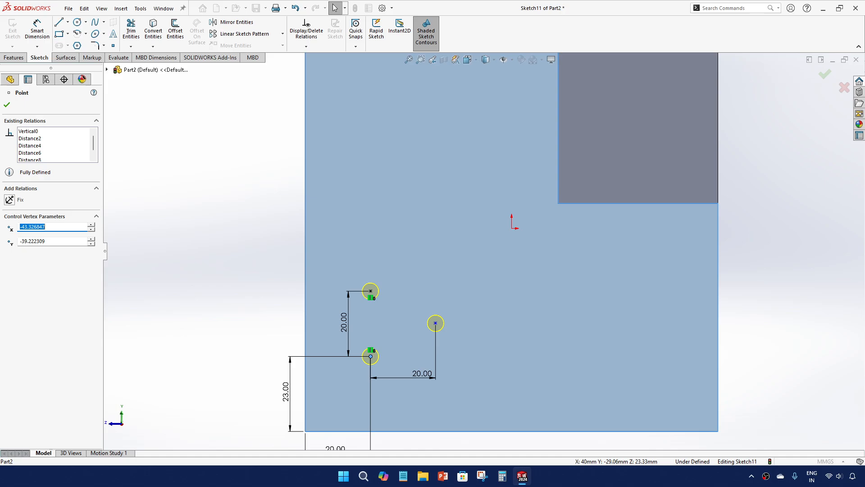
{"action": "left_click", "coordinate": [435, 324], "text": "ctrl"}
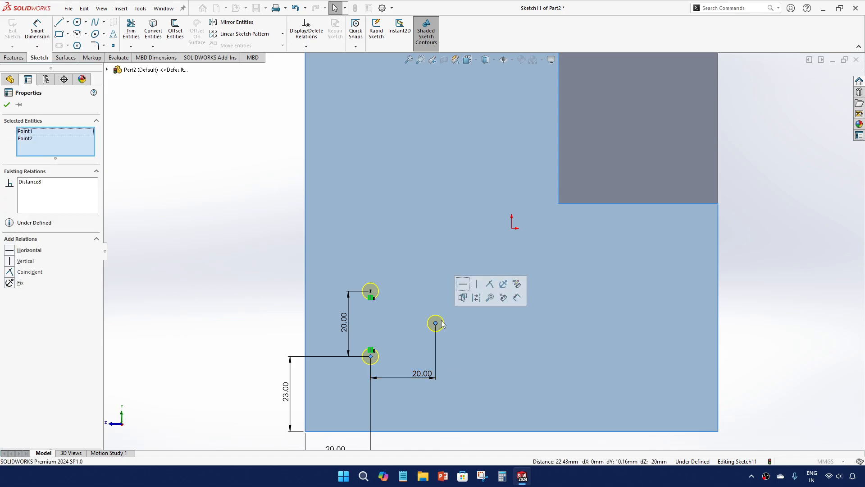
{"action": "left_click", "coordinate": [463, 284]}
{"action": "left_click", "coordinate": [247, 313]}
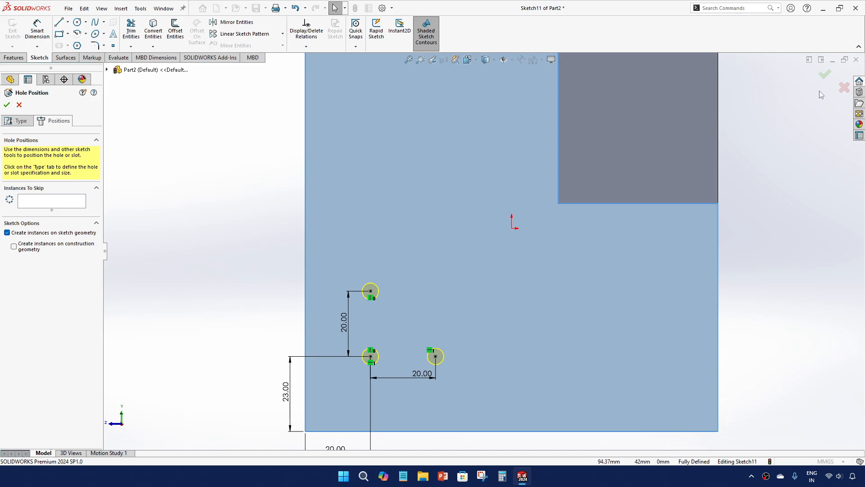
Step: Finish the hole feature and examine the three holes on the block's large face
{"action": "left_click", "coordinate": [825, 75]}
{"action": "scroll", "coordinate": [261, 319], "scroll_direction": "up", "scroll_amount": 2}
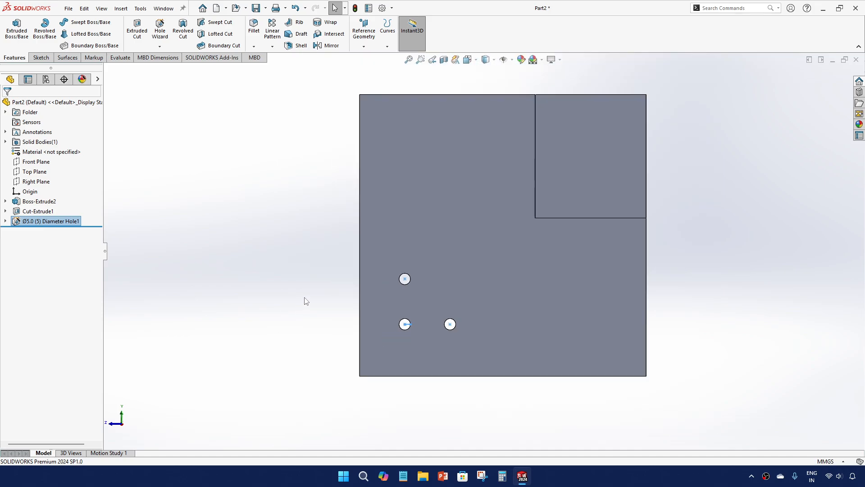
{"action": "left_click", "coordinate": [305, 299]}
{"action": "middle_click_drag", "start_coordinate": [393, 346], "coordinate": [423, 274]}
{"action": "scroll", "coordinate": [423, 274], "scroll_direction": "down", "scroll_amount": 2}
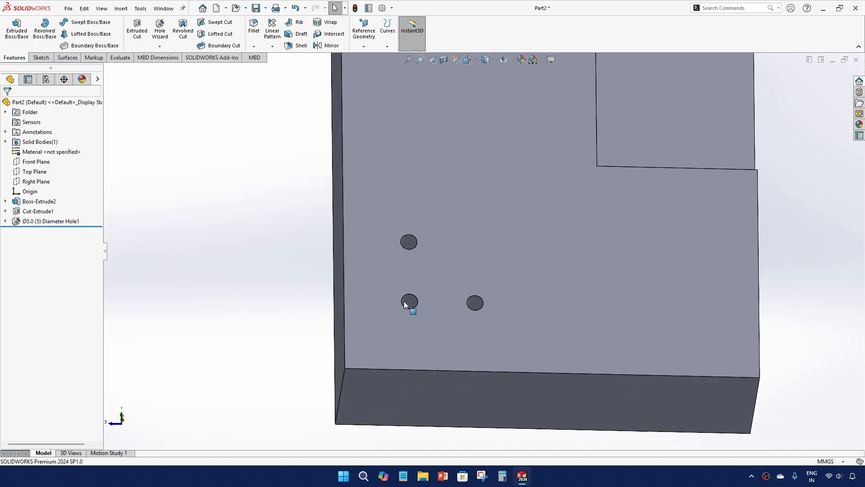
{"action": "mouse_move", "coordinate": [421, 332]}
{"action": "middle_mouse_down"}
{"action": "mouse_move", "coordinate": [411, 401]}
{"action": "mouse_move", "coordinate": [438, 356]}
{"action": "mouse_move", "coordinate": [429, 333]}
{"action": "middle_mouse_up"}
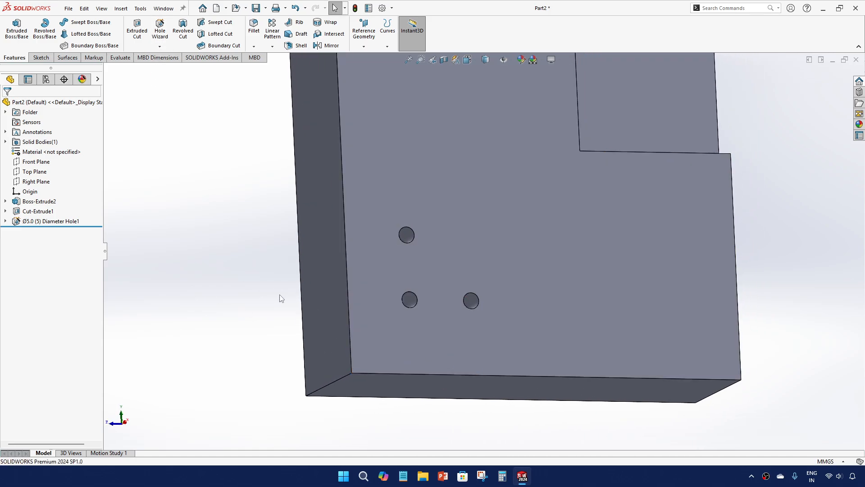
{"action": "scroll", "coordinate": [394, 266], "scroll_direction": "up", "scroll_amount": 3}
{"action": "middle_click_drag", "start_coordinate": [534, 212], "coordinate": [419, 262]}
Step: Open the Advanced Hole tool to review its settings and close it without making a hole
{"action": "left_click", "coordinate": [165, 50]}
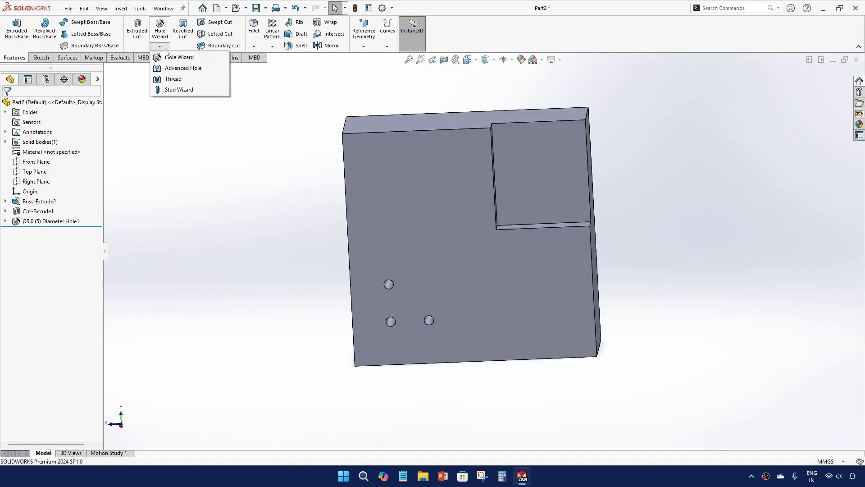
{"action": "left_click", "coordinate": [184, 69]}
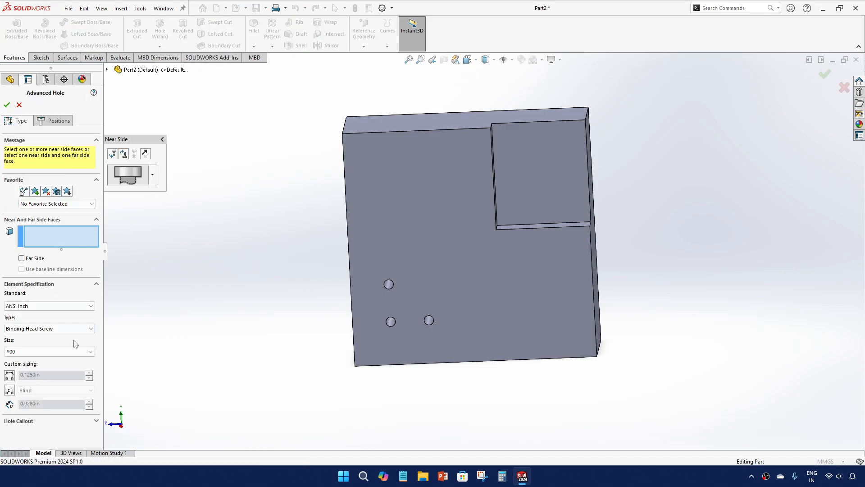
{"action": "key", "text": "Escape"}
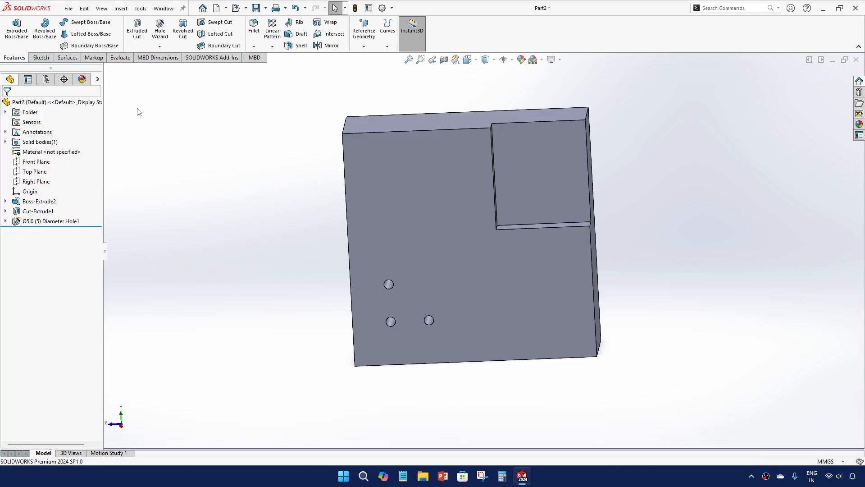
Step: Open the Thread tool to review its location, end condition and specification settings, and close it without making a thread
{"action": "left_click", "coordinate": [160, 47]}
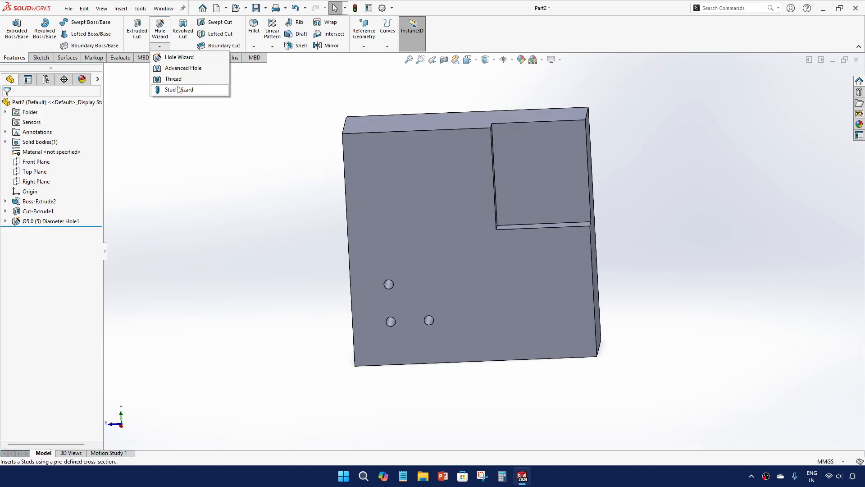
{"action": "left_click", "coordinate": [176, 81]}
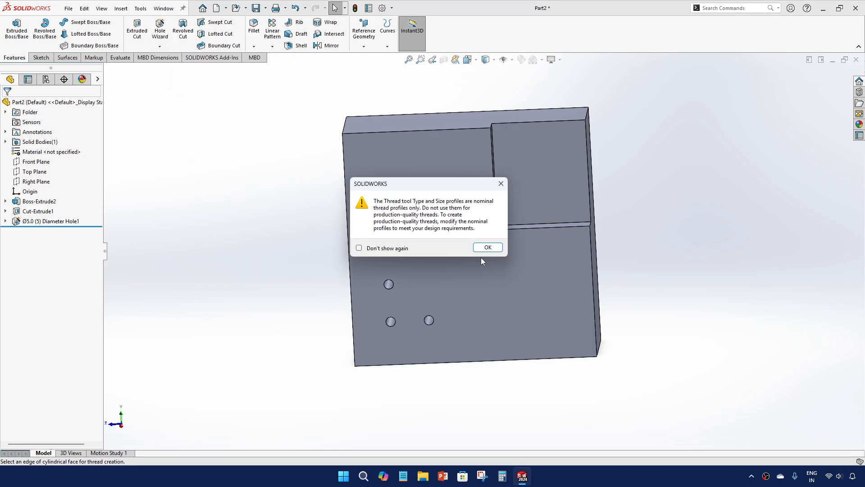
{"action": "left_click", "coordinate": [488, 247]}
{"action": "scroll", "coordinate": [399, 314], "scroll_direction": "down", "scroll_amount": 5}
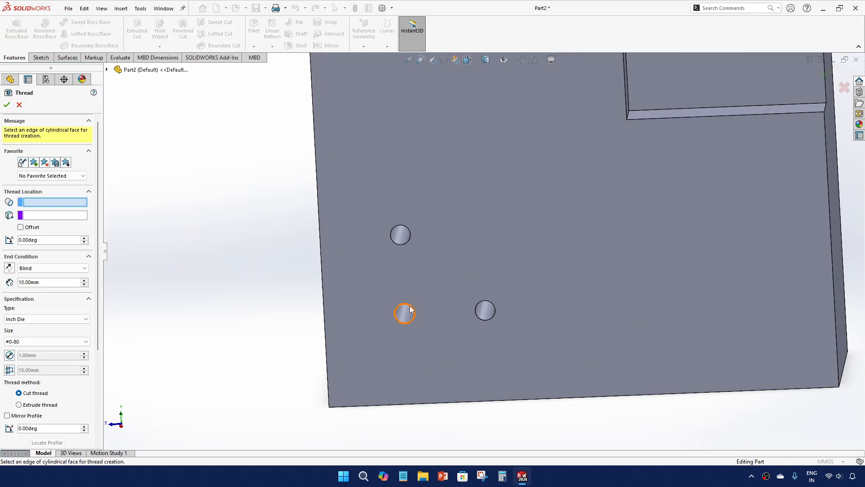
{"action": "scroll", "coordinate": [405, 242], "scroll_direction": "down", "scroll_amount": 3}
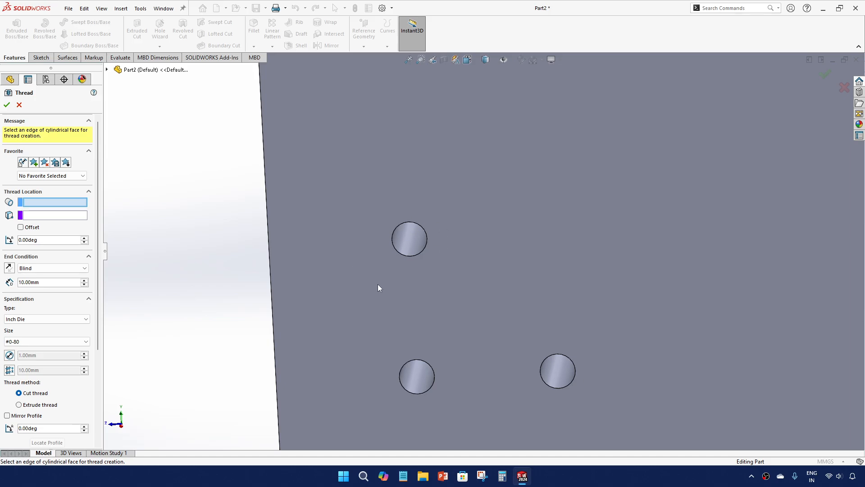
{"action": "scroll", "coordinate": [378, 285], "scroll_direction": "up", "scroll_amount": 4}
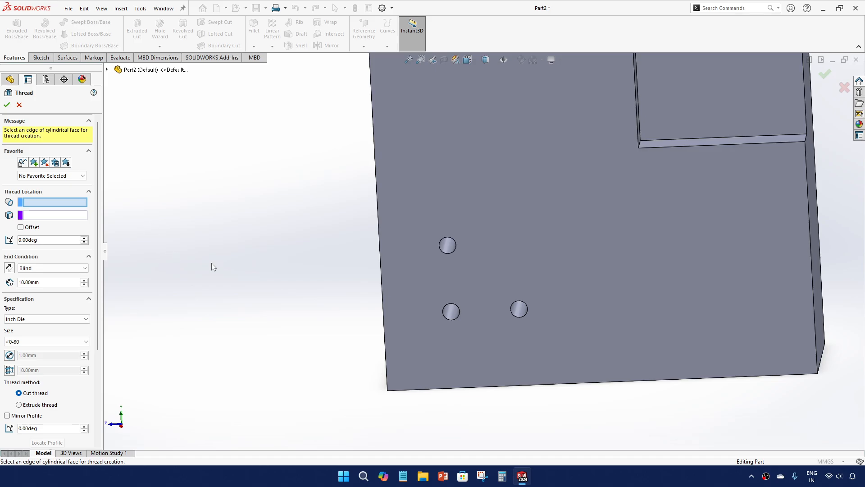
{"action": "key", "text": "Escape"}
{"action": "left_click", "coordinate": [159, 47]}
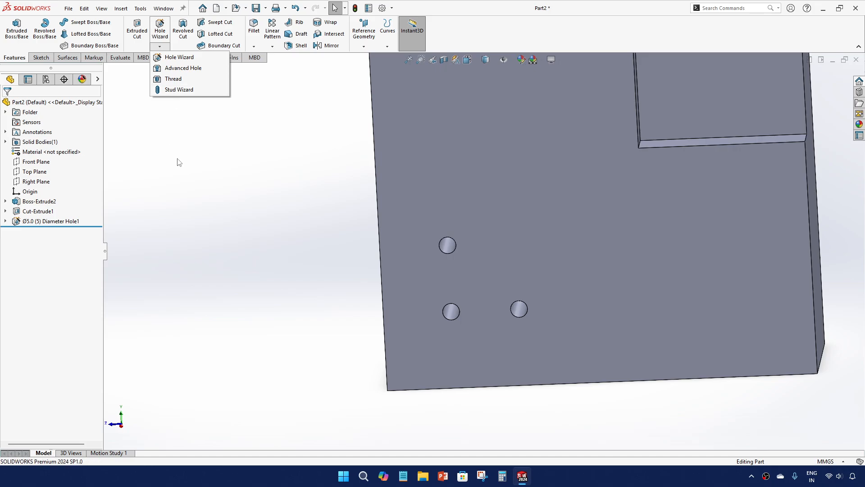
{"action": "left_click", "coordinate": [238, 190]}
{"action": "scroll", "coordinate": [238, 189], "scroll_direction": "up", "scroll_amount": 6}
{"action": "scroll", "coordinate": [635, 231], "scroll_direction": "down", "scroll_amount": 1}
{"action": "middle_click_drag", "start_coordinate": [534, 206], "coordinate": [533, 150]}
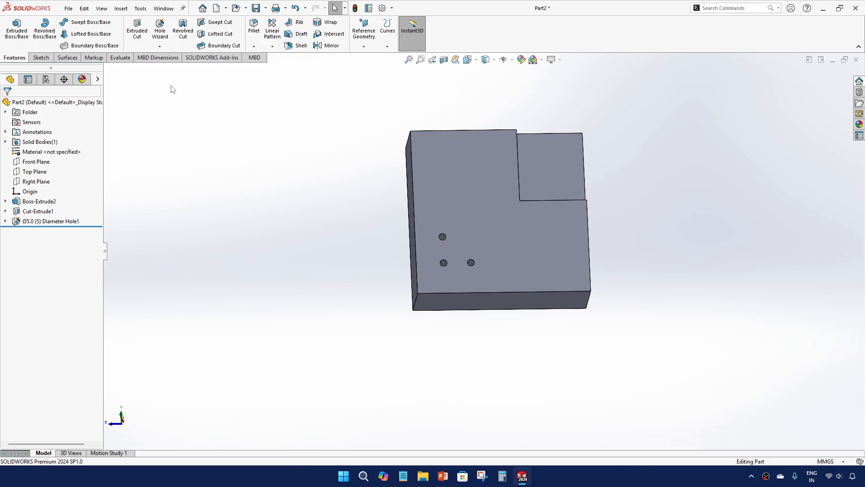
Step: Start a Revolved Cut and open its profile sketch on the block's narrow bottom face
{"action": "left_click", "coordinate": [183, 28]}
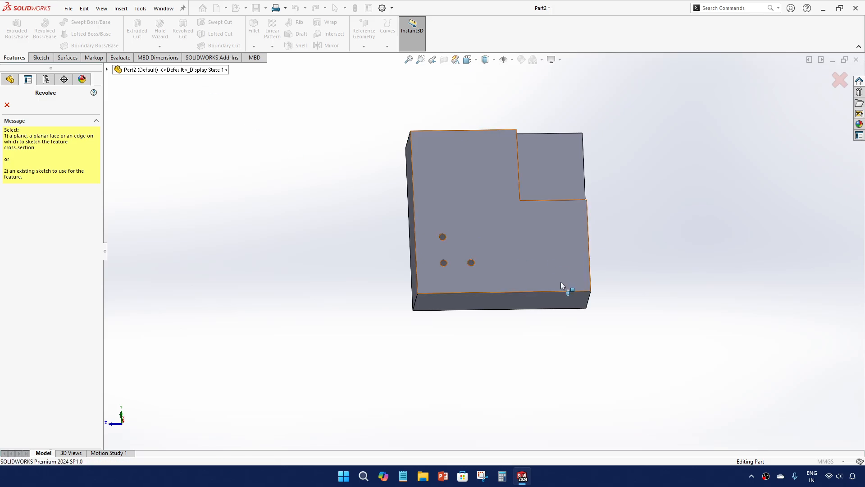
{"action": "mouse_move", "coordinate": [560, 285]}
{"action": "middle_mouse_down"}
{"action": "mouse_move", "coordinate": [580, 304]}
{"action": "mouse_move", "coordinate": [549, 309]}
{"action": "middle_mouse_up"}
{"action": "left_click", "coordinate": [548, 308]}
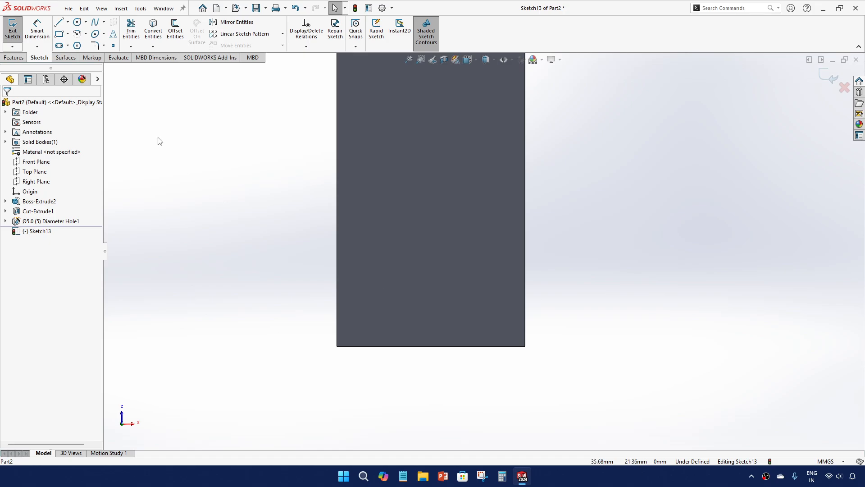
Step: Sketch a corner rectangle about 23 mm wide with its long side on the narrow face's short edge, and finish the sketch
{"action": "left_click", "coordinate": [60, 36]}
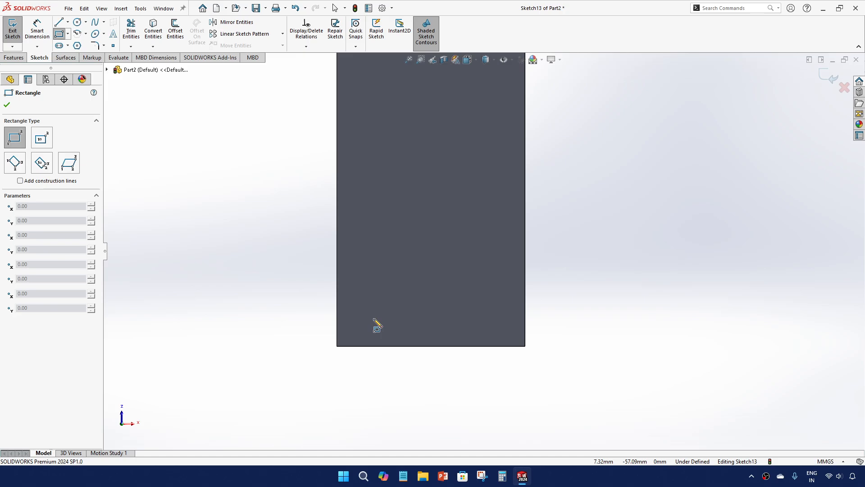
{"action": "left_click", "coordinate": [376, 346]}
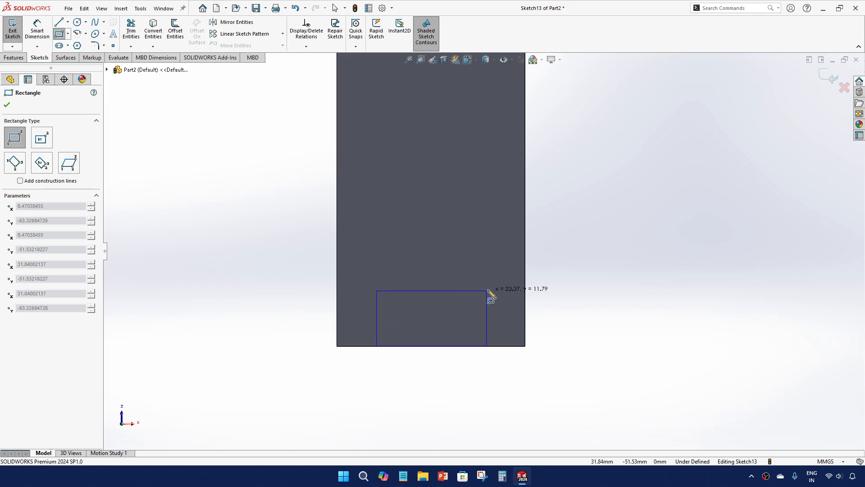
{"action": "left_click", "coordinate": [488, 303]}
{"action": "key", "text": "Escape"}
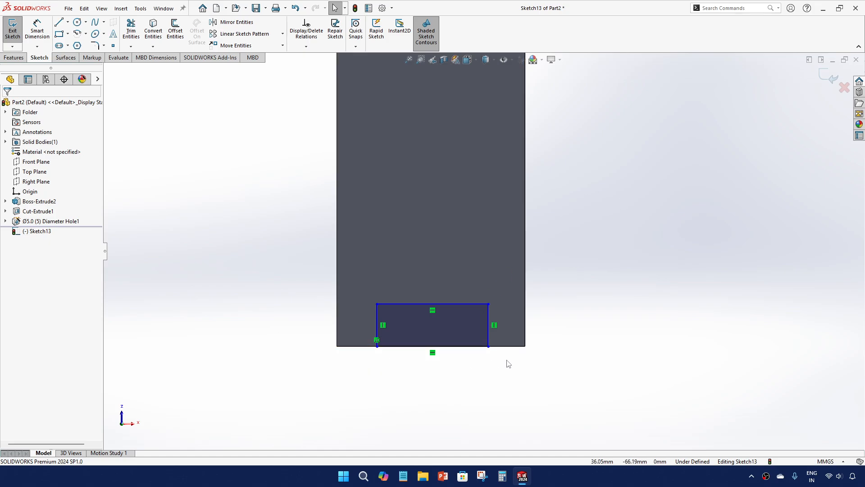
{"action": "left_click", "coordinate": [828, 77]}
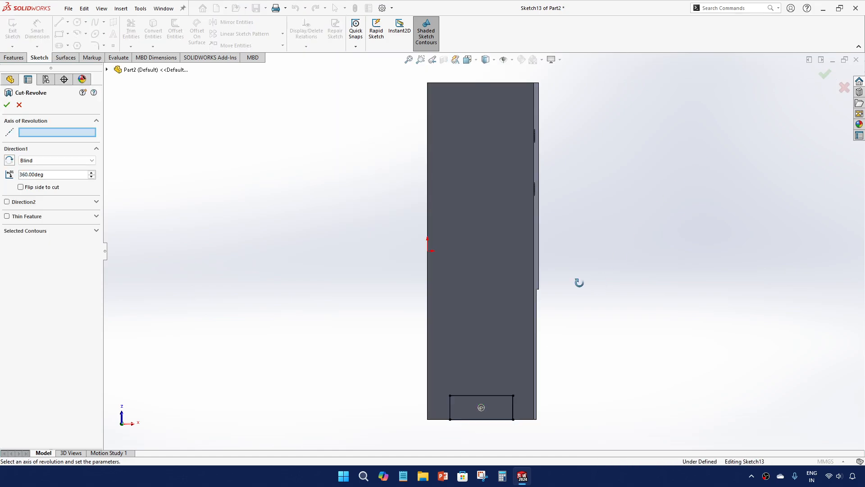
Step: Revolve-cut the rectangle a blind 360 degrees about its long side lying on the block's edge, and inspect the recess
{"action": "scroll", "coordinate": [431, 342], "scroll_direction": "down", "scroll_amount": 3}
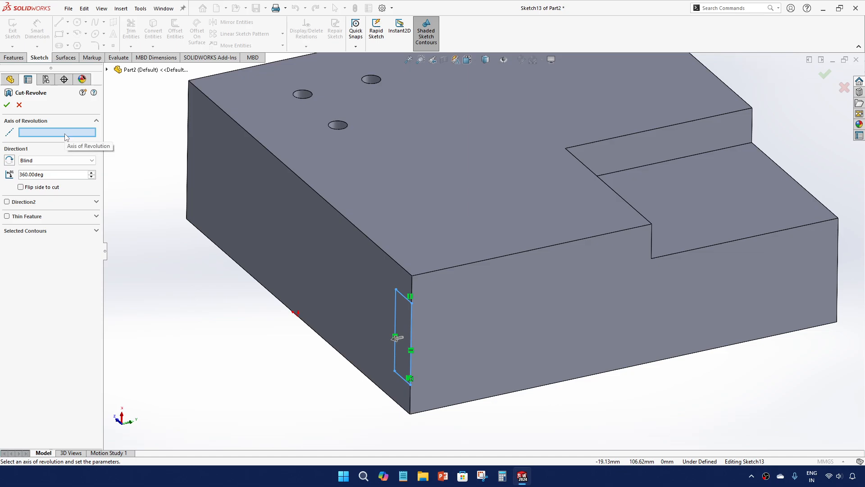
{"action": "left_click", "coordinate": [410, 339]}
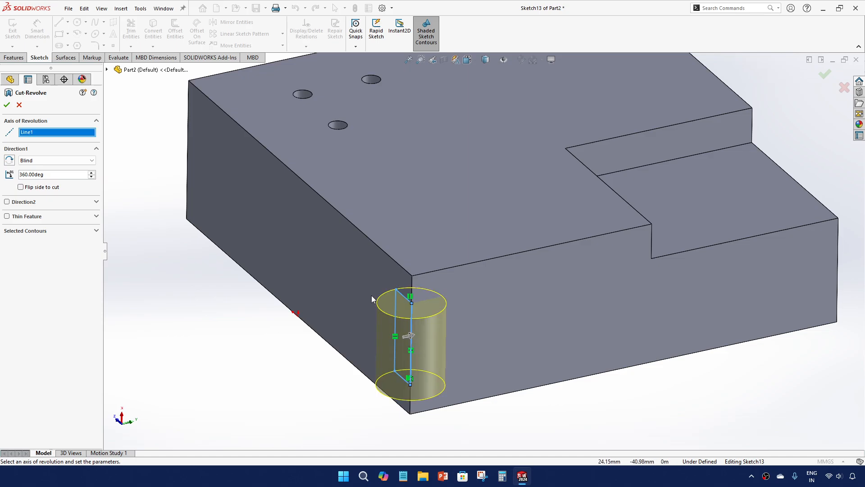
{"action": "left_click", "coordinate": [7, 105]}
{"action": "middle_click_drag", "start_coordinate": [264, 360], "coordinate": [317, 393]}
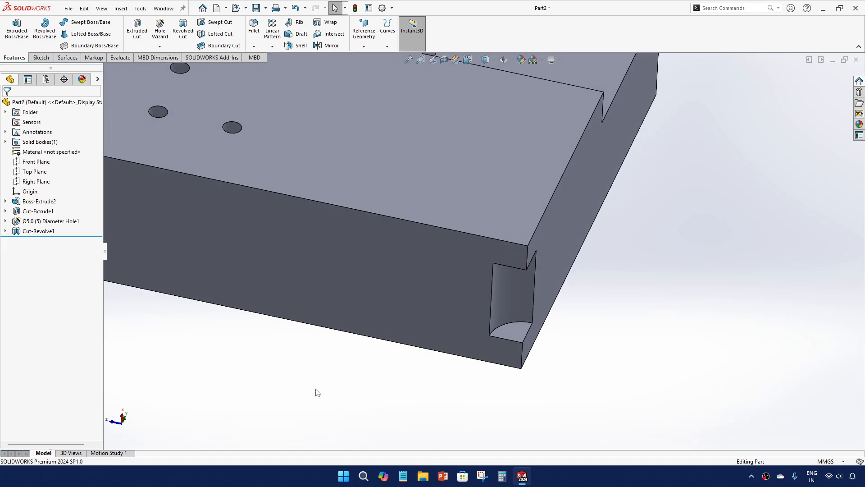
{"action": "scroll", "coordinate": [530, 229], "scroll_direction": "up", "scroll_amount": 5}
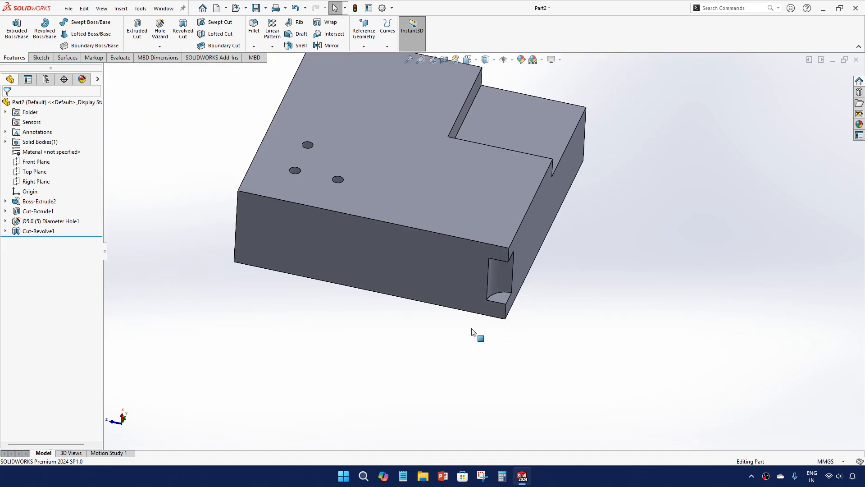
{"action": "scroll", "coordinate": [539, 136], "scroll_direction": "down", "scroll_amount": 4}
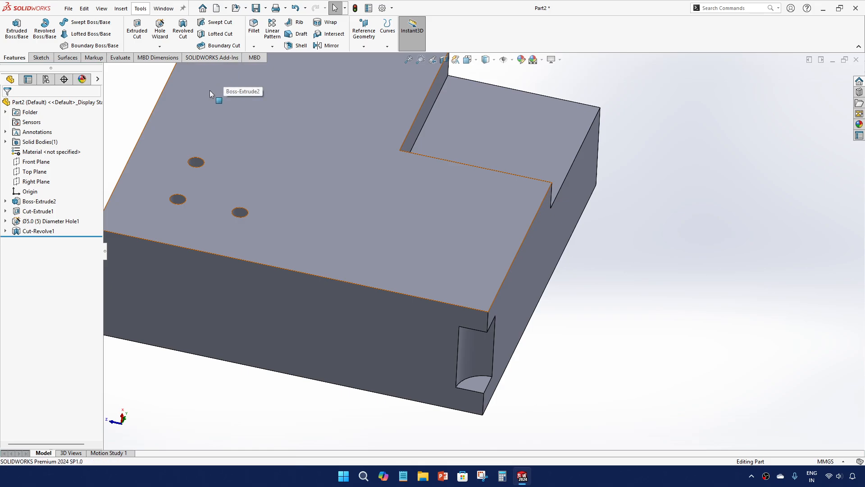
Step: Fillet the block's short corner edge nearest the three holes with a symmetric 5 mm radius
{"action": "scroll", "coordinate": [570, 306], "scroll_direction": "up", "scroll_amount": 2}
{"action": "middle_click_drag", "start_coordinate": [570, 307], "coordinate": [351, 160]}
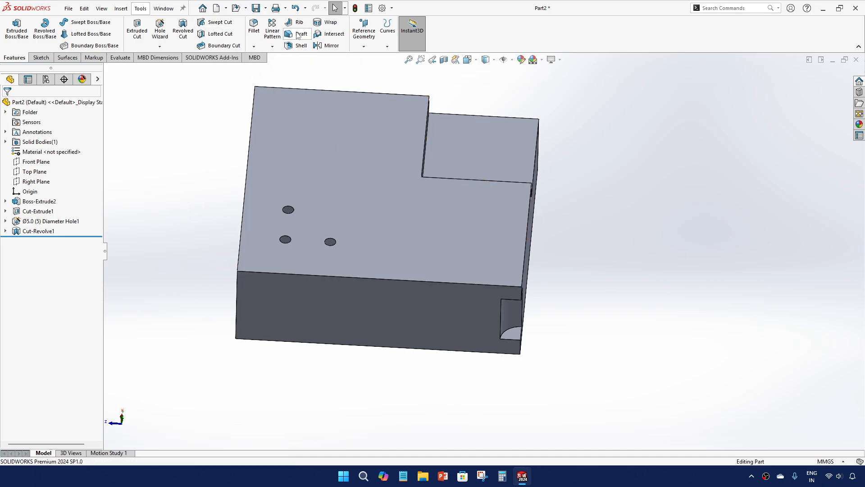
{"action": "left_click", "coordinate": [254, 27]}
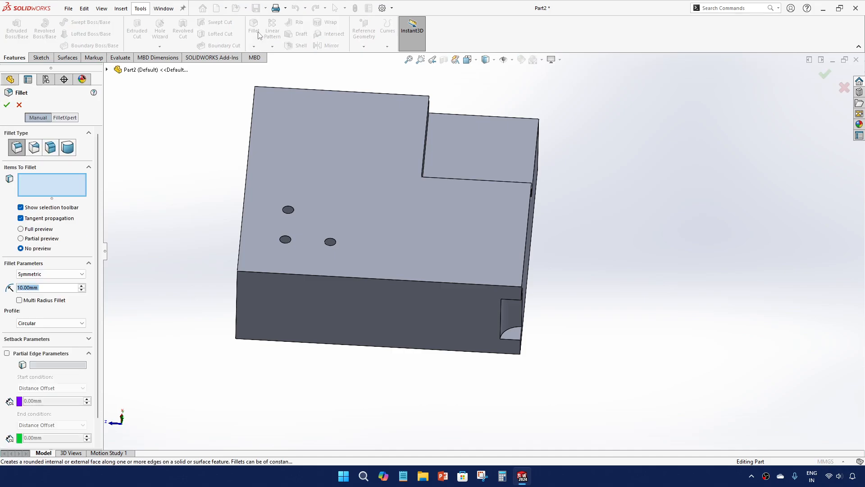
{"action": "key", "text": "f"}
{"action": "middle_click_drag", "start_coordinate": [300, 232], "coordinate": [315, 243]}
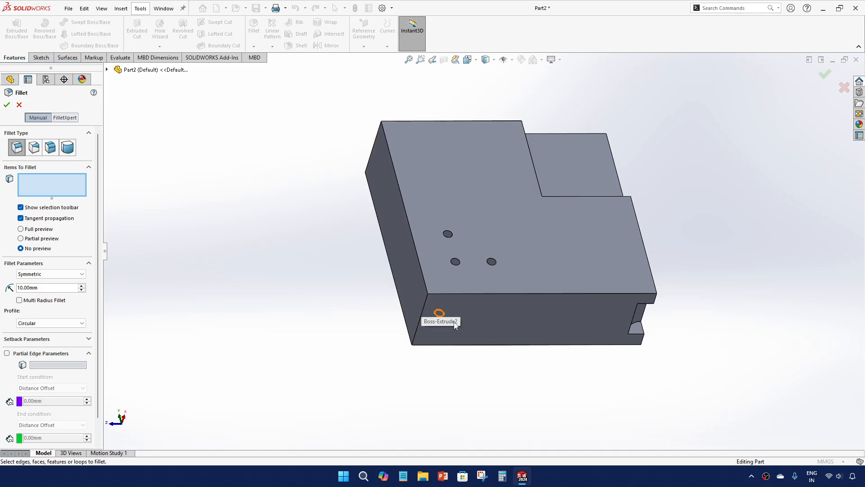
{"action": "scroll", "coordinate": [456, 324], "scroll_direction": "down", "scroll_amount": 4}
{"action": "left_click", "coordinate": [384, 286]}
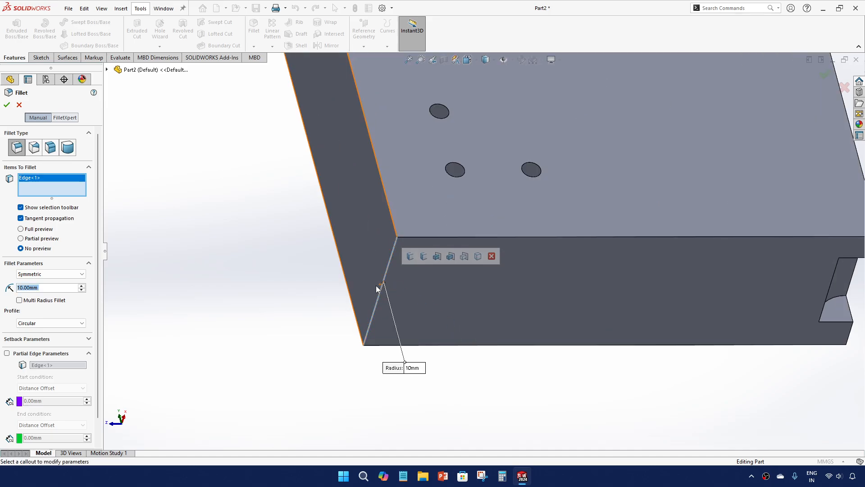
{"action": "middle_click_drag", "start_coordinate": [319, 295], "coordinate": [288, 296]}
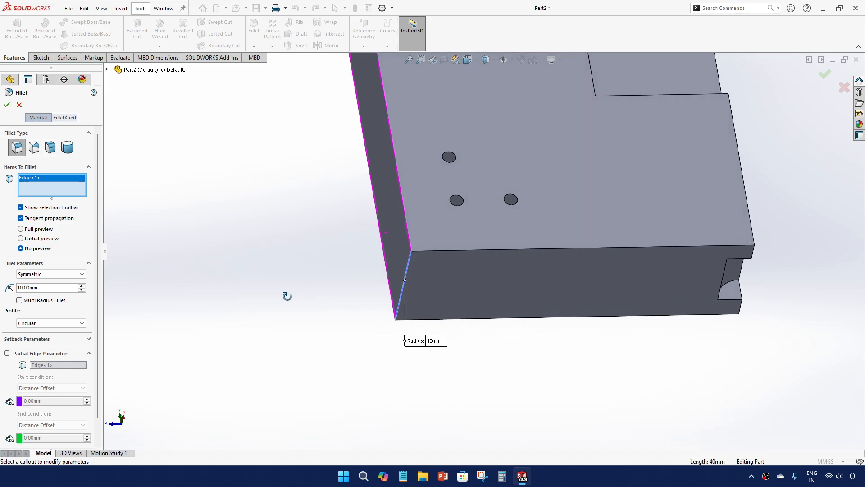
{"action": "left_click", "coordinate": [50, 289]}
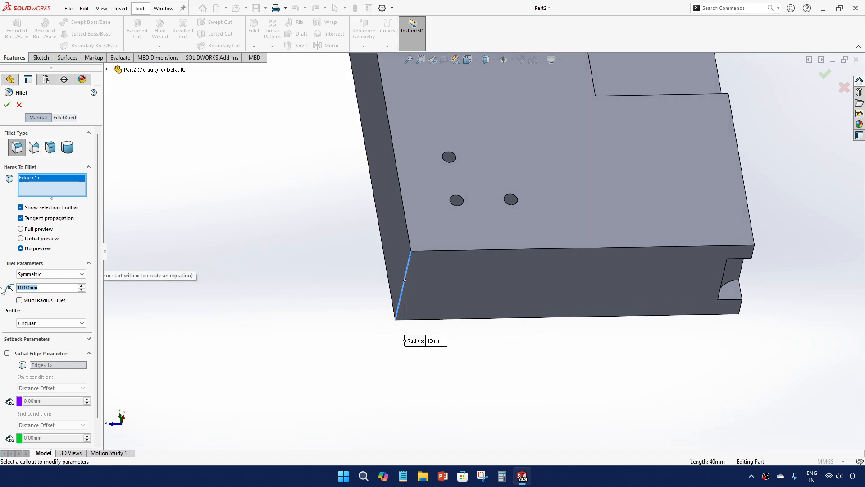
{"action": "type", "text": "5"}
{"action": "key", "text": "Return"}
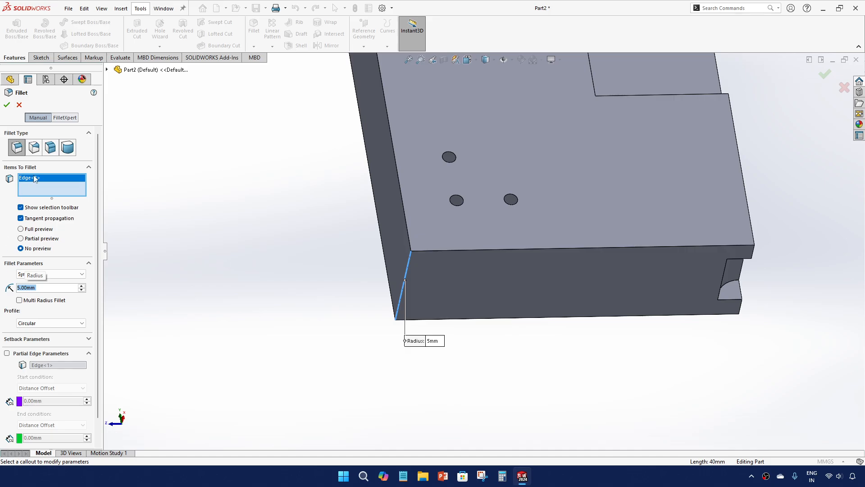
{"action": "left_click", "coordinate": [7, 105]}
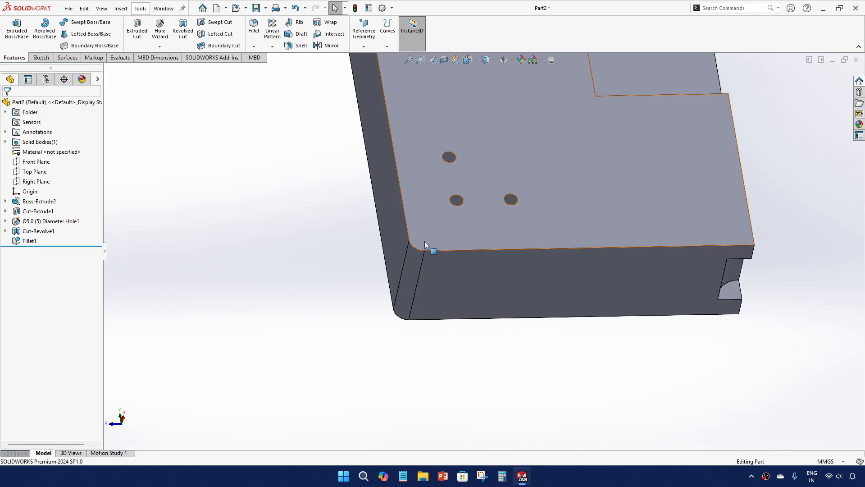
Step: Reopen the corner fillet for editing, set its radius to 10 mm and turn on the full preview
{"action": "scroll", "coordinate": [425, 242], "scroll_direction": "down", "scroll_amount": 4}
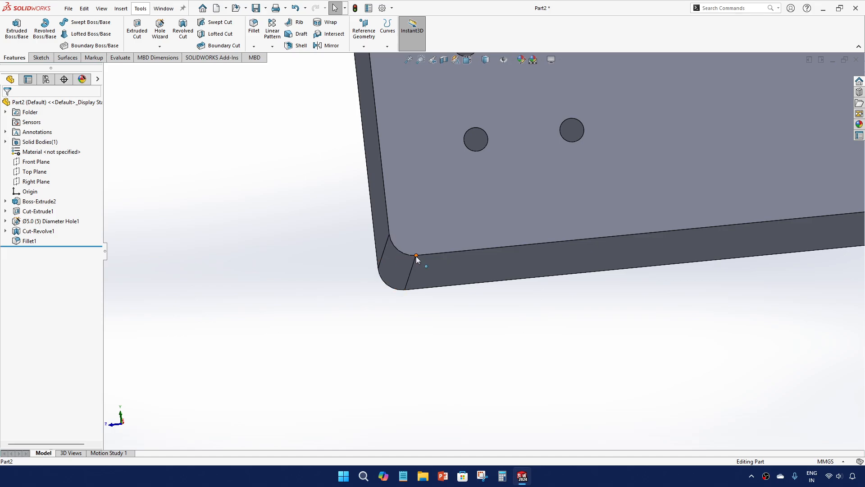
{"action": "left_click", "coordinate": [393, 263]}
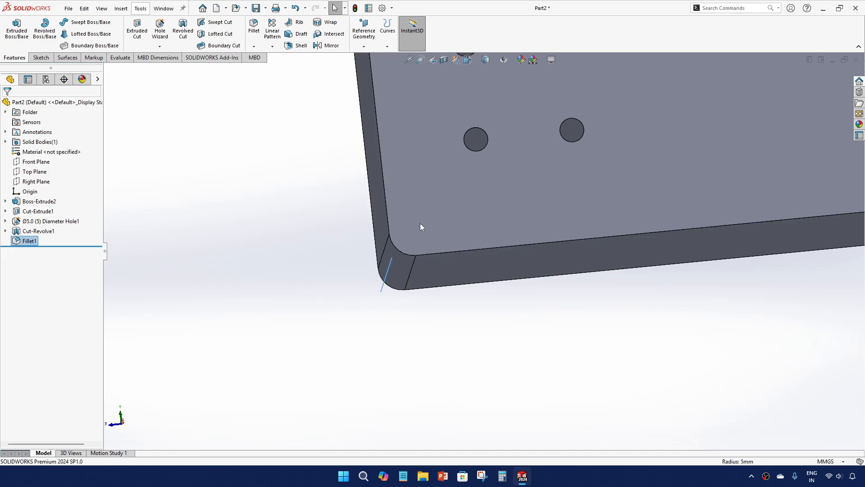
{"action": "type", "text": "1"}
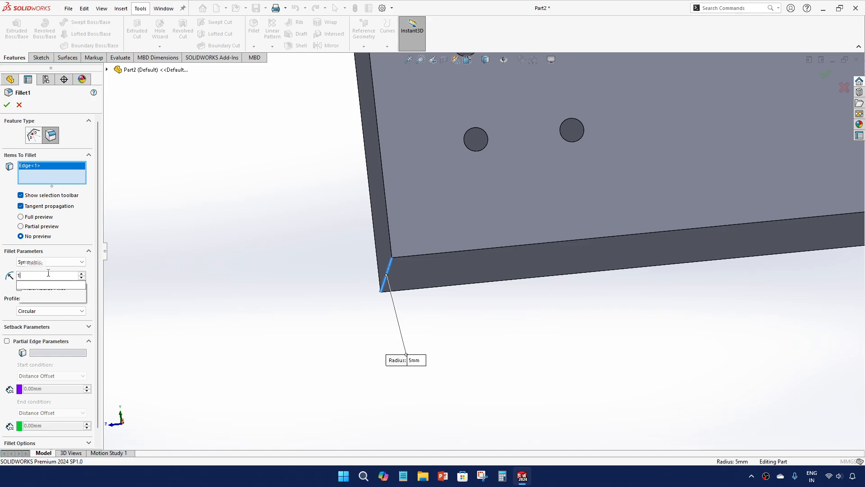
{"action": "type", "text": "0"}
{"action": "key", "text": "Return"}
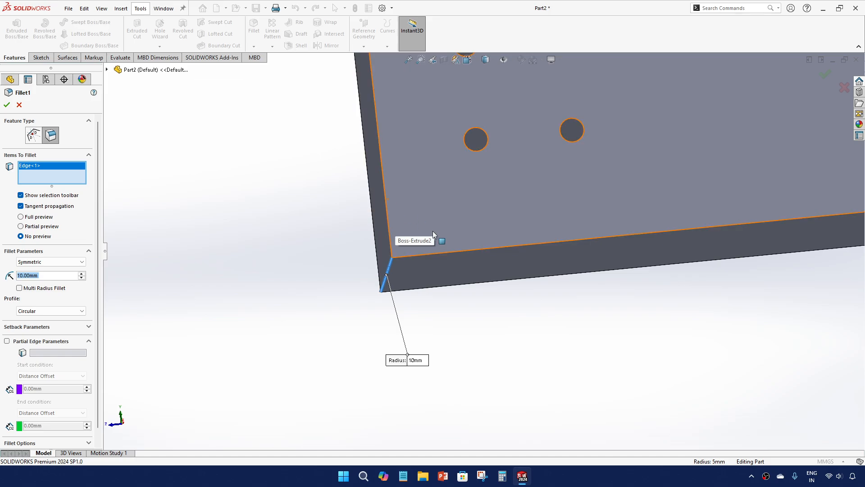
{"action": "left_click", "coordinate": [21, 219]}
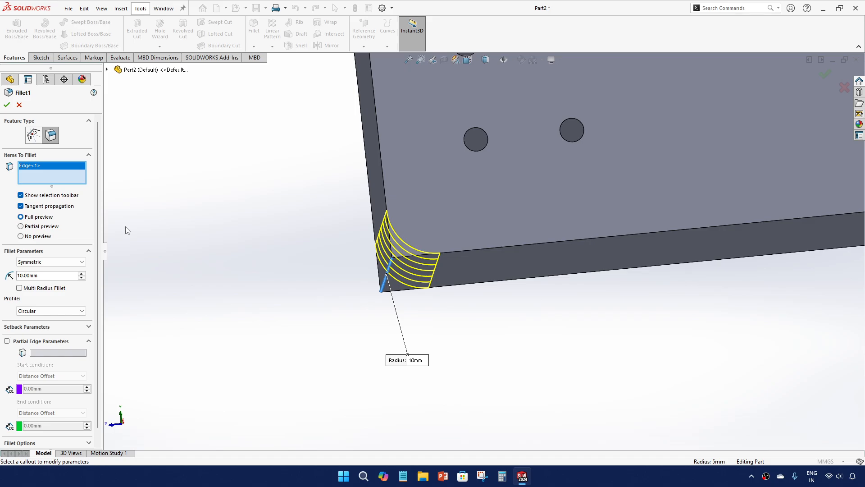
{"action": "middle_click_drag", "start_coordinate": [125, 226], "coordinate": [234, 273]}
Step: Increase the fillet radius to 30 mm, accept the edit and inspect the rounded corner
{"action": "left_click", "coordinate": [82, 273]}
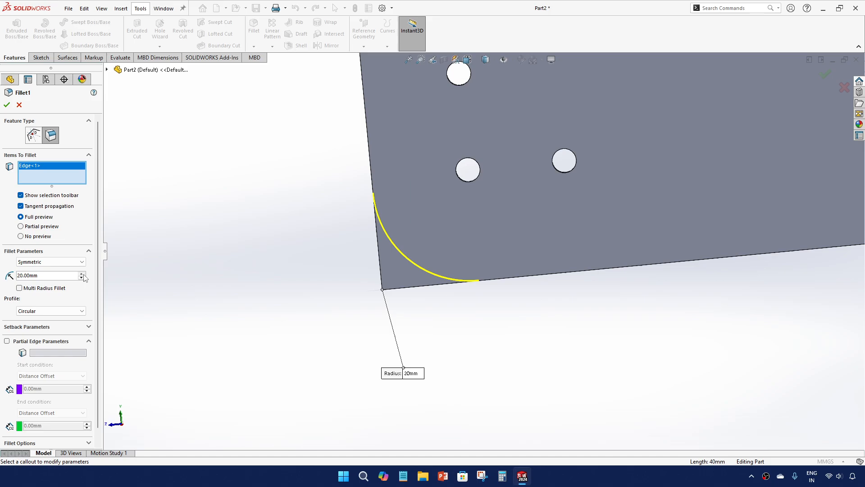
{"action": "left_click", "coordinate": [82, 274]}
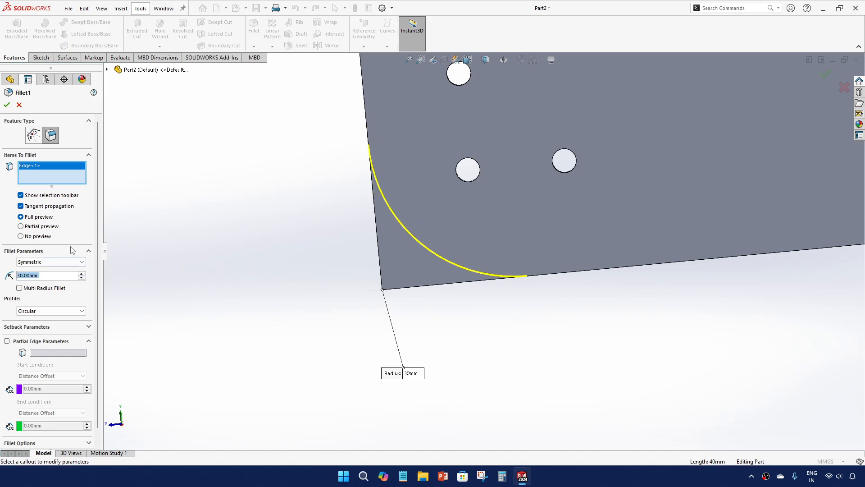
{"action": "left_click", "coordinate": [6, 104]}
{"action": "left_click", "coordinate": [231, 254]}
{"action": "scroll", "coordinate": [231, 254], "scroll_direction": "up", "scroll_amount": 7}
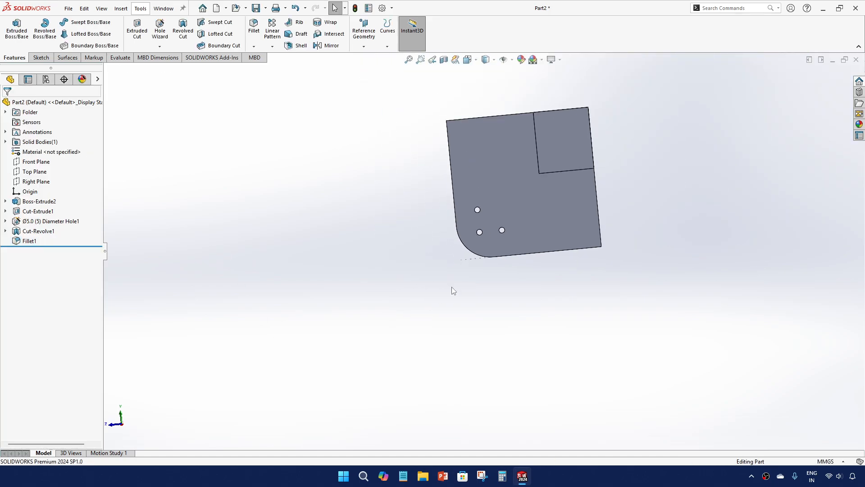
{"action": "scroll", "coordinate": [550, 219], "scroll_direction": "down", "scroll_amount": 5}
{"action": "middle_click_drag", "start_coordinate": [550, 219], "coordinate": [498, 231]}
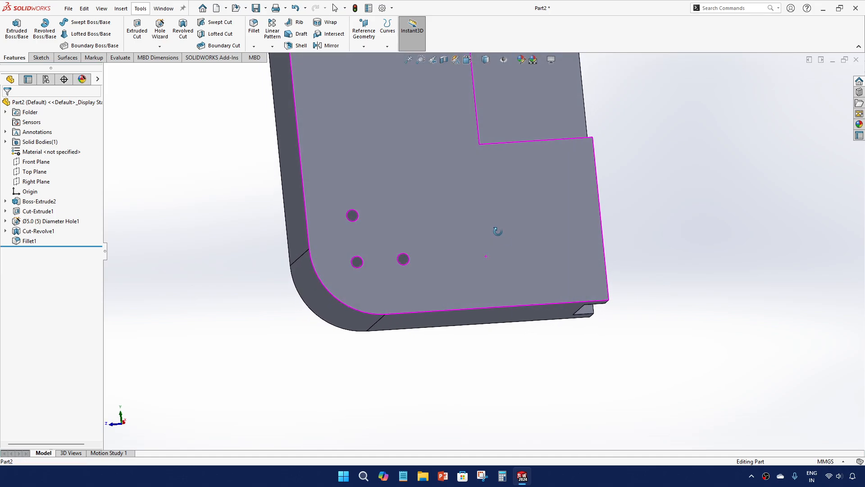
Step: Chamfer the block's short corner edge diagonally opposite the revolved cut, using a 15 mm distance at 45 degrees
{"action": "left_click", "coordinate": [256, 47]}
{"action": "left_click", "coordinate": [264, 68]}
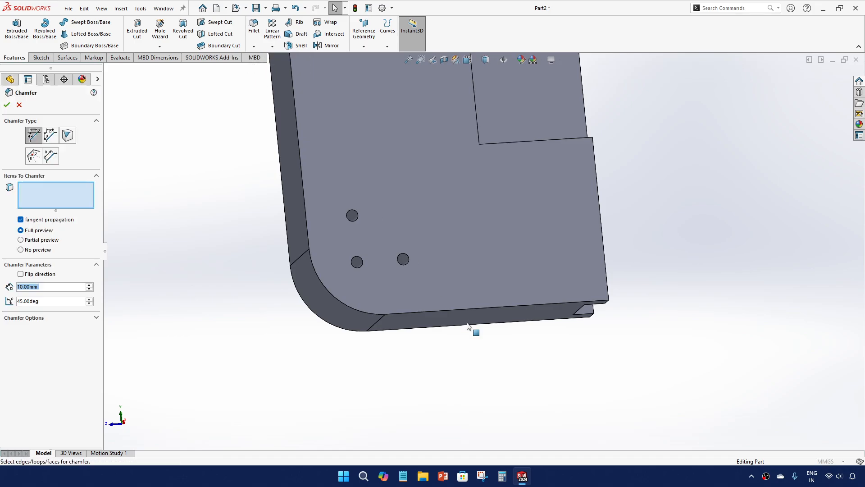
{"action": "scroll", "coordinate": [467, 315], "scroll_direction": "up", "scroll_amount": 5}
{"action": "scroll", "coordinate": [419, 234], "scroll_direction": "down", "scroll_amount": 4}
{"action": "middle_click_drag", "start_coordinate": [419, 235], "coordinate": [390, 246]}
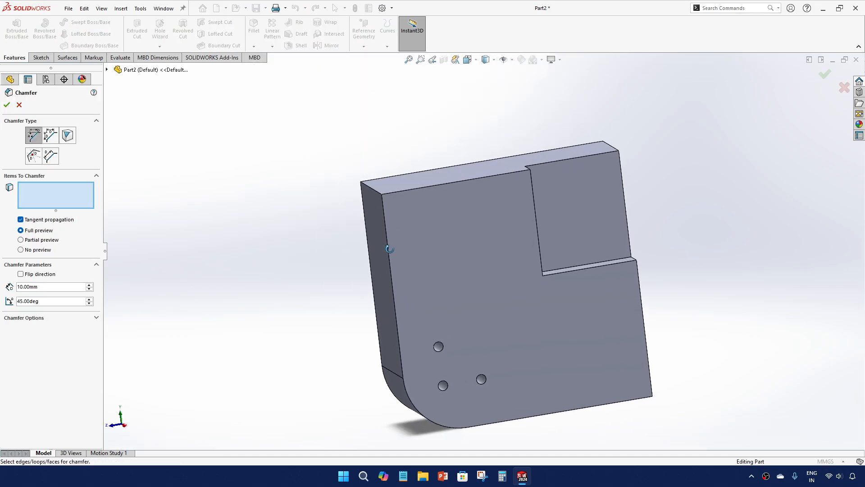
{"action": "scroll", "coordinate": [380, 225], "scroll_direction": "down", "scroll_amount": 2}
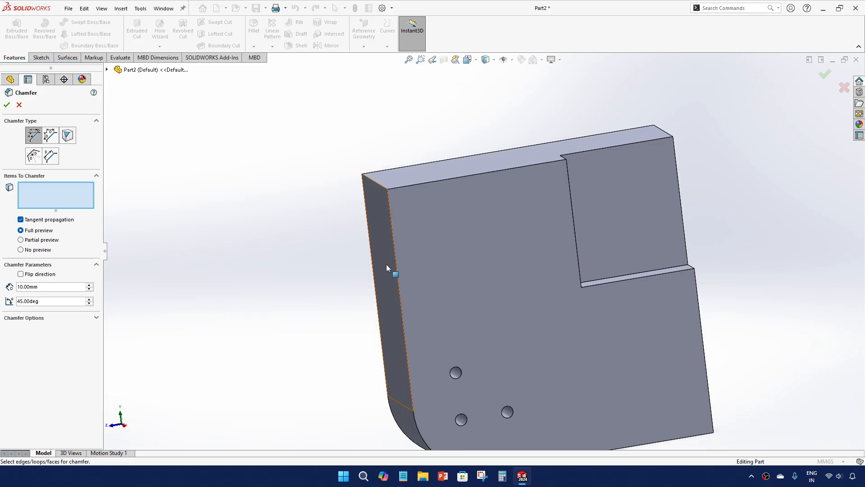
{"action": "left_click", "coordinate": [374, 194]}
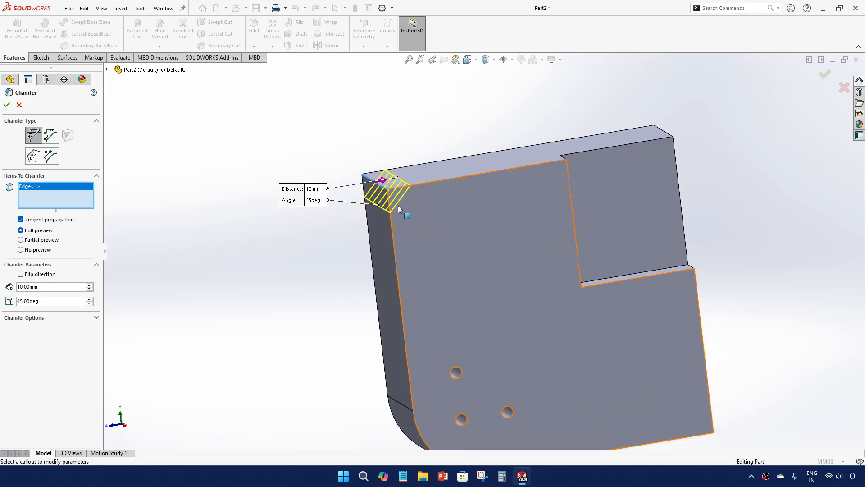
{"action": "middle_click_drag", "start_coordinate": [399, 227], "coordinate": [374, 211]}
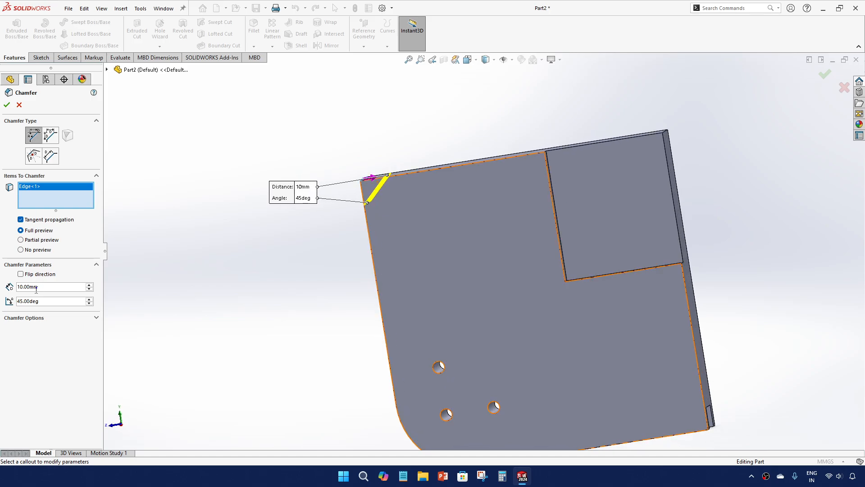
{"action": "left_click_drag", "start_coordinate": [45, 289], "coordinate": [2, 289]}
{"action": "type", "text": "15"}
{"action": "key", "text": "Return"}
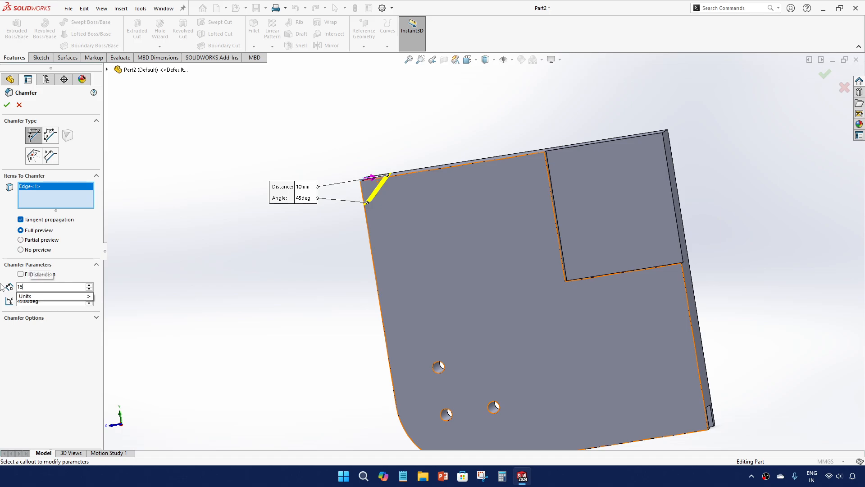
{"action": "left_click", "coordinate": [7, 104]}
{"action": "middle_click_drag", "start_coordinate": [330, 209], "coordinate": [473, 212]}
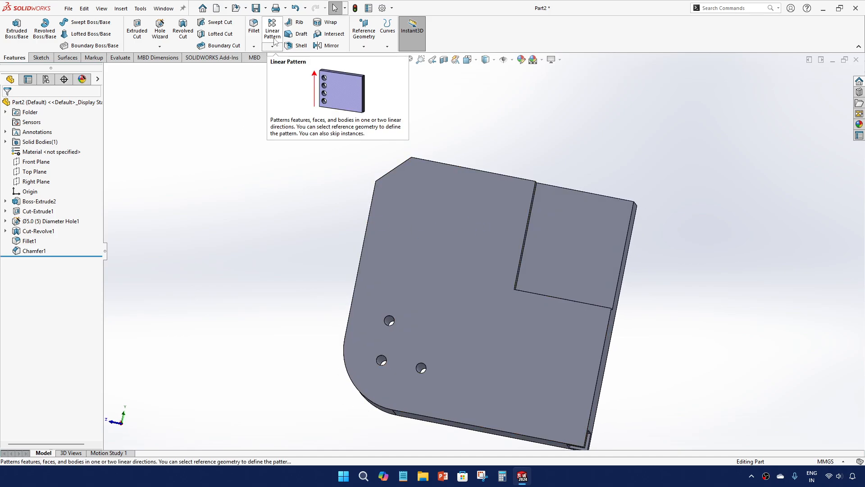
{"action": "scroll", "coordinate": [519, 264], "scroll_direction": "up", "scroll_amount": 5}
{"action": "middle_click_drag", "start_coordinate": [519, 265], "coordinate": [481, 242]}
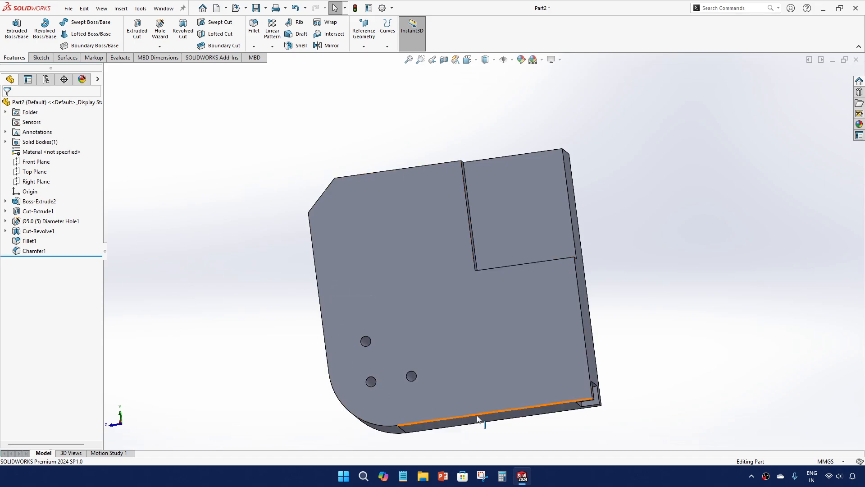
{"action": "middle_click_drag", "start_coordinate": [372, 309], "coordinate": [388, 330]}
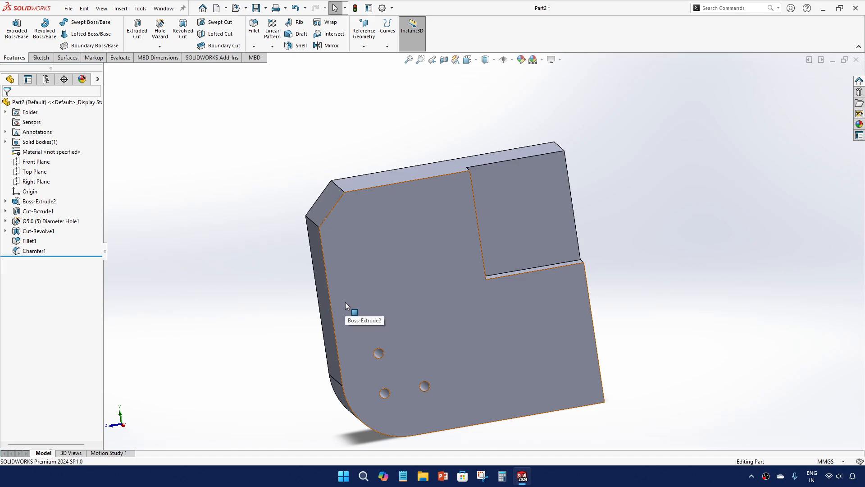
Step: Linear-pattern the three-hole feature along the block's straight lower edge with 60 mm spacing and 2 instances
{"action": "middle_click_drag", "start_coordinate": [345, 302], "coordinate": [686, 162]}
{"action": "middle_click_drag", "start_coordinate": [402, 290], "coordinate": [531, 299]}
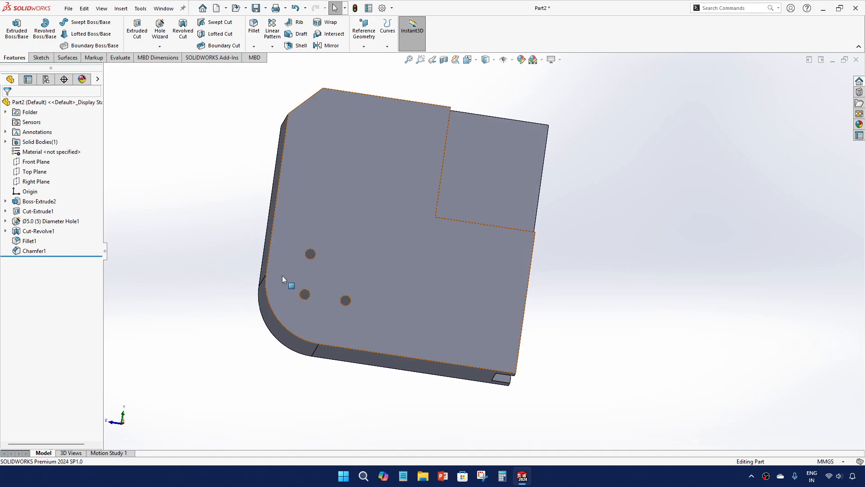
{"action": "left_click", "coordinate": [53, 224]}
{"action": "mouse_move", "coordinate": [186, 305]}
{"action": "middle_mouse_down"}
{"action": "mouse_move", "coordinate": [173, 363]}
{"action": "mouse_move", "coordinate": [175, 266]}
{"action": "middle_mouse_up"}
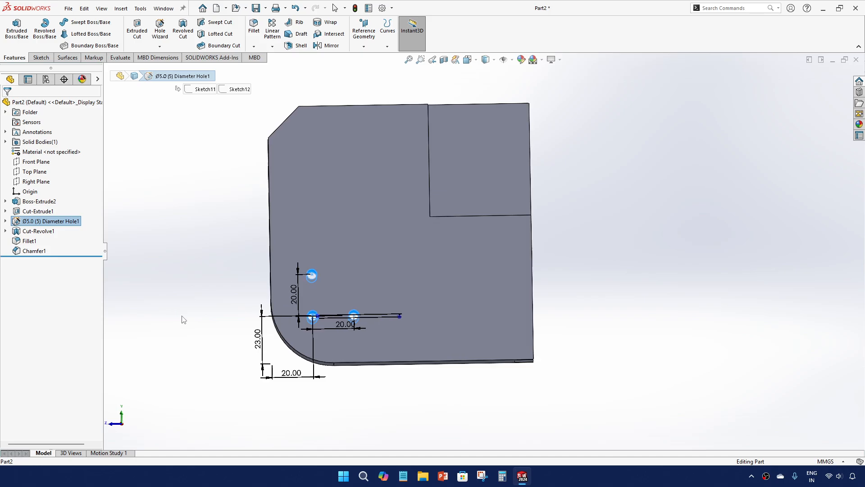
{"action": "left_click", "coordinate": [273, 32]}
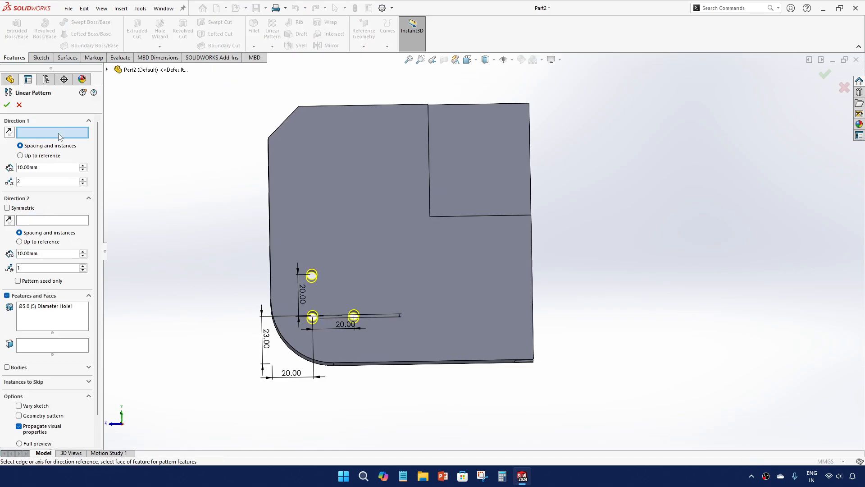
{"action": "left_click", "coordinate": [414, 362]}
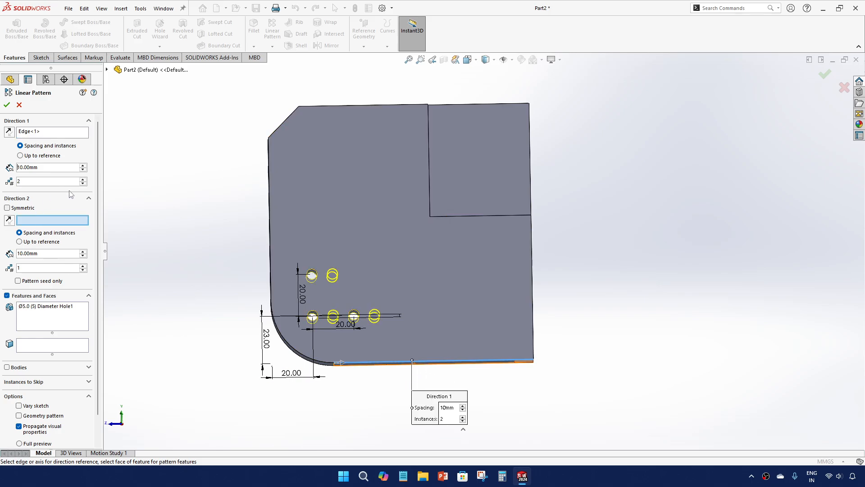
{"action": "left_click", "coordinate": [83, 165]}
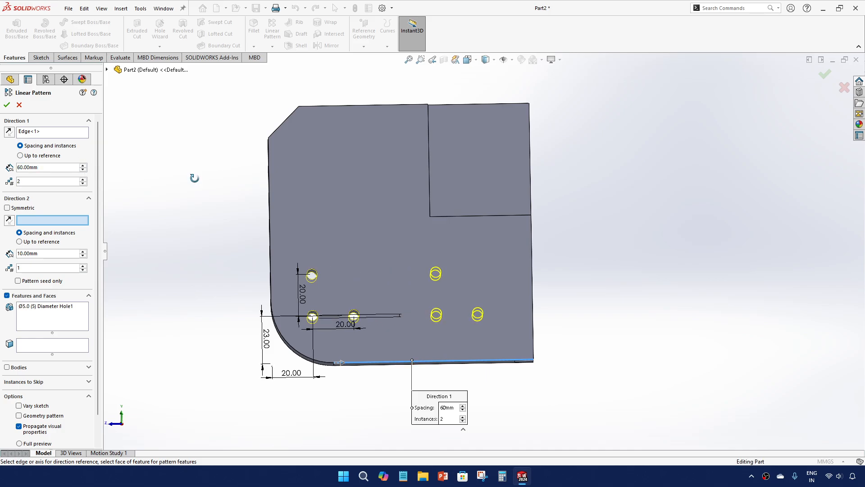
{"action": "mouse_move", "coordinate": [193, 178]}
{"action": "middle_mouse_down"}
{"action": "mouse_move", "coordinate": [189, 201]}
{"action": "mouse_move", "coordinate": [200, 183]}
{"action": "middle_mouse_up"}
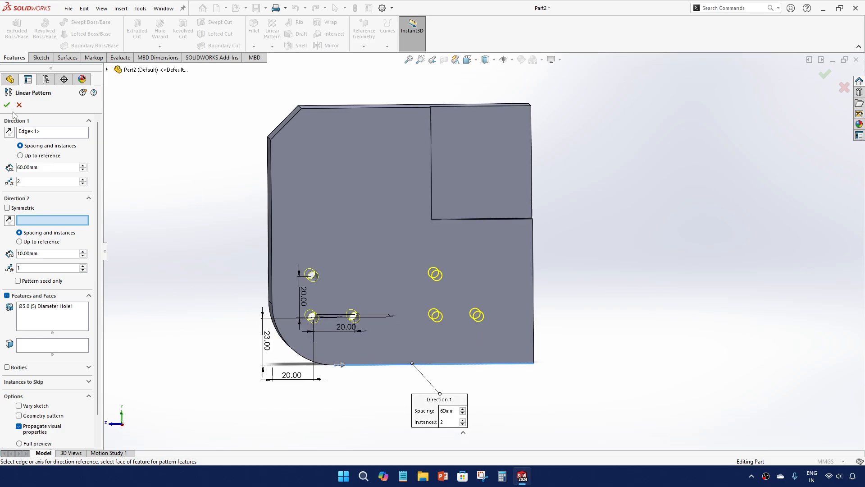
{"action": "key", "text": "Return"}
{"action": "middle_click_drag", "start_coordinate": [190, 256], "coordinate": [181, 223]}
Step: Reopen the linear hole pattern for editing and set its first direction to 30 mm spacing with 3 instances
{"action": "left_click", "coordinate": [33, 260]}
{"action": "left_click", "coordinate": [43, 251]}
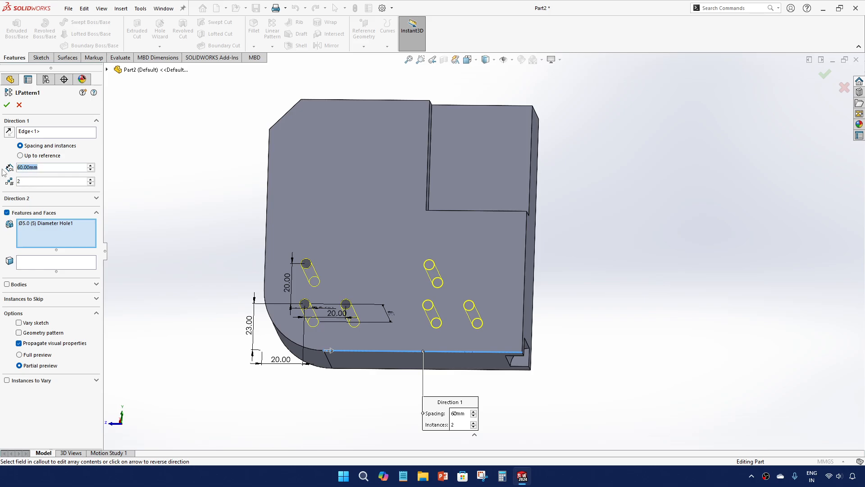
{"action": "type", "text": "30"}
{"action": "key", "text": "Return"}
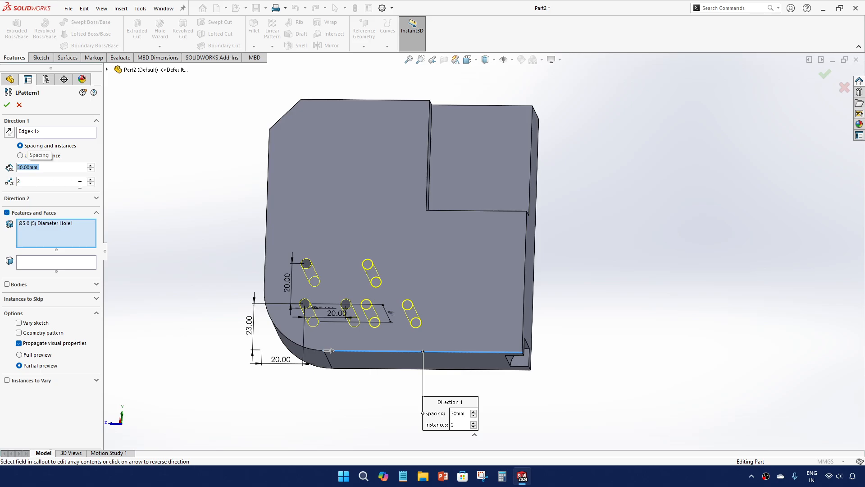
{"action": "left_click", "coordinate": [90, 180]}
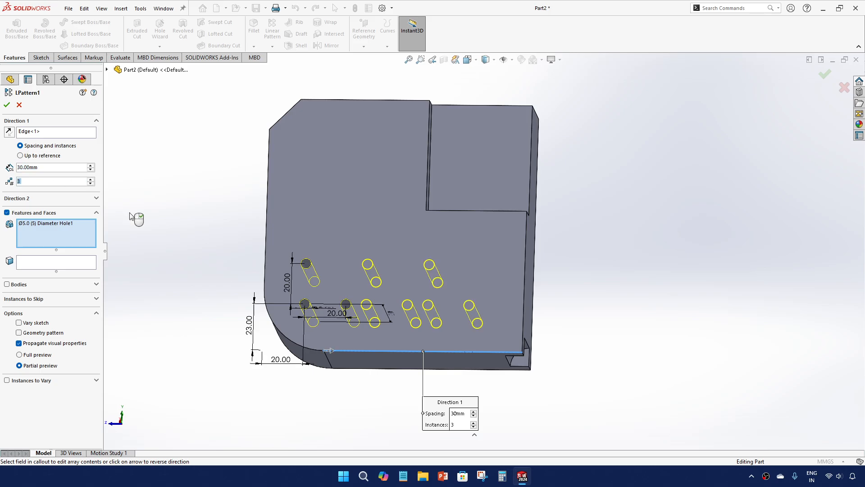
{"action": "middle_click_drag", "start_coordinate": [191, 216], "coordinate": [310, 281]}
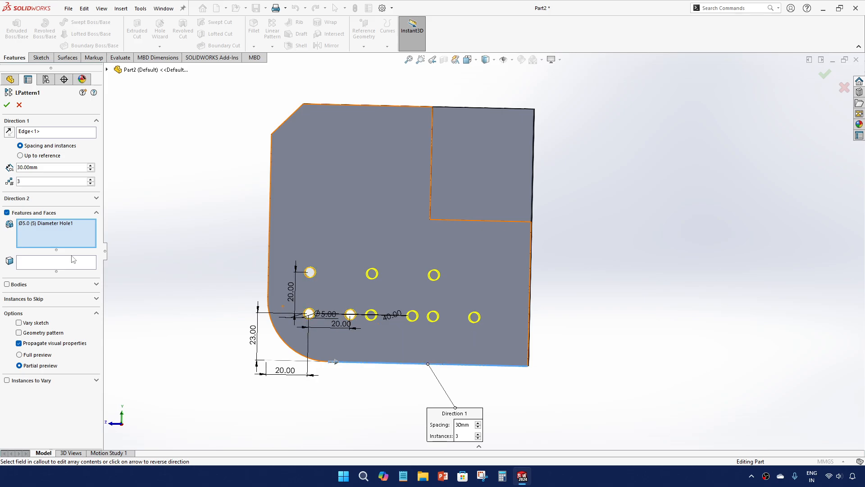
Step: Accept the linear pattern of the 5 mm diameter holes and delete the pattern feature from the part
{"action": "key", "text": "Return"}
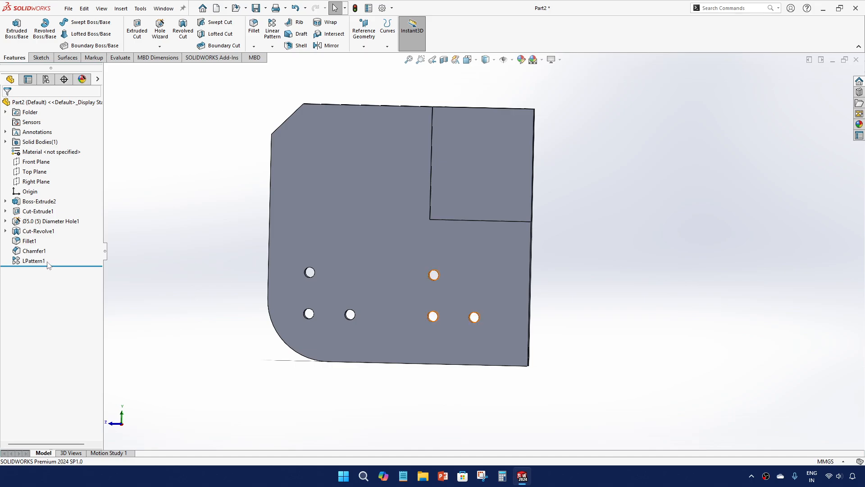
{"action": "left_click", "coordinate": [38, 262]}
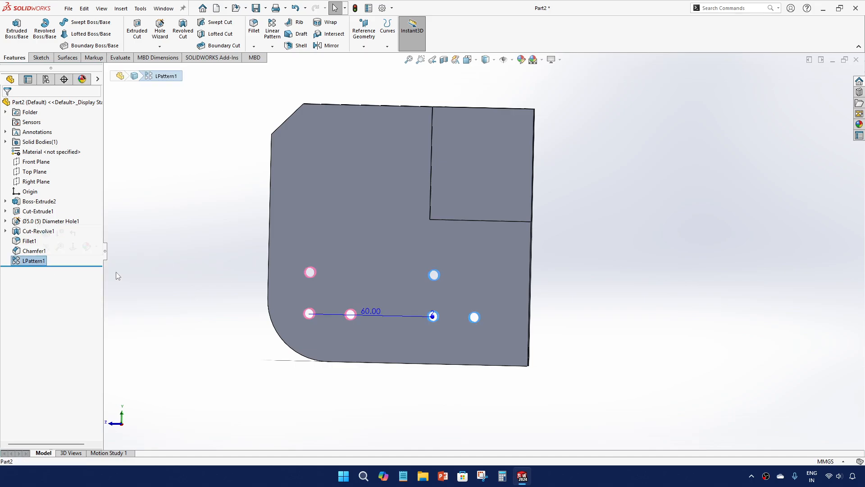
{"action": "key", "text": "Delete"}
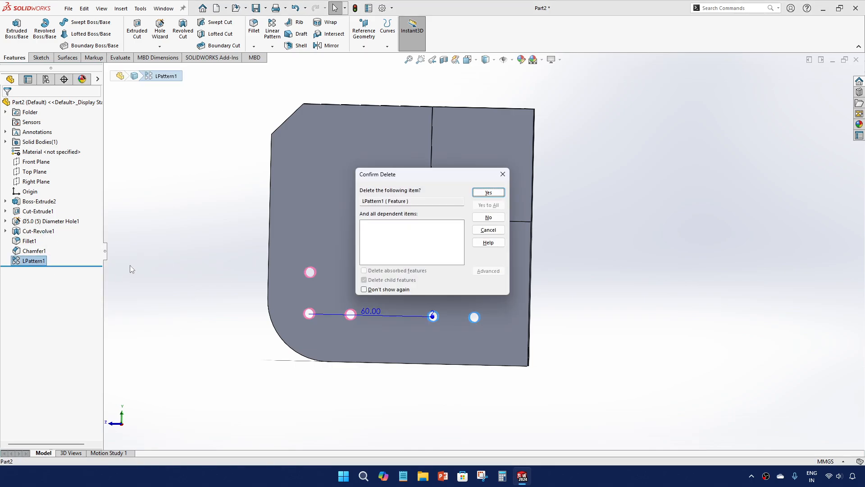
{"action": "left_click", "coordinate": [489, 192]}
{"action": "middle_click_drag", "start_coordinate": [153, 238], "coordinate": [158, 196]}
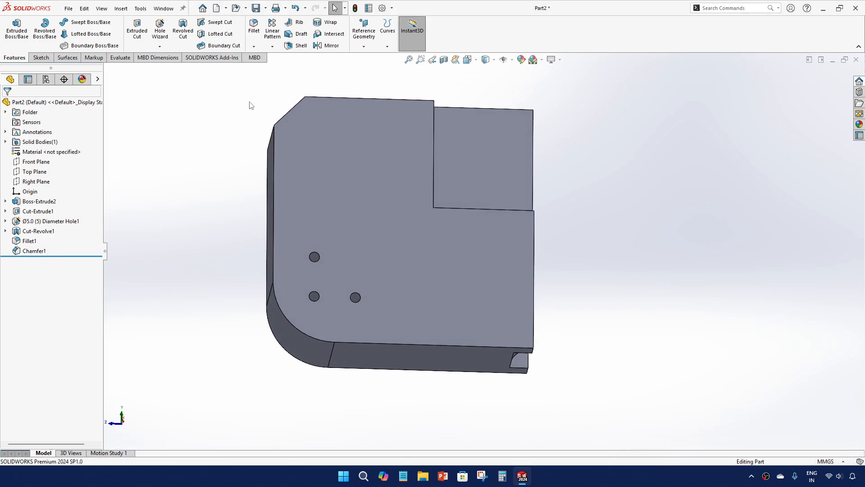
{"action": "left_click", "coordinate": [272, 46]}
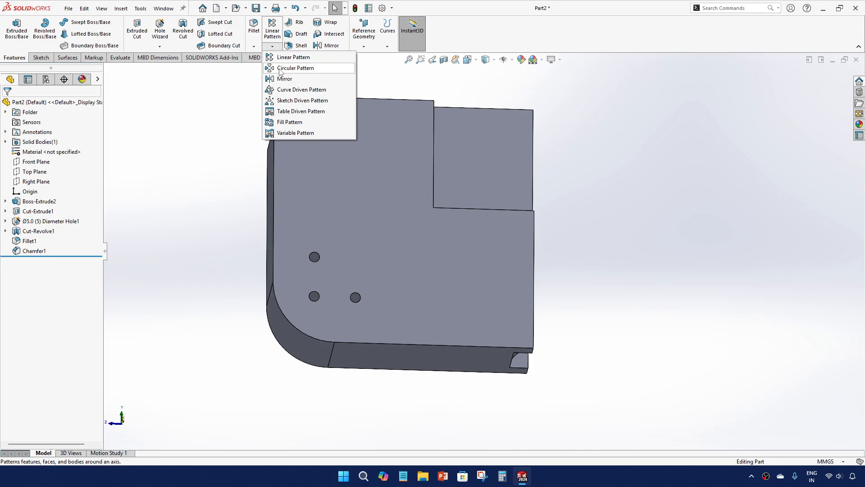
{"action": "left_click", "coordinate": [281, 68]}
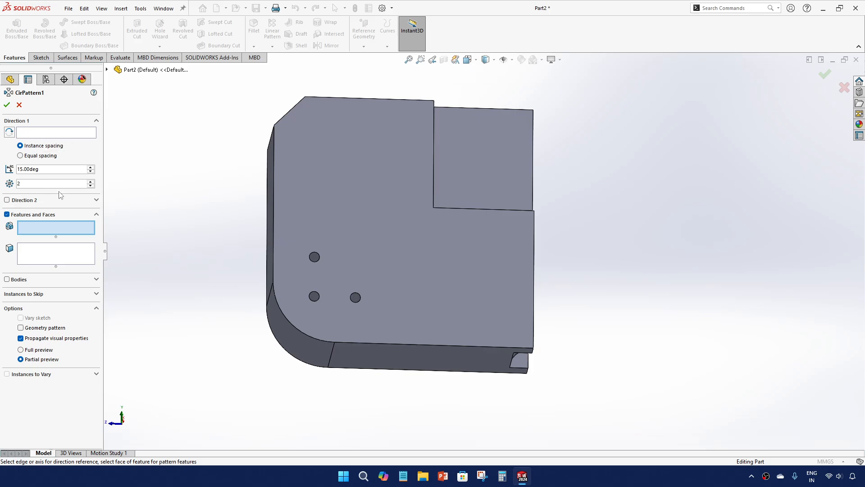
{"action": "key", "text": "Escape"}
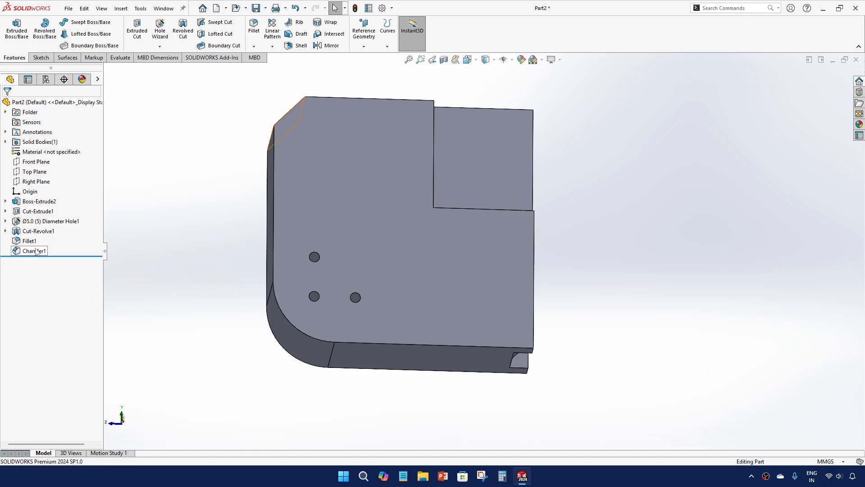
Step: Orient the part to the Left view and start an extruded boss sketch on the large flat face with three holes
{"action": "scroll", "coordinate": [465, 271], "scroll_direction": "up", "scroll_amount": 3}
{"action": "scroll", "coordinate": [496, 261], "scroll_direction": "down", "scroll_amount": 3}
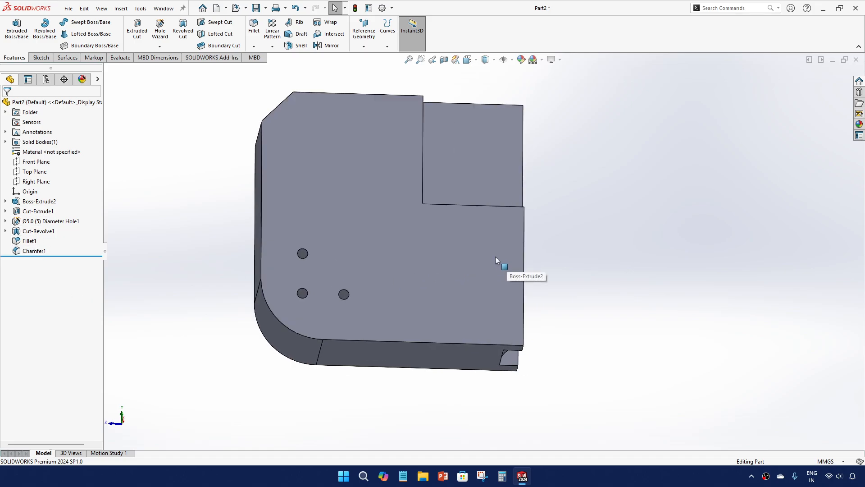
{"action": "mouse_move", "coordinate": [495, 257]}
{"action": "middle_mouse_down"}
{"action": "mouse_move", "coordinate": [485, 211]}
{"action": "mouse_move", "coordinate": [485, 260]}
{"action": "middle_mouse_up"}
{"action": "scroll", "coordinate": [405, 265], "scroll_direction": "up", "scroll_amount": 2}
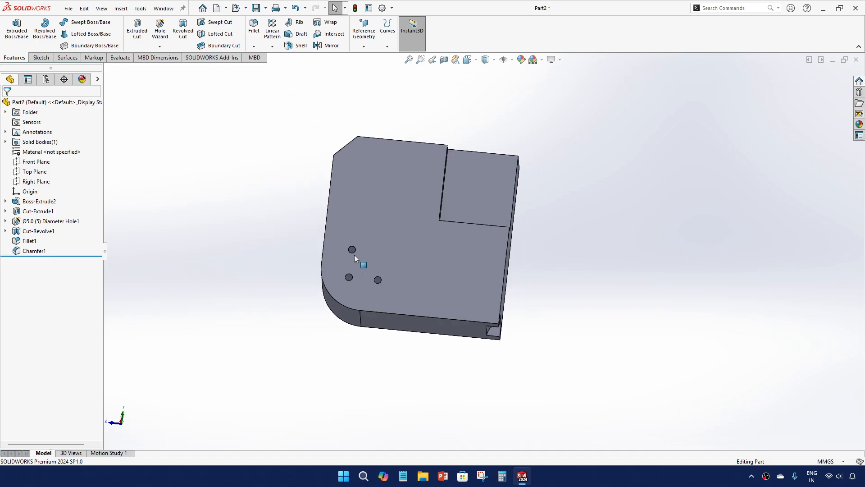
{"action": "middle_click_drag", "start_coordinate": [356, 258], "coordinate": [506, 193]}
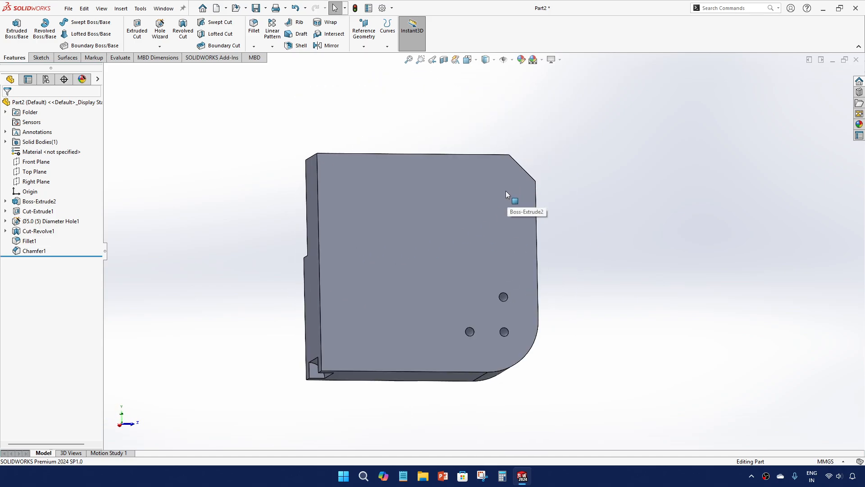
{"action": "scroll", "coordinate": [376, 147], "scroll_direction": "down", "scroll_amount": 2}
{"action": "mouse_move", "coordinate": [352, 190]}
{"action": "middle_mouse_down"}
{"action": "mouse_move", "coordinate": [347, 224]}
{"action": "mouse_move", "coordinate": [344, 200]}
{"action": "middle_mouse_up"}
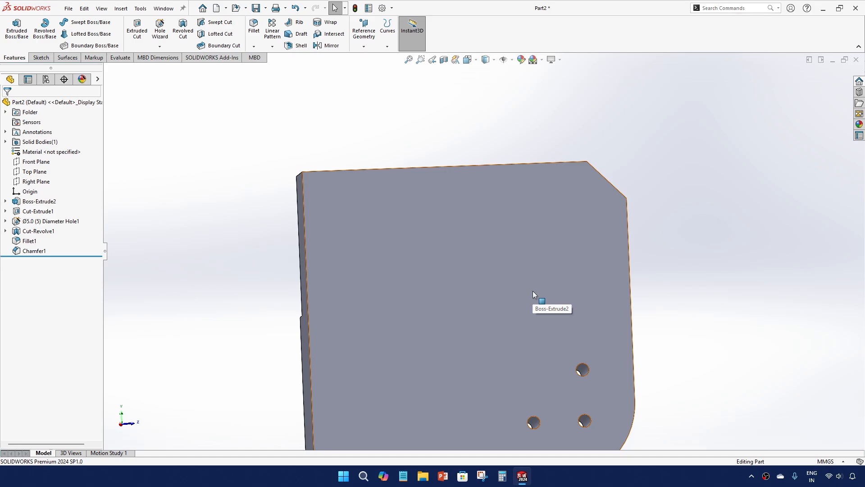
{"action": "scroll", "coordinate": [359, 153], "scroll_direction": "up", "scroll_amount": 2}
{"action": "key", "text": "space"}
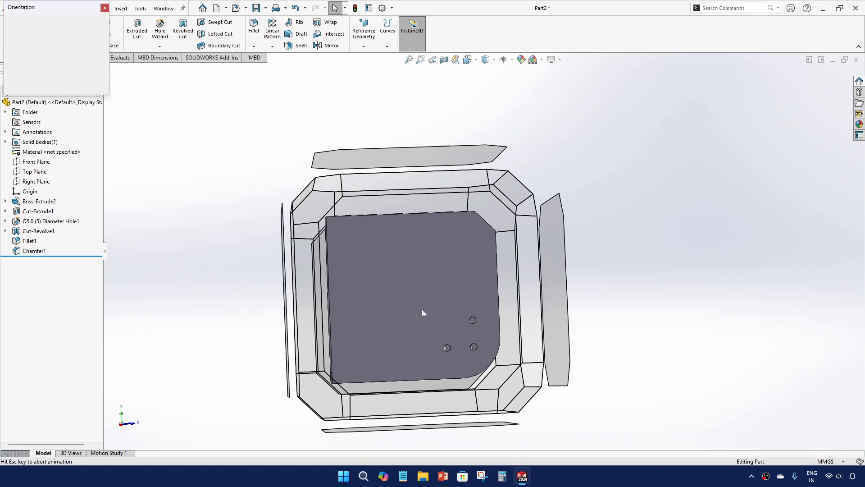
{"action": "left_click", "coordinate": [387, 309]}
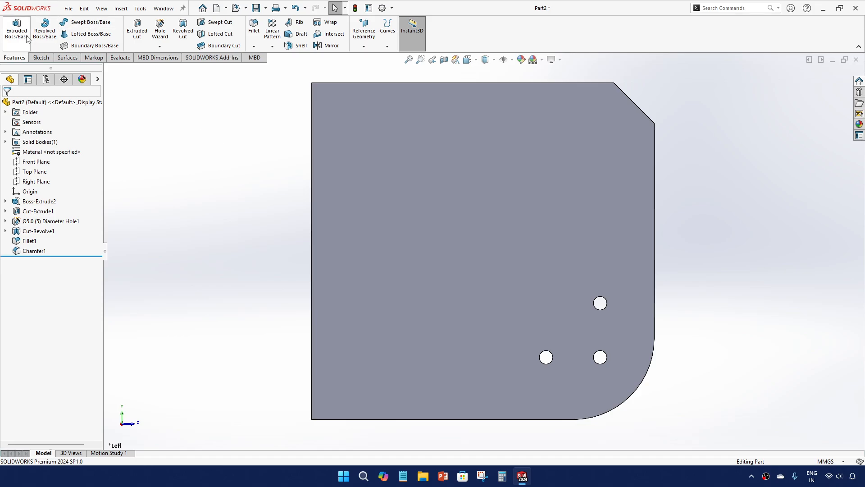
{"action": "left_click", "coordinate": [18, 40]}
{"action": "left_click", "coordinate": [455, 226]}
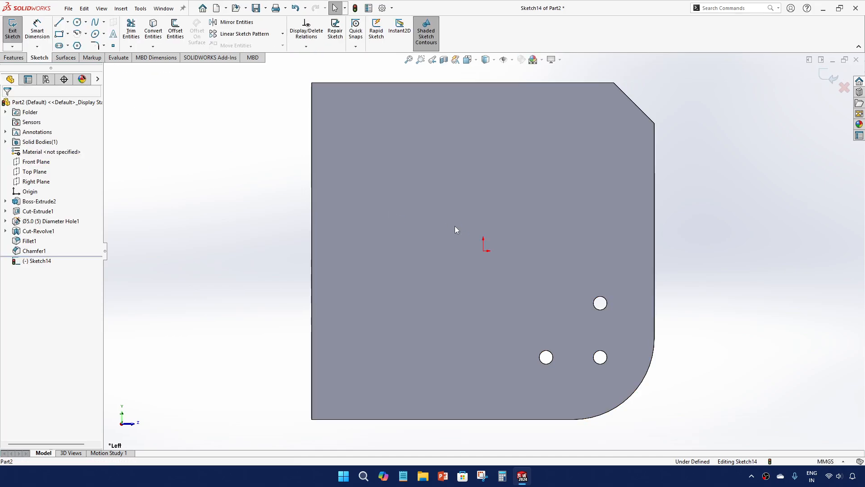
Step: Sketch a circle about 8.5 mm in diameter on the flat face and make its centre coincident with the origin
{"action": "left_click", "coordinate": [77, 22]}
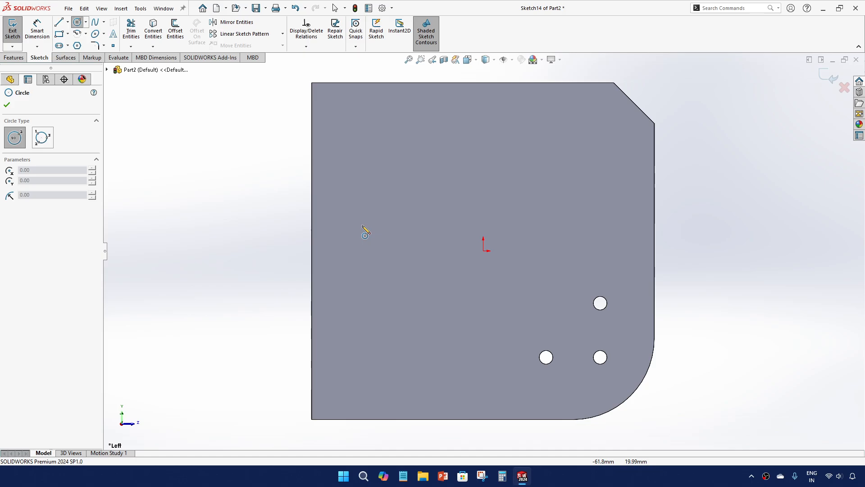
{"action": "left_click", "coordinate": [397, 298]}
{"action": "left_click", "coordinate": [408, 306]}
{"action": "key", "text": "Escape"}
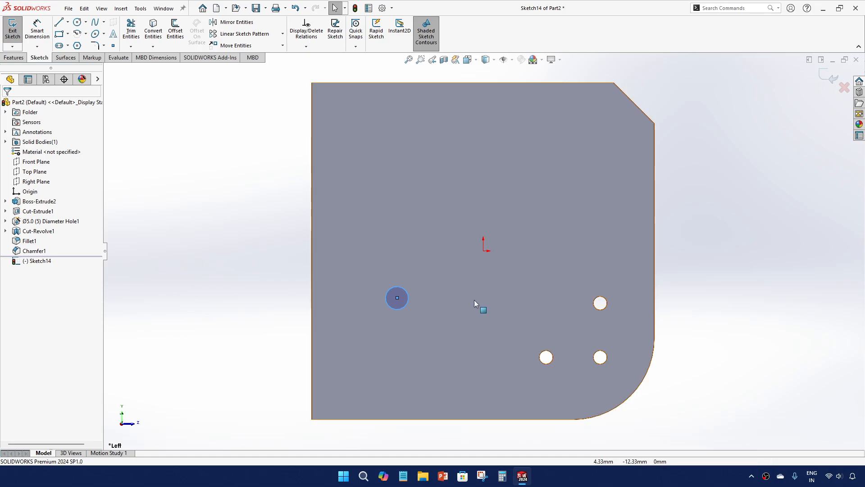
{"action": "left_click_drag", "start_coordinate": [397, 298], "coordinate": [483, 250]}
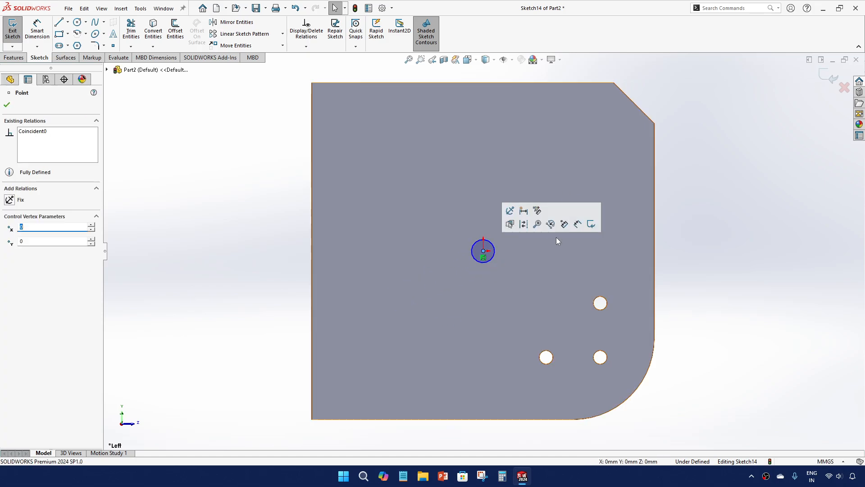
{"action": "key", "text": "Escape"}
Step: Extrude the circle as a blind 10 mm boss merged with the plate
{"action": "right_click_drag", "start_coordinate": [432, 261], "coordinate": [457, 333]}
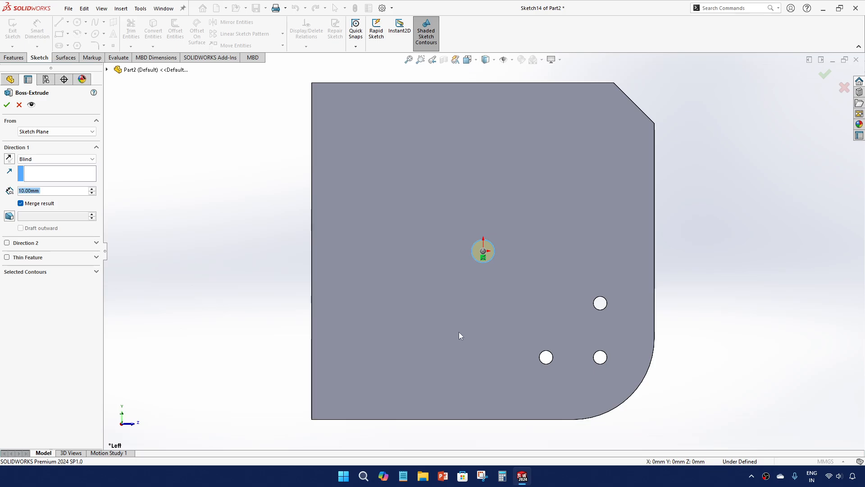
{"action": "middle_click_drag", "start_coordinate": [459, 332], "coordinate": [498, 205]}
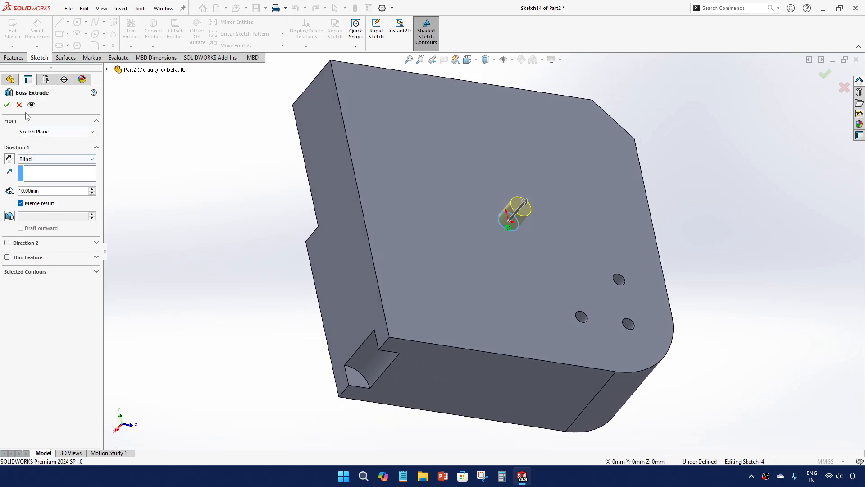
{"action": "left_click", "coordinate": [7, 105]}
{"action": "left_click", "coordinate": [135, 191]}
{"action": "scroll", "coordinate": [338, 208], "scroll_direction": "up", "scroll_amount": 2}
{"action": "scroll", "coordinate": [448, 220], "scroll_direction": "down", "scroll_amount": 3}
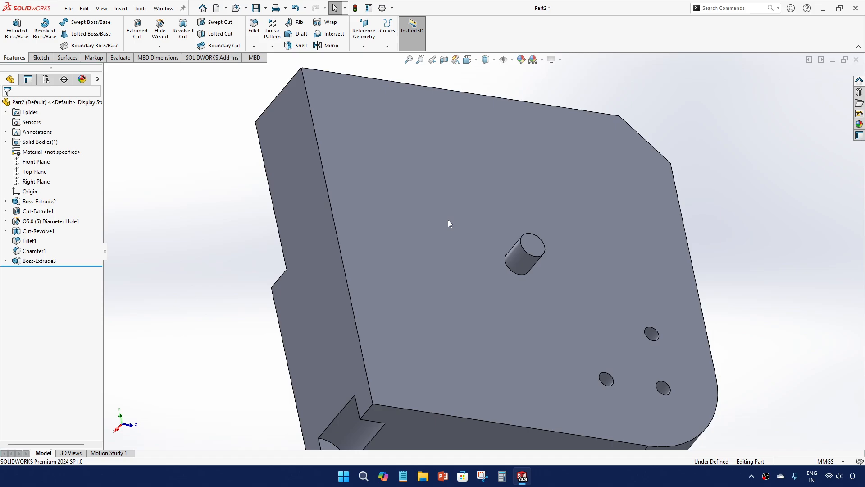
Step: Sketch a corner rectangle about 10.7 by 10.8 mm on the same flat face, below and left of the cylindrical boss
{"action": "middle_click_drag", "start_coordinate": [446, 220], "coordinate": [423, 256]}
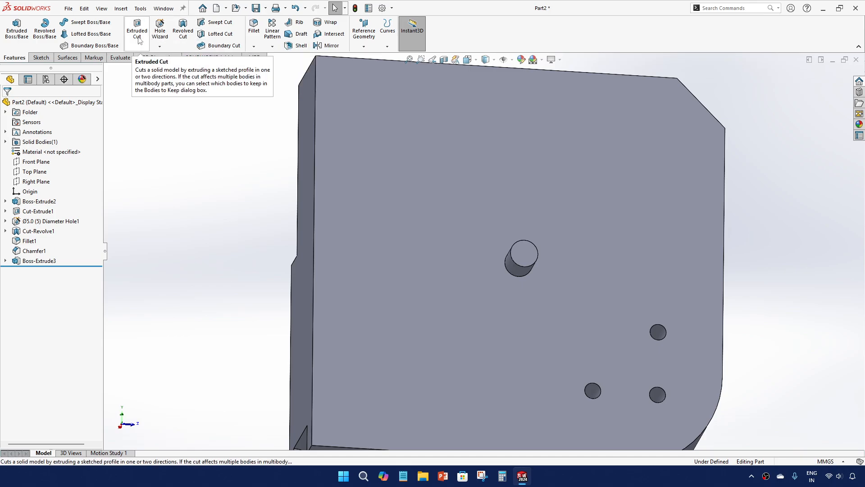
{"action": "left_click", "coordinate": [20, 36]}
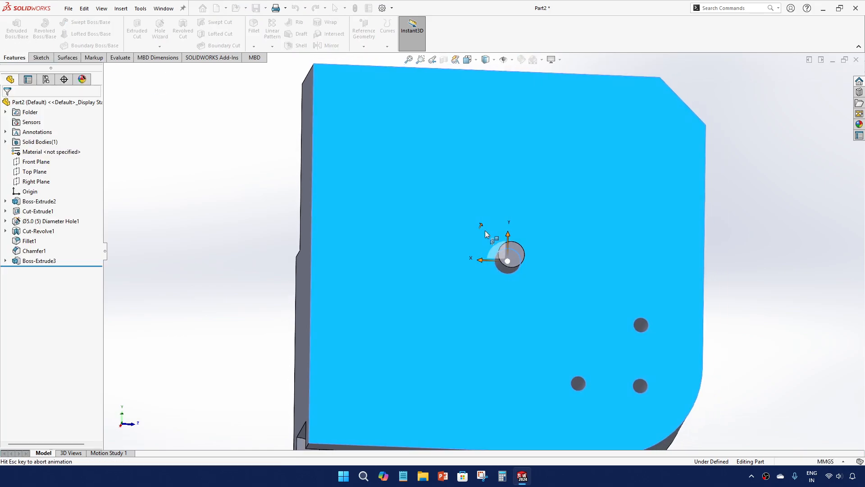
{"action": "left_click", "coordinate": [477, 239]}
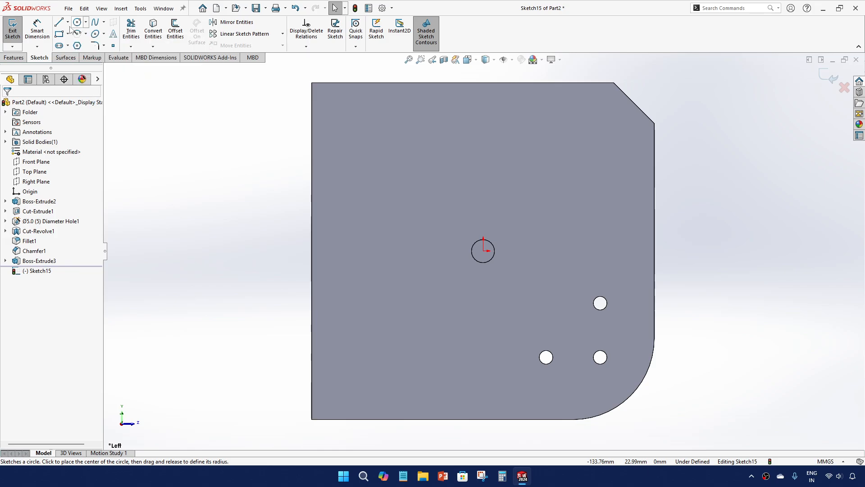
{"action": "left_click", "coordinate": [59, 34]}
{"action": "left_click", "coordinate": [415, 287]}
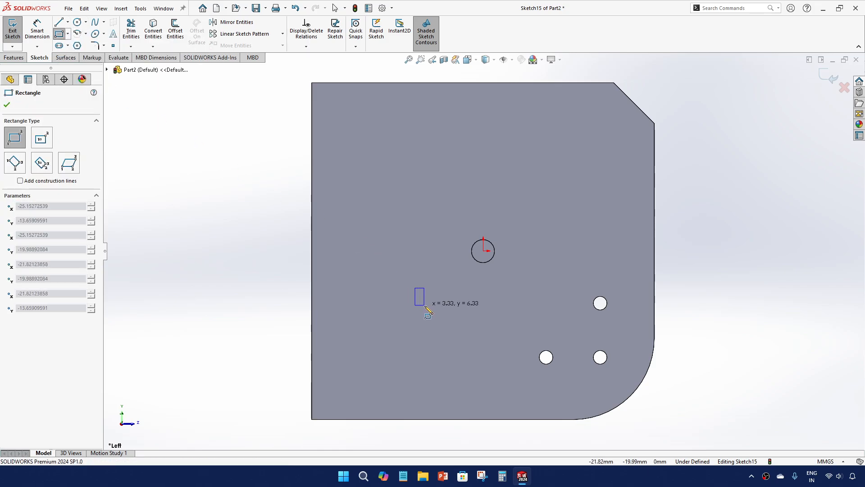
{"action": "left_click", "coordinate": [444, 317]}
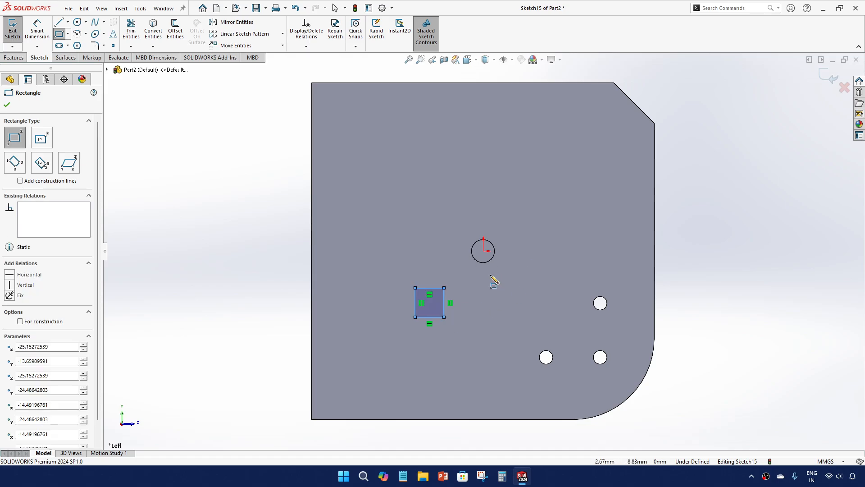
{"action": "key", "text": "Escape"}
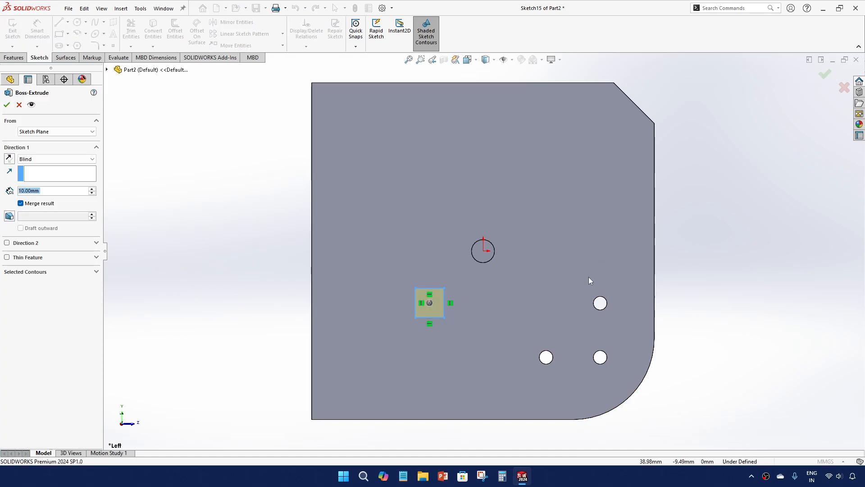
Step: Extrude the rectangle as a blind 10 mm boss merged with the plate
{"action": "left_click", "coordinate": [7, 104]}
{"action": "key", "text": "f"}
{"action": "scroll", "coordinate": [506, 229], "scroll_direction": "down", "scroll_amount": 2}
{"action": "middle_click_drag", "start_coordinate": [506, 229], "coordinate": [418, 265]}
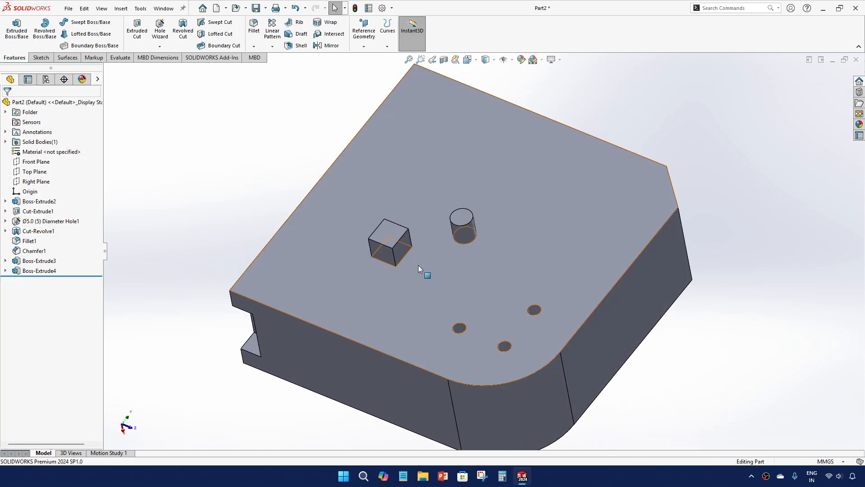
Step: Start a circular pattern of the rectangular boss, using the cylindrical boss's side face as the rotation reference
{"action": "left_click", "coordinate": [56, 272]}
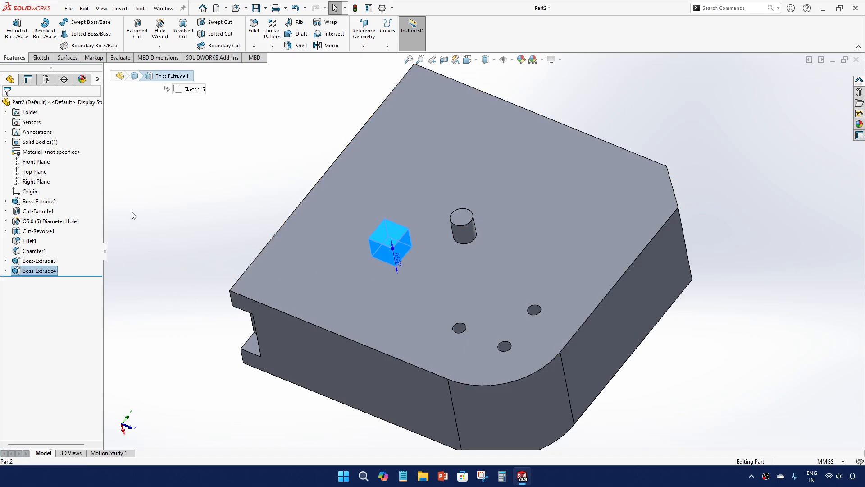
{"action": "left_click", "coordinate": [157, 208]}
{"action": "left_click", "coordinate": [42, 271]}
{"action": "left_click", "coordinate": [272, 46]}
{"action": "left_click", "coordinate": [287, 69]}
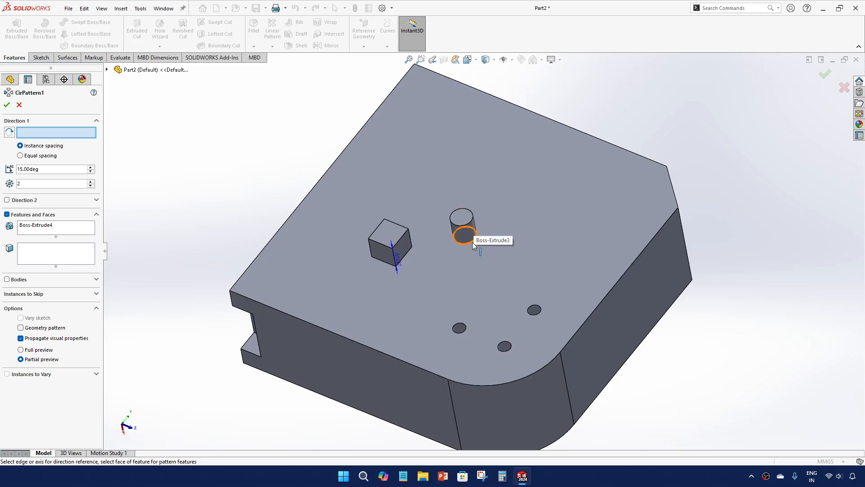
{"action": "scroll", "coordinate": [472, 244], "scroll_direction": "down", "scroll_amount": 3}
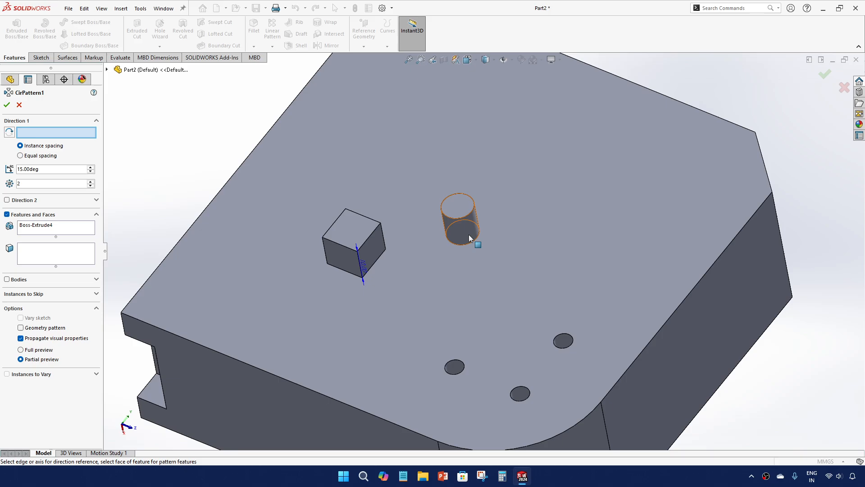
{"action": "left_click", "coordinate": [467, 233]}
{"action": "middle_click_drag", "start_coordinate": [422, 247], "coordinate": [426, 277]}
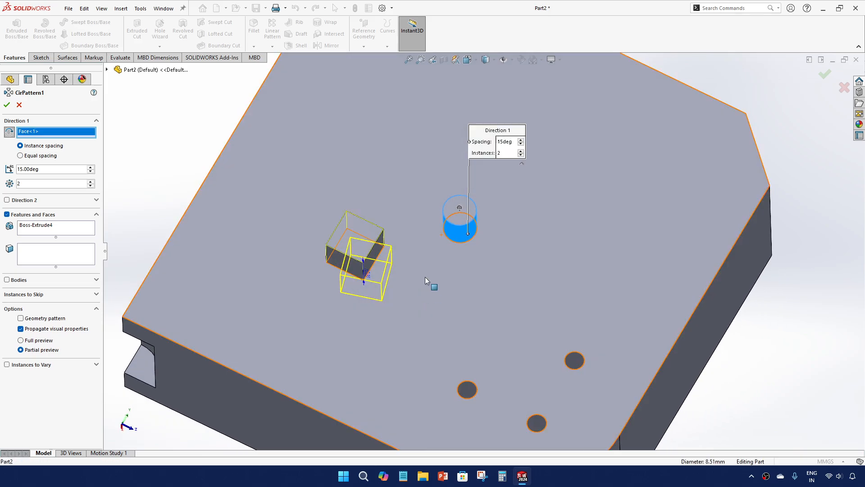
{"action": "scroll", "coordinate": [467, 245], "scroll_direction": "up", "scroll_amount": 2}
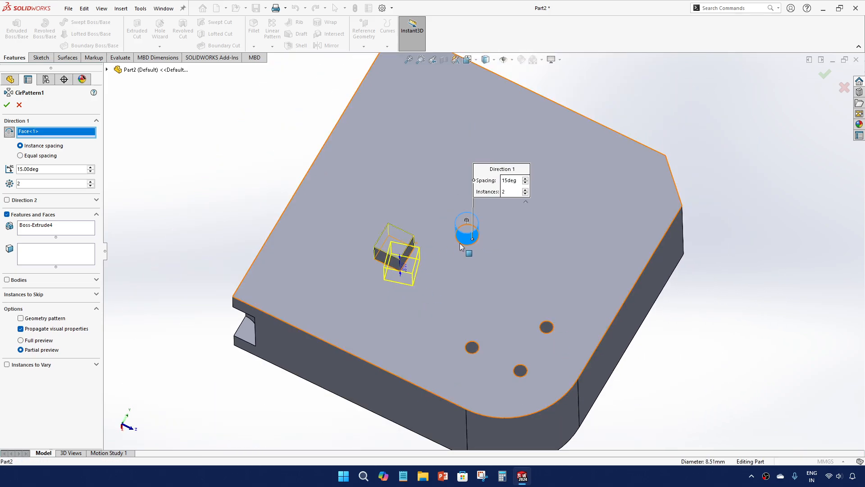
Step: Set the circular pattern of the rectangular boss to 8 instances
{"action": "left_click", "coordinate": [93, 182]}
{"action": "left_click", "coordinate": [93, 181]}
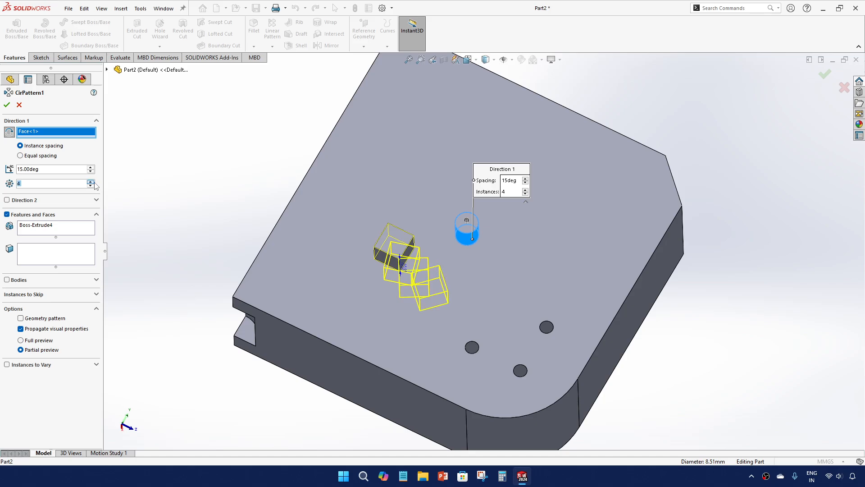
{"action": "left_click", "coordinate": [93, 182]}
{"action": "left_click", "coordinate": [92, 182]}
{"action": "left_click", "coordinate": [92, 182]}
{"action": "left_click", "coordinate": [93, 182]}
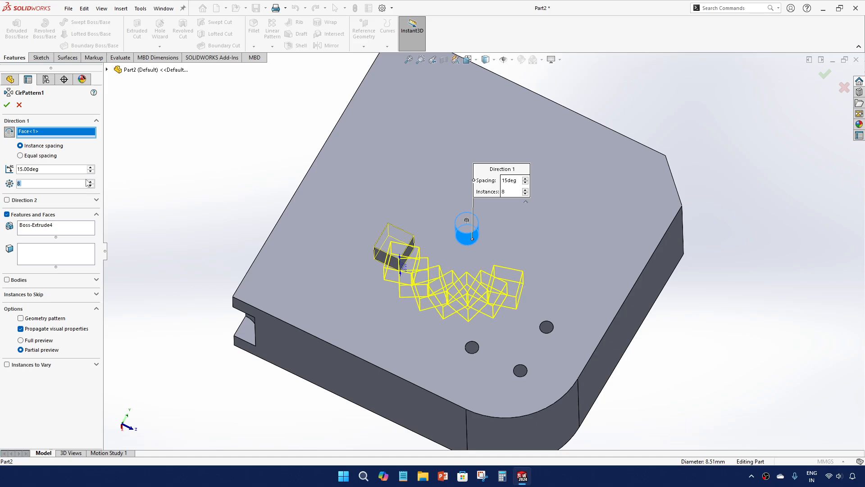
Step: Set the circular pattern's instance spacing to 45 degrees and create the pattern around the cylindrical boss
{"action": "left_click", "coordinate": [90, 168]}
{"action": "left_click", "coordinate": [90, 168]}
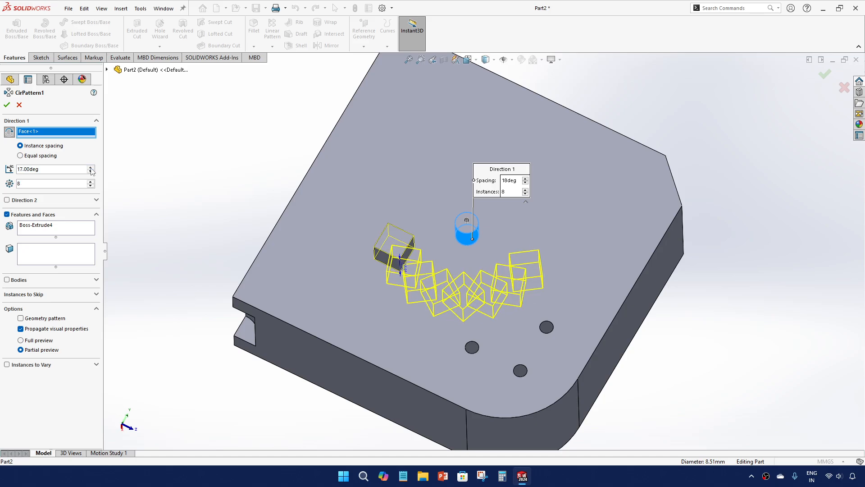
{"action": "left_click", "coordinate": [90, 168]}
{"action": "left_click", "coordinate": [90, 168]}
{"action": "left_click", "coordinate": [91, 167]}
{"action": "left_click", "coordinate": [91, 168]}
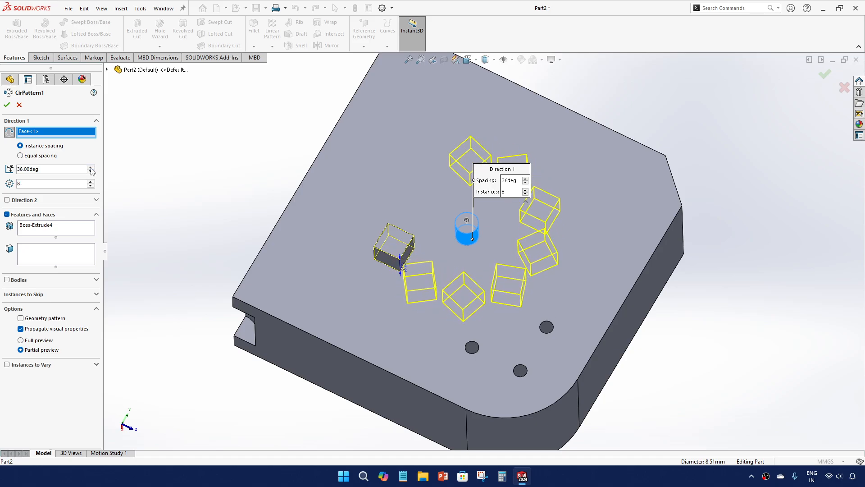
{"action": "left_click", "coordinate": [91, 168]}
{"action": "left_click", "coordinate": [91, 168]}
{"action": "middle_click_drag", "start_coordinate": [246, 207], "coordinate": [251, 251]}
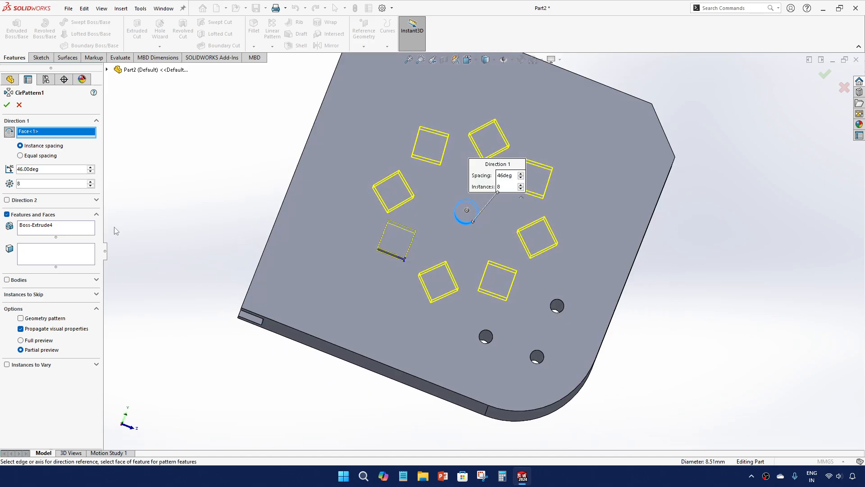
{"action": "left_click", "coordinate": [91, 171]}
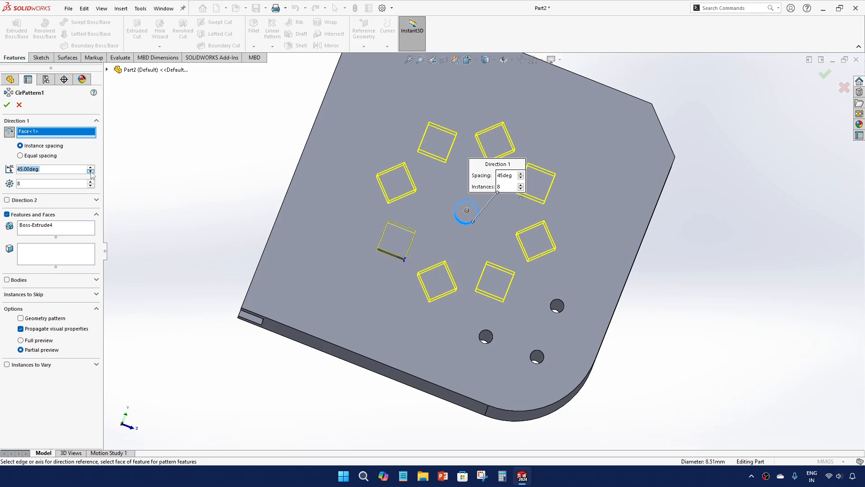
{"action": "left_click", "coordinate": [7, 104]}
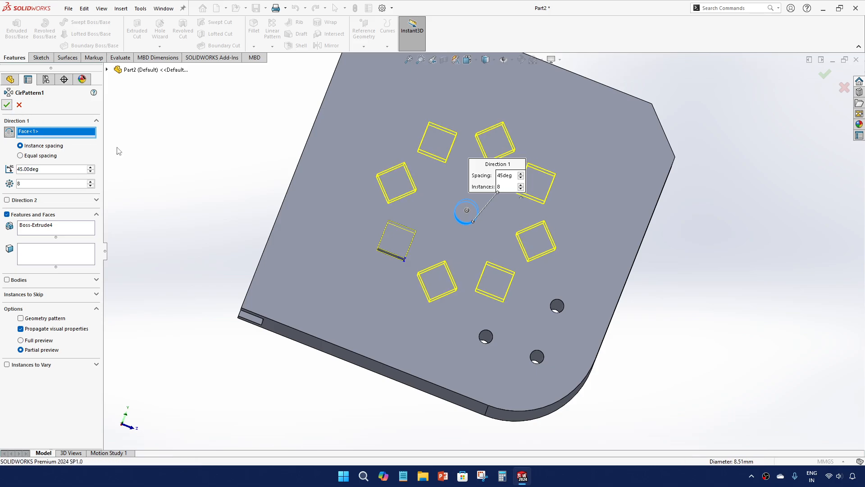
{"action": "middle_click_drag", "start_coordinate": [223, 188], "coordinate": [309, 212]}
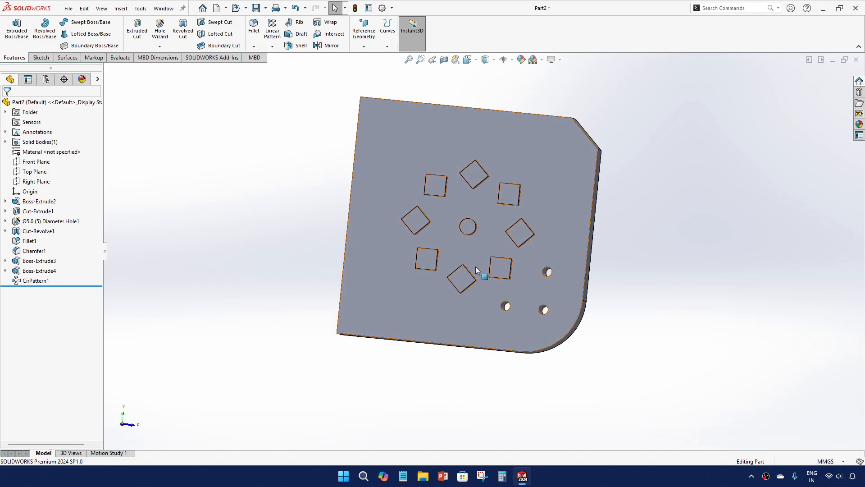
{"action": "middle_click_drag", "start_coordinate": [430, 257], "coordinate": [441, 223]}
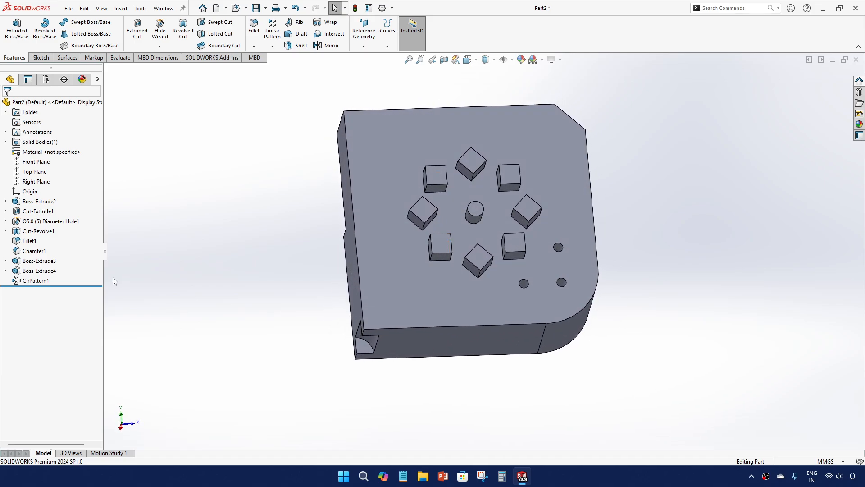
Step: Delete the circular pattern from the part, keeping the original rectangular boss
{"action": "left_click", "coordinate": [47, 284]}
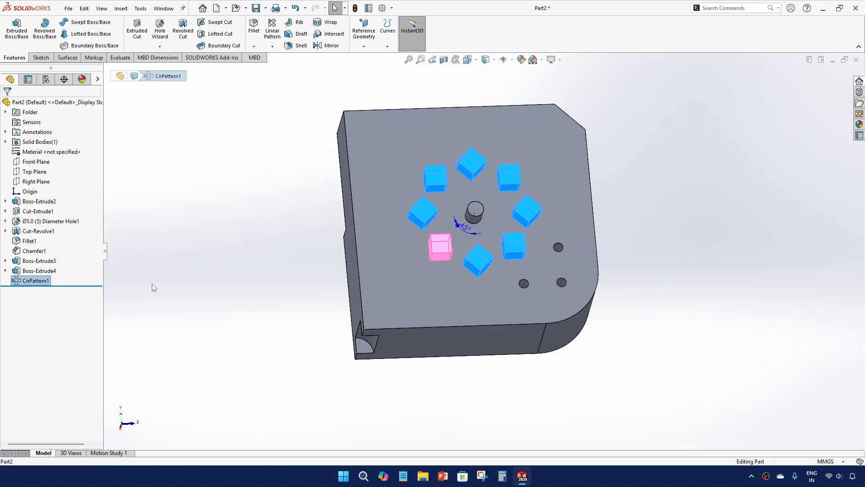
{"action": "left_click", "coordinate": [157, 282]}
{"action": "left_click", "coordinate": [40, 284]}
{"action": "key", "text": "Delete"}
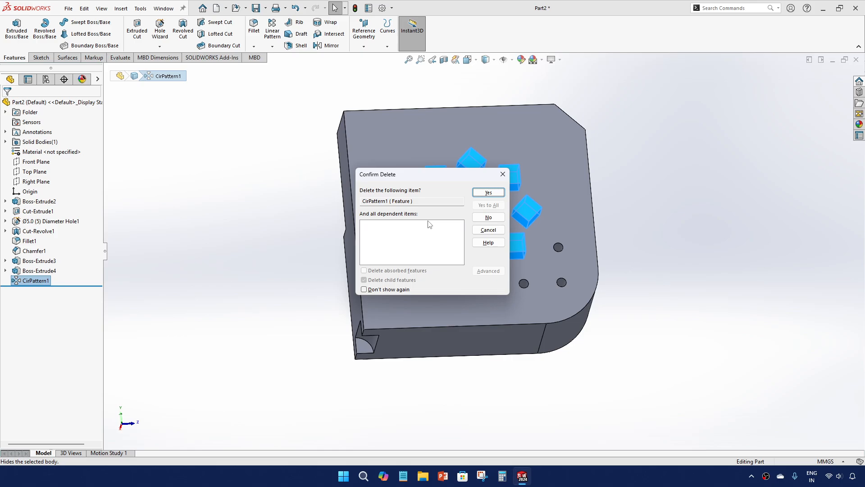
{"action": "left_click", "coordinate": [488, 193]}
{"action": "middle_click_drag", "start_coordinate": [253, 308], "coordinate": [347, 261]}
Step: Start a linear pattern of the rectangular boss, using the plate face's lower edge as the first direction
{"action": "left_click", "coordinate": [39, 271]}
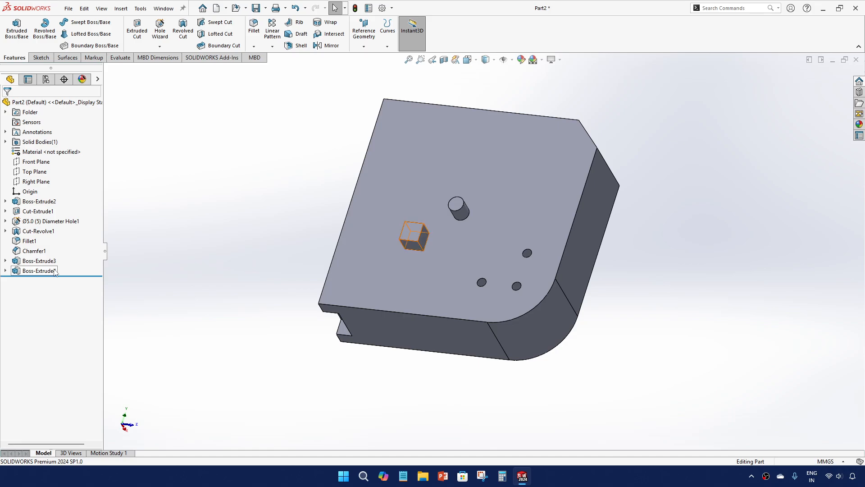
{"action": "left_click", "coordinate": [272, 29]}
{"action": "middle_click_drag", "start_coordinate": [203, 199], "coordinate": [218, 235]}
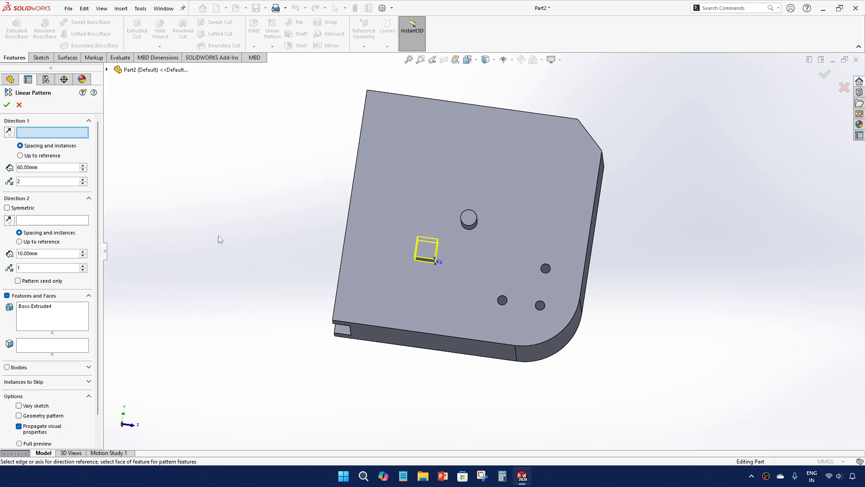
{"action": "left_click", "coordinate": [404, 331]}
{"action": "middle_click_drag", "start_coordinate": [294, 266], "coordinate": [300, 302]}
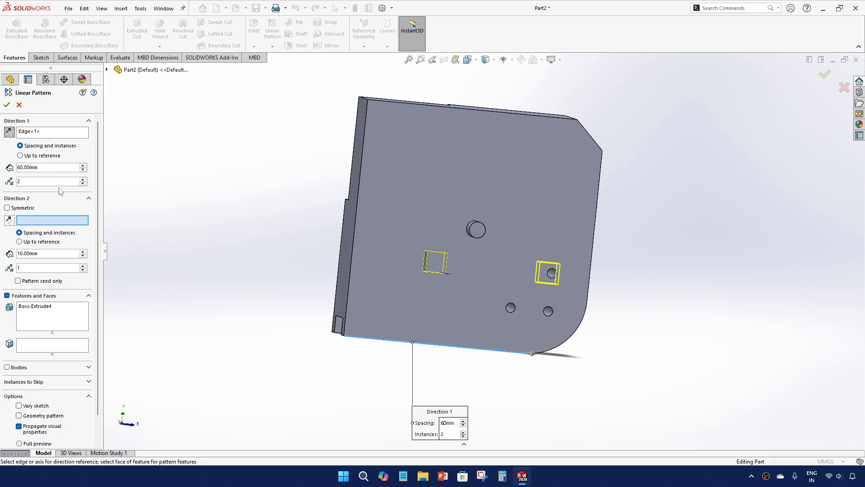
Step: Set the linear pattern's first direction to 20 mm spacing and 4 instances
{"action": "left_click", "coordinate": [83, 170]}
{"action": "left_click", "coordinate": [83, 170]}
{"action": "left_click", "coordinate": [83, 170]}
{"action": "left_click", "coordinate": [83, 170]}
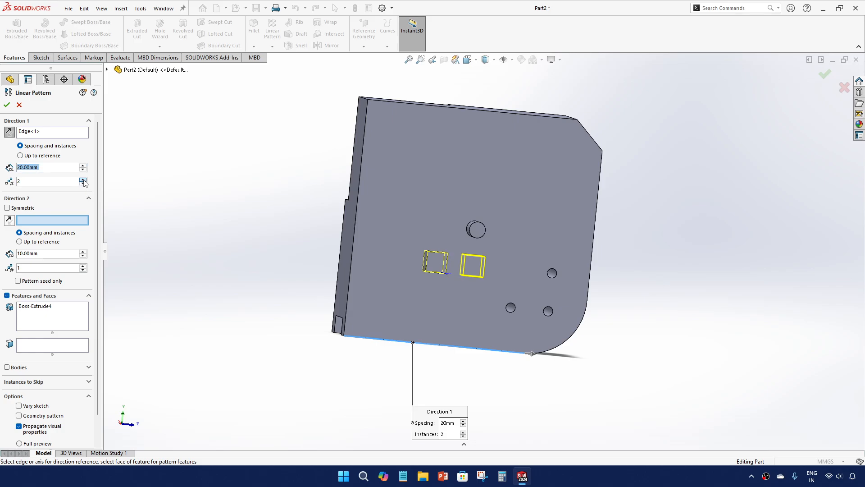
{"action": "left_click", "coordinate": [83, 179]}
{"action": "middle_click_drag", "start_coordinate": [248, 212], "coordinate": [239, 179]}
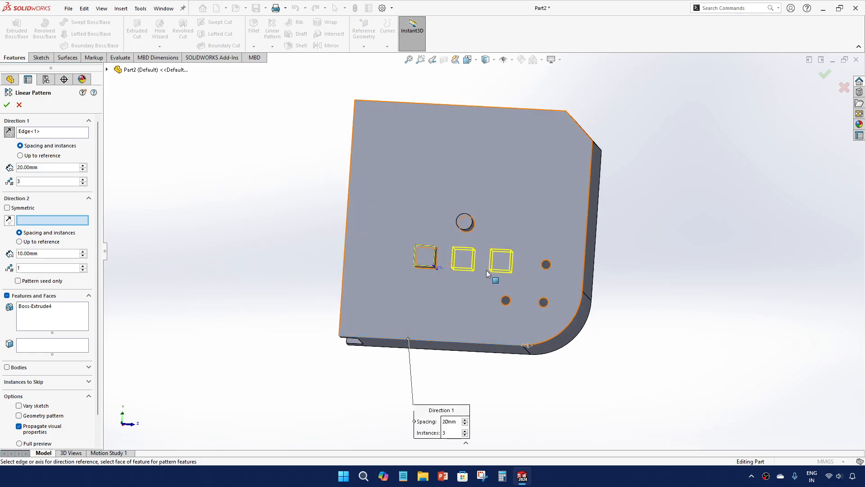
{"action": "left_click", "coordinate": [83, 179]}
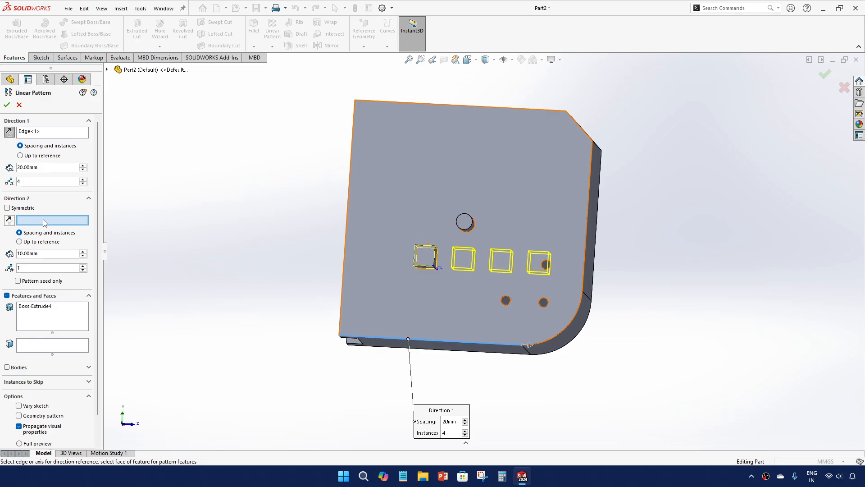
Step: Add a second direction along the plate face's left edge with 20 mm spacing and 4 instances, and create the linear pattern
{"action": "left_click", "coordinate": [342, 242]}
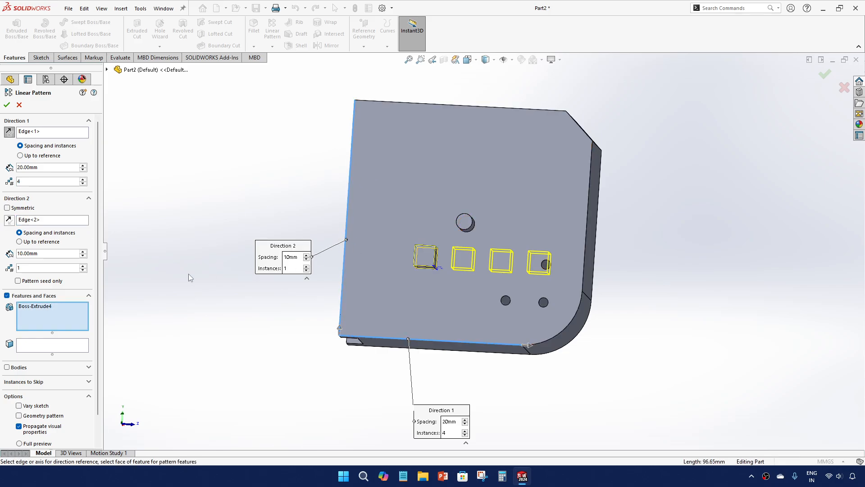
{"action": "left_click", "coordinate": [83, 266]}
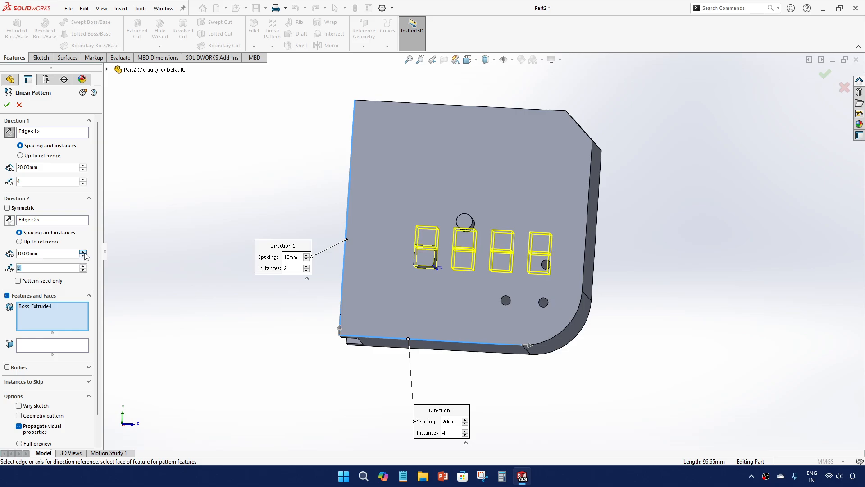
{"action": "left_click", "coordinate": [83, 251]}
{"action": "left_click", "coordinate": [84, 266]}
{"action": "left_click", "coordinate": [83, 266]}
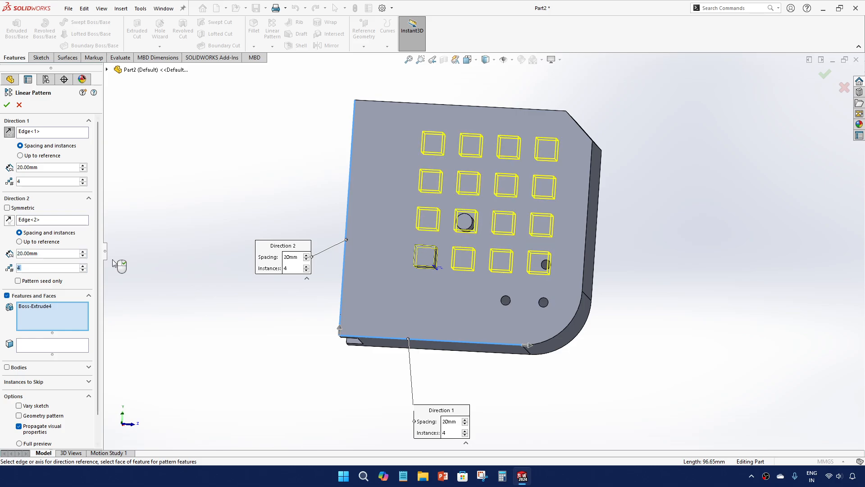
{"action": "middle_click_drag", "start_coordinate": [120, 264], "coordinate": [168, 230]}
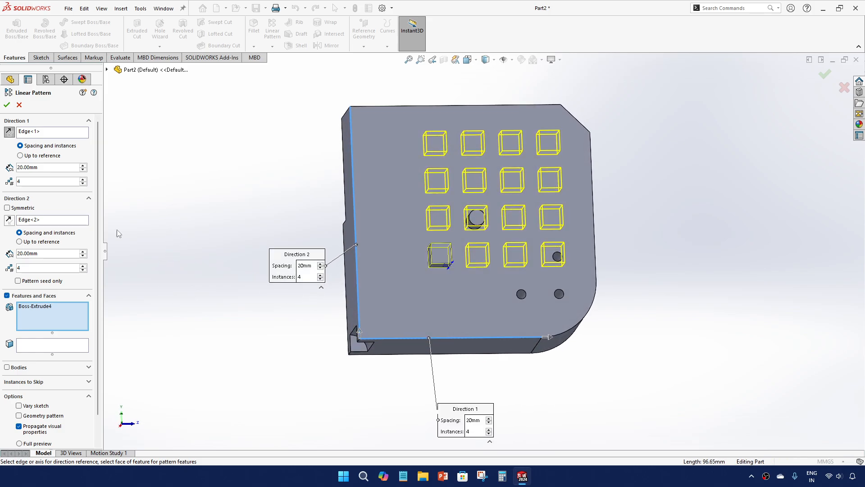
{"action": "left_click", "coordinate": [6, 104]}
{"action": "middle_click_drag", "start_coordinate": [184, 191], "coordinate": [201, 235]}
Step: Undo the linear pattern of the rectangular boss
{"action": "left_click", "coordinate": [201, 236]}
{"action": "key", "text": "ctrl+z"}
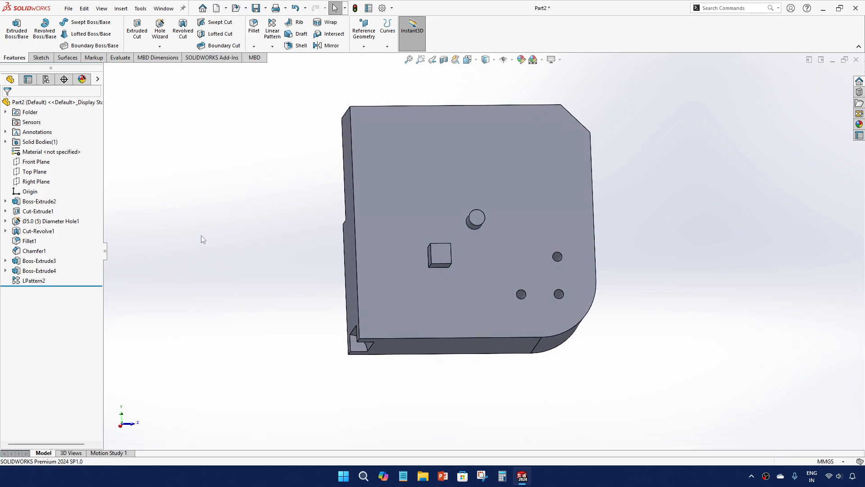
{"action": "middle_click_drag", "start_coordinate": [247, 249], "coordinate": [253, 225]}
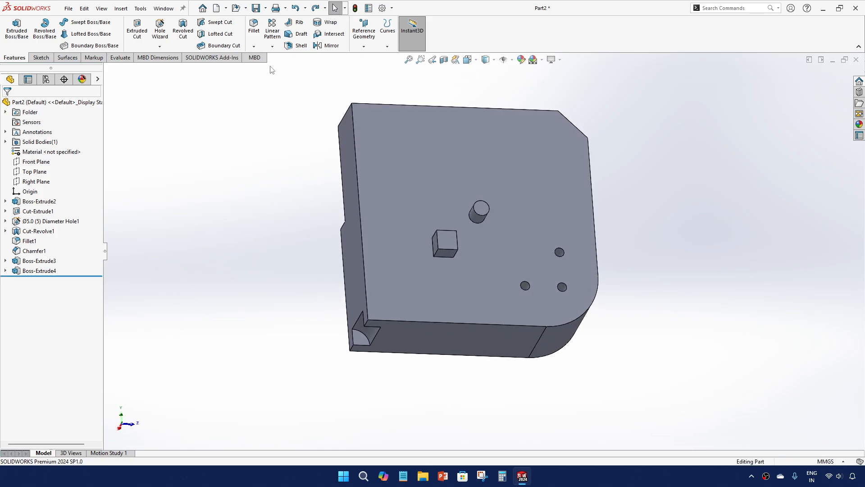
{"action": "left_click", "coordinate": [272, 47]}
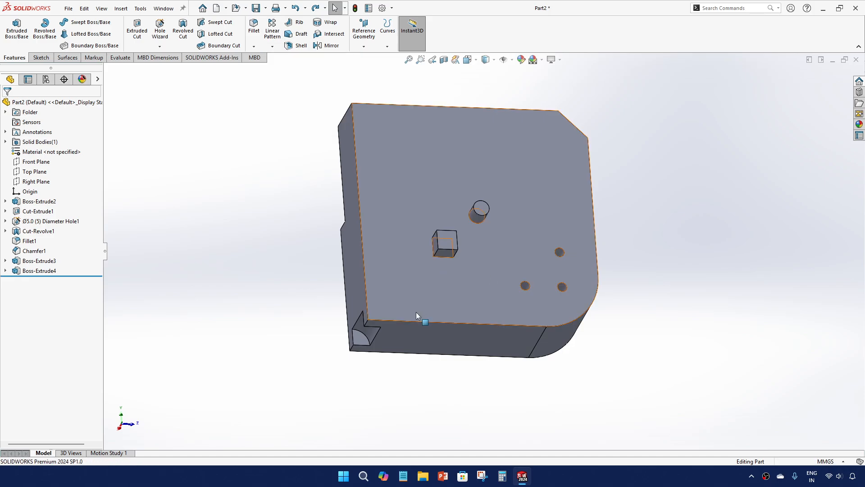
{"action": "middle_click_drag", "start_coordinate": [416, 312], "coordinate": [409, 212]}
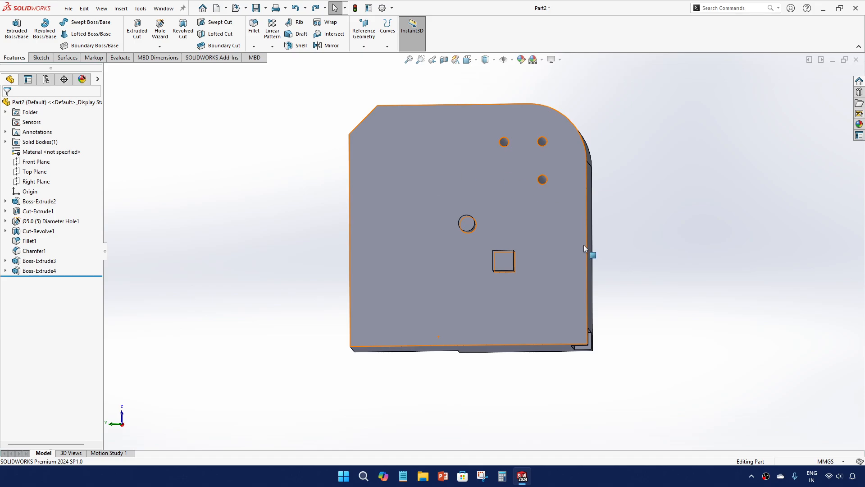
{"action": "middle_click_drag", "start_coordinate": [499, 270], "coordinate": [494, 248]}
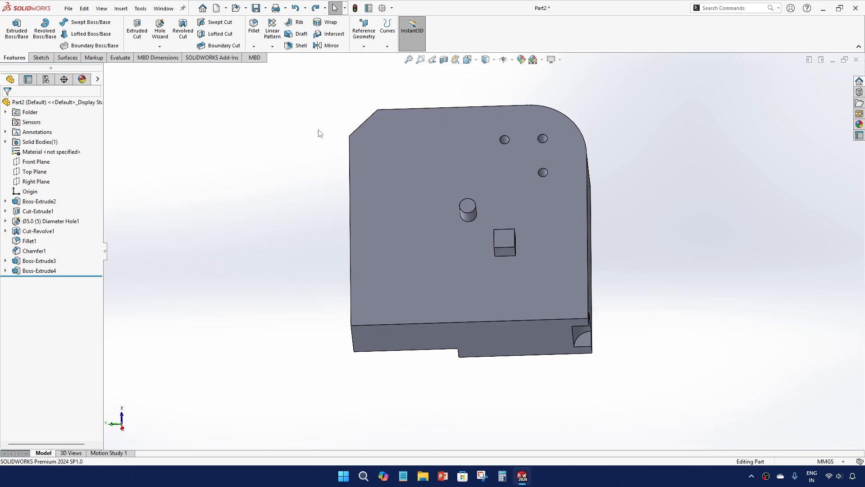
{"action": "left_click", "coordinate": [272, 47]}
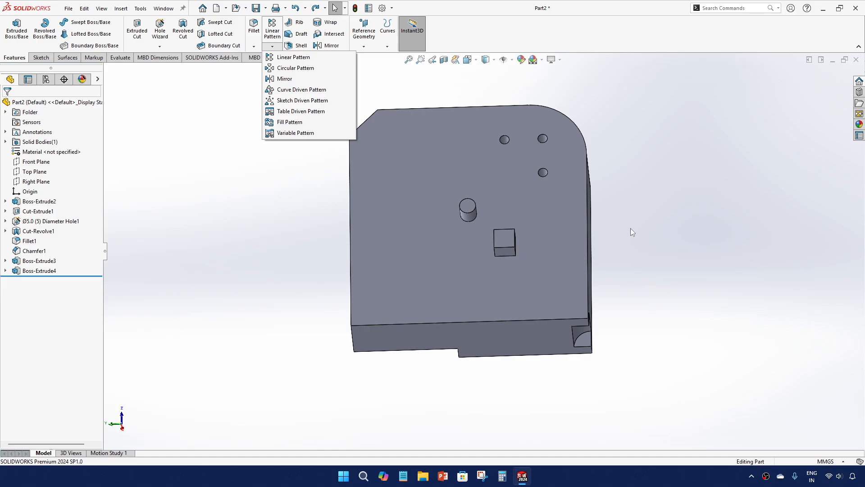
{"action": "left_click", "coordinate": [269, 232]}
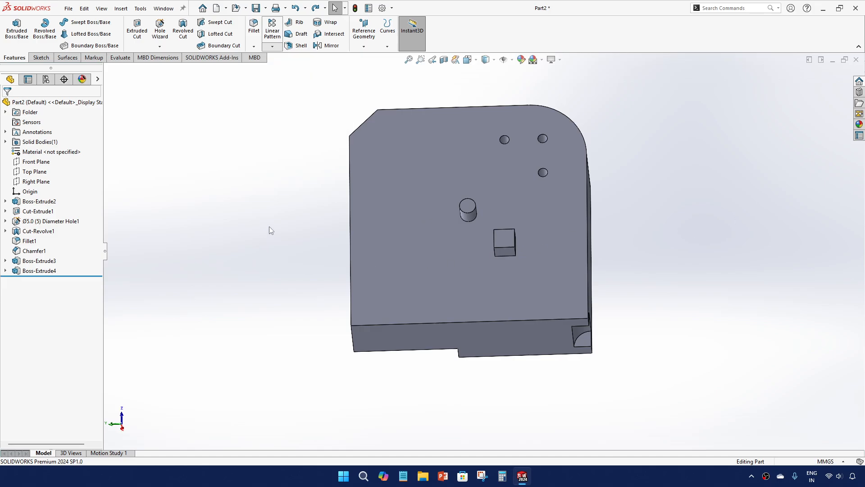
{"action": "scroll", "coordinate": [353, 198], "scroll_direction": "up", "scroll_amount": 3}
{"action": "scroll", "coordinate": [497, 192], "scroll_direction": "down", "scroll_amount": 3}
{"action": "middle_click_drag", "start_coordinate": [446, 210], "coordinate": [486, 168]}
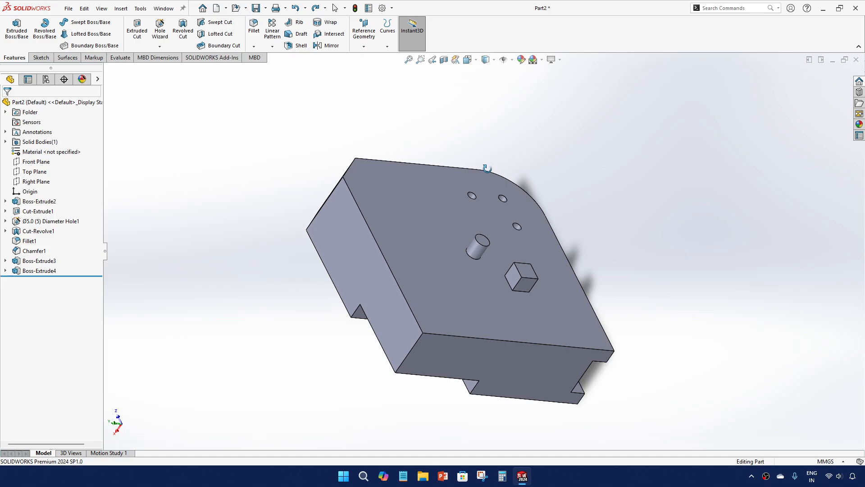
{"action": "left_click", "coordinate": [272, 47]}
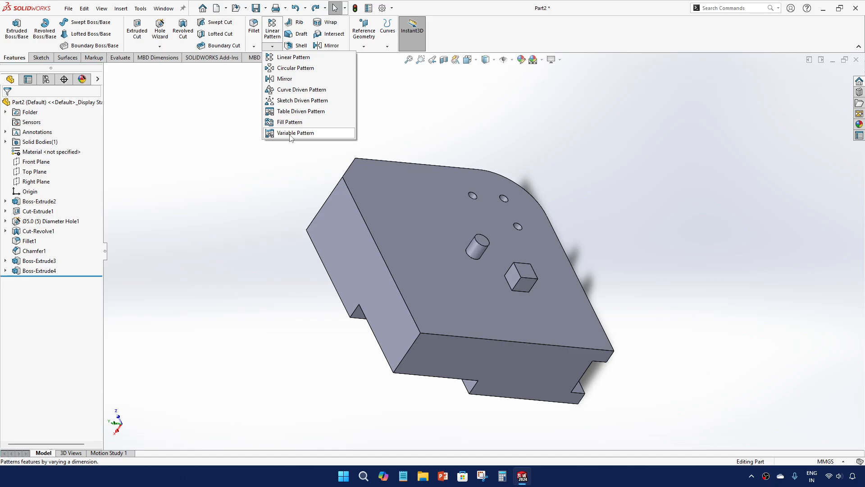
{"action": "left_click", "coordinate": [421, 105]}
{"action": "middle_click_drag", "start_coordinate": [393, 155], "coordinate": [352, 168]}
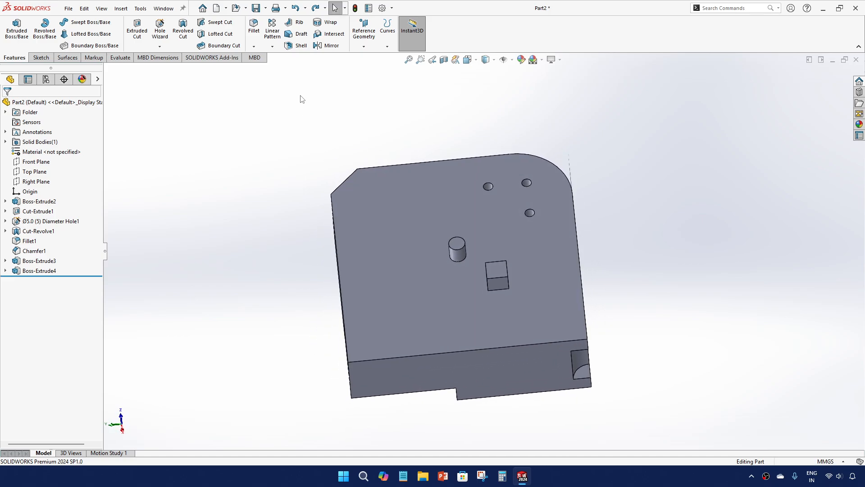
{"action": "left_click", "coordinate": [273, 46]}
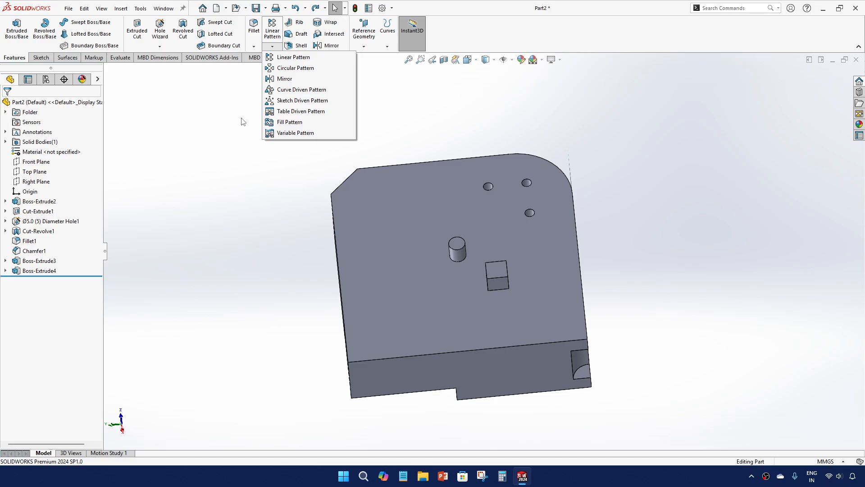
{"action": "left_click", "coordinate": [422, 129]}
{"action": "middle_click_drag", "start_coordinate": [353, 133], "coordinate": [268, 154]}
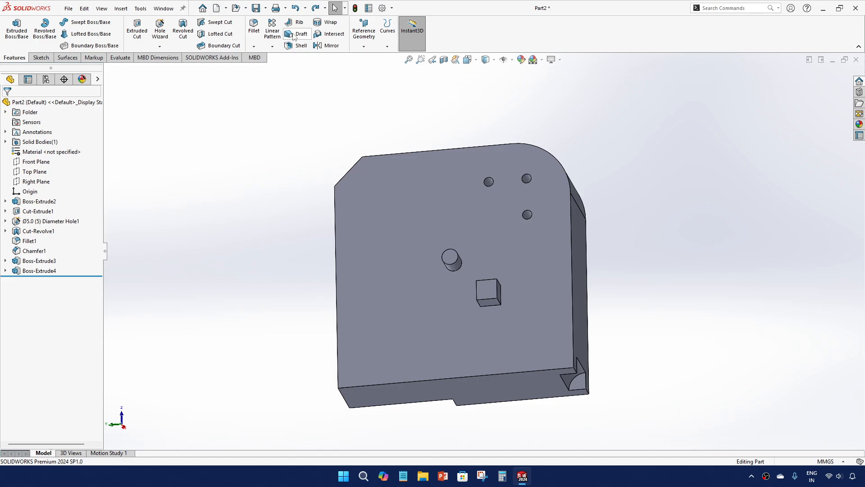
Step: Delete the base extrusion with all its dependent features, and the leftover rectangle sketch
{"action": "left_click", "coordinate": [35, 204]}
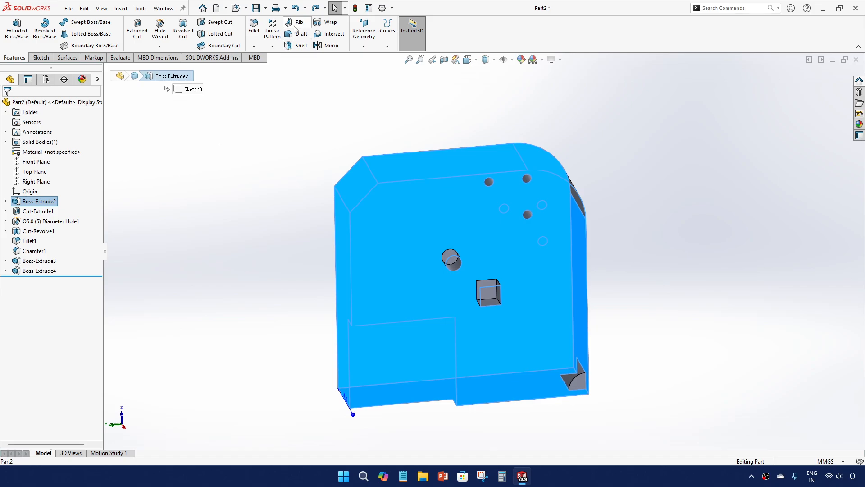
{"action": "left_click", "coordinate": [49, 271], "text": "shift"}
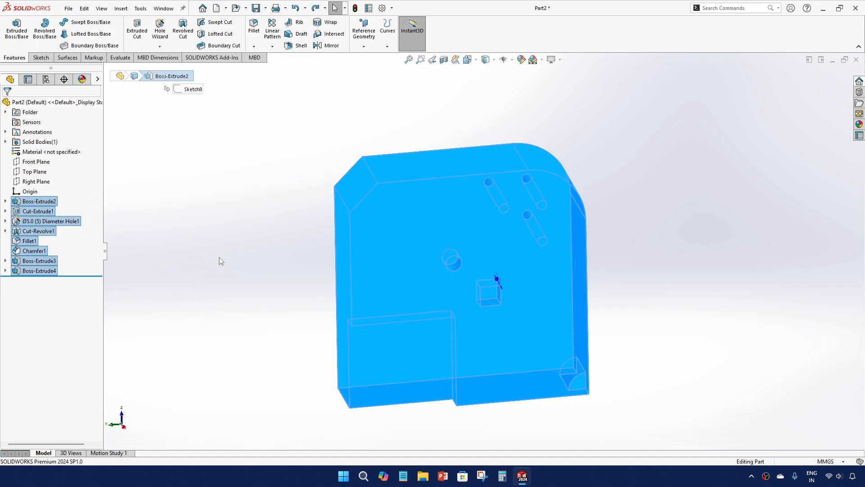
{"action": "key", "text": "Delete"}
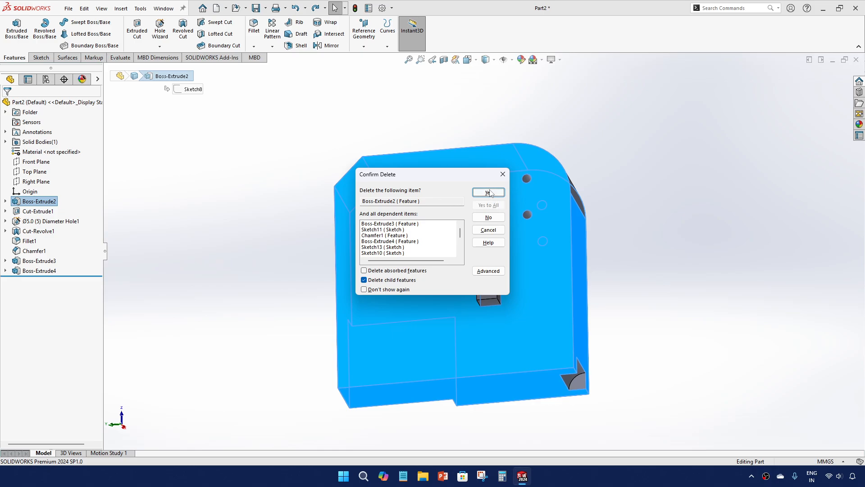
{"action": "left_click", "coordinate": [489, 192]}
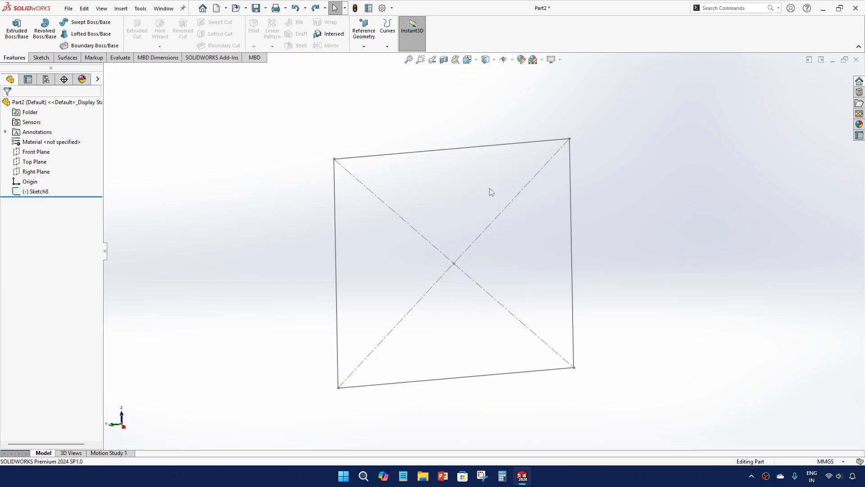
{"action": "left_click", "coordinate": [45, 191]}
{"action": "key", "text": "Delete"}
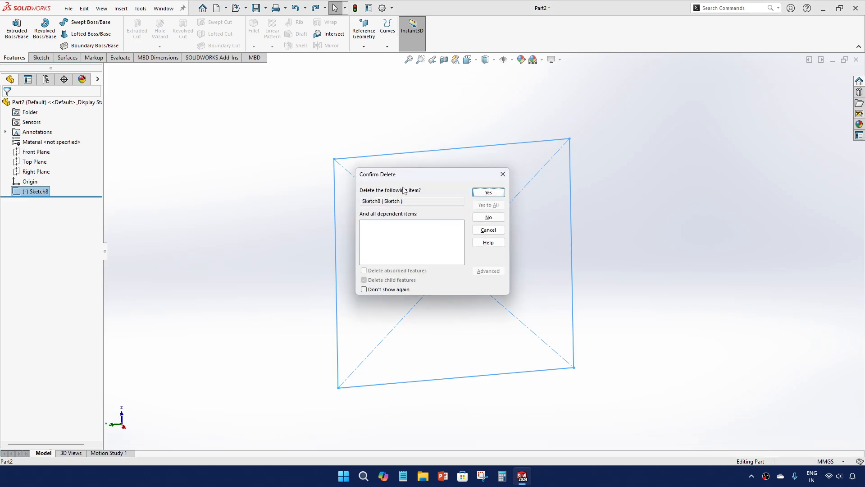
{"action": "left_click", "coordinate": [490, 192]}
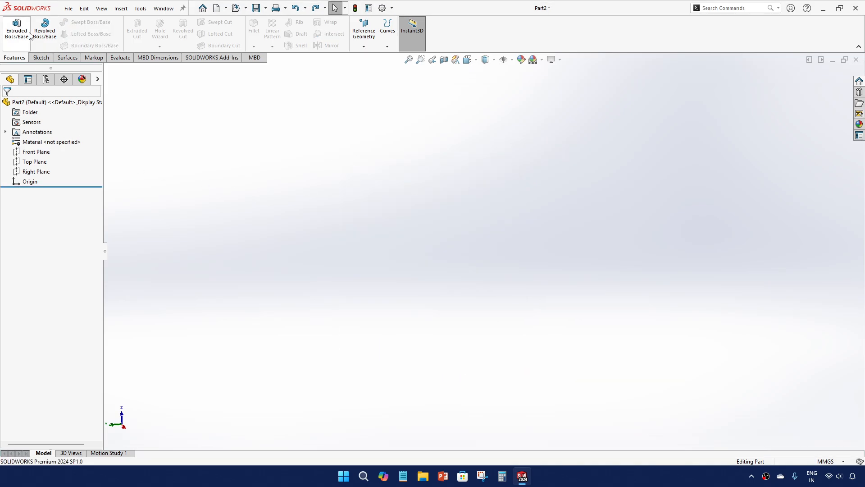
Step: Start an extruded boss on the Front Plane and sketch an upright rectangle about 25 by 88 mm just above the origin
{"action": "left_click", "coordinate": [17, 28]}
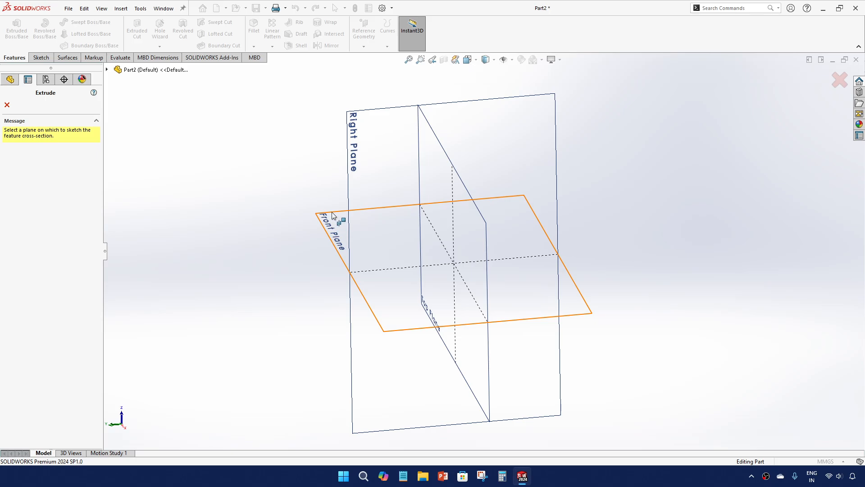
{"action": "left_click", "coordinate": [336, 229]}
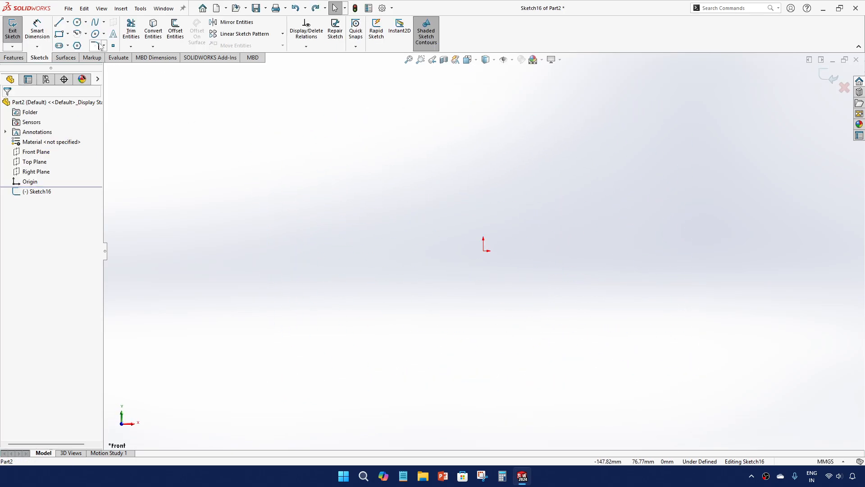
{"action": "left_click", "coordinate": [59, 22]}
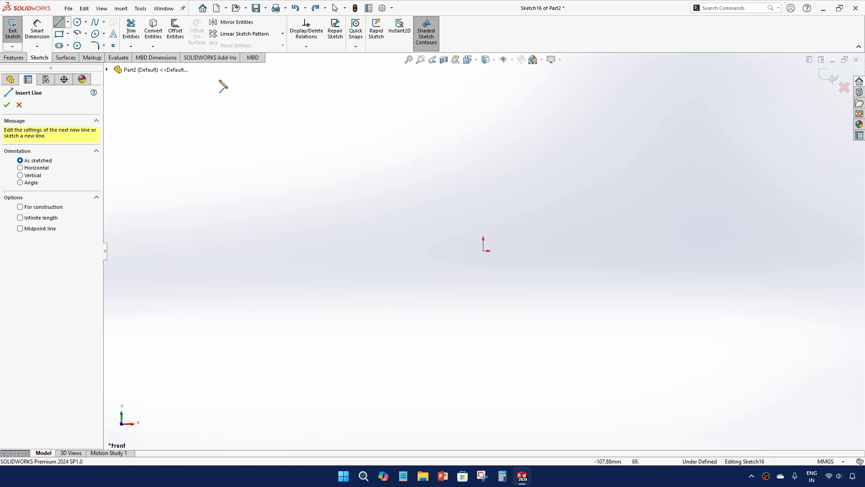
{"action": "left_click", "coordinate": [59, 34]}
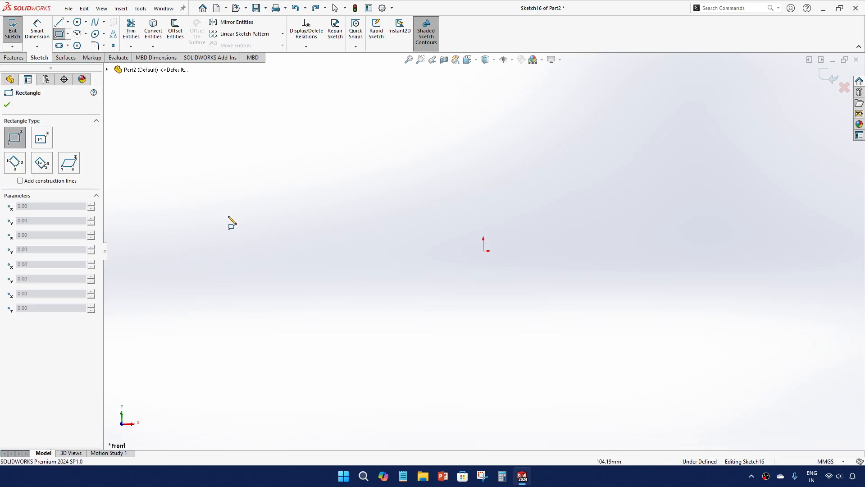
{"action": "left_click", "coordinate": [489, 136]}
{"action": "left_click", "coordinate": [520, 239]}
{"action": "left_click", "coordinate": [475, 195]}
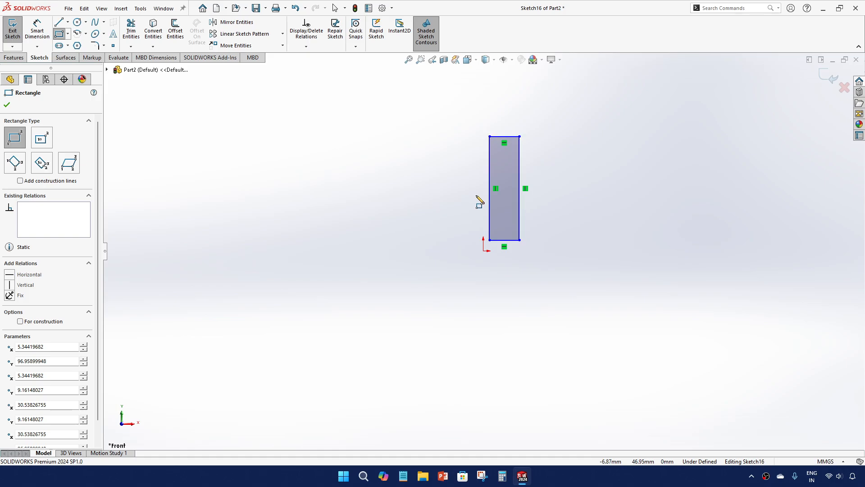
{"action": "left_click", "coordinate": [489, 197]}
{"action": "scroll", "coordinate": [505, 221], "scroll_direction": "down", "scroll_amount": 5}
{"action": "scroll", "coordinate": [503, 218], "scroll_direction": "up", "scroll_amount": 3}
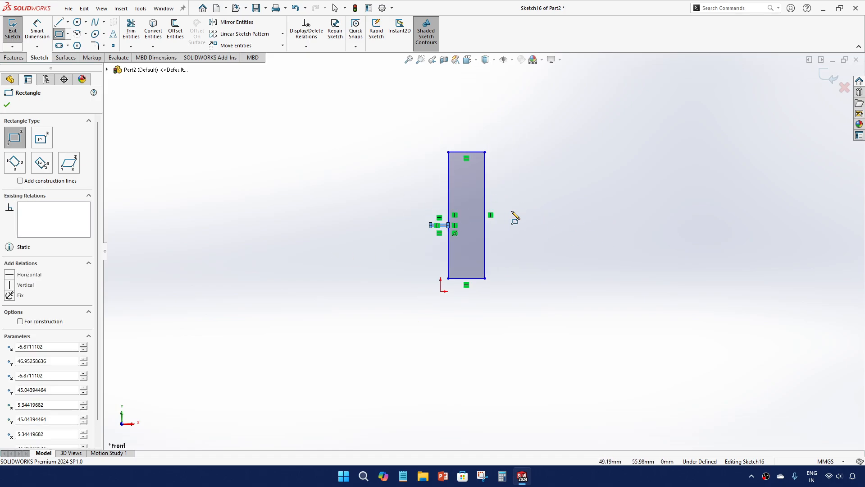
{"action": "scroll", "coordinate": [512, 215], "scroll_direction": "down", "scroll_amount": 3}
{"action": "key", "text": "Escape"}
{"action": "scroll", "coordinate": [353, 243], "scroll_direction": "down", "scroll_amount": 4}
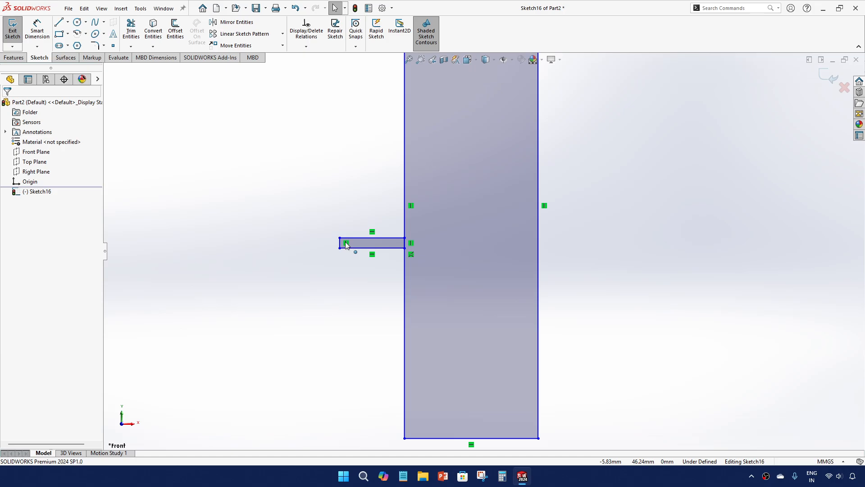
{"action": "left_click_drag", "start_coordinate": [310, 215], "coordinate": [427, 266]}
{"action": "key", "text": "Delete"}
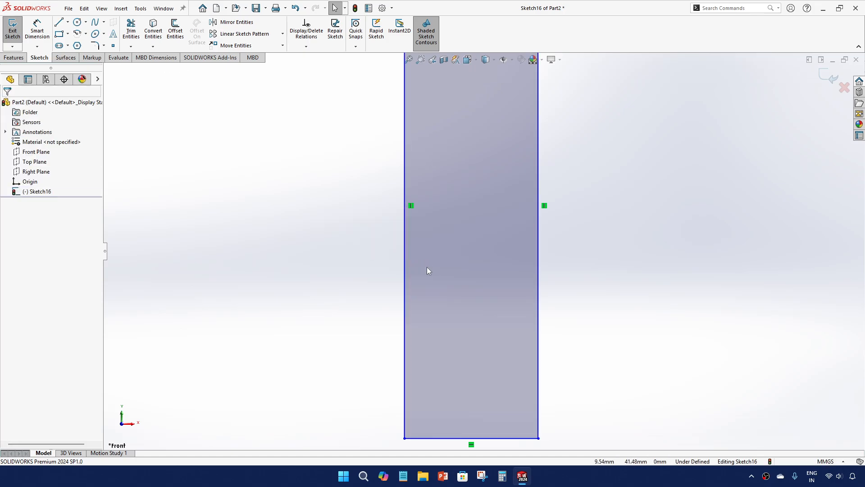
Step: Sketch a long horizontal corner rectangle crossing the lower part of the upright rectangle and extending well past its right side
{"action": "left_click", "coordinate": [59, 34]}
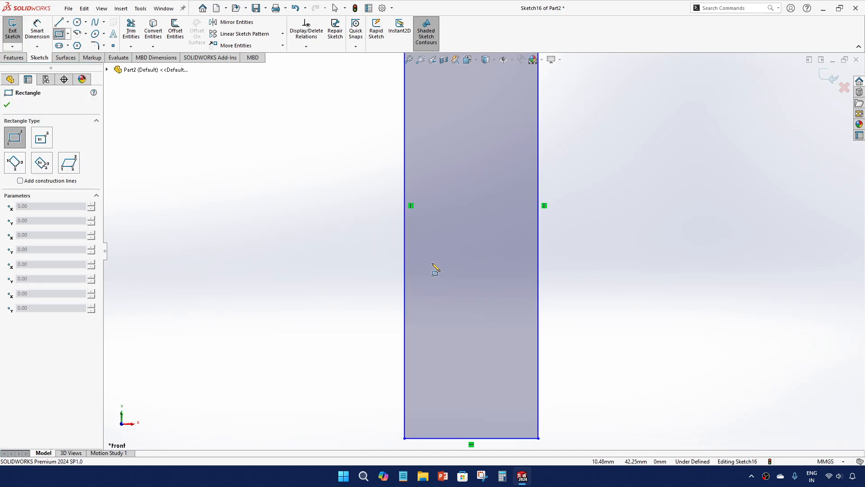
{"action": "scroll", "coordinate": [451, 264], "scroll_direction": "up", "scroll_amount": 3}
{"action": "left_click", "coordinate": [397, 285]}
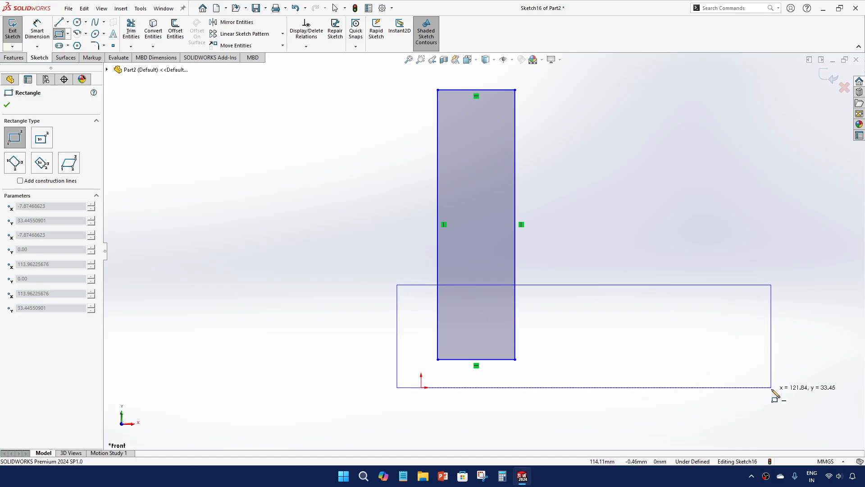
{"action": "left_click", "coordinate": [760, 337]}
{"action": "key", "text": "Escape"}
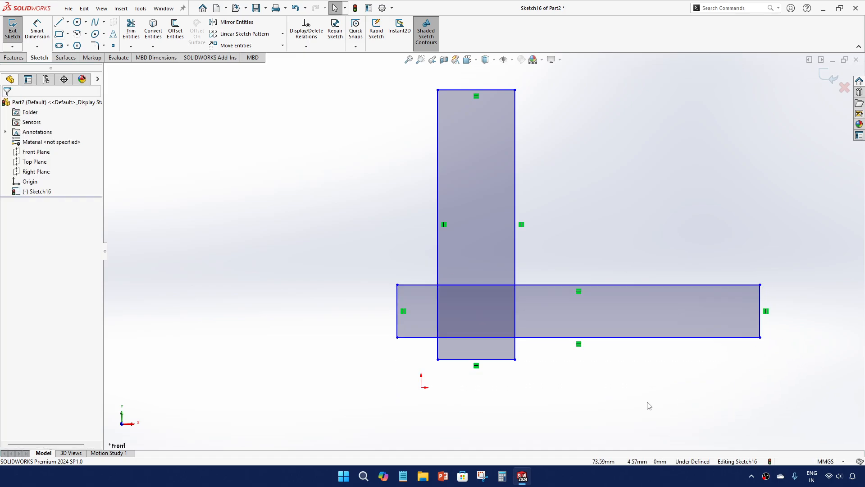
Step: Power trim the overlapping and protruding segments of the two rectangles to leave a single closed L-shaped profile
{"action": "left_click", "coordinate": [131, 32]}
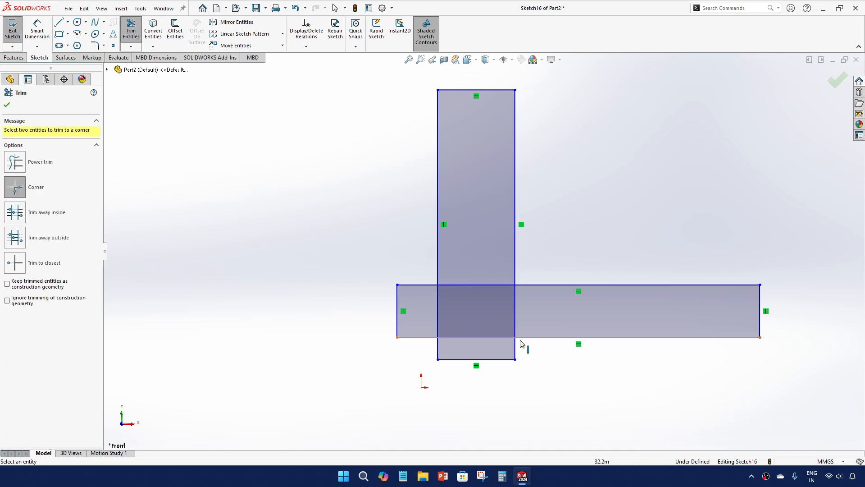
{"action": "left_click", "coordinate": [14, 161]}
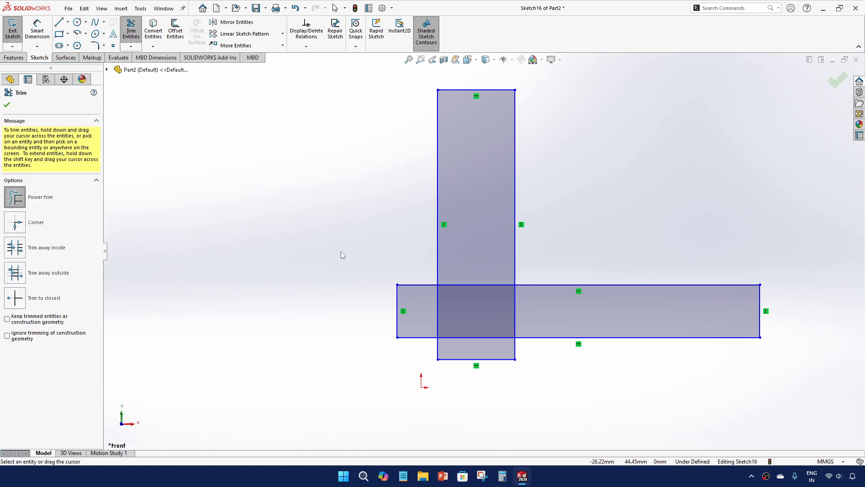
{"action": "mouse_move", "coordinate": [527, 349]}
{"action": "left_mouse_down"}
{"action": "mouse_move", "coordinate": [430, 347]}
{"action": "mouse_move", "coordinate": [411, 271]}
{"action": "mouse_move", "coordinate": [391, 297]}
{"action": "mouse_move", "coordinate": [422, 350]}
{"action": "mouse_move", "coordinate": [489, 374]}
{"action": "left_mouse_up"}
{"action": "mouse_move", "coordinate": [459, 256]}
{"action": "left_mouse_down"}
{"action": "mouse_move", "coordinate": [467, 286]}
{"action": "mouse_move", "coordinate": [543, 315]}
{"action": "left_mouse_up"}
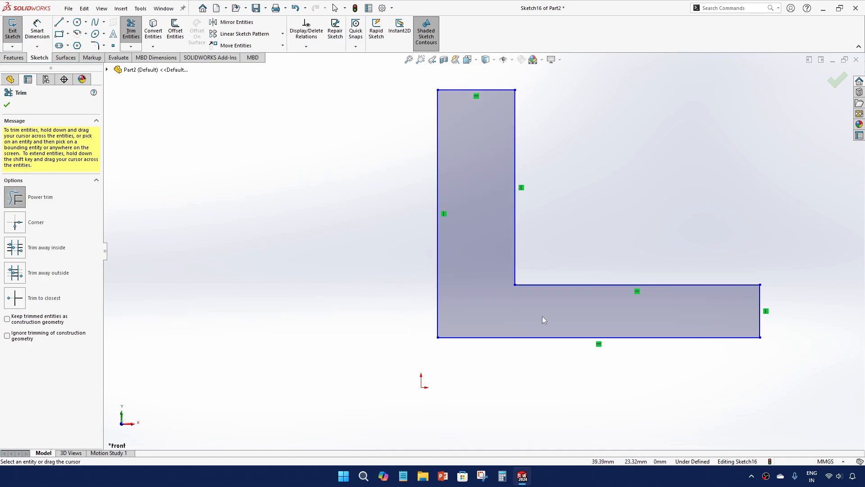
{"action": "key", "text": "Escape"}
{"action": "scroll", "coordinate": [556, 279], "scroll_direction": "up", "scroll_amount": 3}
{"action": "scroll", "coordinate": [556, 279], "scroll_direction": "down", "scroll_amount": 1}
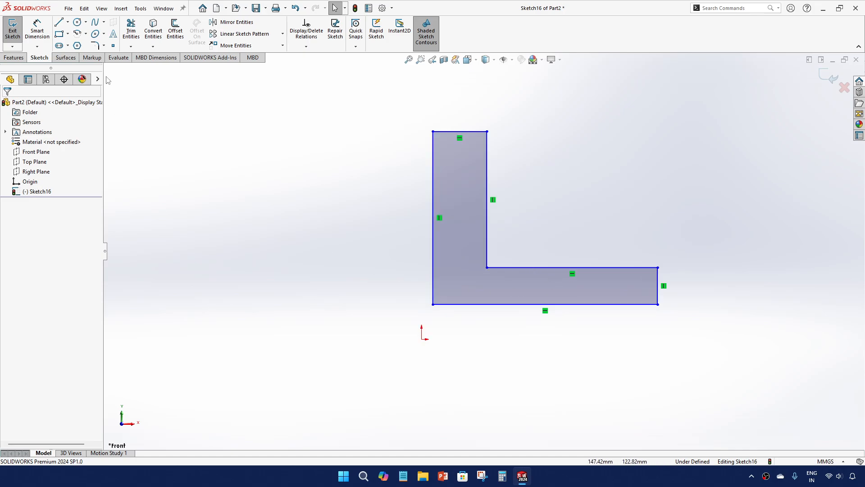
Step: Thicken the L-profile's horizontal leg by moving its upper edge upward
{"action": "left_click", "coordinate": [37, 30]}
{"action": "key", "text": "Escape"}
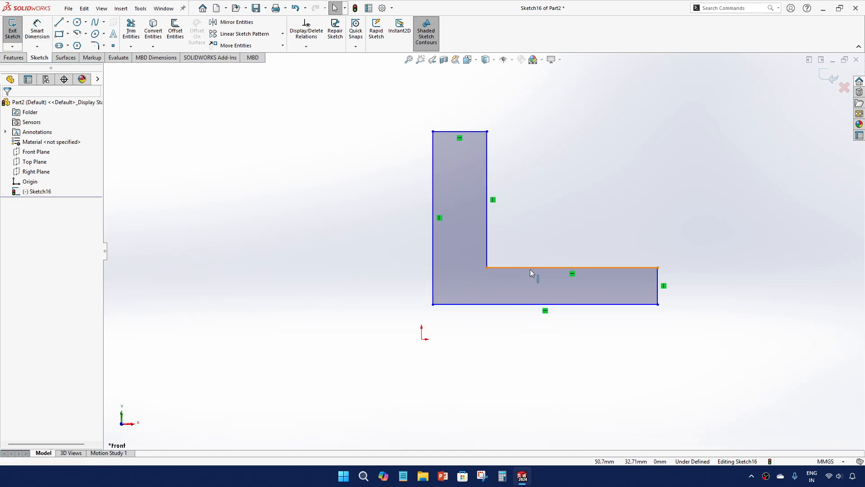
{"action": "left_click_drag", "start_coordinate": [530, 268], "coordinate": [530, 253]}
{"action": "scroll", "coordinate": [344, 245], "scroll_direction": "up", "scroll_amount": 1}
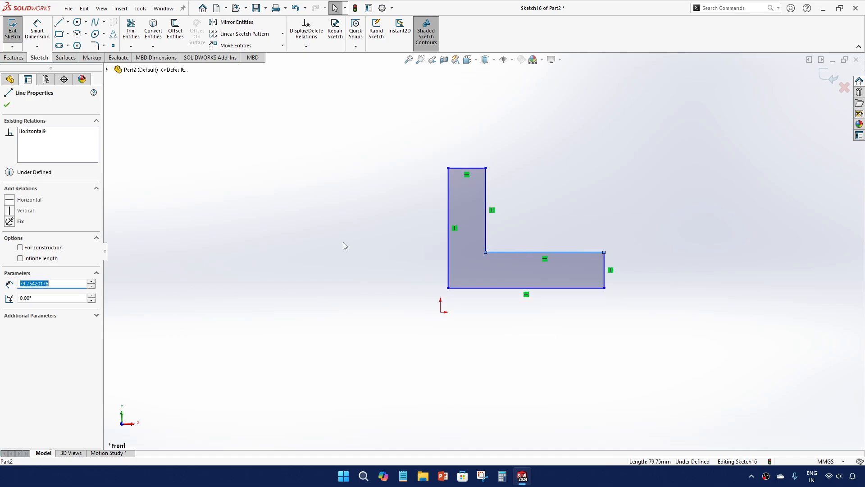
Step: Finish the sketch and extrude the L-shaped profile 100 mm with a Blind end condition
{"action": "left_click", "coordinate": [828, 76]}
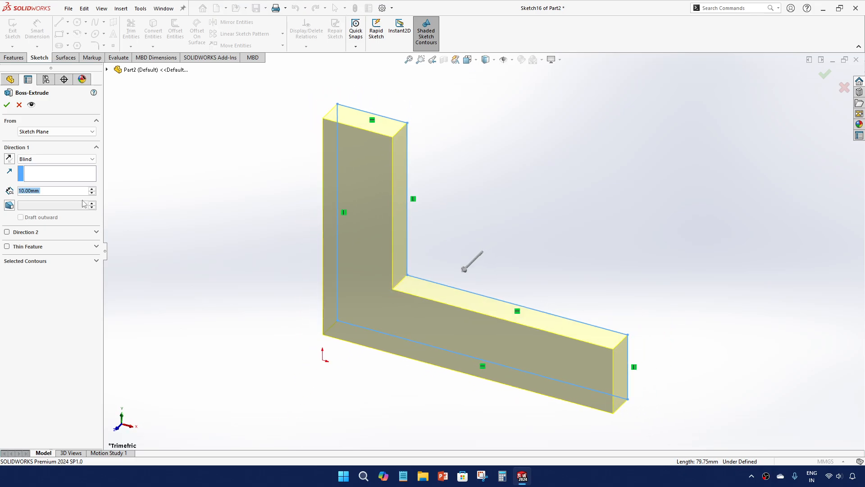
{"action": "type", "text": "100"}
{"action": "key", "text": "Return"}
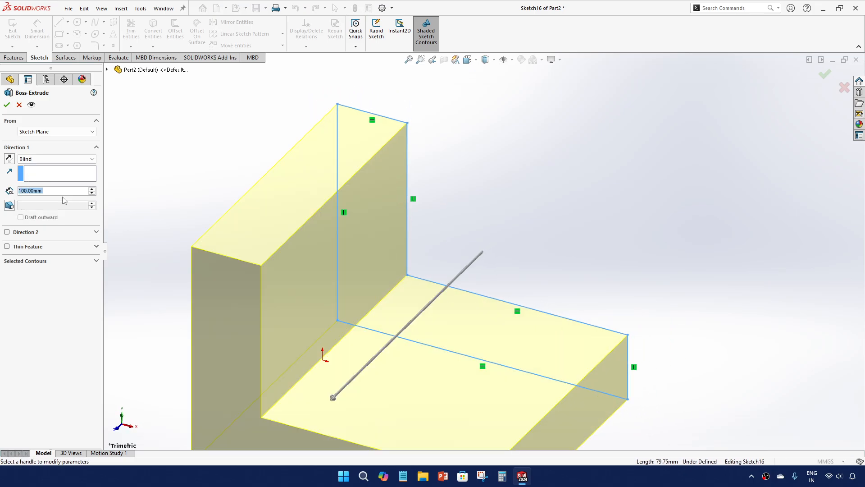
{"action": "left_click", "coordinate": [6, 105]}
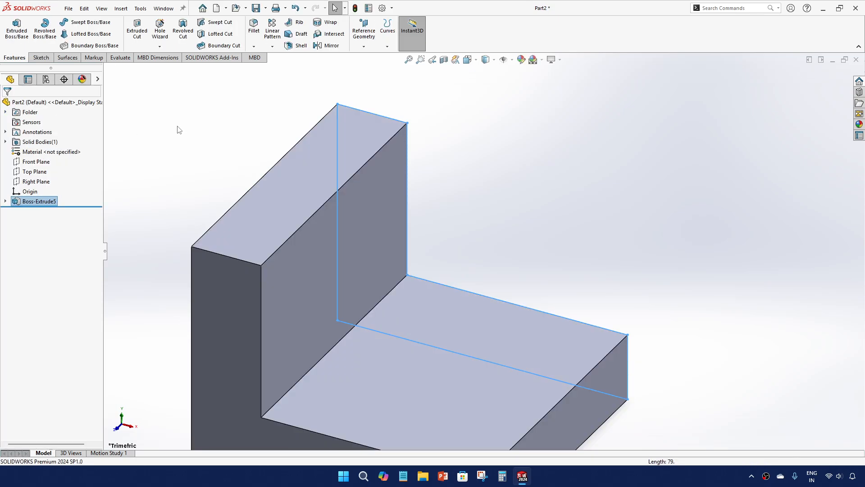
Step: Examine the L-shaped solid from several directions, including the right view
{"action": "middle_click_drag", "start_coordinate": [397, 234], "coordinate": [333, 214]}
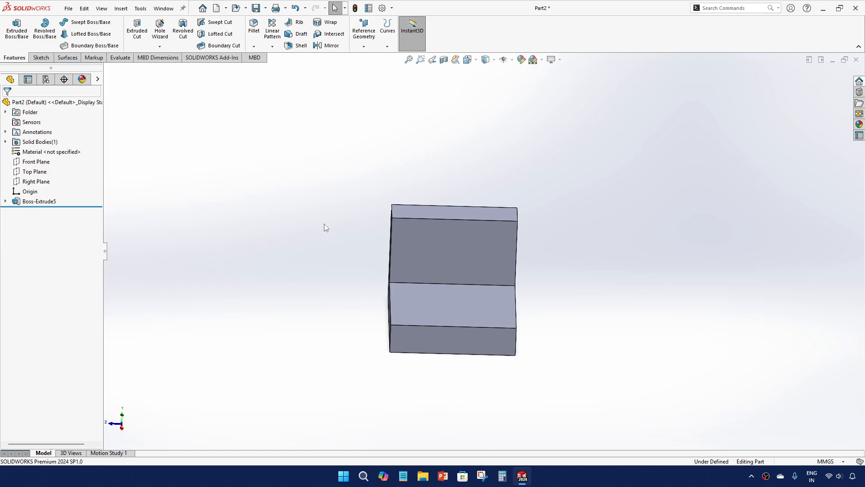
{"action": "middle_click_drag", "start_coordinate": [325, 224], "coordinate": [350, 212]}
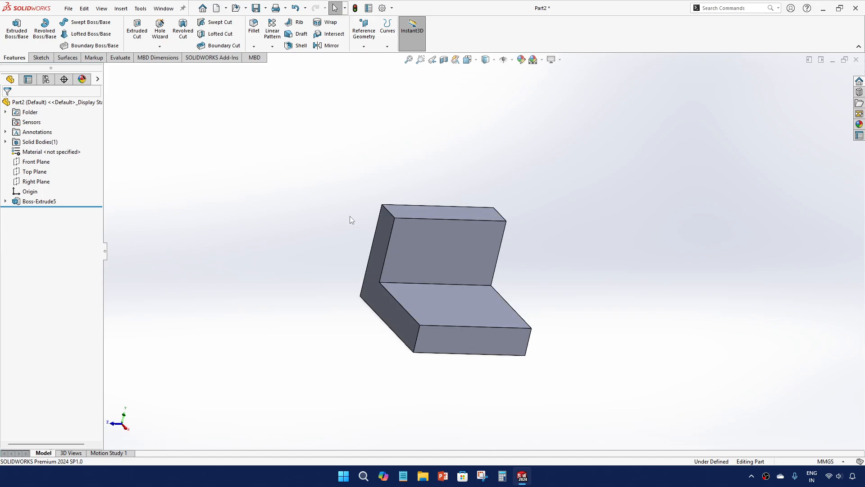
{"action": "middle_click_drag", "start_coordinate": [355, 296], "coordinate": [389, 294]}
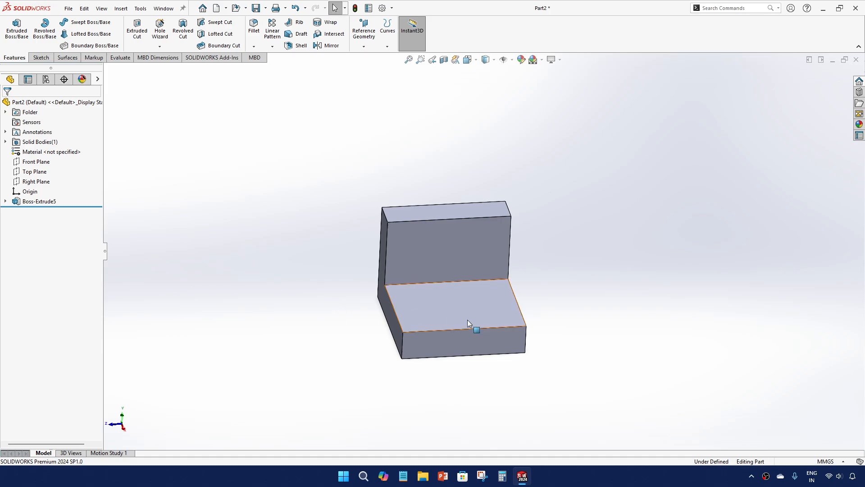
{"action": "key", "text": "space"}
{"action": "left_click", "coordinate": [377, 336]}
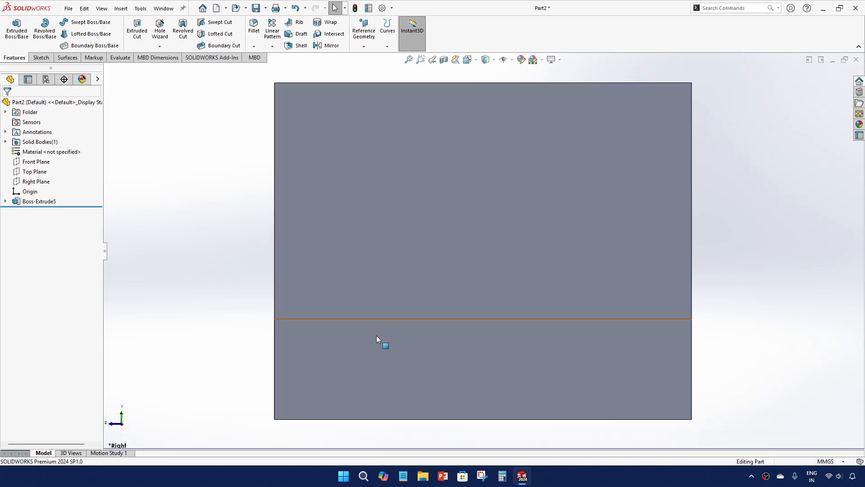
{"action": "scroll", "coordinate": [301, 271], "scroll_direction": "up", "scroll_amount": 3}
{"action": "middle_click_drag", "start_coordinate": [301, 271], "coordinate": [397, 323]}
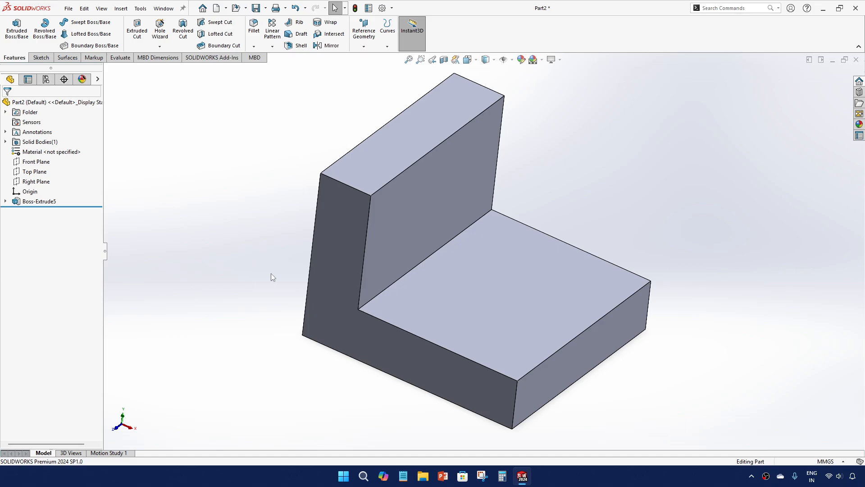
Step: Change the L-shaped block's extrusion to a Mid Plane end condition, keeping the 100 mm depth
{"action": "left_click", "coordinate": [53, 202]}
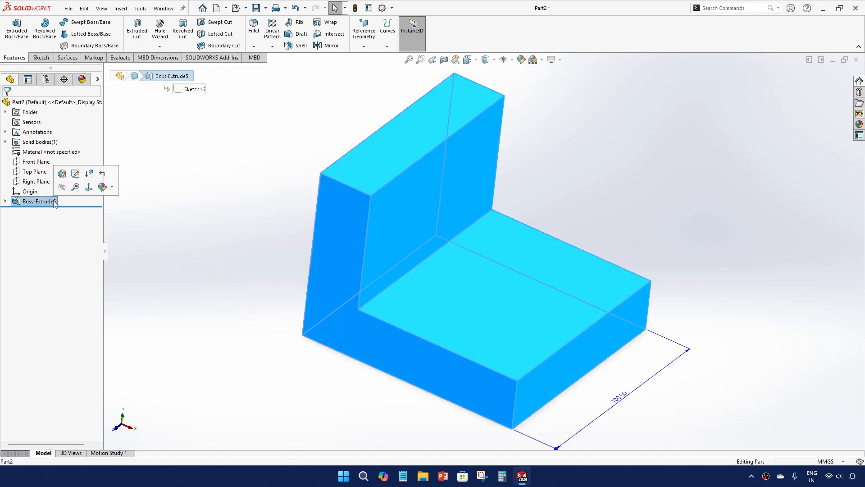
{"action": "right_click", "coordinate": [49, 202]}
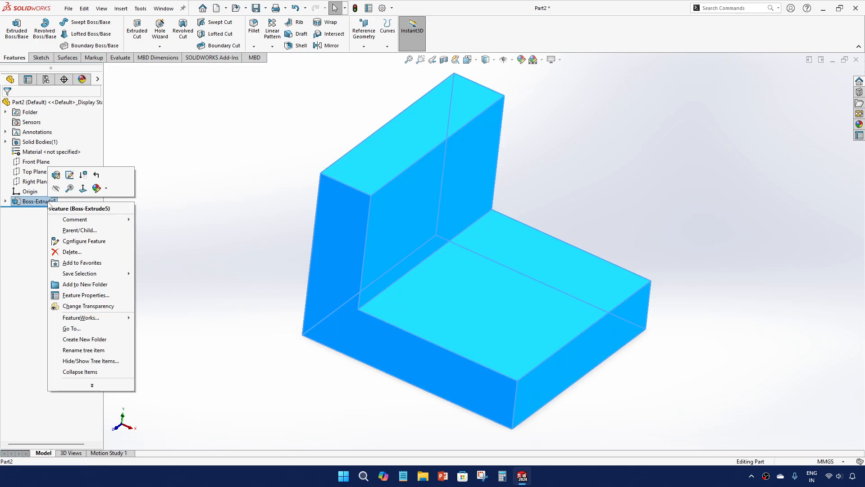
{"action": "left_click", "coordinate": [56, 175]}
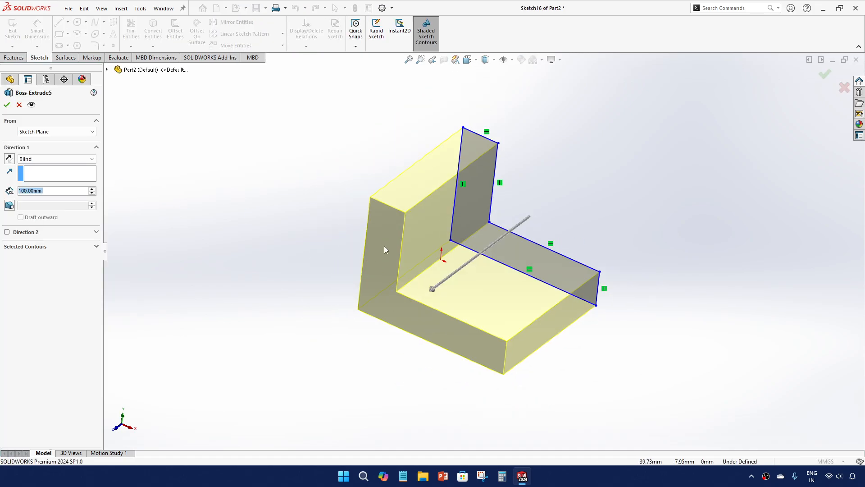
{"action": "middle_click_drag", "start_coordinate": [384, 248], "coordinate": [354, 276]}
{"action": "left_click", "coordinate": [50, 158]}
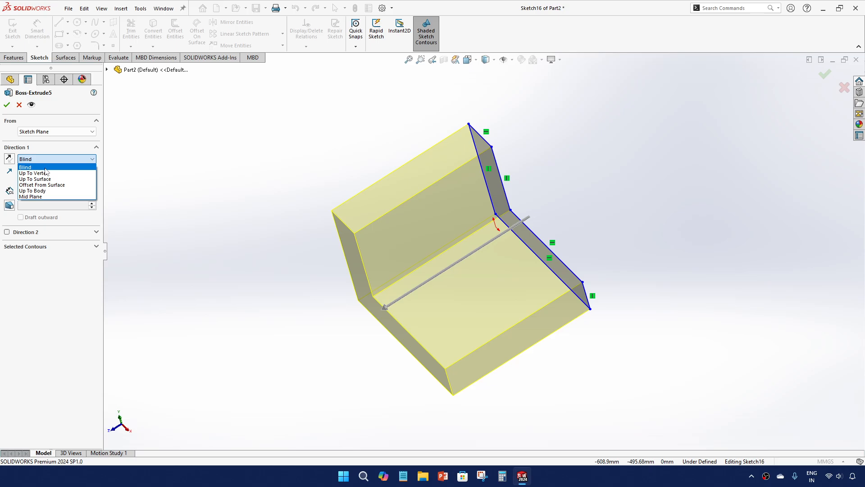
{"action": "left_click", "coordinate": [36, 193]}
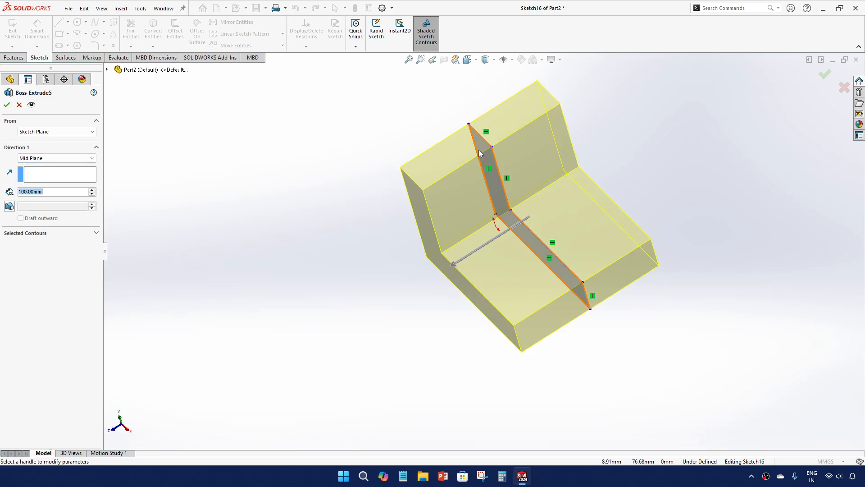
{"action": "left_click", "coordinate": [7, 105]}
Step: Sketch a diagonal line about 19 mm long on the Front Plane, in the open corner between the block's legs, and finish the sketch
{"action": "middle_click_drag", "start_coordinate": [251, 213], "coordinate": [351, 194]}
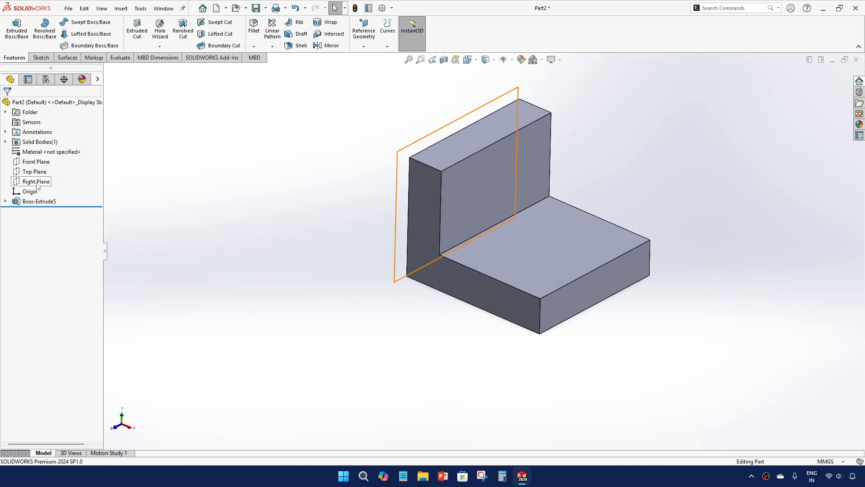
{"action": "left_click", "coordinate": [40, 163]}
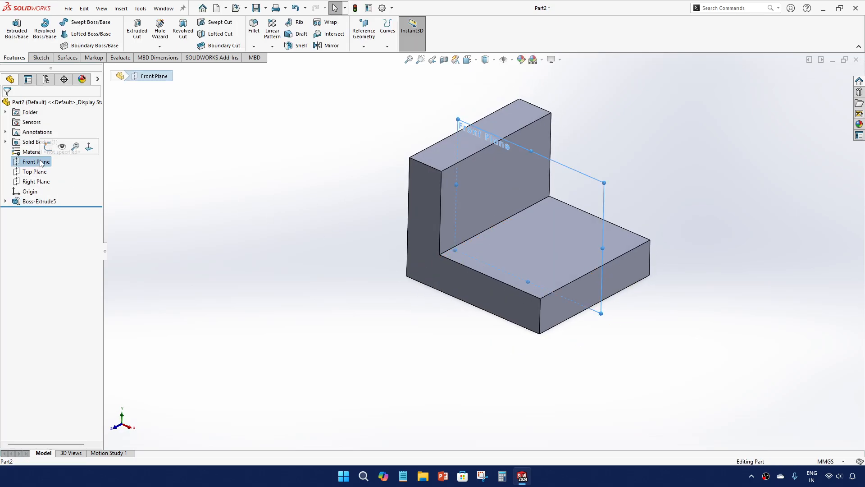
{"action": "left_click", "coordinate": [51, 153]}
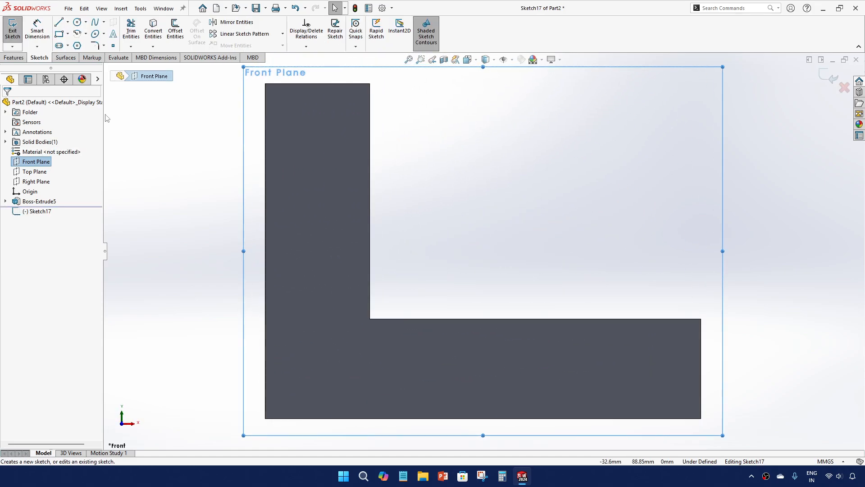
{"action": "left_click", "coordinate": [59, 22]}
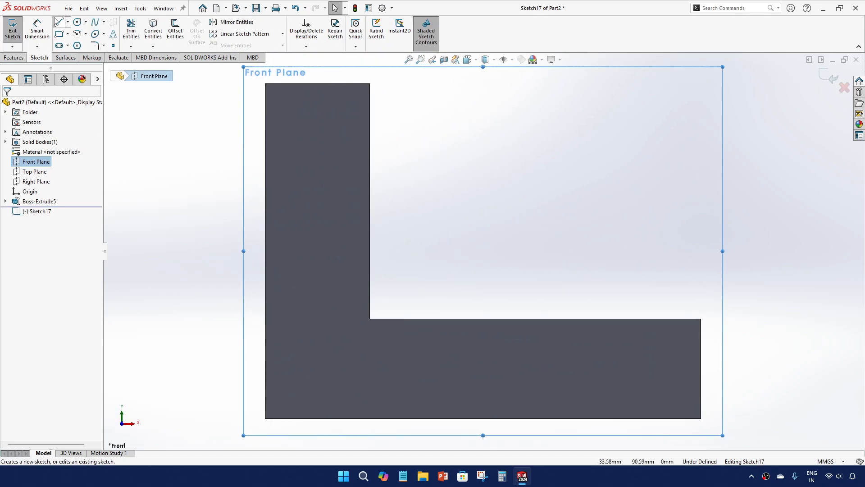
{"action": "left_click", "coordinate": [471, 158]}
{"action": "left_click", "coordinate": [525, 218]}
{"action": "key", "text": "Escape"}
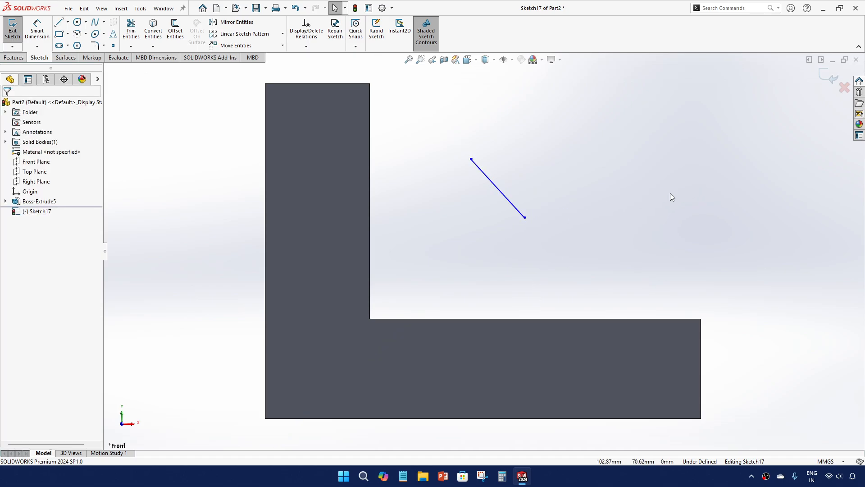
{"action": "left_click", "coordinate": [830, 76]}
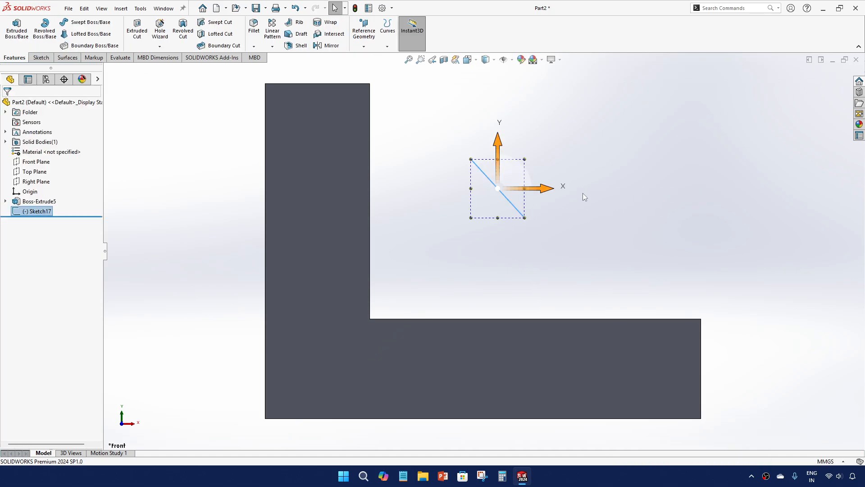
Step: Try to create a 10 mm rib from the diagonal line with both-sides thickness and the extrusion direction parallel to the sketch
{"action": "scroll", "coordinate": [583, 193], "scroll_direction": "up", "scroll_amount": 2}
{"action": "mouse_move", "coordinate": [542, 241]}
{"action": "middle_mouse_down"}
{"action": "mouse_move", "coordinate": [469, 291]}
{"action": "mouse_move", "coordinate": [473, 273]}
{"action": "middle_mouse_up"}
{"action": "left_click", "coordinate": [660, 188]}
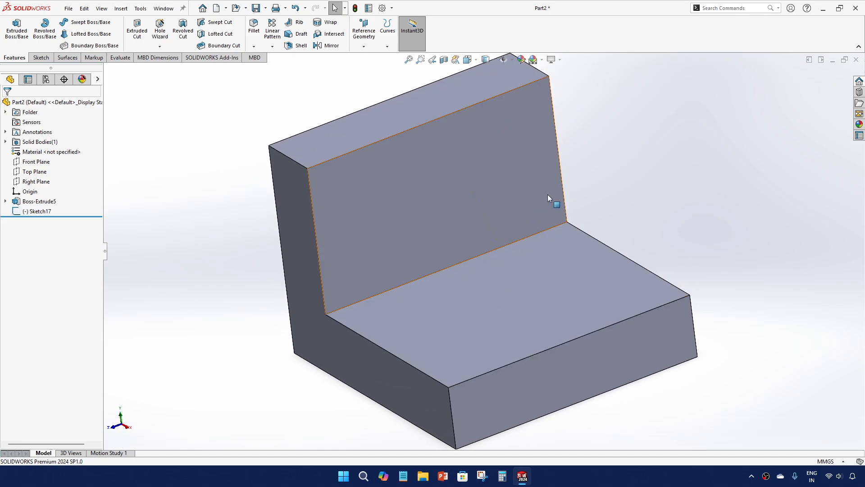
{"action": "mouse_move", "coordinate": [302, 215]}
{"action": "middle_mouse_down"}
{"action": "mouse_move", "coordinate": [322, 237]}
{"action": "mouse_move", "coordinate": [399, 223]}
{"action": "middle_mouse_up"}
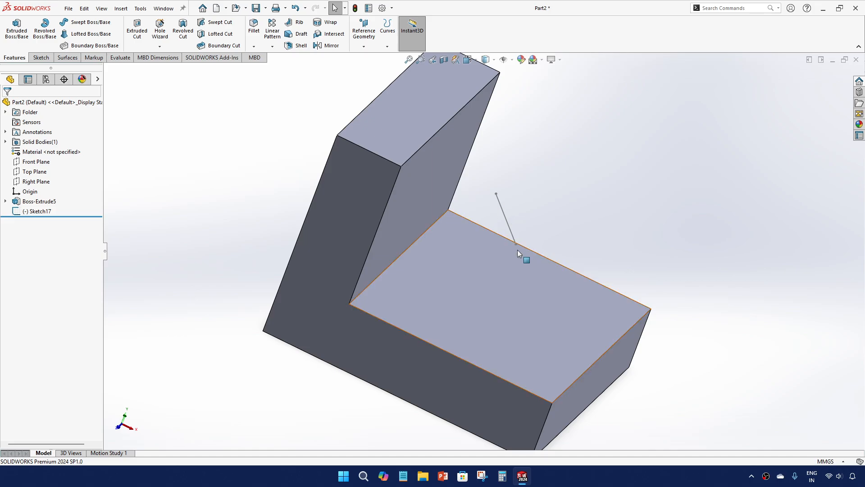
{"action": "left_click", "coordinate": [298, 24]}
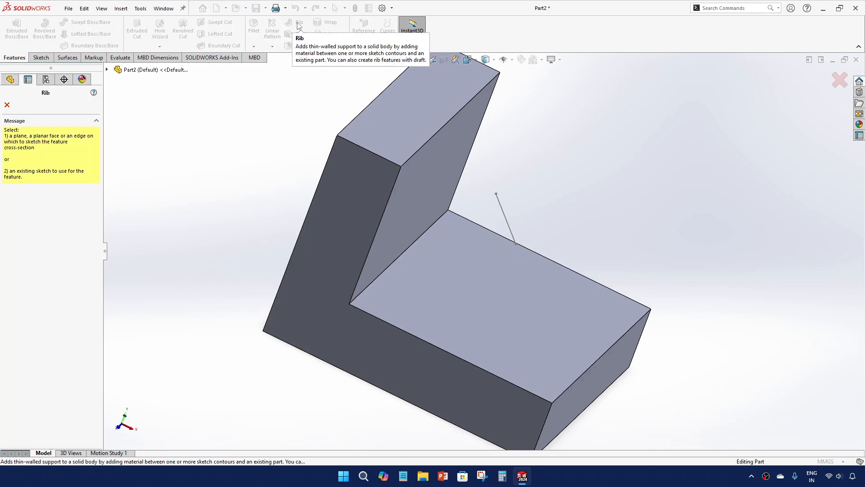
{"action": "left_click", "coordinate": [503, 215]}
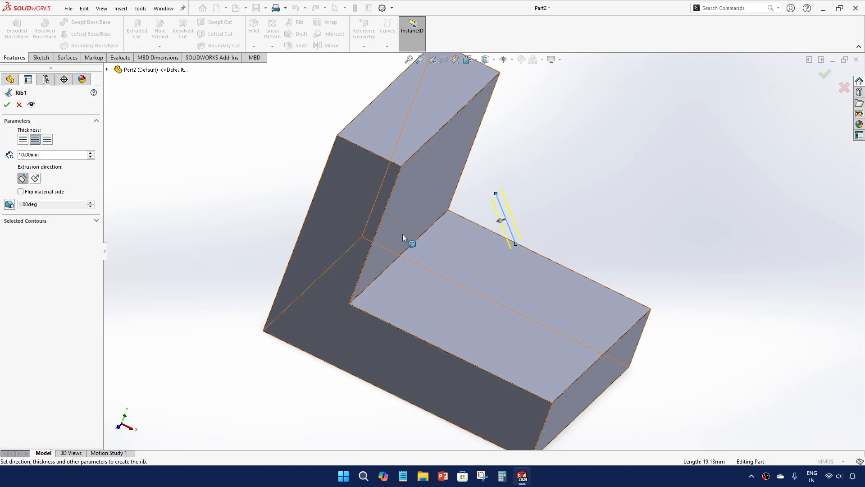
{"action": "mouse_move", "coordinate": [402, 234]}
{"action": "middle_mouse_down"}
{"action": "mouse_move", "coordinate": [353, 224]}
{"action": "mouse_move", "coordinate": [339, 231]}
{"action": "middle_mouse_up"}
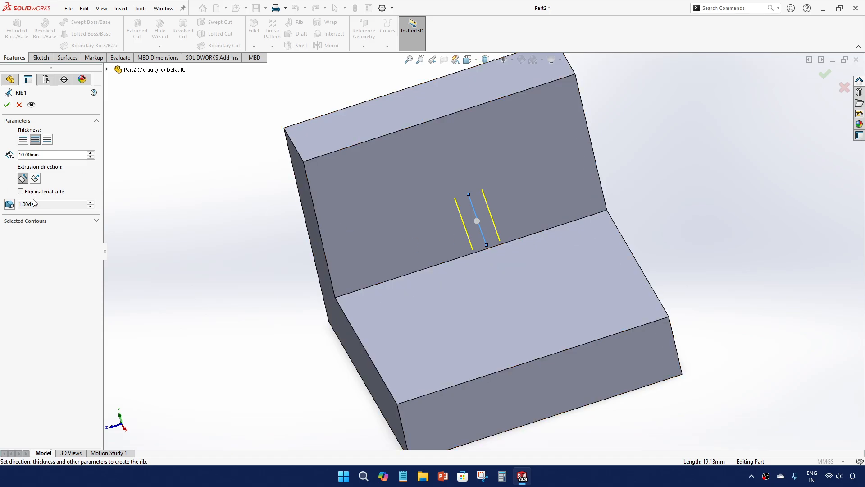
{"action": "left_click", "coordinate": [91, 157]}
{"action": "scroll", "coordinate": [227, 225], "scroll_direction": "up", "scroll_amount": 1}
{"action": "middle_click_drag", "start_coordinate": [227, 235], "coordinate": [255, 211]}
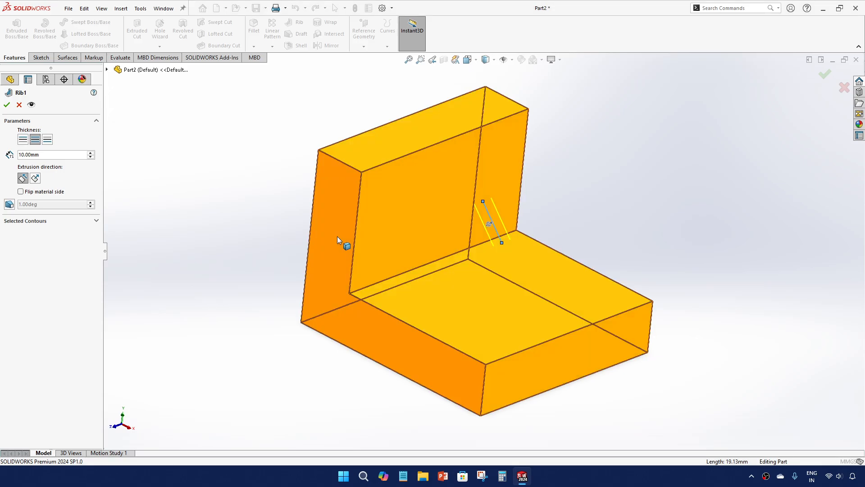
{"action": "left_click", "coordinate": [337, 237]}
{"action": "middle_click_drag", "start_coordinate": [297, 250], "coordinate": [253, 268]}
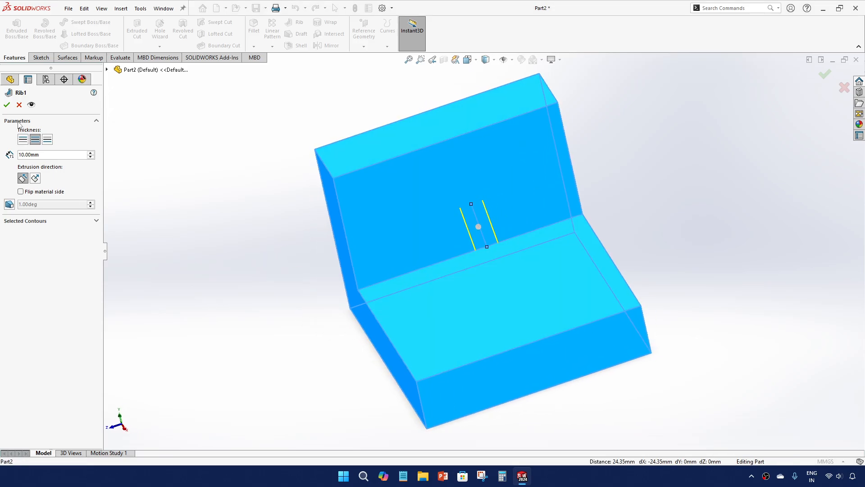
{"action": "left_click", "coordinate": [6, 105]}
Step: Try flipping the rib's material side and extruding it normal to the sketch, and return to the parallel direction
{"action": "middle_click_drag", "start_coordinate": [181, 208], "coordinate": [199, 207]}
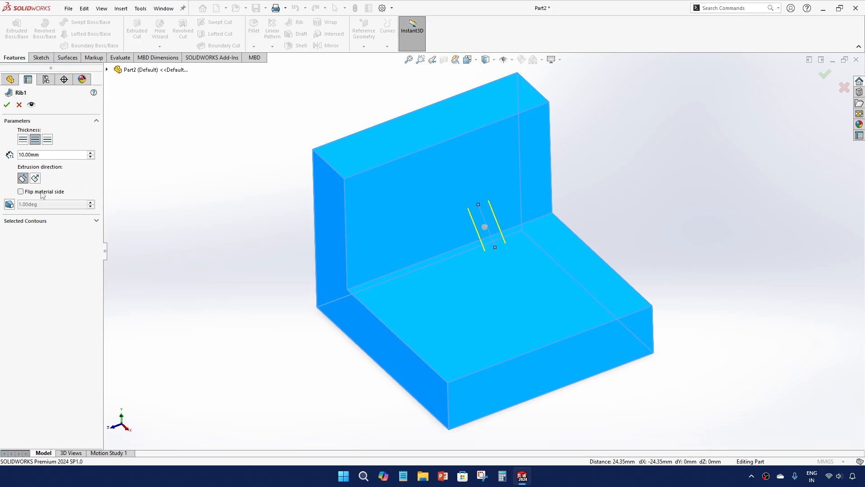
{"action": "middle_click_drag", "start_coordinate": [402, 265], "coordinate": [444, 256]}
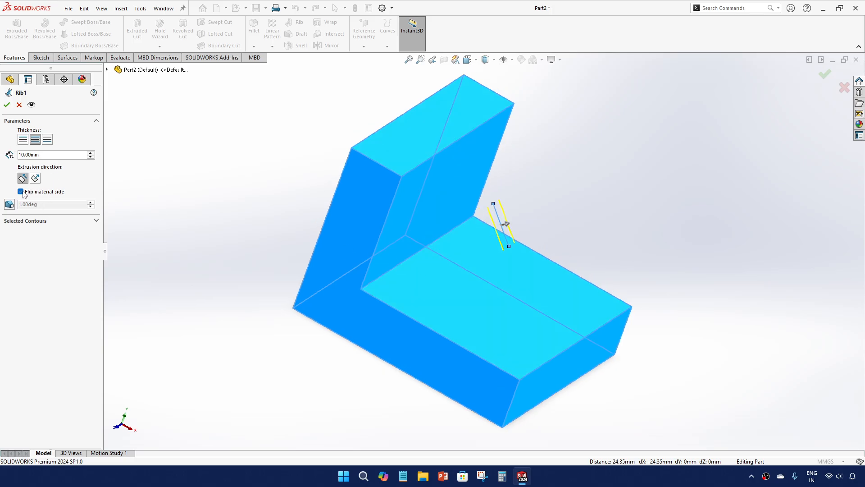
{"action": "left_click", "coordinate": [36, 178]}
{"action": "middle_click_drag", "start_coordinate": [237, 221], "coordinate": [257, 233]}
{"action": "left_click", "coordinate": [23, 178]}
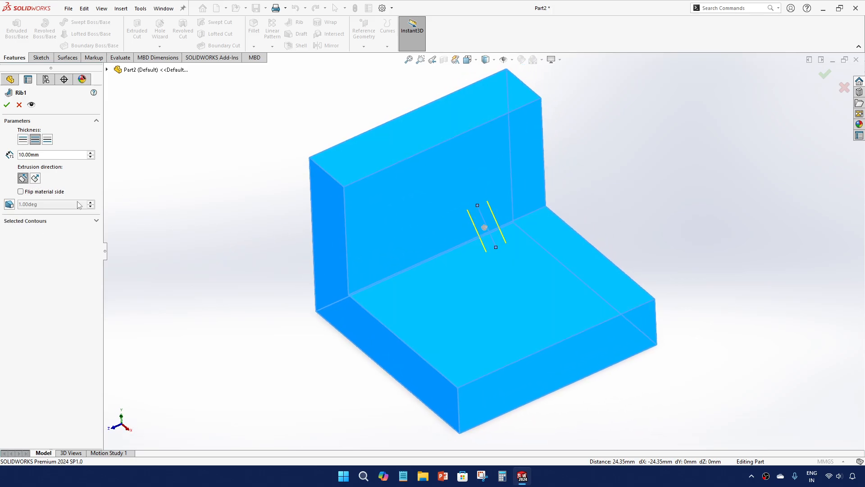
{"action": "middle_click_drag", "start_coordinate": [146, 220], "coordinate": [192, 242]}
Step: Try the rib with first-side and both-sides thickness and a 1° outward draft at the wall interface, and cancel it
{"action": "left_click", "coordinate": [23, 140]}
{"action": "left_click", "coordinate": [36, 140]}
{"action": "left_click", "coordinate": [87, 223]}
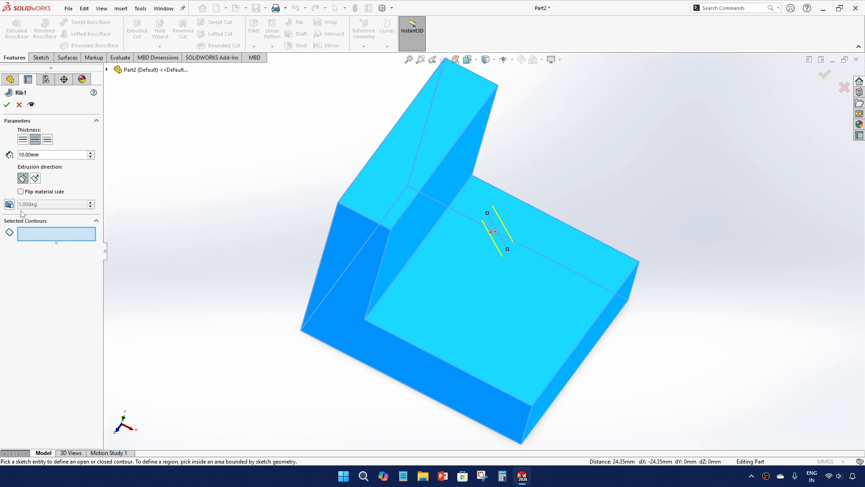
{"action": "left_click", "coordinate": [9, 205]}
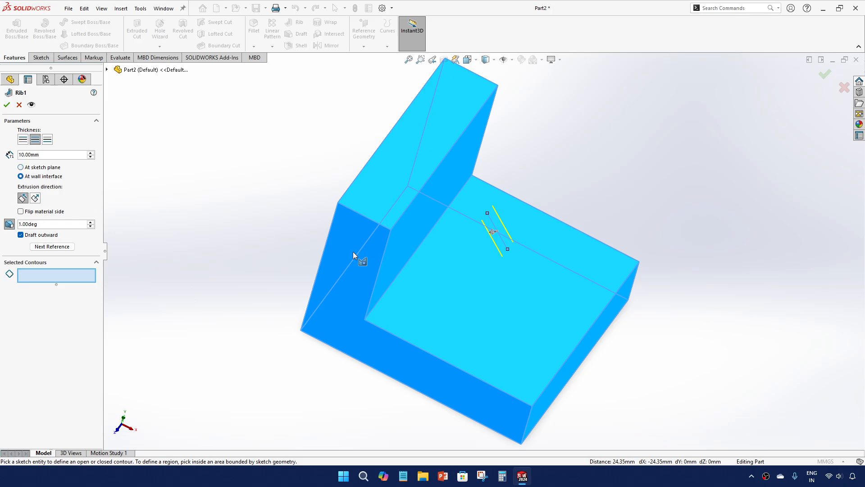
{"action": "middle_click_drag", "start_coordinate": [415, 243], "coordinate": [358, 253]}
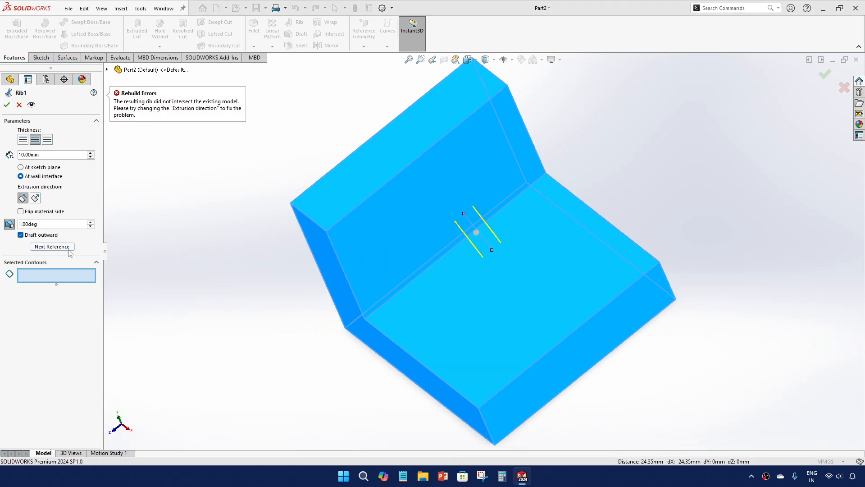
{"action": "key", "text": "Escape"}
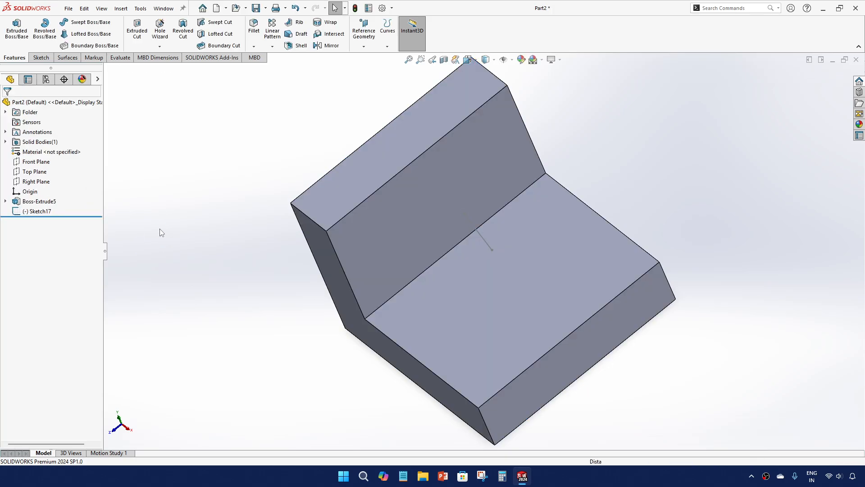
Step: Try again to create a 10 mm both-sides rib, using the whole diagonal line sketch as its profile
{"action": "scroll", "coordinate": [232, 230], "scroll_direction": "up", "scroll_amount": 3}
{"action": "middle_click_drag", "start_coordinate": [232, 230], "coordinate": [218, 268]}
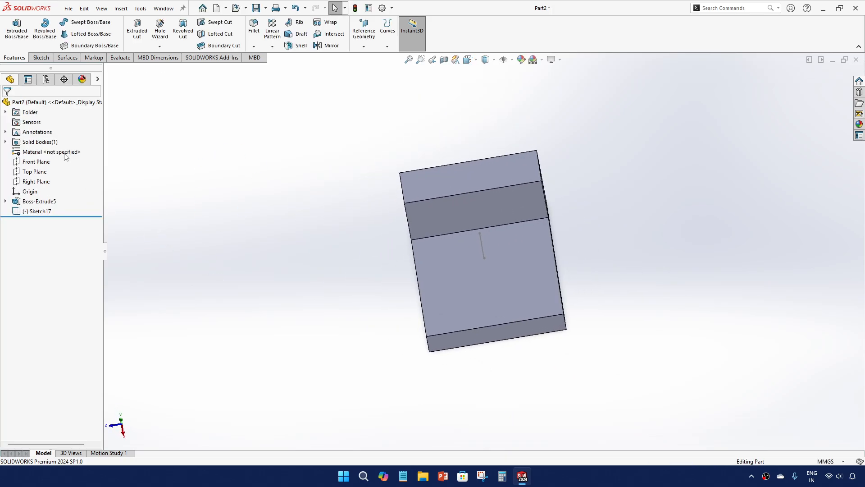
{"action": "left_click", "coordinate": [289, 28]}
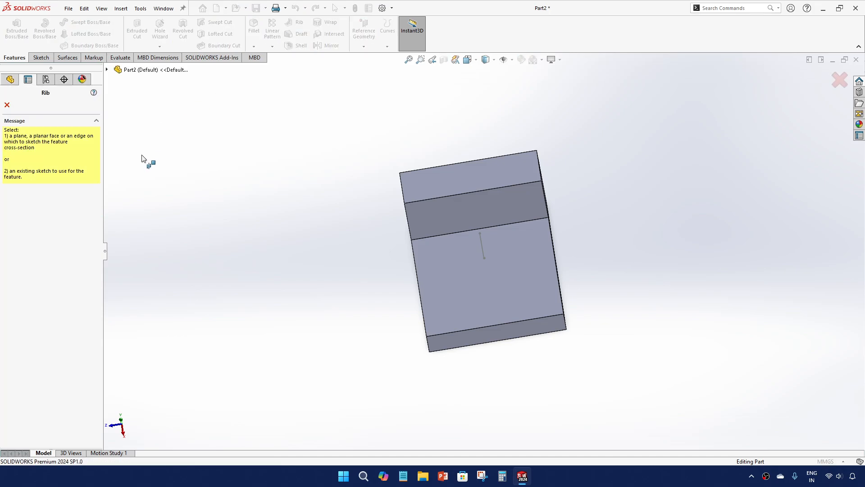
{"action": "left_click", "coordinate": [107, 70]}
{"action": "left_click", "coordinate": [150, 178]}
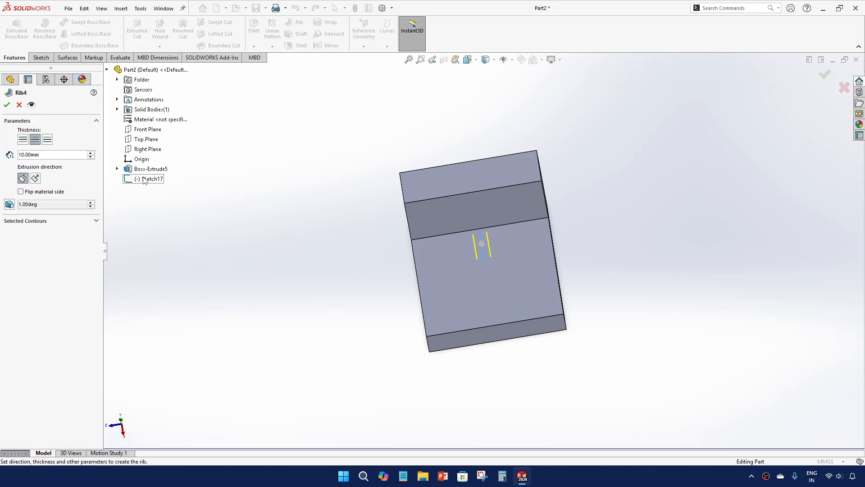
{"action": "middle_click_drag", "start_coordinate": [252, 223], "coordinate": [265, 126]}
{"action": "left_click", "coordinate": [432, 262]}
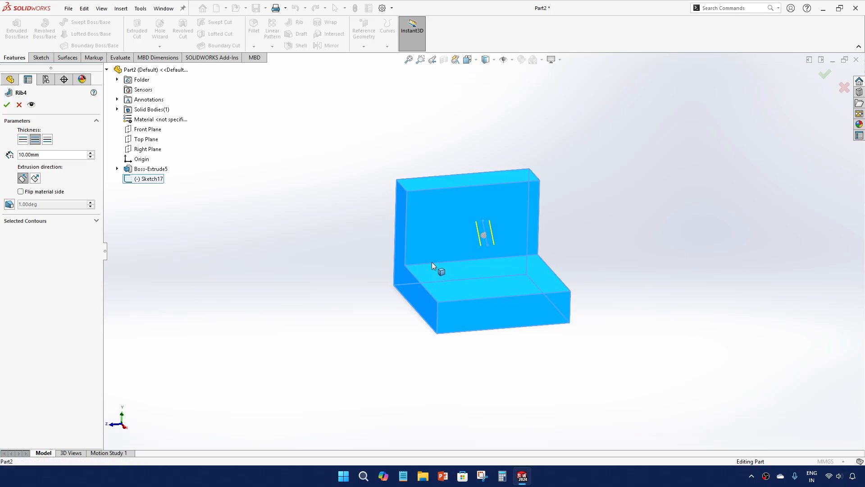
{"action": "left_click", "coordinate": [7, 105]}
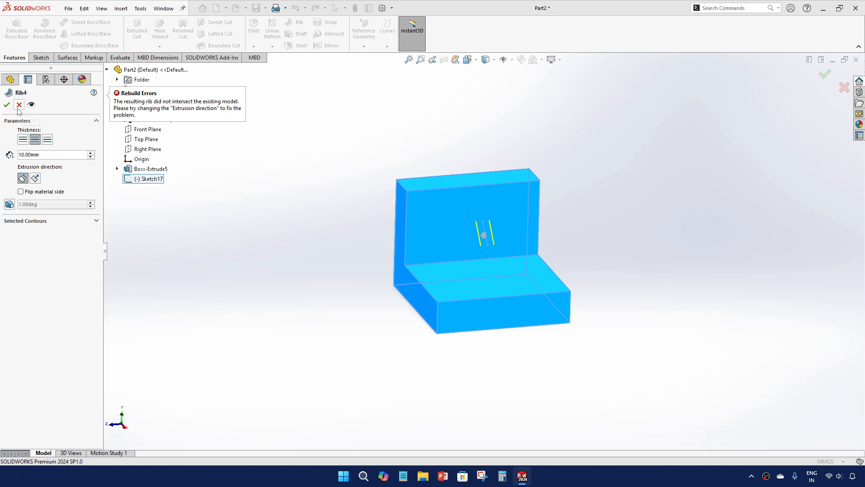
Step: Try the normal-to-sketch extrusion direction for the rib, return to parallel, and cancel the feature
{"action": "left_click", "coordinate": [35, 178]}
{"action": "middle_click_drag", "start_coordinate": [197, 231], "coordinate": [230, 299]}
{"action": "left_click", "coordinate": [22, 178]}
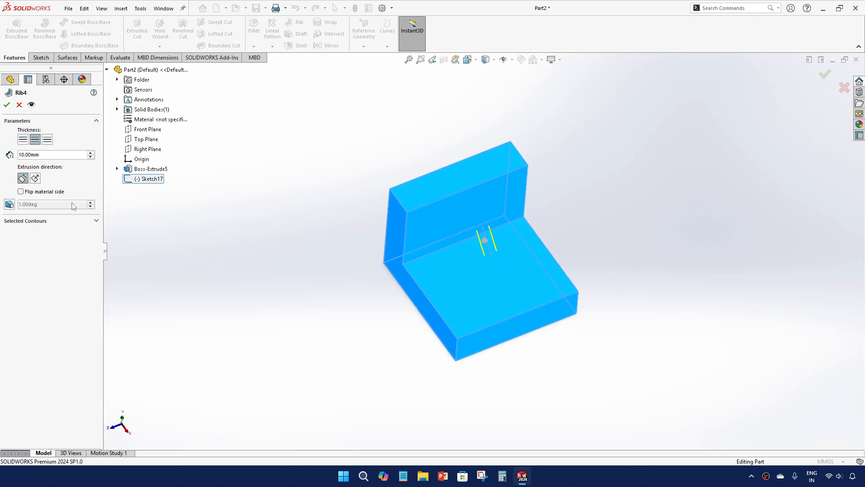
{"action": "left_click", "coordinate": [80, 225]}
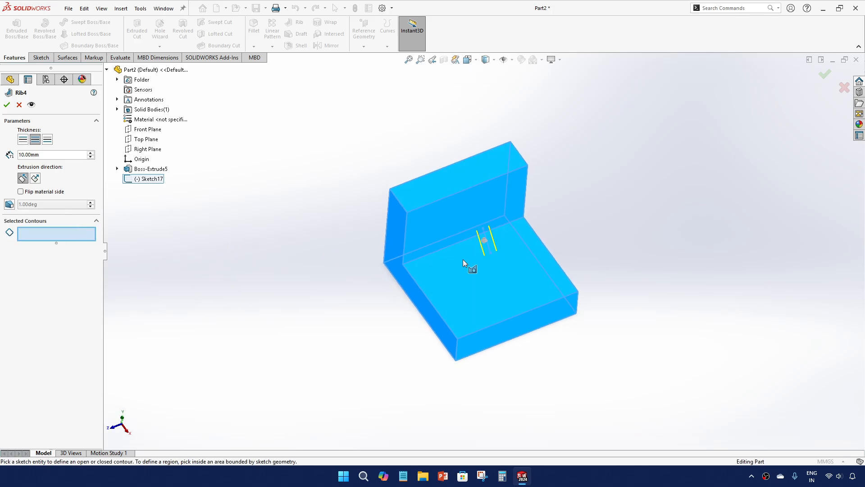
{"action": "key", "text": "Escape"}
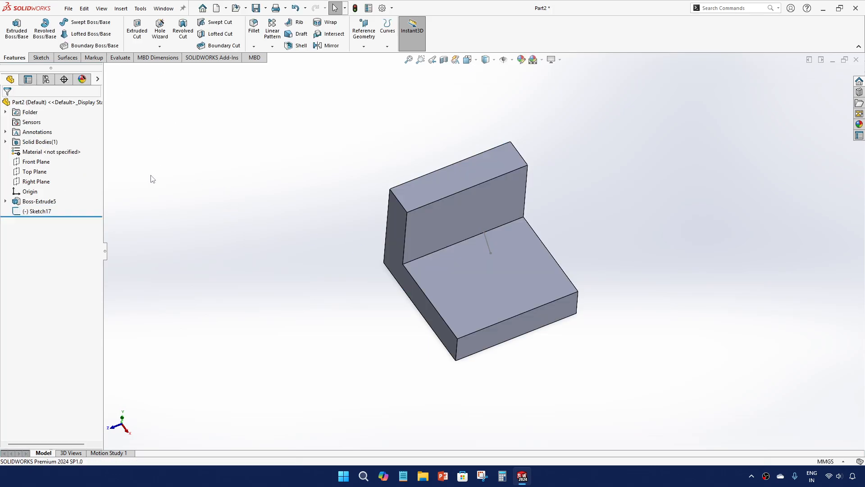
{"action": "left_click", "coordinate": [38, 211]}
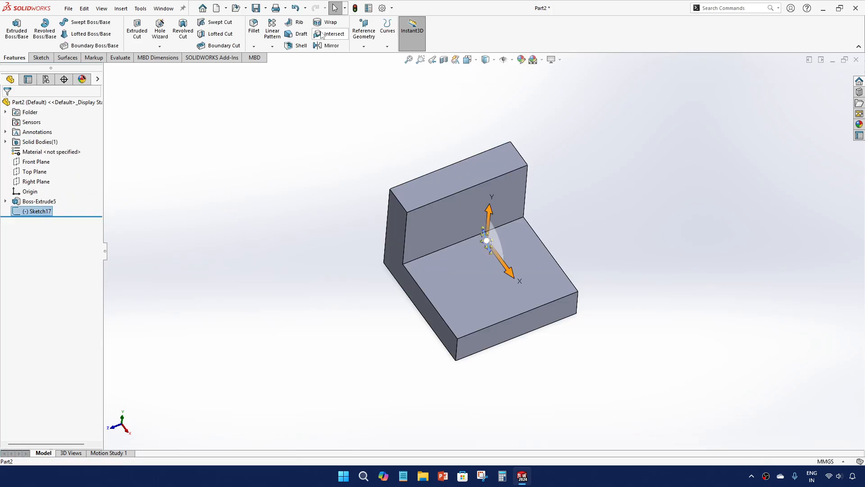
{"action": "left_click", "coordinate": [296, 22]}
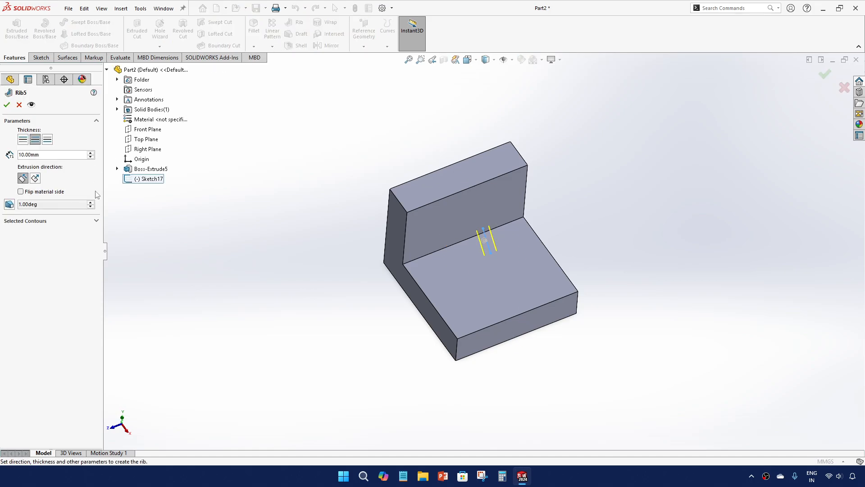
{"action": "left_click", "coordinate": [432, 238]}
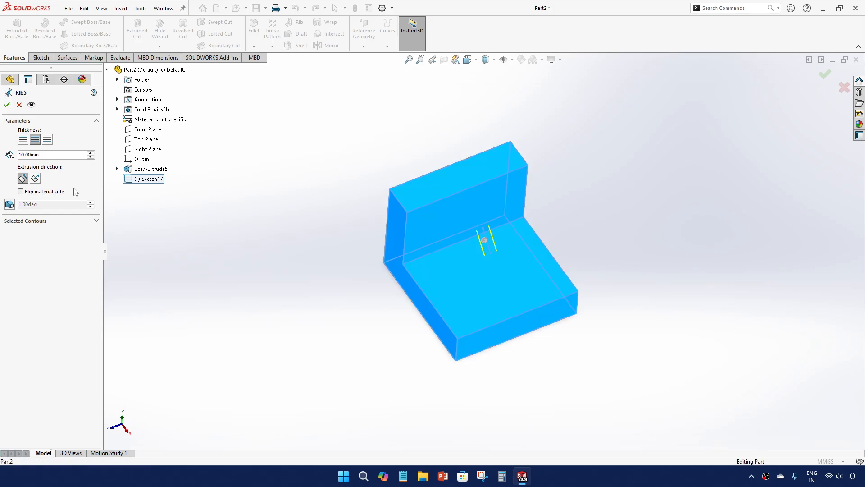
{"action": "left_click", "coordinate": [91, 222]}
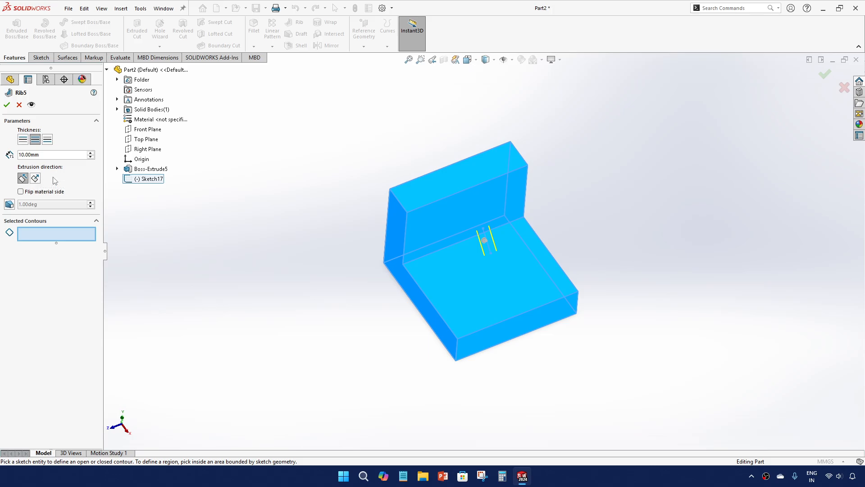
{"action": "middle_click_drag", "start_coordinate": [262, 215], "coordinate": [234, 176]}
{"action": "left_click", "coordinate": [19, 104]}
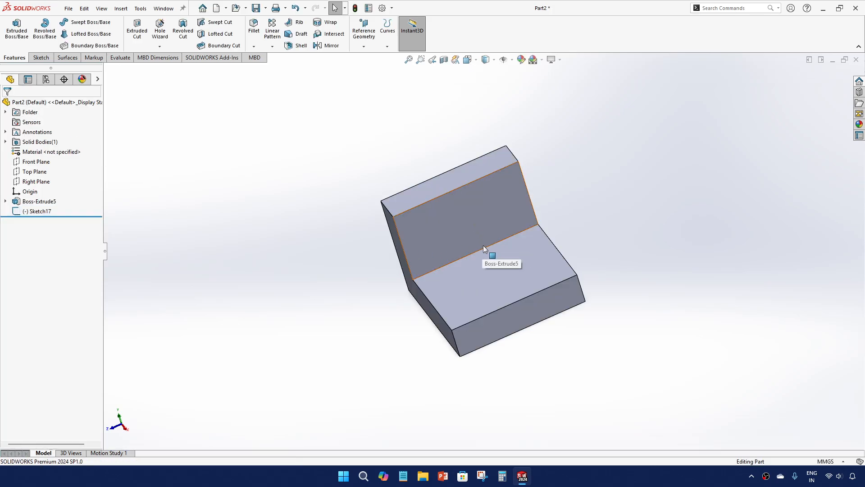
Step: Edit the diagonal line sketch, stretching its ends toward the upright wall and the base until it is about 63 mm long
{"action": "middle_click_drag", "start_coordinate": [484, 245], "coordinate": [502, 242]}
{"action": "left_click", "coordinate": [494, 239]}
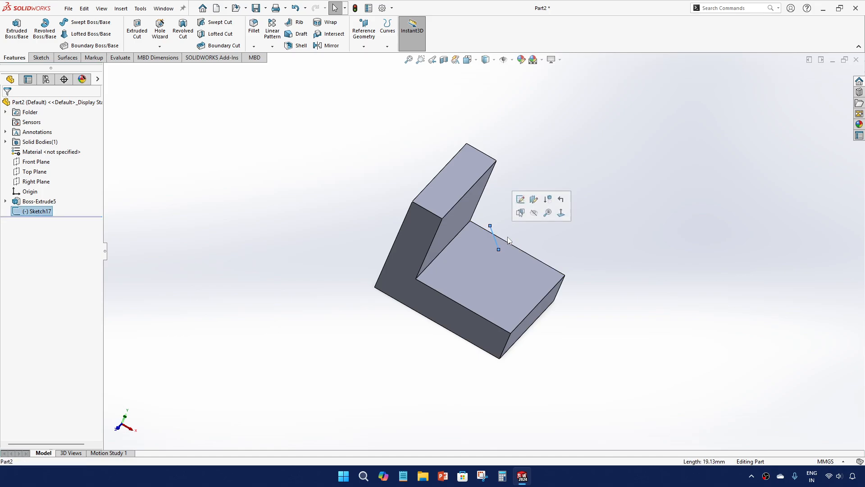
{"action": "left_click", "coordinate": [560, 199]}
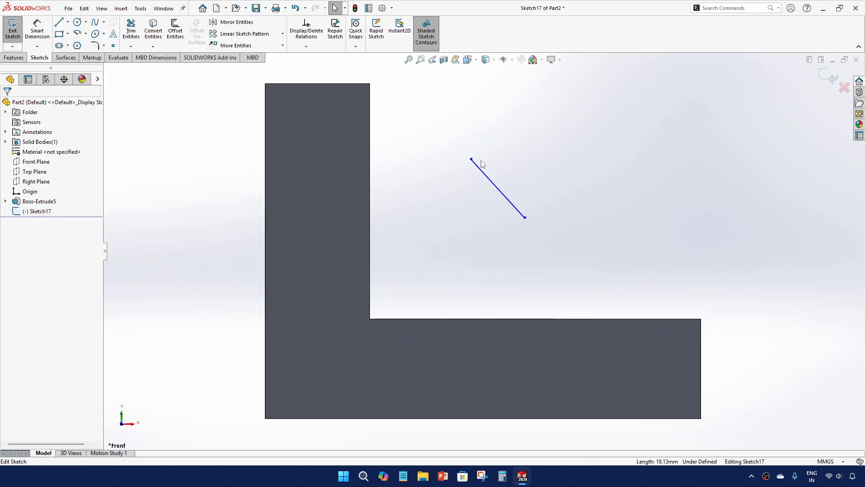
{"action": "left_click_drag", "start_coordinate": [472, 160], "coordinate": [388, 125]}
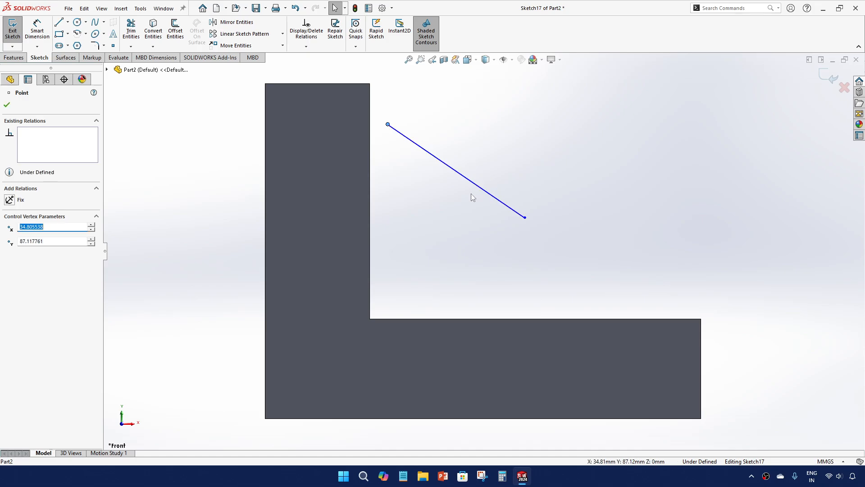
{"action": "left_click_drag", "start_coordinate": [525, 218], "coordinate": [588, 292]}
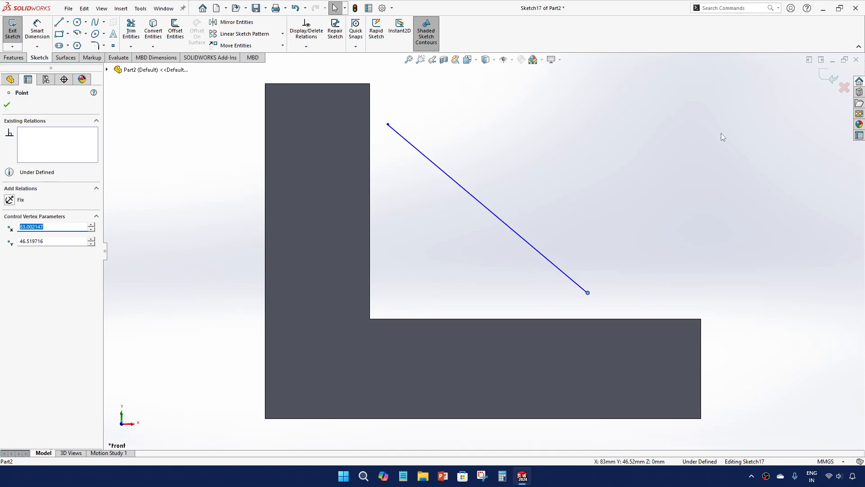
{"action": "left_click", "coordinate": [845, 87]}
Step: Create a 10 mm both-sides rib from the lengthened diagonal line, extruded parallel to the sketch
{"action": "mouse_move", "coordinate": [573, 210]}
{"action": "middle_mouse_down"}
{"action": "mouse_move", "coordinate": [487, 207]}
{"action": "mouse_move", "coordinate": [407, 293]}
{"action": "mouse_move", "coordinate": [421, 324]}
{"action": "middle_mouse_up"}
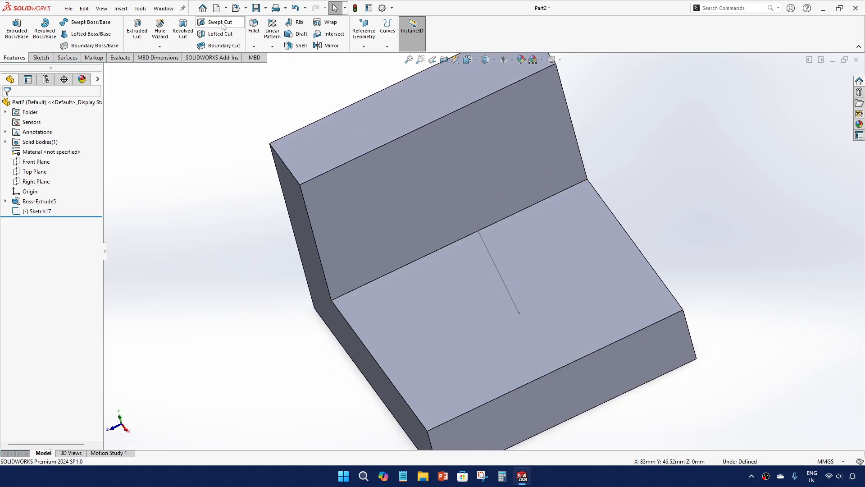
{"action": "left_click", "coordinate": [296, 23]}
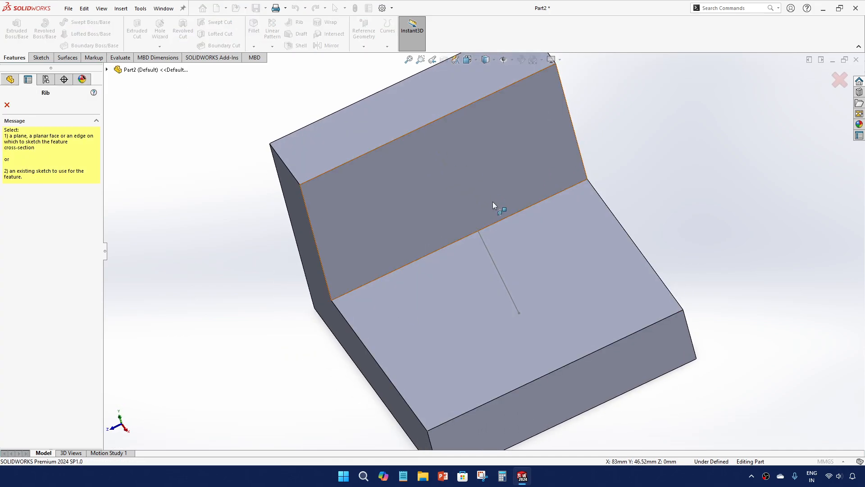
{"action": "left_click", "coordinate": [477, 228]}
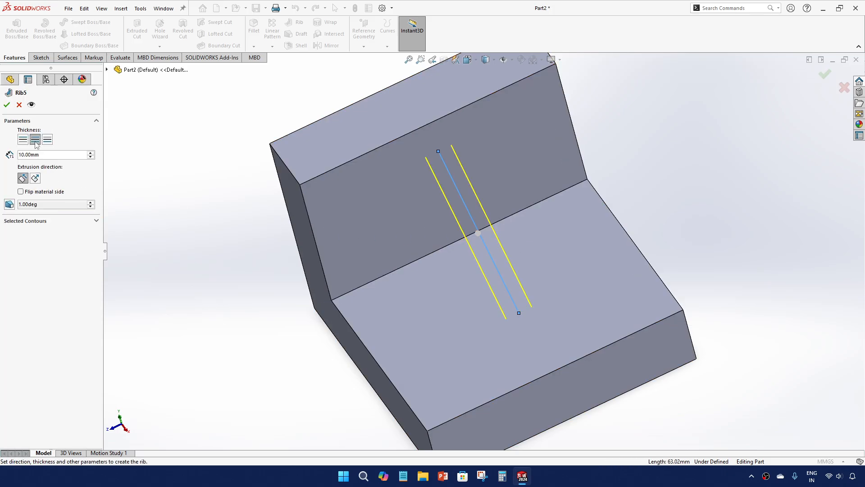
{"action": "left_click", "coordinate": [7, 105]}
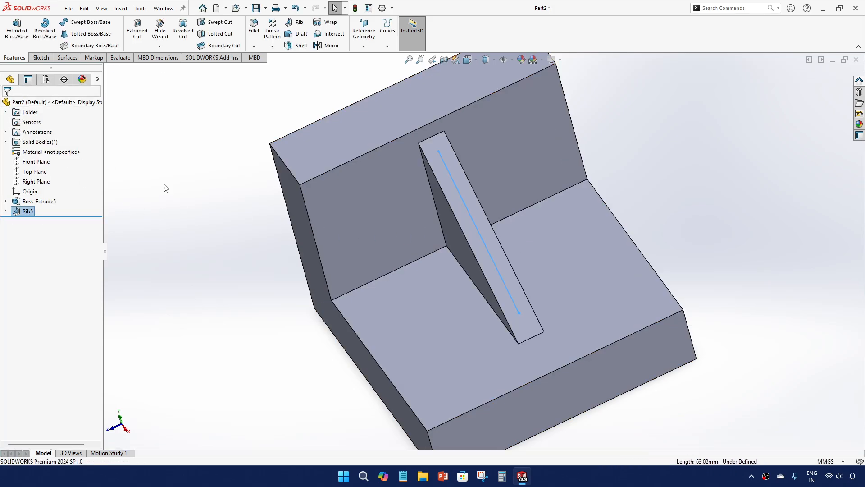
{"action": "middle_click_drag", "start_coordinate": [167, 189], "coordinate": [266, 198]}
{"action": "left_click", "coordinate": [200, 175]}
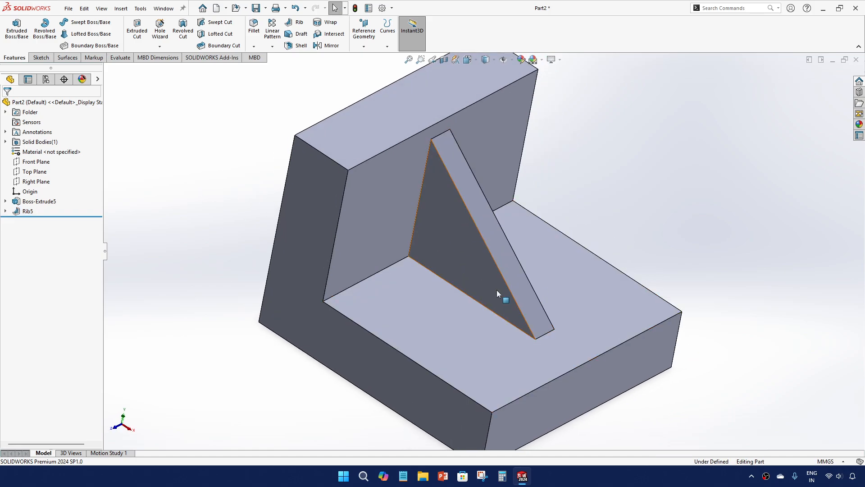
{"action": "mouse_move", "coordinate": [497, 290]}
{"action": "middle_mouse_down"}
{"action": "mouse_move", "coordinate": [503, 242]}
{"action": "mouse_move", "coordinate": [564, 228]}
{"action": "mouse_move", "coordinate": [541, 297]}
{"action": "mouse_move", "coordinate": [456, 344]}
{"action": "mouse_move", "coordinate": [506, 295]}
{"action": "middle_mouse_up"}
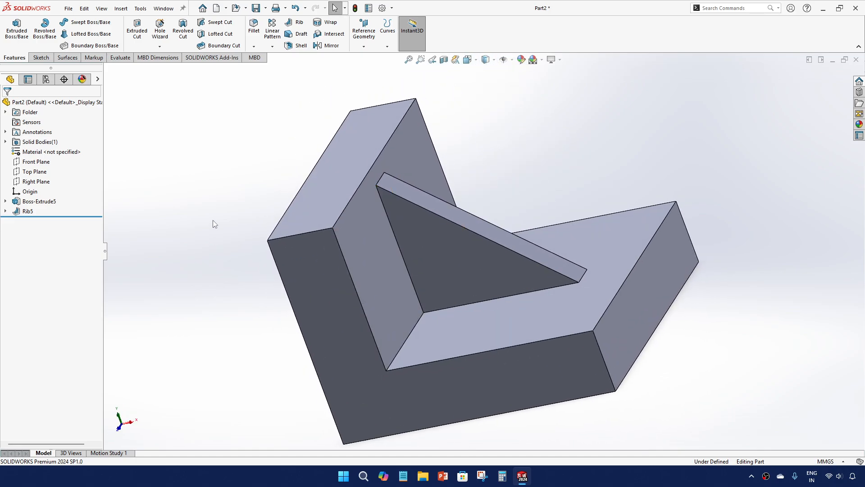
{"action": "mouse_move", "coordinate": [247, 204]}
{"action": "middle_mouse_down"}
{"action": "mouse_move", "coordinate": [213, 234]}
{"action": "mouse_move", "coordinate": [216, 253]}
{"action": "mouse_move", "coordinate": [239, 229]}
{"action": "mouse_move", "coordinate": [224, 183]}
{"action": "mouse_move", "coordinate": [255, 212]}
{"action": "mouse_move", "coordinate": [241, 226]}
{"action": "mouse_move", "coordinate": [248, 201]}
{"action": "middle_mouse_up"}
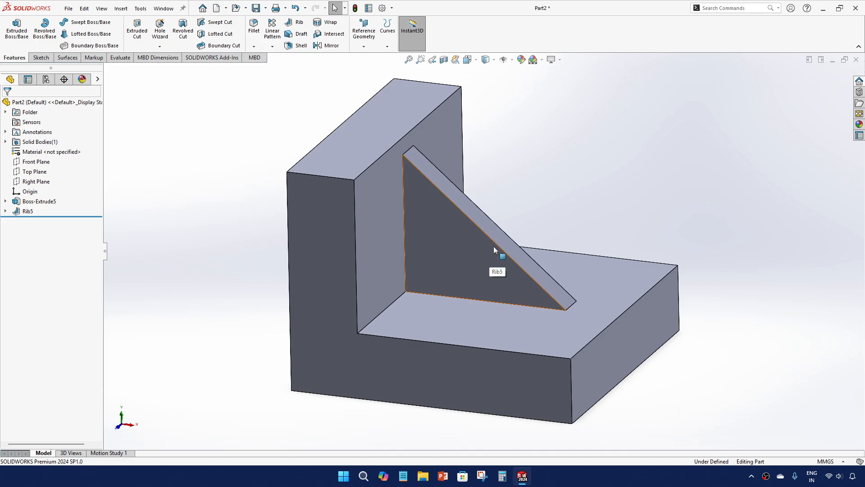
{"action": "middle_click_drag", "start_coordinate": [564, 278], "coordinate": [250, 253]}
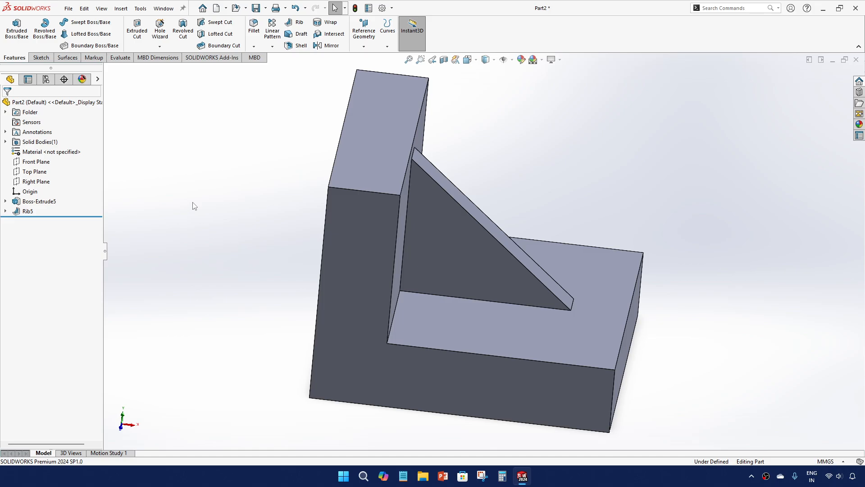
Step: Delete the rib, the L-shaped block's extrusion and both of their sketches from the part
{"action": "left_click", "coordinate": [27, 211]}
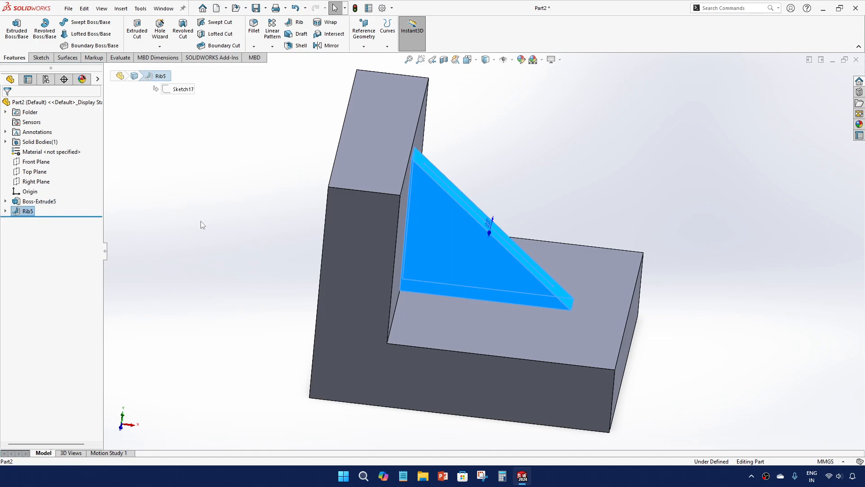
{"action": "key", "text": "Delete"}
{"action": "left_click", "coordinate": [489, 192]}
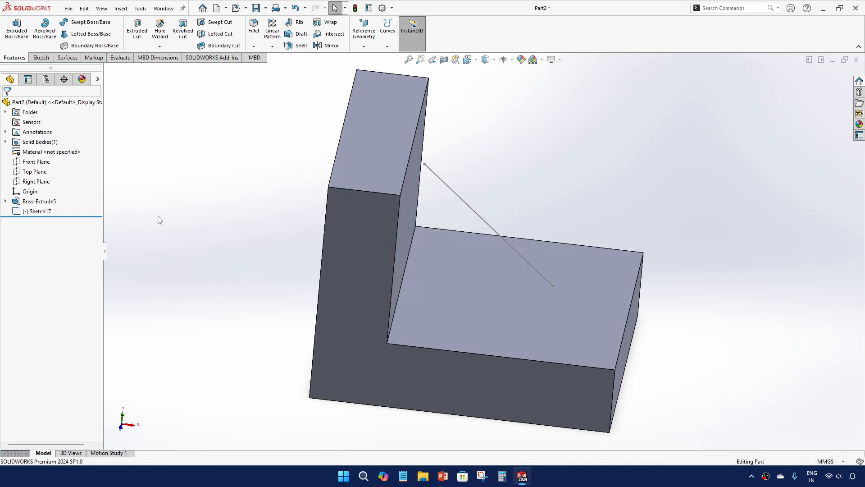
{"action": "left_click", "coordinate": [40, 201]}
{"action": "key", "text": "Delete"}
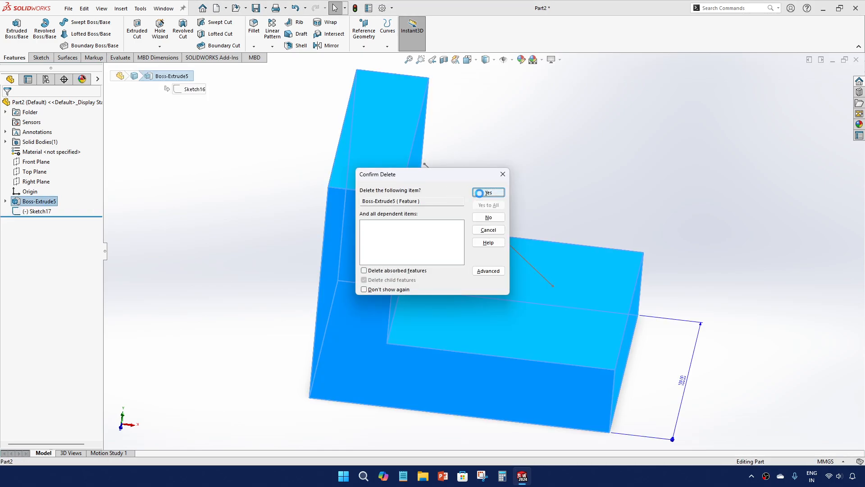
{"action": "left_click", "coordinate": [480, 193]}
{"action": "left_click", "coordinate": [70, 202]}
{"action": "key", "text": "Delete"}
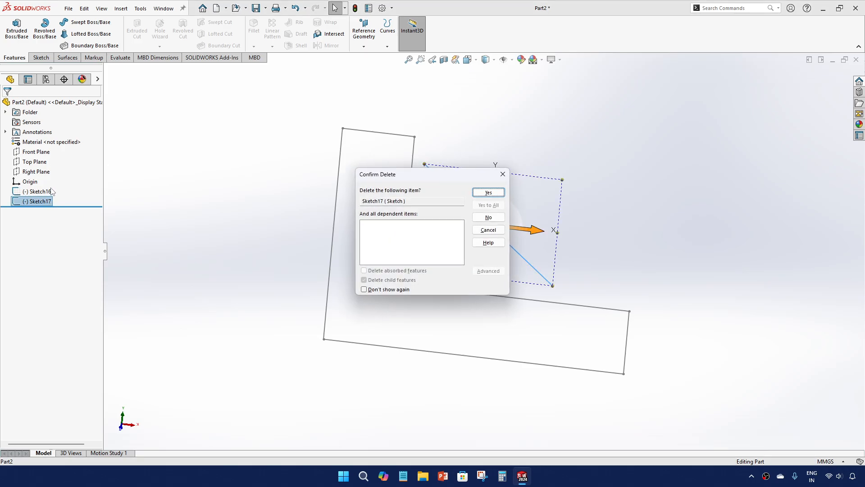
{"action": "left_click", "coordinate": [478, 195]}
{"action": "left_click", "coordinate": [45, 192]}
{"action": "key", "text": "Delete"}
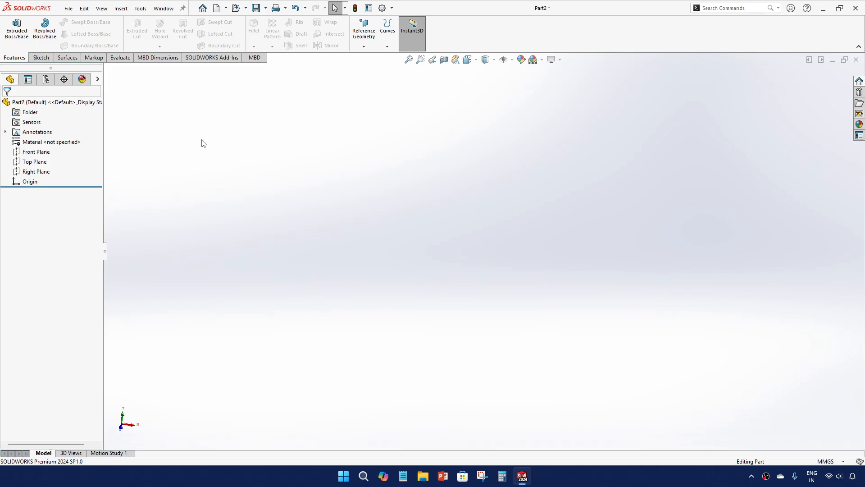
Step: Sketch a center rectangle of about 108 by 102 mm on the Top Plane, centred on the origin, for a boss extrusion
{"action": "left_click", "coordinate": [17, 28]}
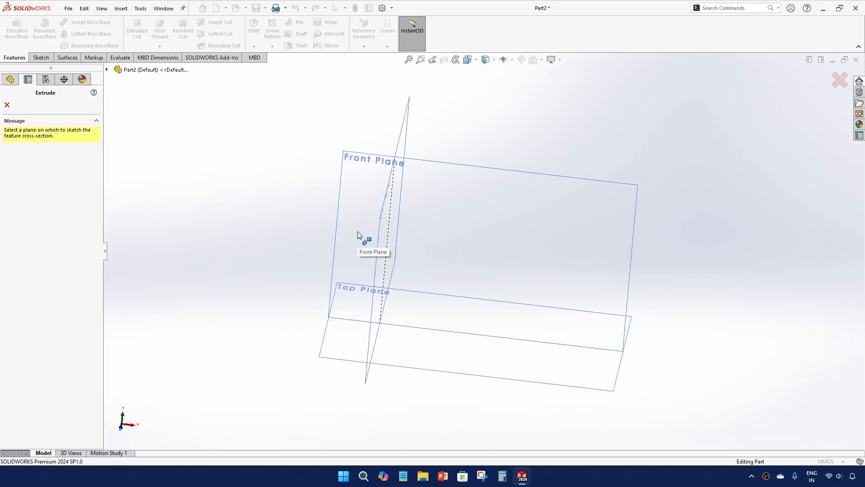
{"action": "left_click", "coordinate": [456, 271]}
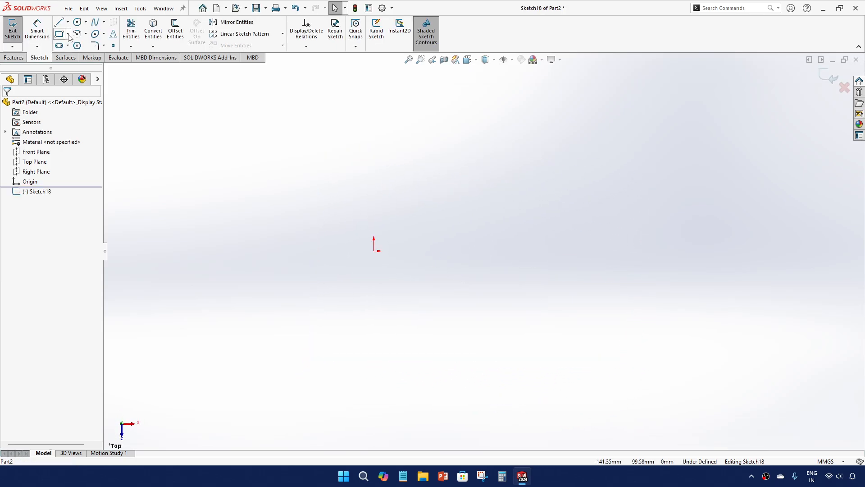
{"action": "left_click", "coordinate": [67, 34]}
{"action": "left_click", "coordinate": [71, 56]}
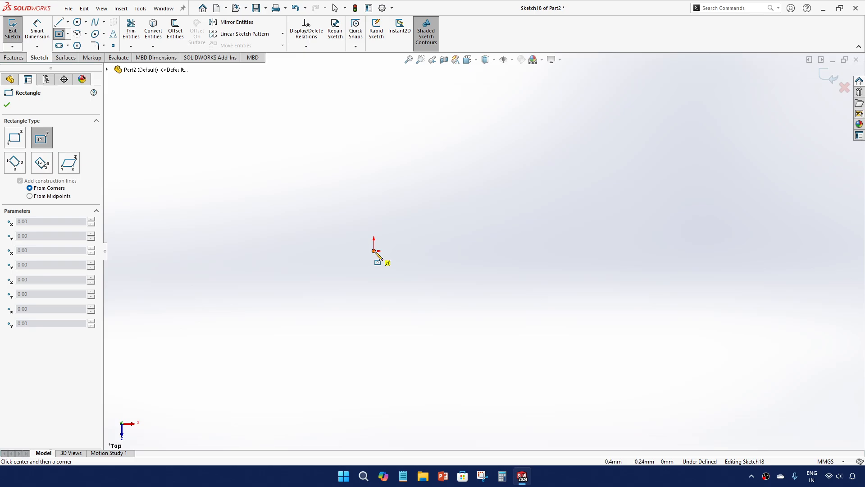
{"action": "left_click", "coordinate": [374, 252]}
{"action": "left_click", "coordinate": [476, 154]}
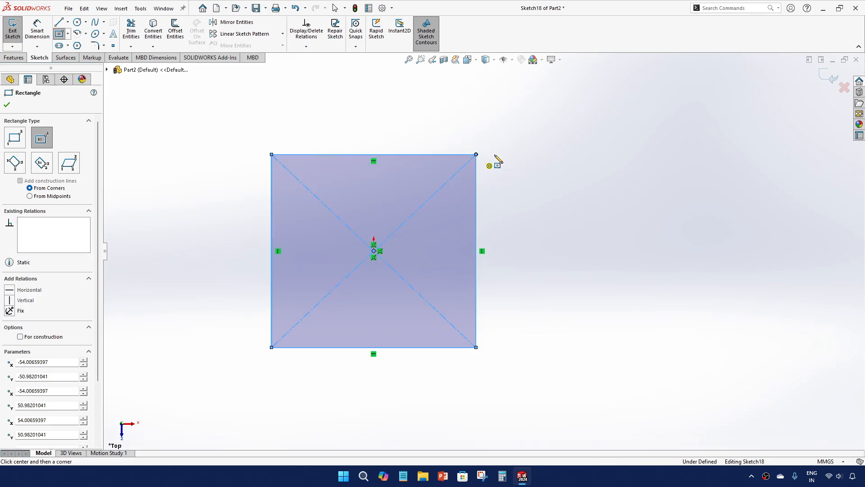
Step: Extrude the rectangle upward as a blind boss 100 mm high
{"action": "left_click", "coordinate": [827, 78]}
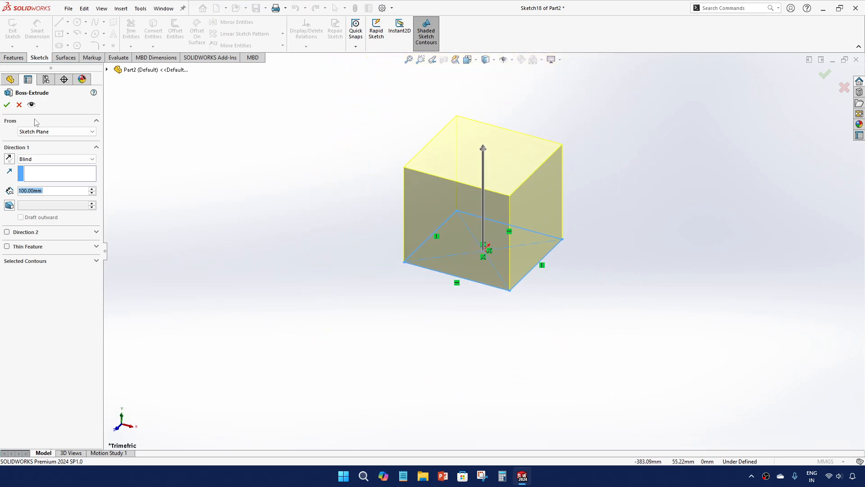
{"action": "left_click", "coordinate": [6, 105]}
{"action": "scroll", "coordinate": [577, 194], "scroll_direction": "down", "scroll_amount": 2}
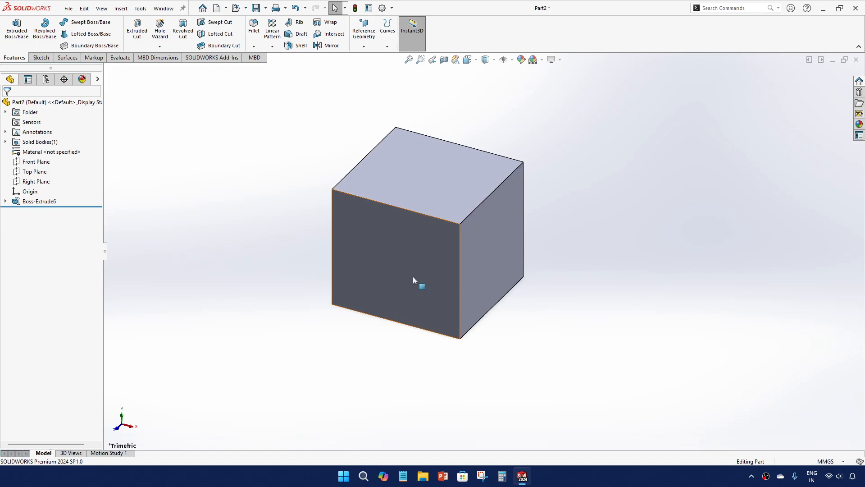
Step: Start a draft on the block with its top face as the direction of pull
{"action": "middle_click_drag", "start_coordinate": [415, 282], "coordinate": [439, 302]}
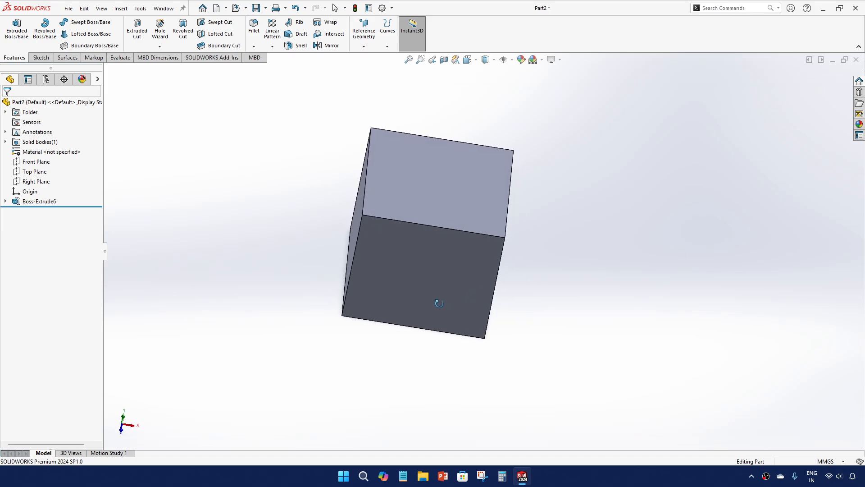
{"action": "left_click", "coordinate": [305, 39]}
{"action": "middle_click_drag", "start_coordinate": [282, 218], "coordinate": [253, 229]}
{"action": "left_click", "coordinate": [391, 196]}
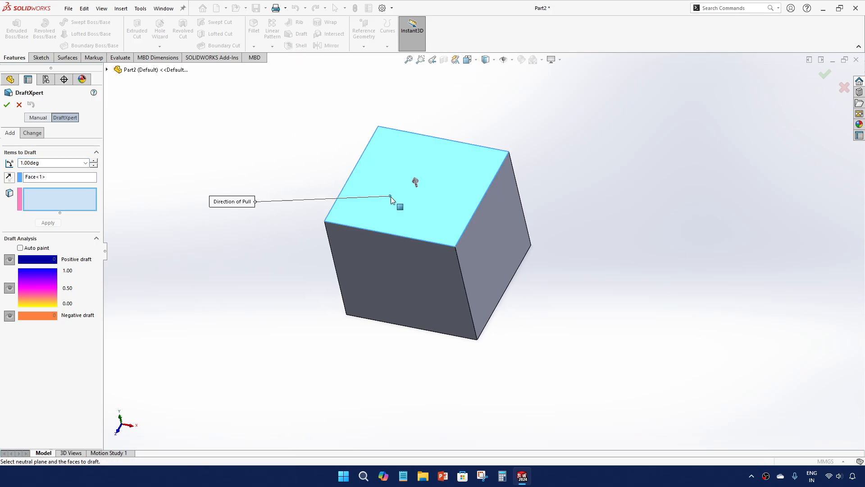
Step: Draft the block's four side faces by 10° and apply the feature
{"action": "middle_click_drag", "start_coordinate": [360, 209], "coordinate": [428, 199]}
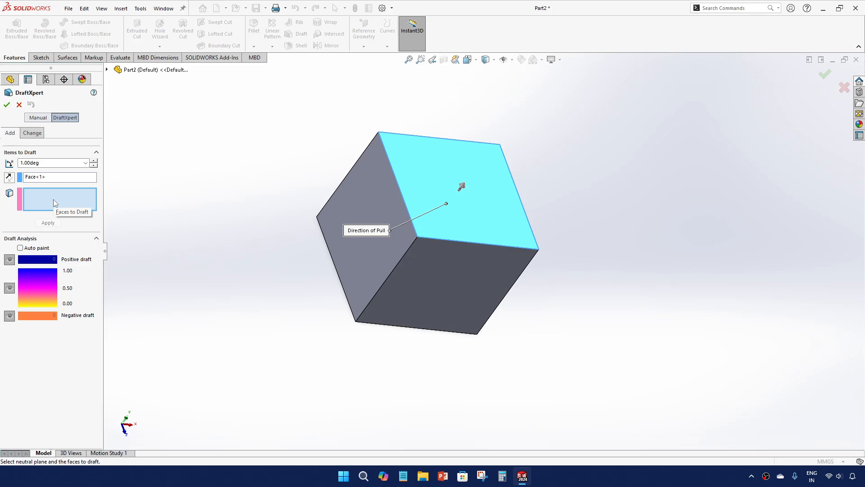
{"action": "left_click", "coordinate": [431, 279]}
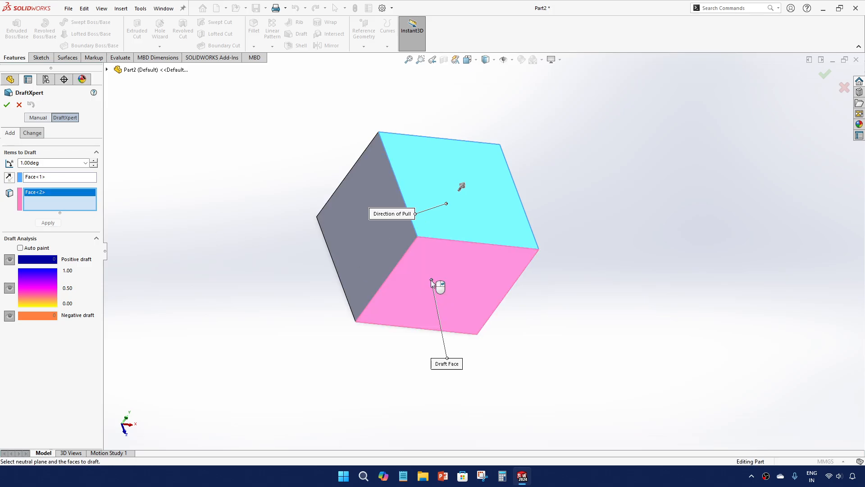
{"action": "left_click", "coordinate": [361, 257]}
{"action": "middle_click_drag", "start_coordinate": [329, 280], "coordinate": [173, 285]}
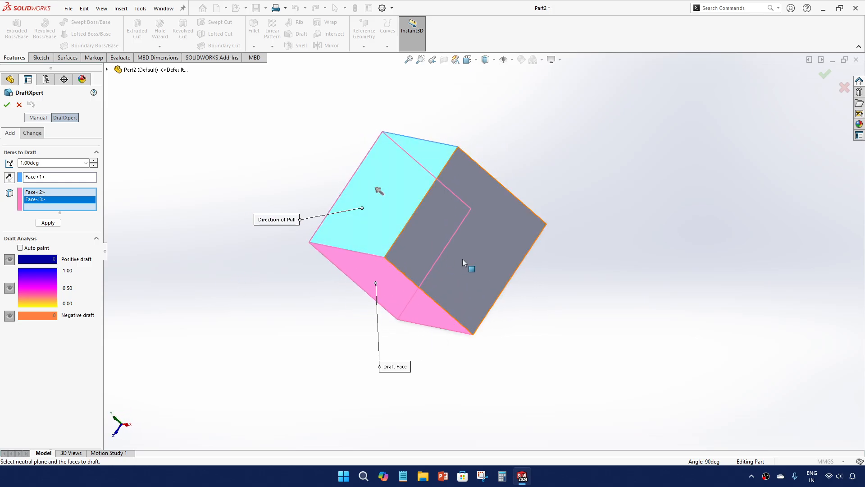
{"action": "left_click", "coordinate": [463, 259]}
{"action": "middle_click_drag", "start_coordinate": [496, 247], "coordinate": [453, 281]}
{"action": "left_click", "coordinate": [451, 228]}
{"action": "middle_click_drag", "start_coordinate": [409, 256], "coordinate": [482, 160]}
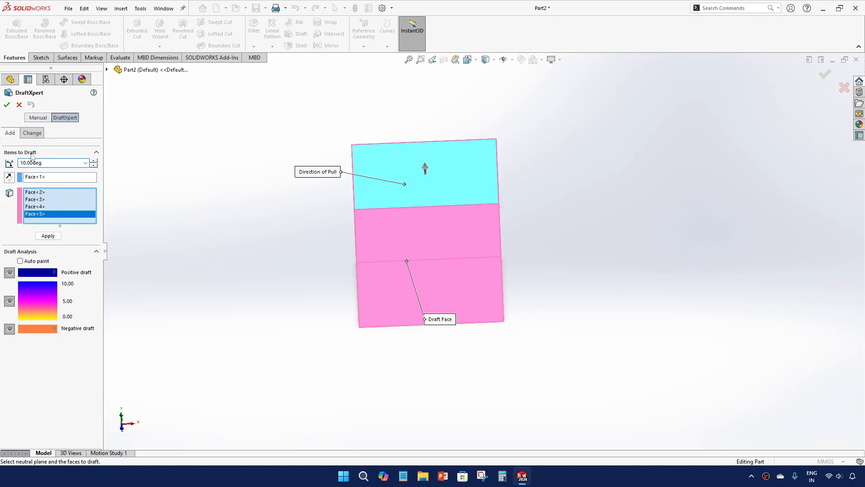
{"action": "left_click", "coordinate": [7, 105]}
{"action": "middle_click_drag", "start_coordinate": [232, 209], "coordinate": [400, 300]}
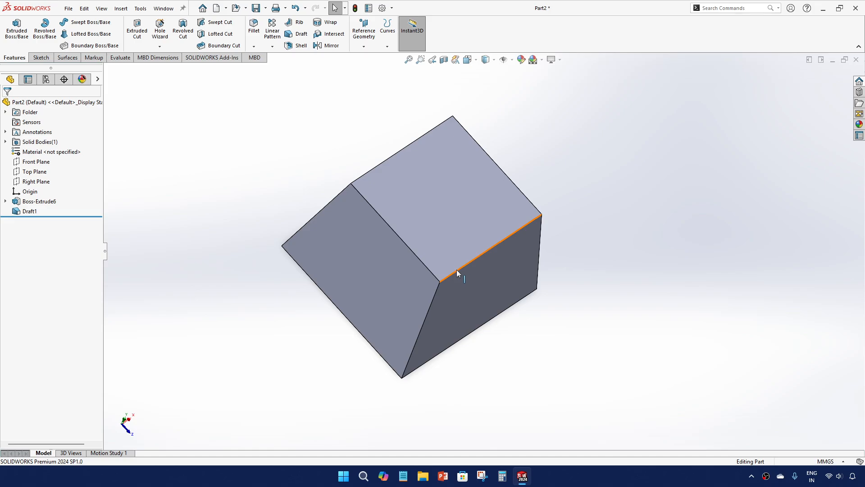
Step: Edit the block's draft feature to reverse its direction of pull from the neutral plane and apply the change
{"action": "middle_click_drag", "start_coordinate": [319, 193], "coordinate": [299, 290]}
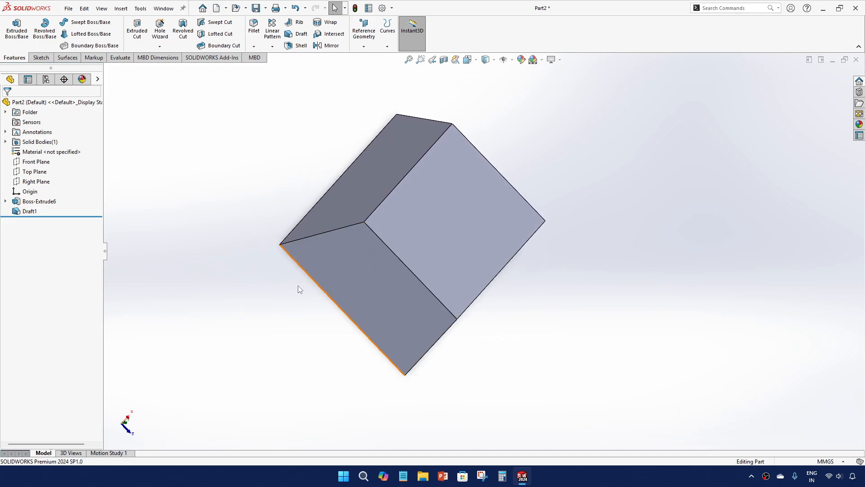
{"action": "left_click", "coordinate": [29, 212]}
{"action": "left_click", "coordinate": [39, 188]}
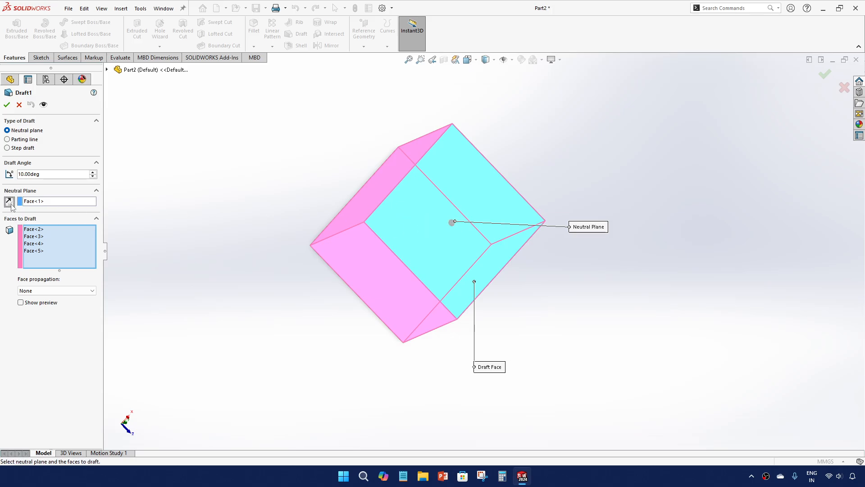
{"action": "left_click", "coordinate": [7, 106]}
{"action": "middle_click_drag", "start_coordinate": [237, 198], "coordinate": [222, 102]}
{"action": "scroll", "coordinate": [320, 193], "scroll_direction": "down", "scroll_amount": 3}
{"action": "middle_click_drag", "start_coordinate": [358, 206], "coordinate": [354, 227]}
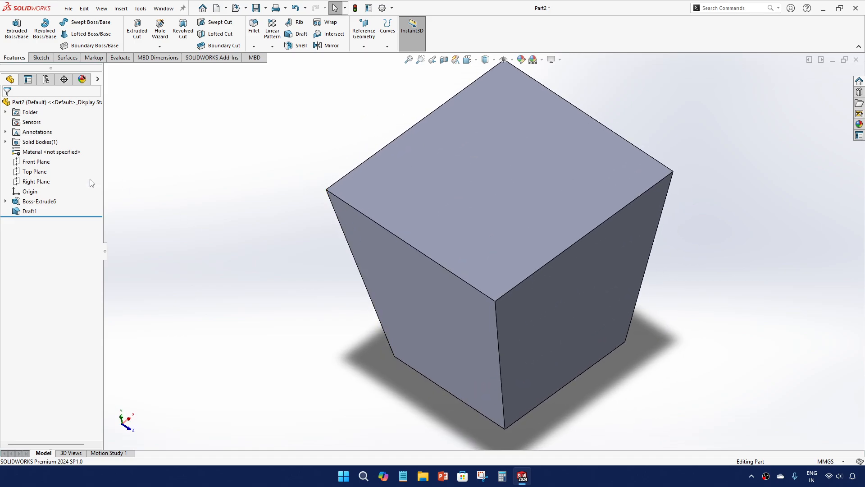
Step: Delete the draft feature from the block
{"action": "left_click", "coordinate": [34, 212]}
{"action": "key", "text": "Delete"}
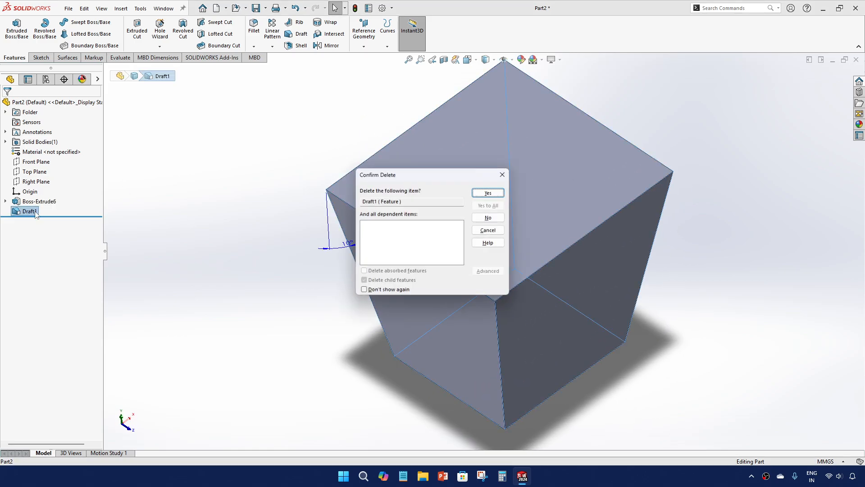
{"action": "left_click", "coordinate": [494, 193]}
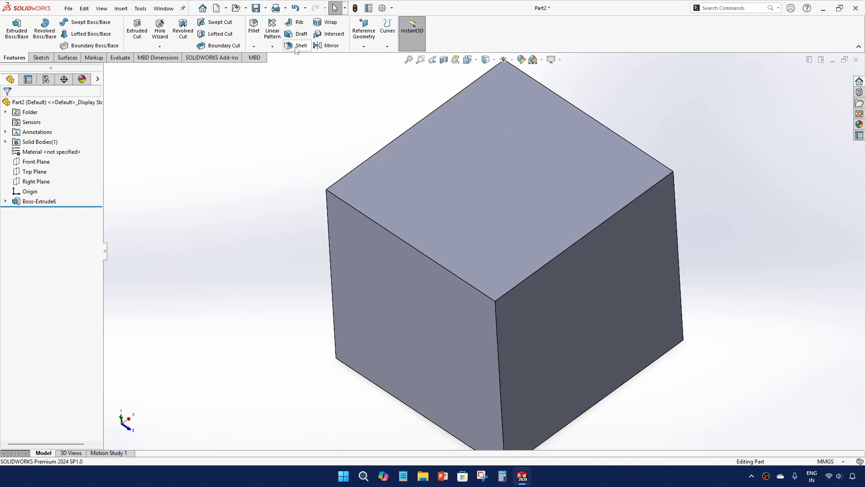
Step: Shell the block with a wall thickness of 5 mm, removing its front side face
{"action": "scroll", "coordinate": [377, 212], "scroll_direction": "up", "scroll_amount": 3}
{"action": "scroll", "coordinate": [458, 226], "scroll_direction": "down", "scroll_amount": 3}
{"action": "middle_click_drag", "start_coordinate": [458, 226], "coordinate": [375, 325]}
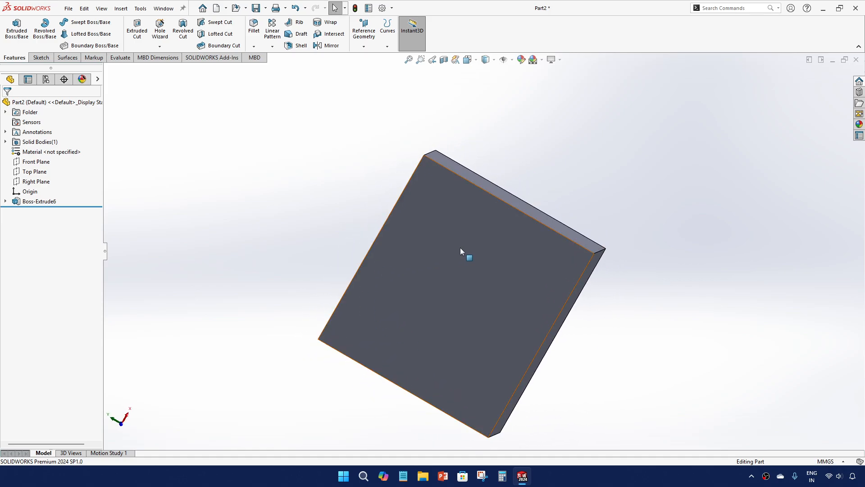
{"action": "middle_click_drag", "start_coordinate": [460, 247], "coordinate": [404, 265]}
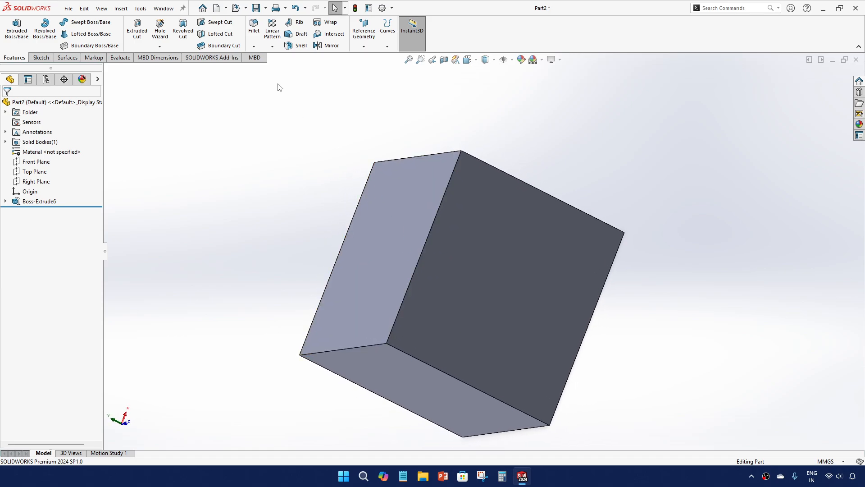
{"action": "left_click", "coordinate": [299, 47]}
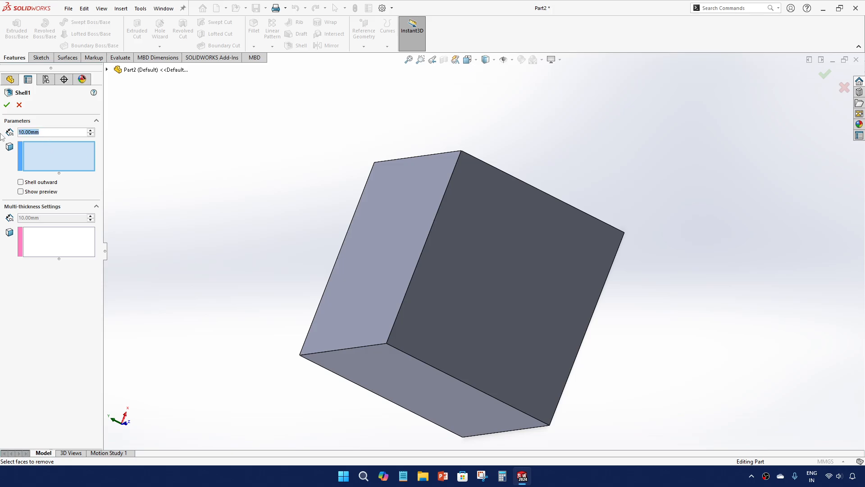
{"action": "type", "text": "5"}
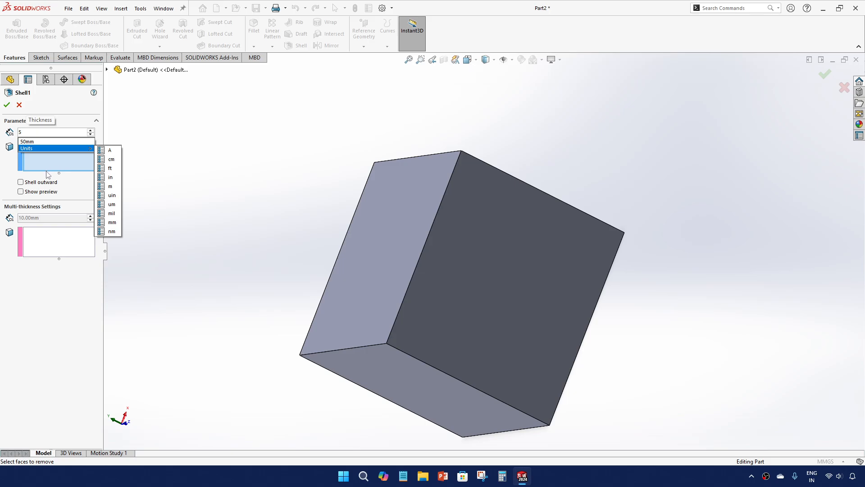
{"action": "key", "text": "Tab"}
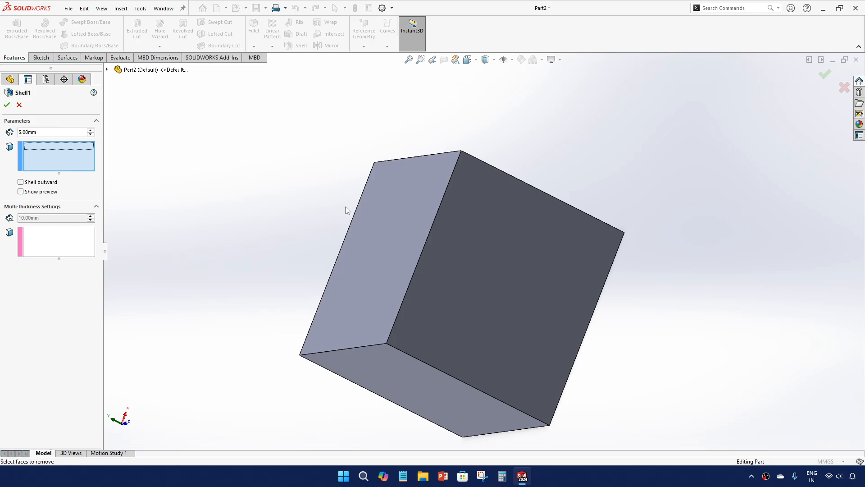
{"action": "left_click", "coordinate": [479, 265]}
{"action": "middle_click_drag", "start_coordinate": [479, 266], "coordinate": [384, 342]}
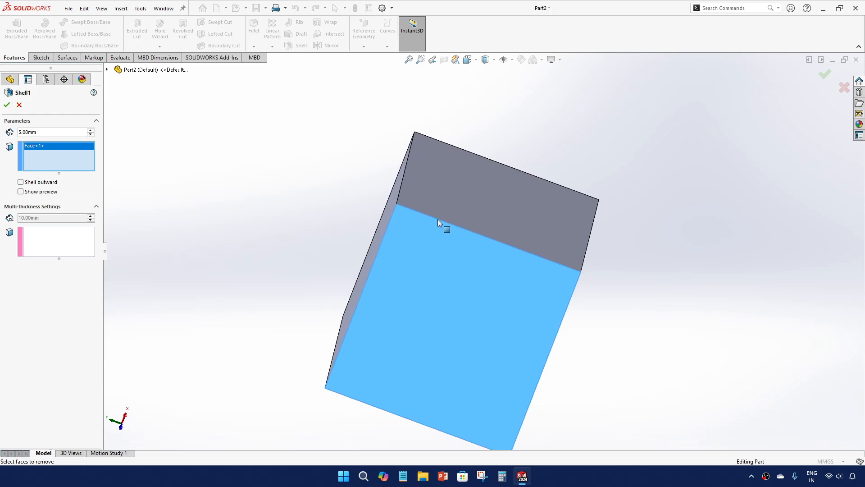
{"action": "middle_click_drag", "start_coordinate": [427, 232], "coordinate": [452, 212]}
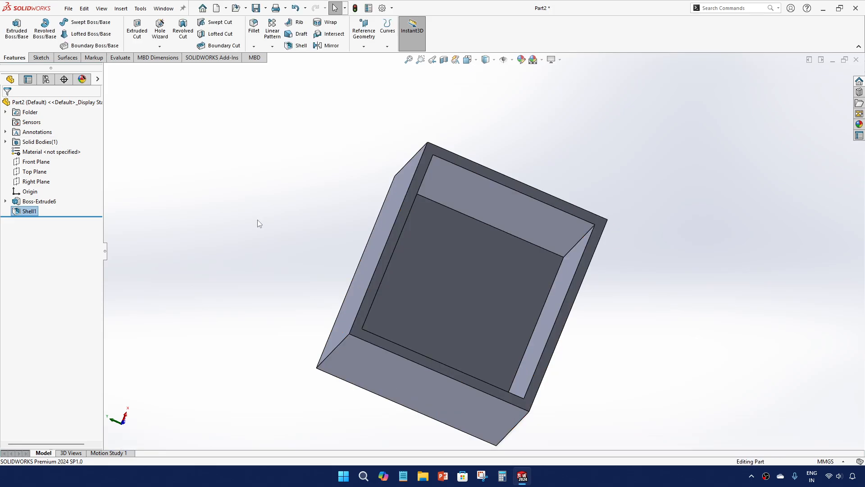
Step: Inspect the hollowed block, and delete its shell feature
{"action": "middle_click_drag", "start_coordinate": [259, 223], "coordinate": [230, 225]}
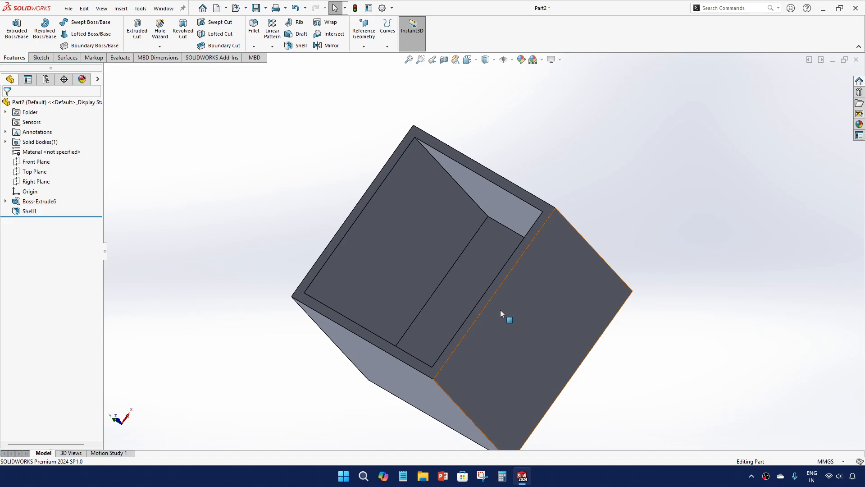
{"action": "middle_click_drag", "start_coordinate": [395, 195], "coordinate": [407, 333]}
{"action": "mouse_move", "coordinate": [351, 311]}
{"action": "middle_mouse_down"}
{"action": "mouse_move", "coordinate": [320, 377]}
{"action": "mouse_move", "coordinate": [290, 371]}
{"action": "mouse_move", "coordinate": [302, 293]}
{"action": "mouse_move", "coordinate": [380, 290]}
{"action": "mouse_move", "coordinate": [381, 325]}
{"action": "mouse_move", "coordinate": [358, 319]}
{"action": "middle_mouse_up"}
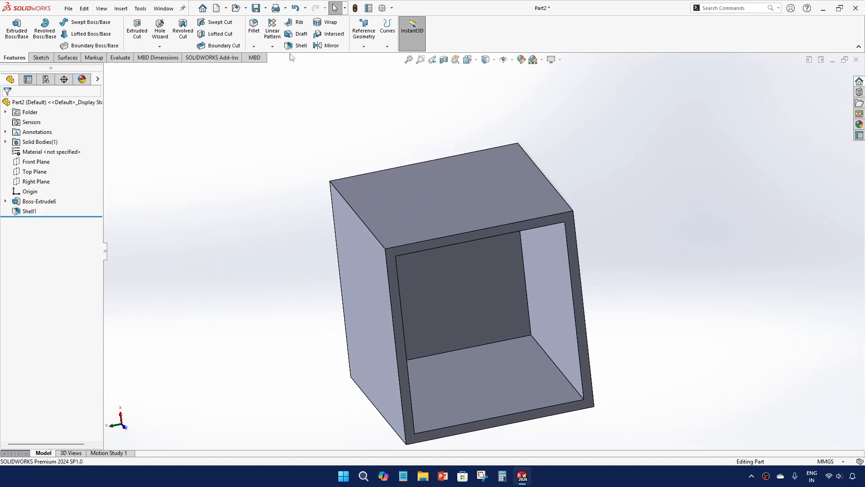
{"action": "left_click", "coordinate": [29, 211]}
{"action": "key", "text": "Delete"}
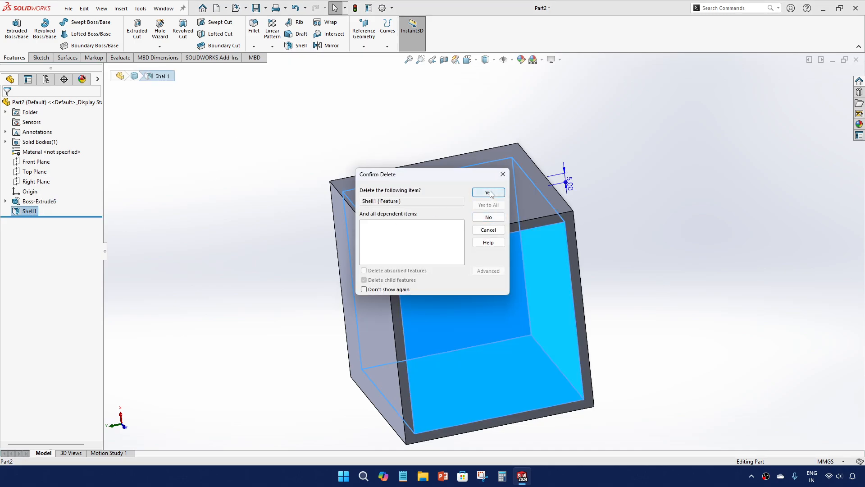
{"action": "left_click", "coordinate": [488, 193]}
Step: Delete the block's boss extrusion and its leftover rectangle sketch, leaving the part empty
{"action": "middle_click_drag", "start_coordinate": [226, 241], "coordinate": [269, 182]}
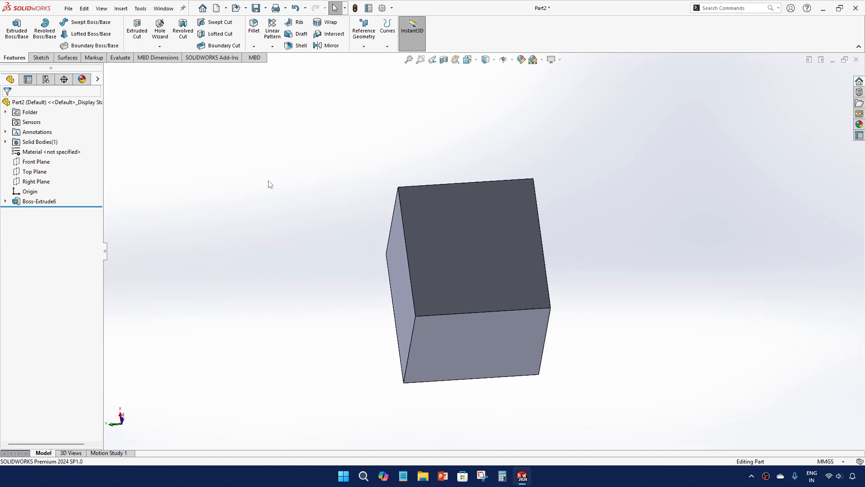
{"action": "middle_click_drag", "start_coordinate": [485, 231], "coordinate": [376, 72]}
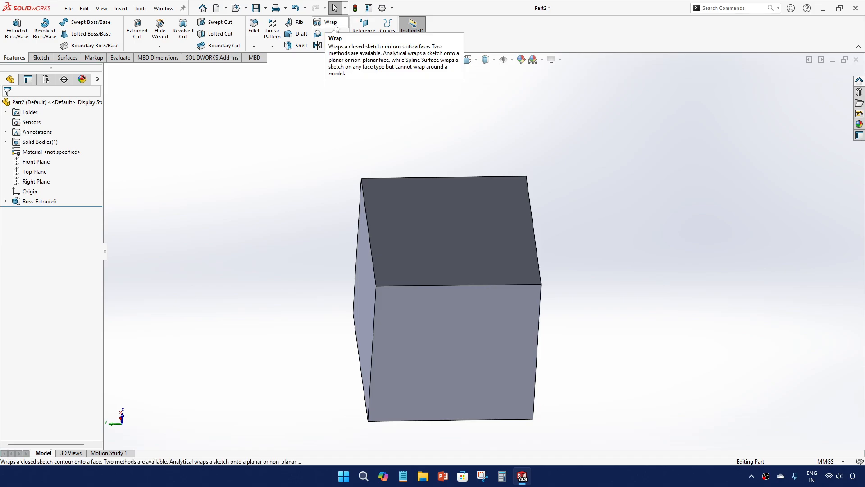
{"action": "middle_click_drag", "start_coordinate": [525, 296], "coordinate": [467, 379]}
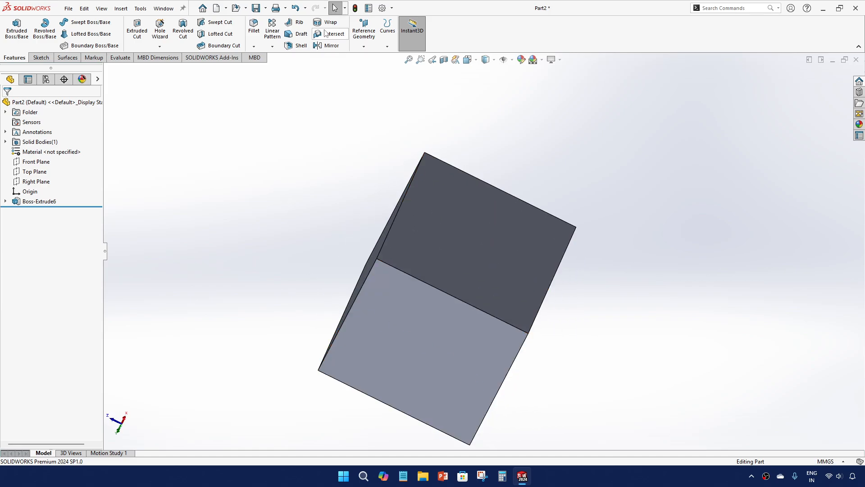
{"action": "middle_click_drag", "start_coordinate": [356, 213], "coordinate": [345, 225]}
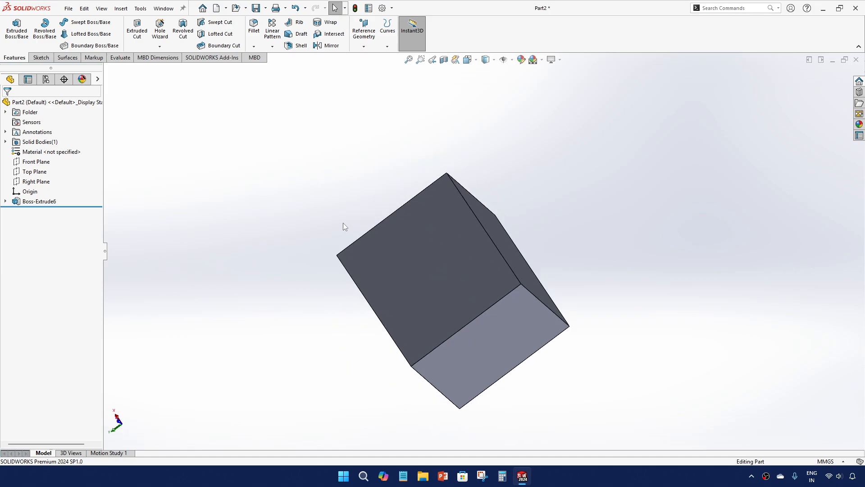
{"action": "left_click", "coordinate": [39, 201]}
{"action": "key", "text": "Delete"}
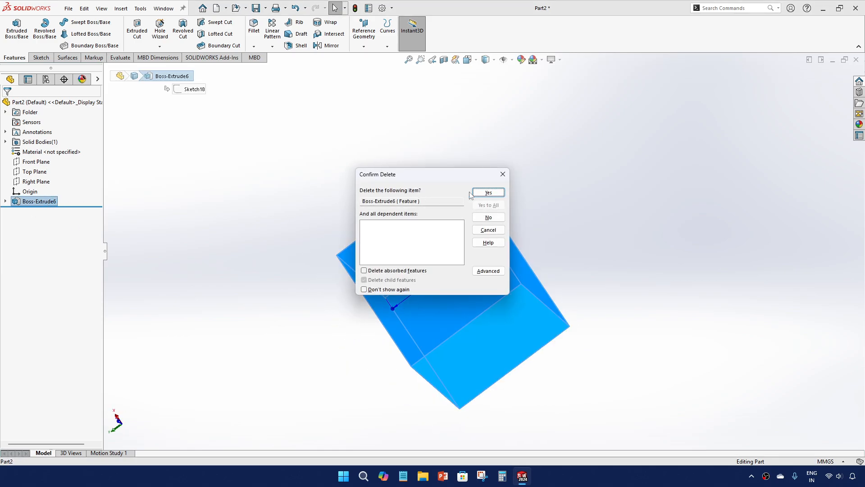
{"action": "left_click", "coordinate": [487, 193]}
{"action": "middle_click_drag", "start_coordinate": [455, 204], "coordinate": [405, 313]}
{"action": "left_click", "coordinate": [39, 191]}
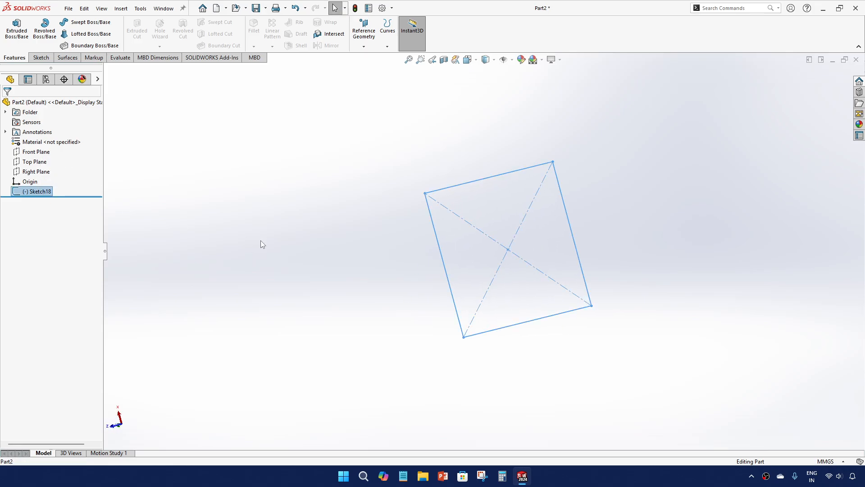
{"action": "key", "text": "Delete"}
{"action": "left_click", "coordinate": [487, 193]}
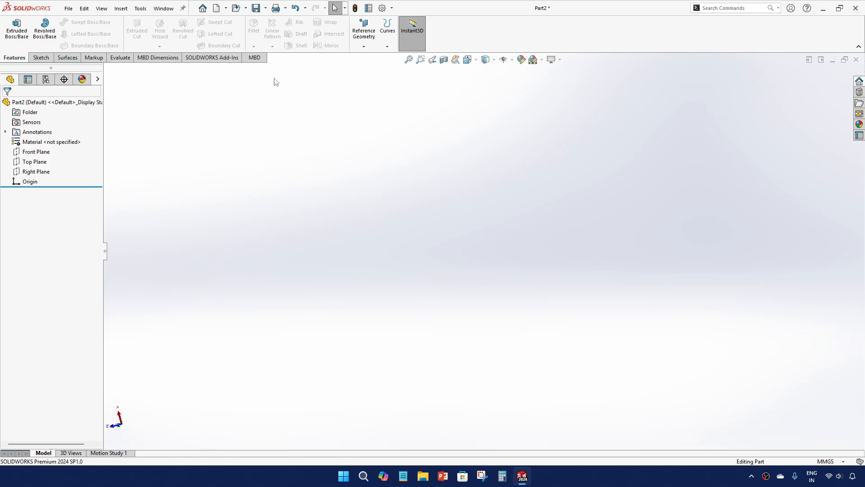
Step: Start a boss extrusion on the Top Plane and sketch a circle about 165 mm in diameter centred on the origin
{"action": "left_click", "coordinate": [34, 38]}
{"action": "left_click", "coordinate": [418, 151]}
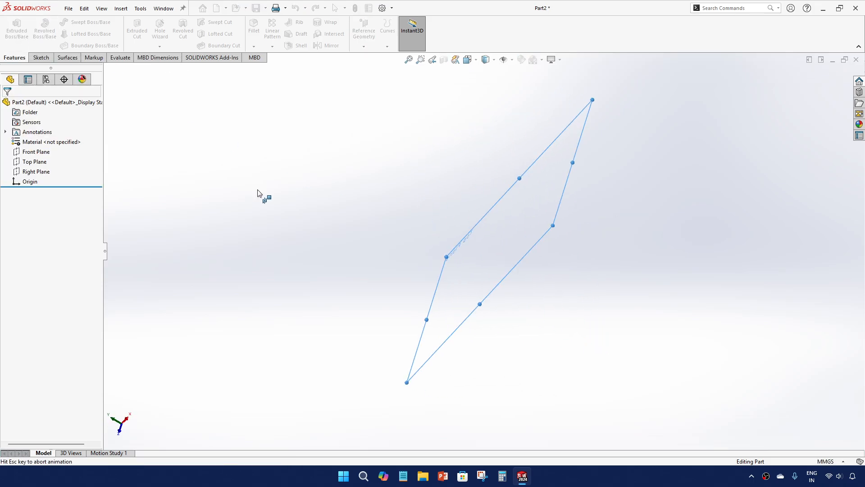
{"action": "left_click", "coordinate": [79, 23]}
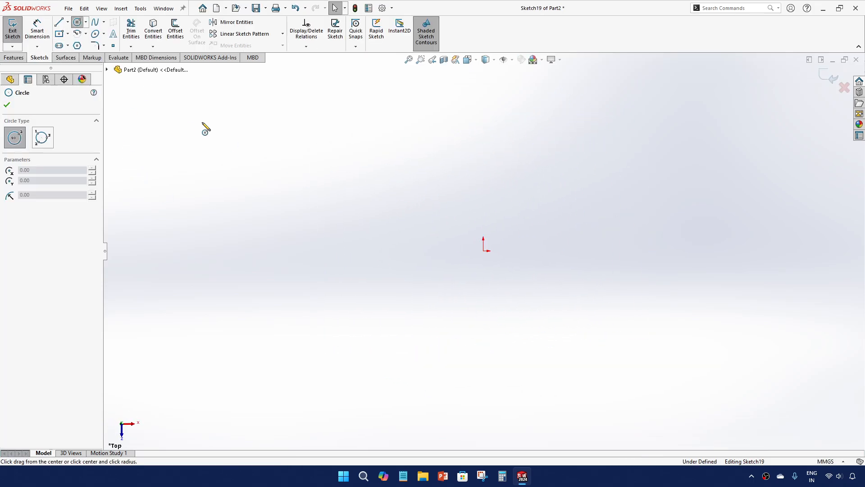
{"action": "left_click", "coordinate": [485, 250]}
{"action": "left_click", "coordinate": [598, 147]}
{"action": "scroll", "coordinate": [357, 323], "scroll_direction": "up", "scroll_amount": 3}
{"action": "key", "text": "Escape"}
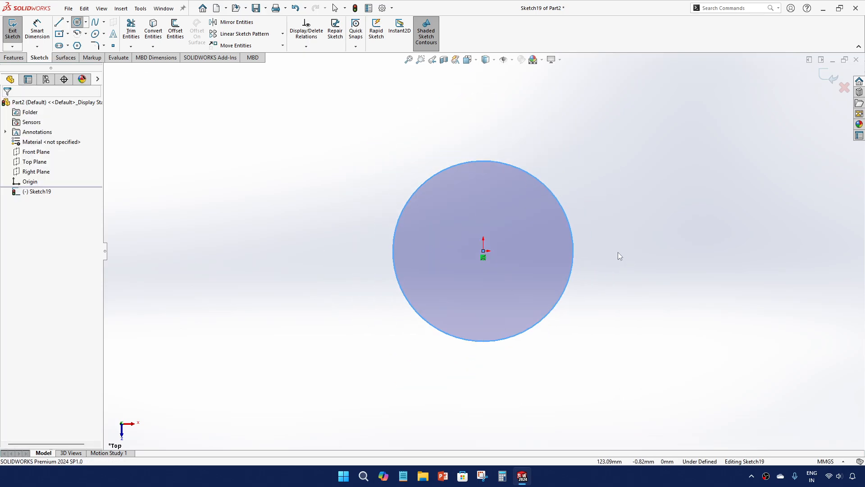
Step: Dimension the circle's diameter to 100 mm
{"action": "key", "text": "d"}
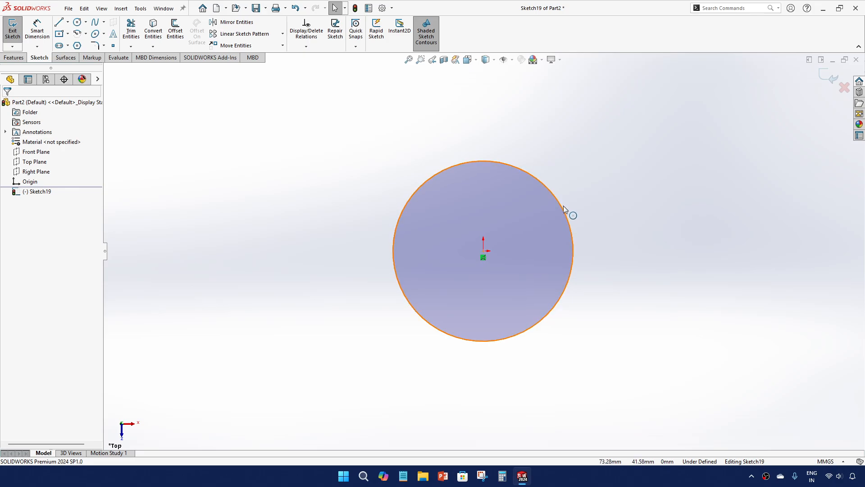
{"action": "key", "text": "d"}
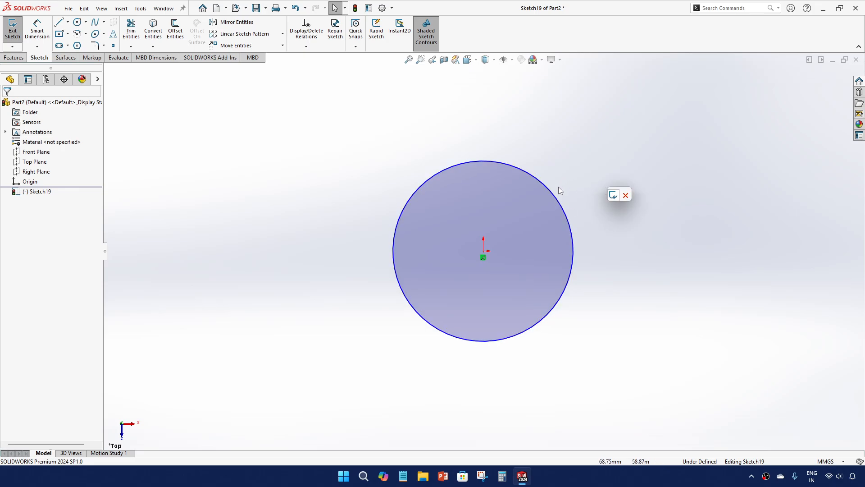
{"action": "left_click", "coordinate": [558, 201]}
{"action": "key", "text": "Escape"}
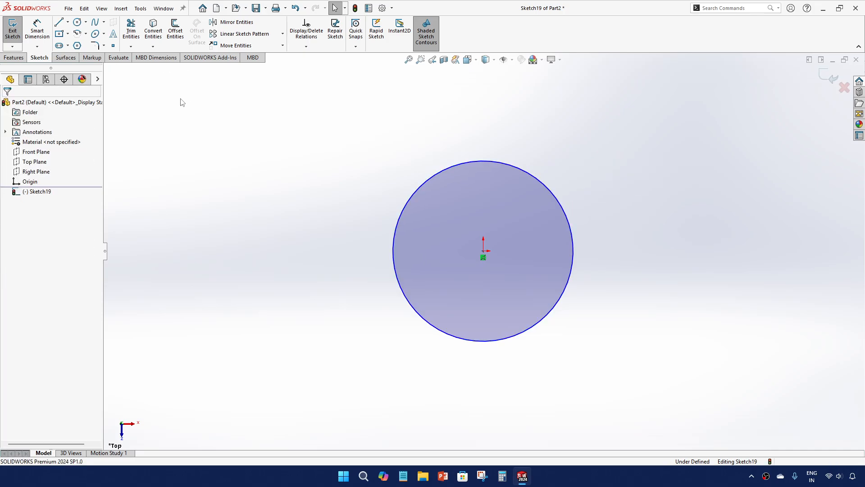
{"action": "key", "text": "d"}
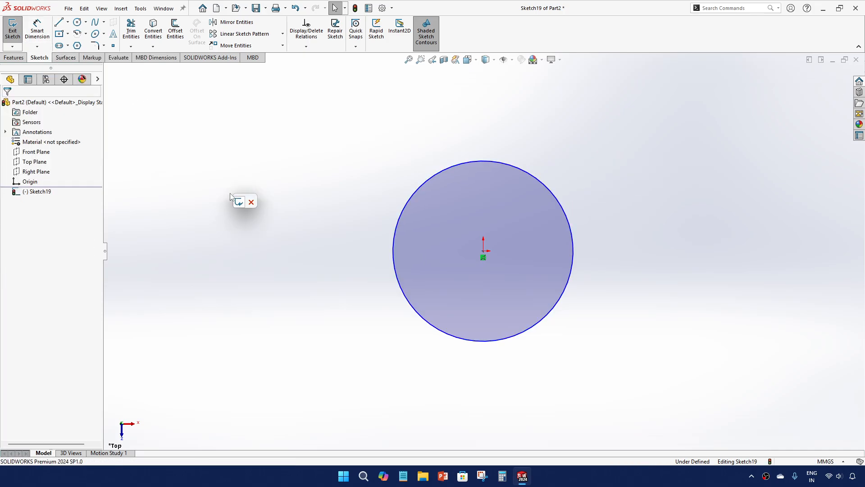
{"action": "left_click", "coordinate": [29, 45]}
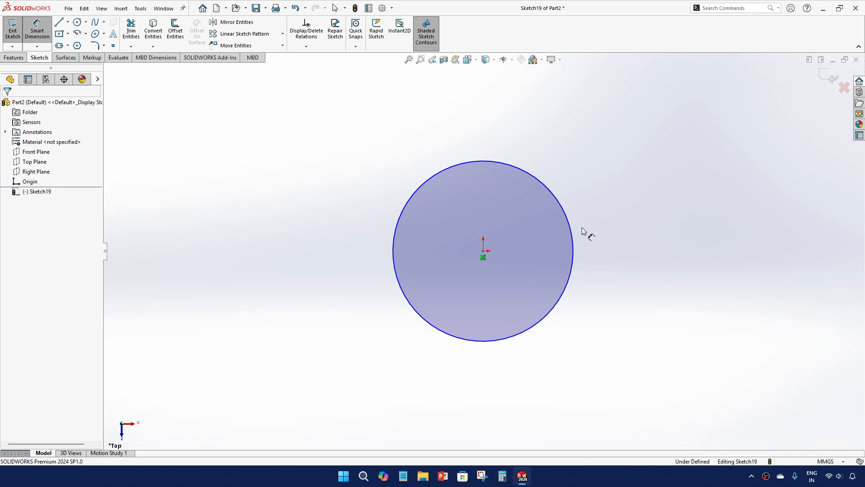
{"action": "left_click", "coordinate": [574, 241]}
{"action": "left_click", "coordinate": [611, 242]}
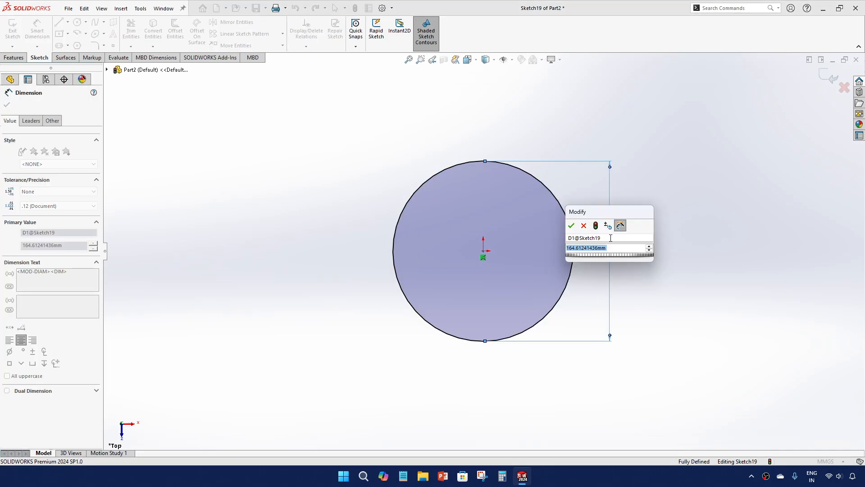
{"action": "type", "text": "100"}
{"action": "key", "text": "Return"}
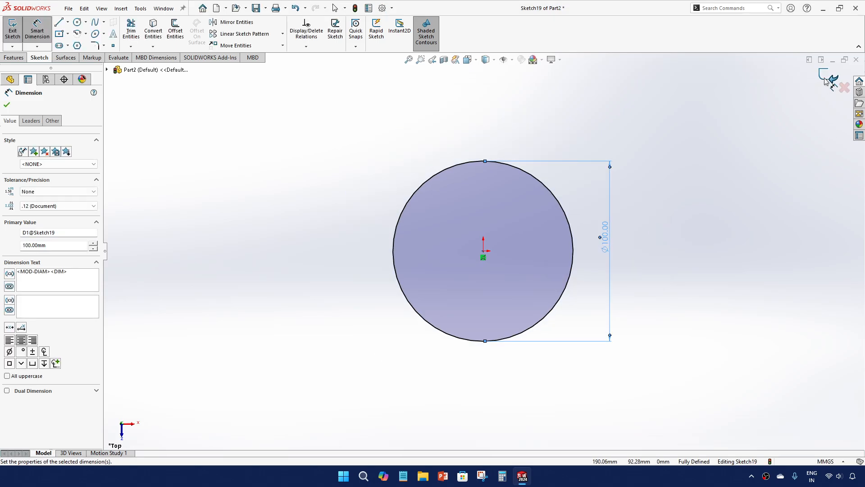
Step: Finish the circle sketch and extrude it to a blind depth of 200 mm
{"action": "left_click", "coordinate": [825, 78]}
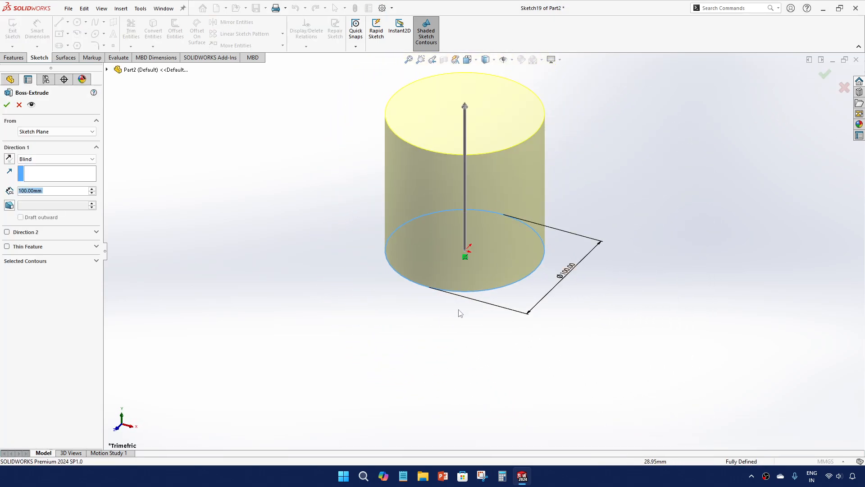
{"action": "scroll", "coordinate": [484, 249], "scroll_direction": "up", "scroll_amount": 3}
{"action": "scroll", "coordinate": [555, 151], "scroll_direction": "down", "scroll_amount": 2}
{"action": "scroll", "coordinate": [546, 226], "scroll_direction": "down", "scroll_amount": 1}
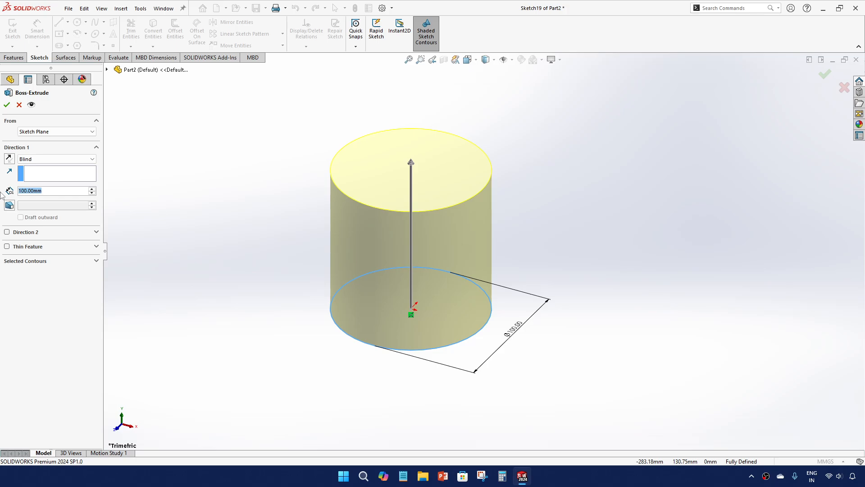
{"action": "type", "text": "200"}
{"action": "key", "text": "Return"}
{"action": "scroll", "coordinate": [237, 277], "scroll_direction": "up", "scroll_amount": 3}
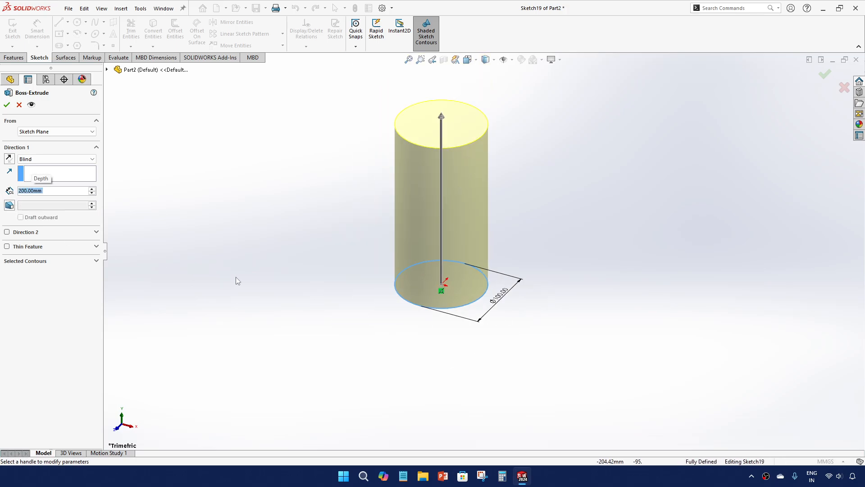
{"action": "left_click", "coordinate": [7, 105]}
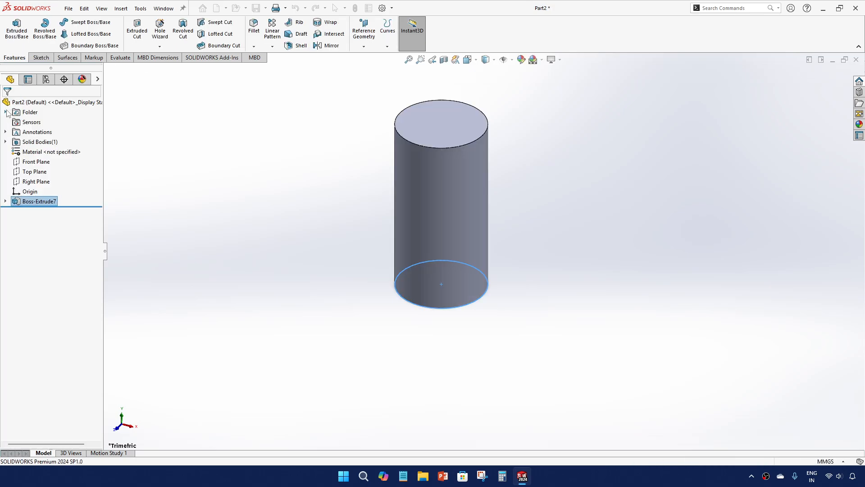
Step: Create a reference plane offset 100 mm from the Right Plane, outside the cylinder
{"action": "scroll", "coordinate": [332, 204], "scroll_direction": "up", "scroll_amount": 1}
{"action": "middle_click_drag", "start_coordinate": [331, 197], "coordinate": [311, 314]}
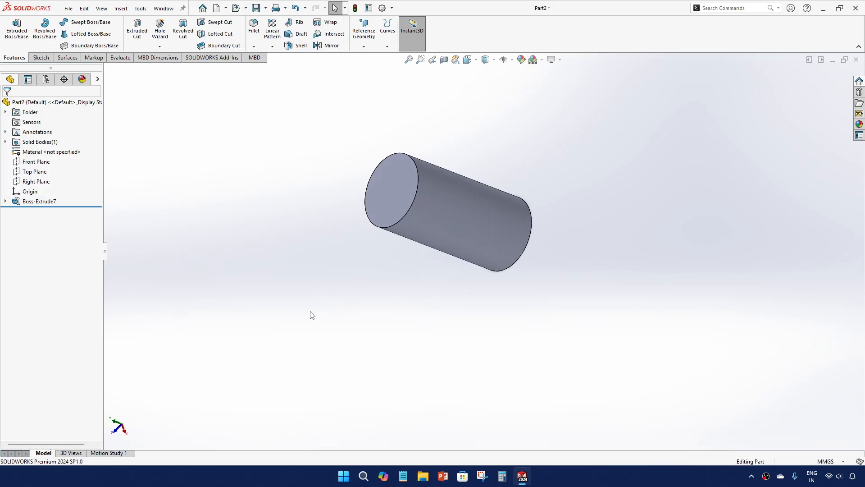
{"action": "left_click", "coordinate": [41, 183]}
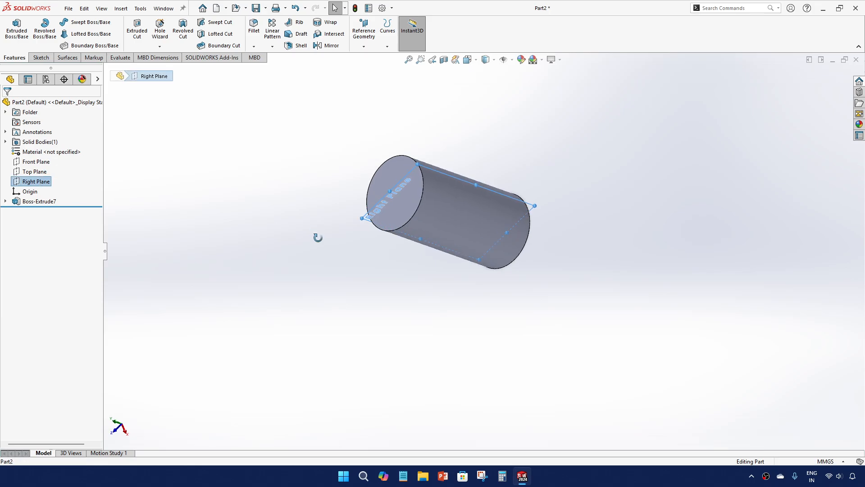
{"action": "middle_click_drag", "start_coordinate": [315, 238], "coordinate": [265, 137]}
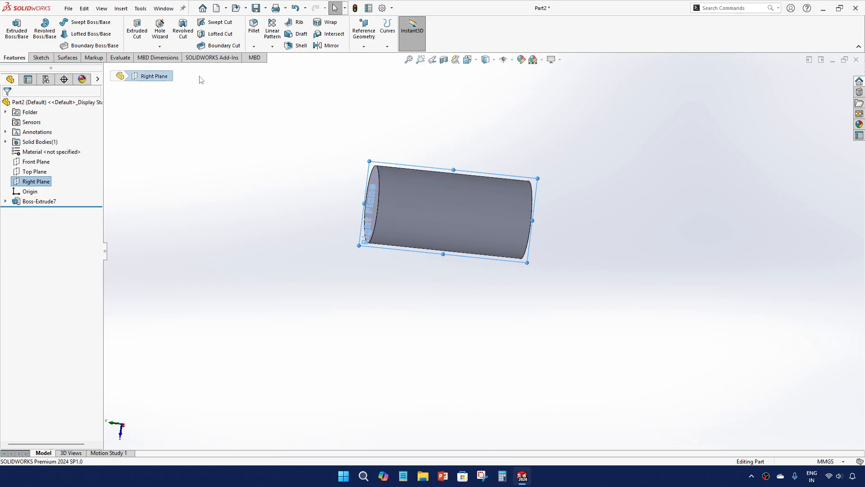
{"action": "left_click", "coordinate": [133, 192]}
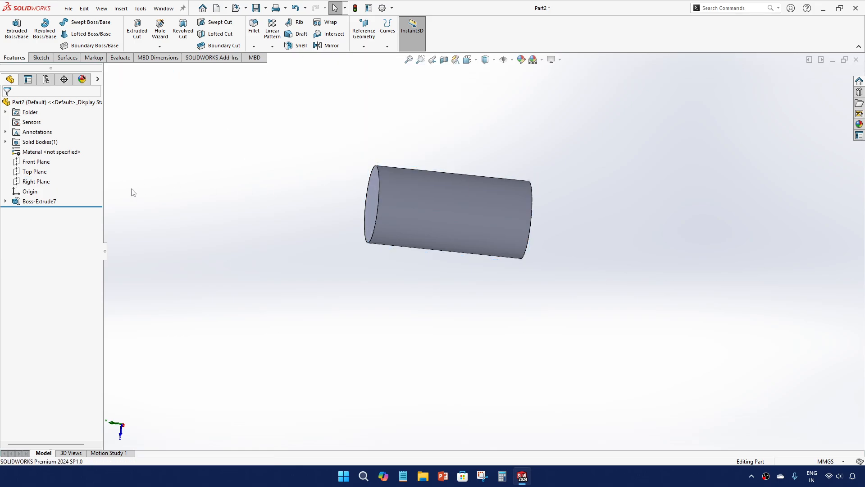
{"action": "left_click", "coordinate": [47, 184]}
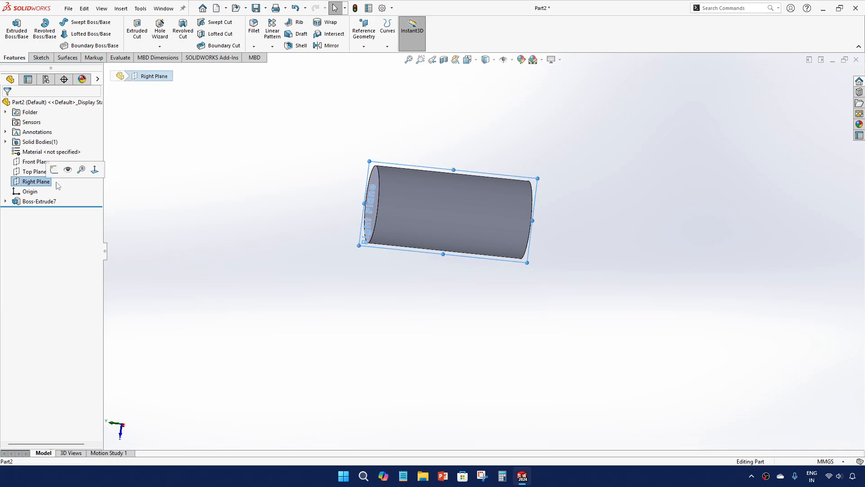
{"action": "left_click", "coordinate": [363, 46]}
{"action": "left_click", "coordinate": [368, 59]}
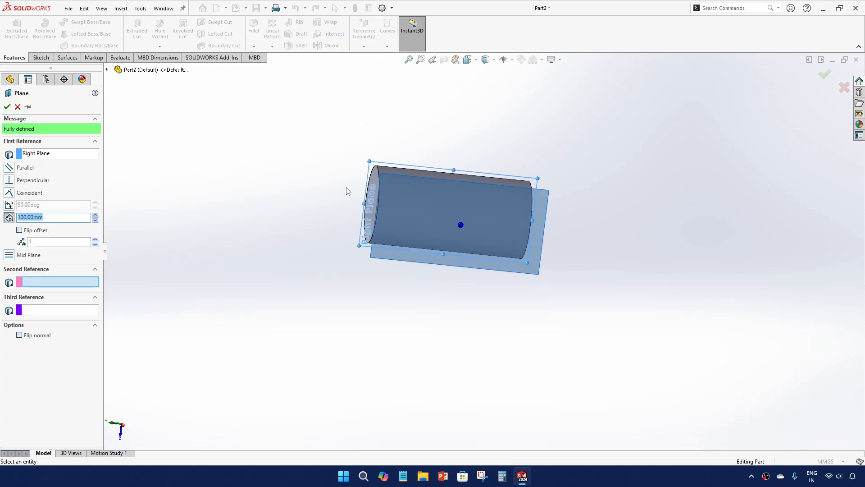
{"action": "middle_click_drag", "start_coordinate": [347, 191], "coordinate": [423, 223]}
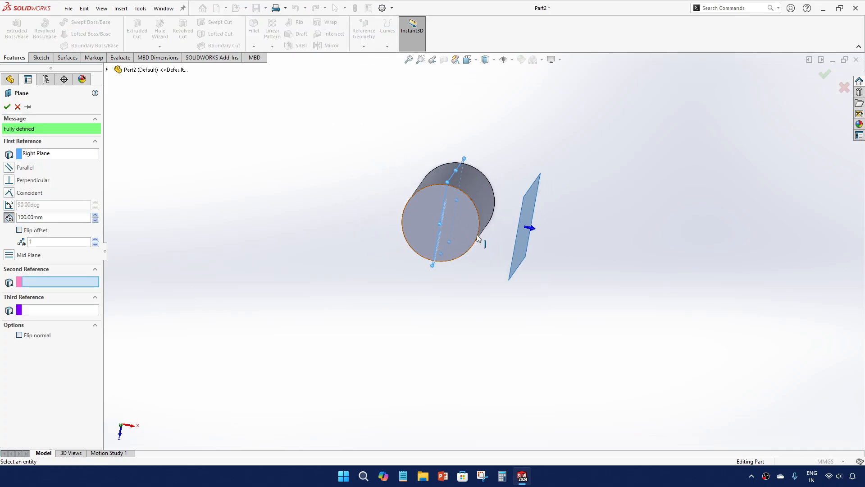
{"action": "left_click", "coordinate": [7, 106]}
{"action": "middle_click_drag", "start_coordinate": [242, 201], "coordinate": [170, 181]}
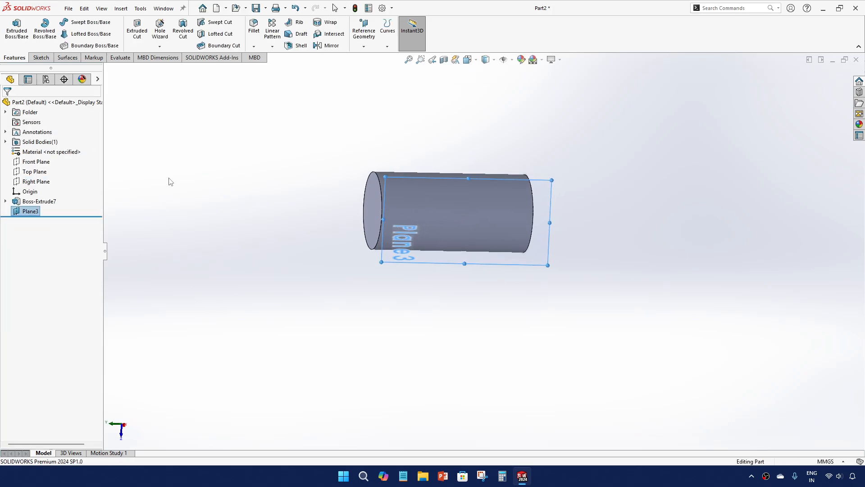
Step: Sketch a vertical line about 114 mm long on the offset plane and convert it to construction geometry
{"action": "left_click", "coordinate": [412, 177]}
{"action": "left_click", "coordinate": [453, 152]}
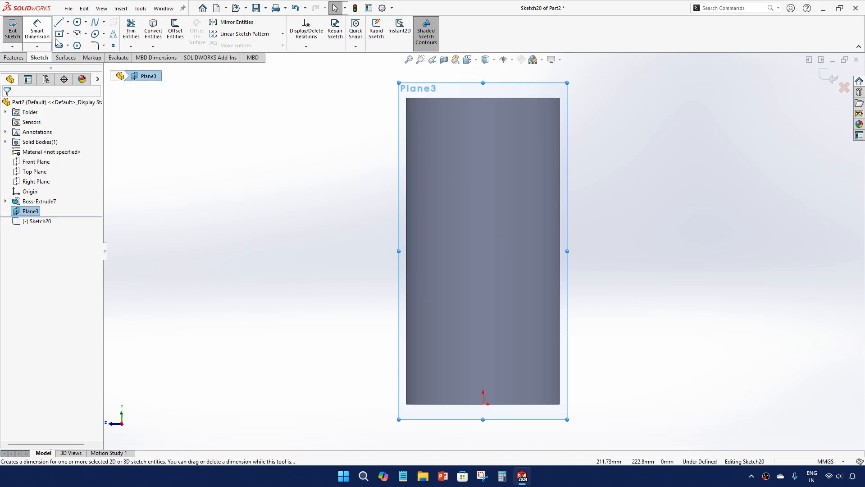
{"action": "left_click", "coordinate": [59, 23]}
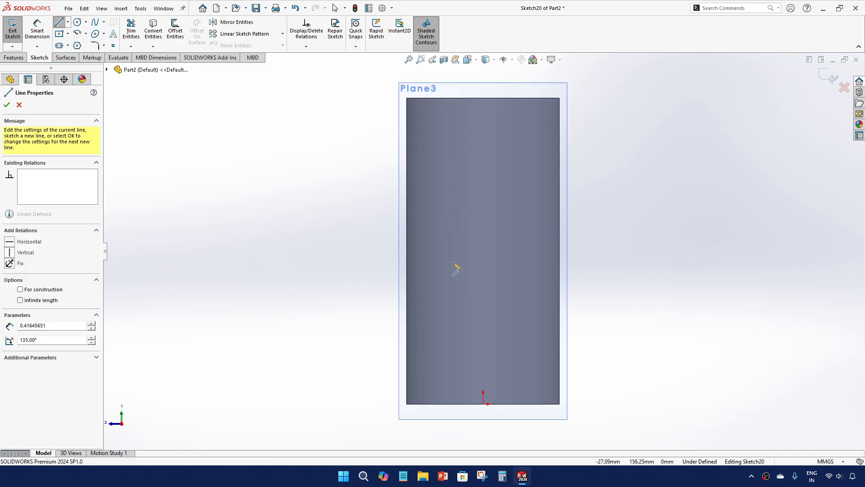
{"action": "left_click", "coordinate": [442, 165]}
{"action": "left_click", "coordinate": [443, 340]}
{"action": "key", "text": "Escape"}
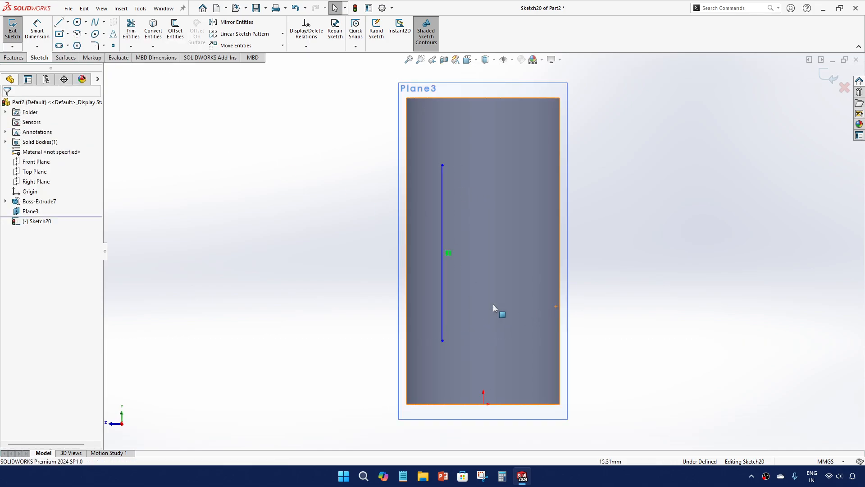
{"action": "left_click", "coordinate": [441, 279]}
{"action": "right_click", "coordinate": [441, 278]}
{"action": "left_click", "coordinate": [473, 263]}
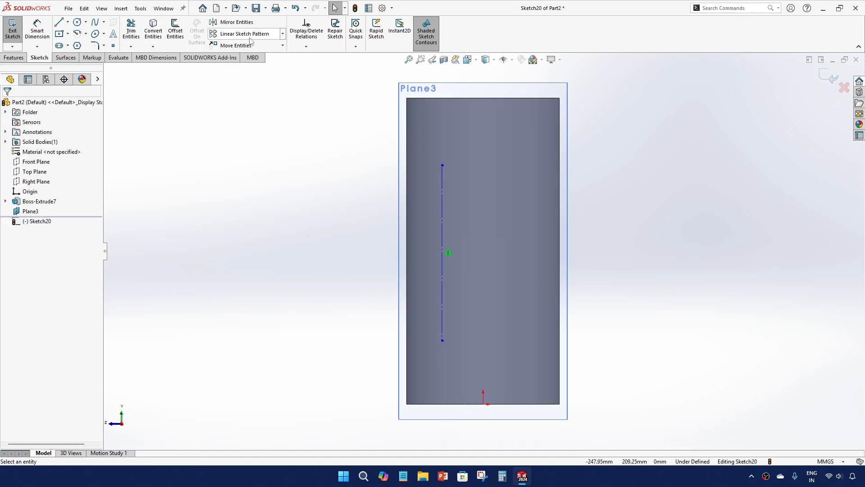
Step: Add the sketch text "CADD Science" along the construction line and turn off the document font for it
{"action": "left_click", "coordinate": [113, 33]}
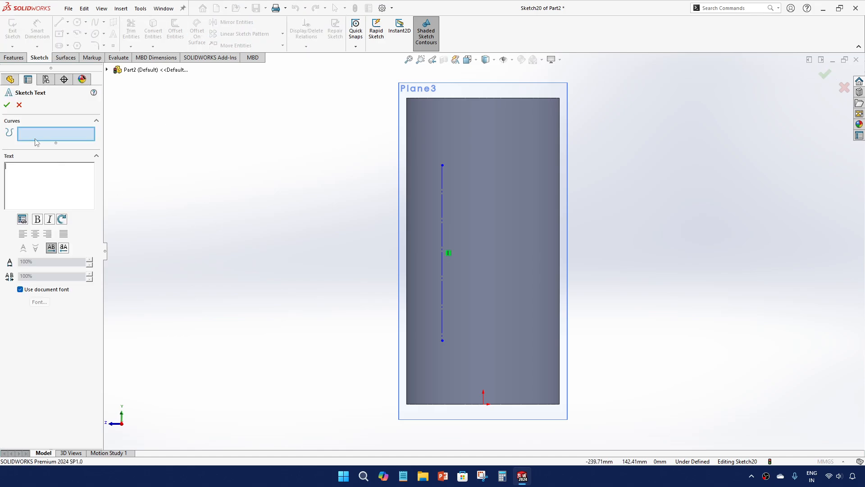
{"action": "type", "text": "CADD Science"}
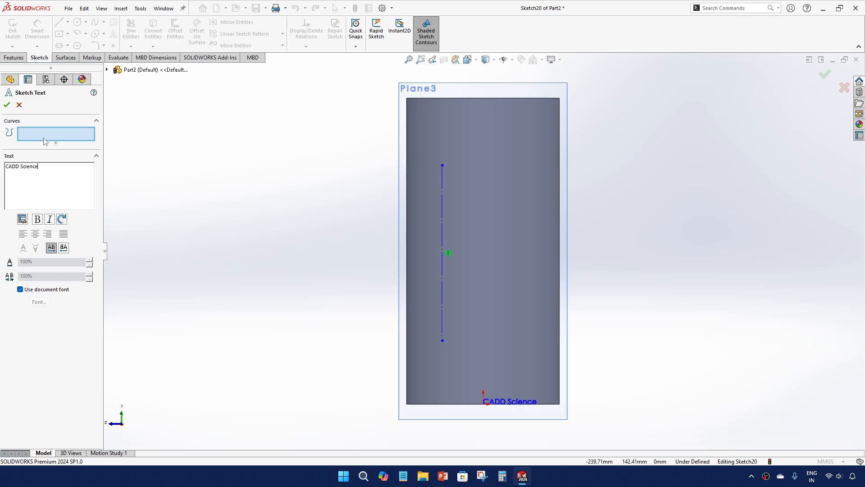
{"action": "left_click", "coordinate": [443, 204]}
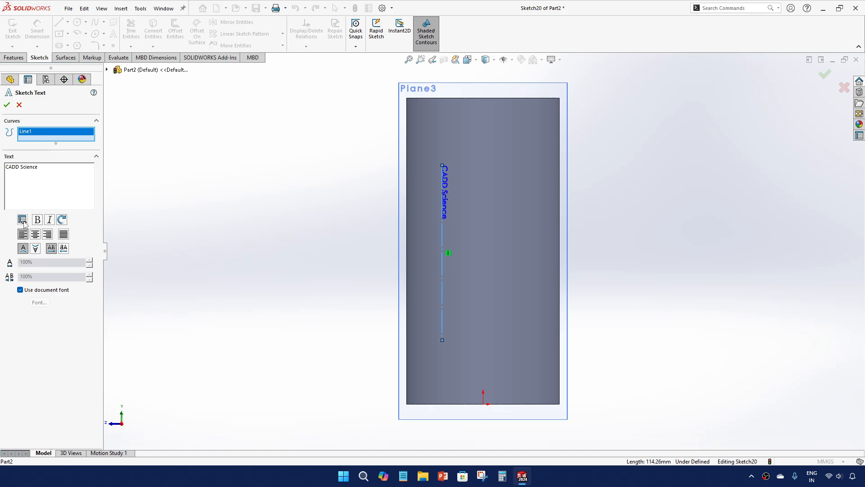
{"action": "left_click", "coordinate": [20, 290]}
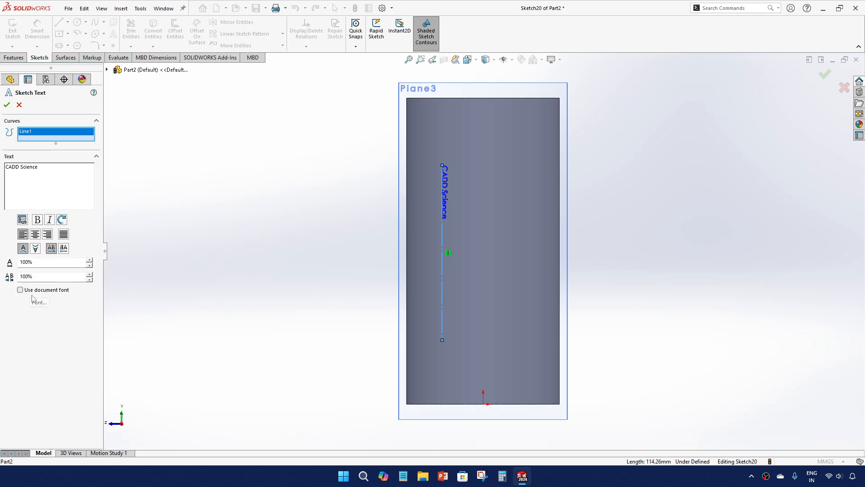
Step: Try a width factor of 160% on the sketch text and return it to 100%
{"action": "left_click", "coordinate": [90, 261]}
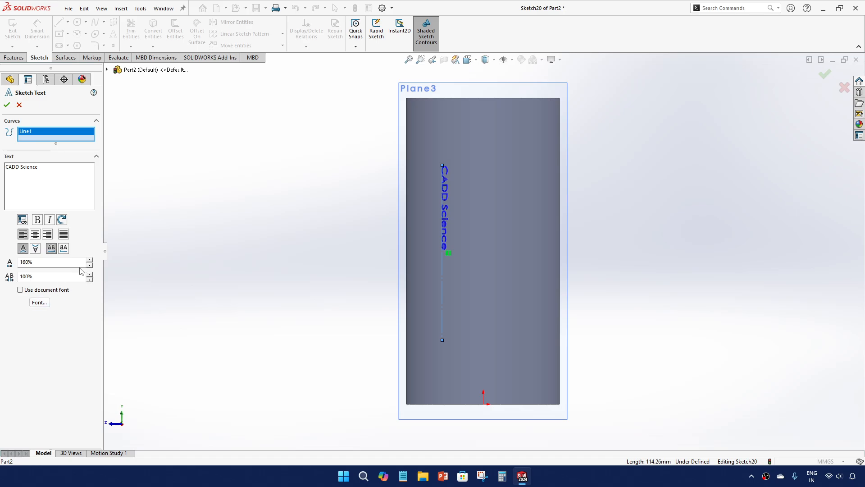
{"action": "left_click", "coordinate": [60, 265]}
{"action": "key", "text": "Return"}
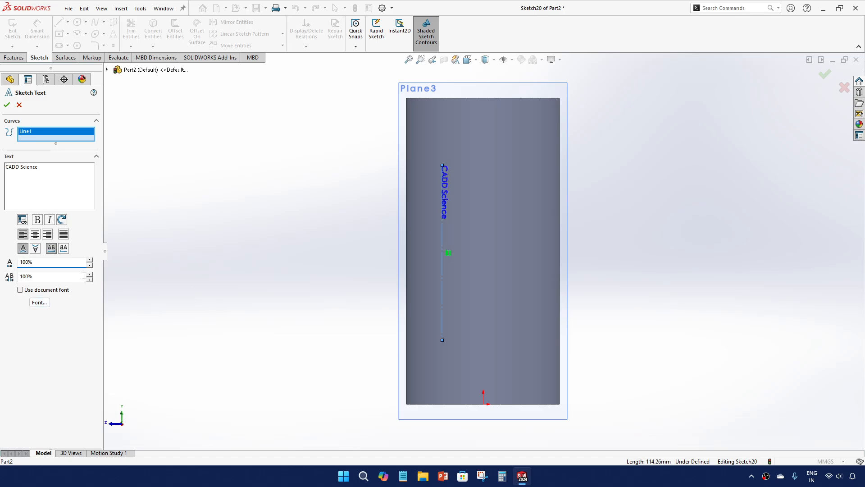
Step: Set the font height of the sketch text to 10 mm
{"action": "left_click", "coordinate": [46, 303]}
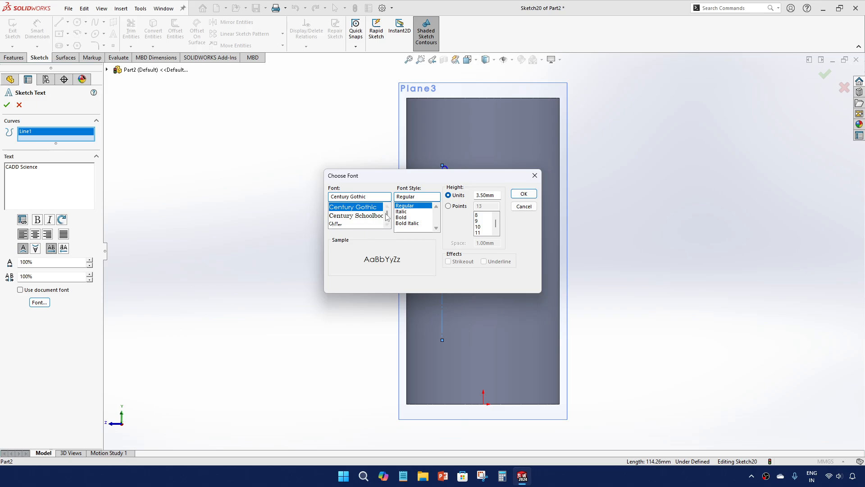
{"action": "left_click_drag", "start_coordinate": [401, 174], "coordinate": [197, 180]}
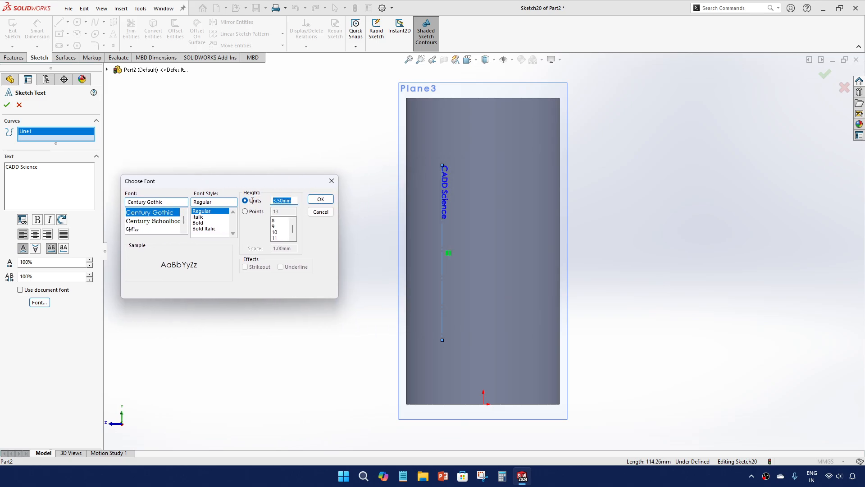
{"action": "type", "text": "10"}
{"action": "key", "text": "Return"}
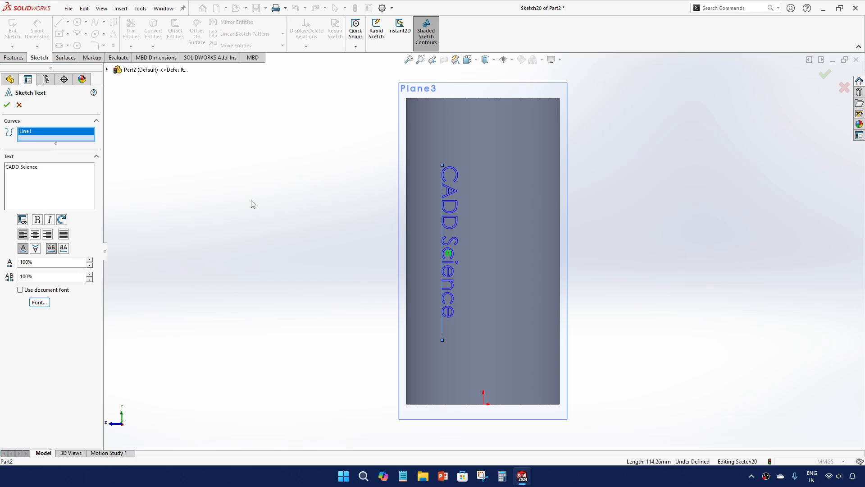
Step: Increase the font height of the sketch text to 15 mm
{"action": "left_click", "coordinate": [40, 302]}
{"action": "left_click_drag", "start_coordinate": [453, 177], "coordinate": [283, 176]}
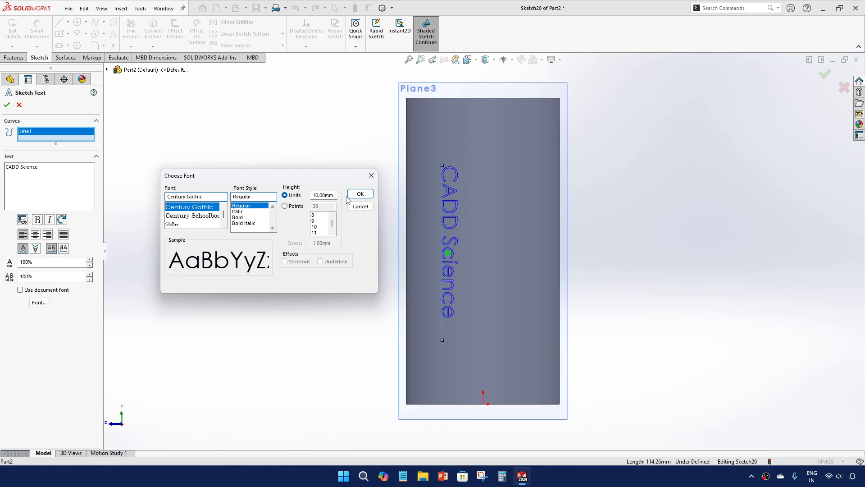
{"action": "left_click_drag", "start_coordinate": [336, 195], "coordinate": [271, 196]}
{"action": "type", "text": "15"}
{"action": "key", "text": "Return"}
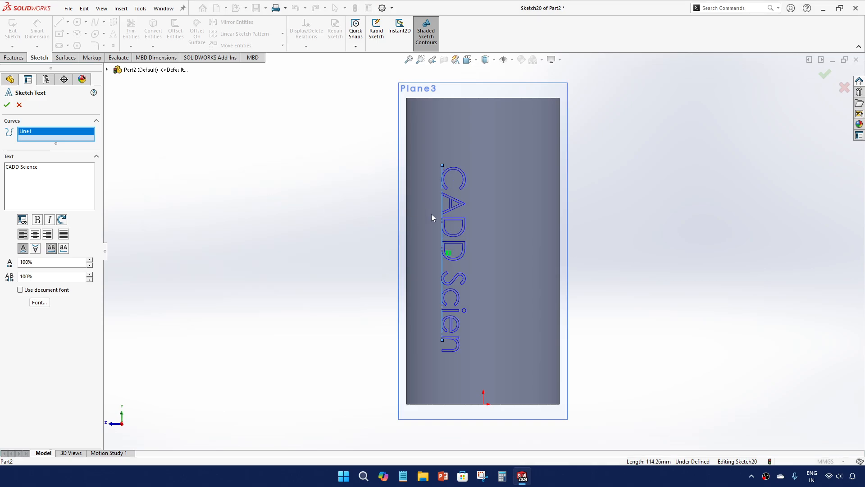
Step: Reattach the text to the construction line, reduce its font height slightly so the full text fits, and accept it
{"action": "left_click", "coordinate": [442, 341]}
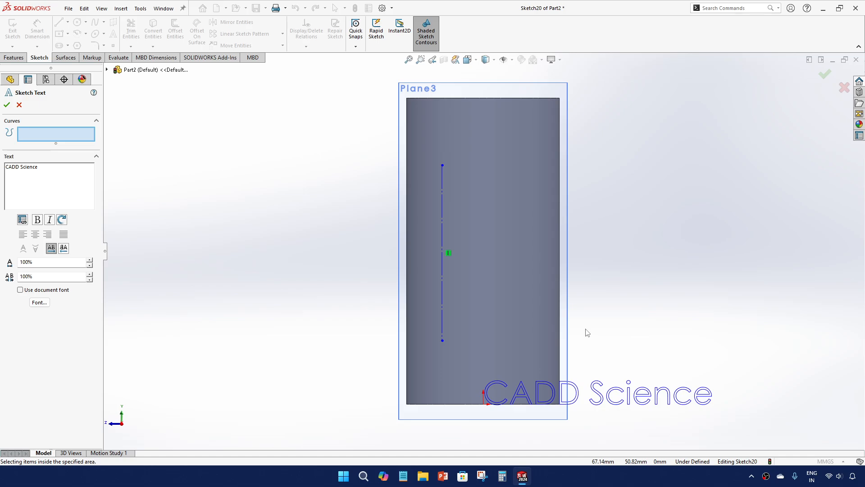
{"action": "left_click", "coordinate": [442, 238]}
{"action": "left_click", "coordinate": [39, 303]}
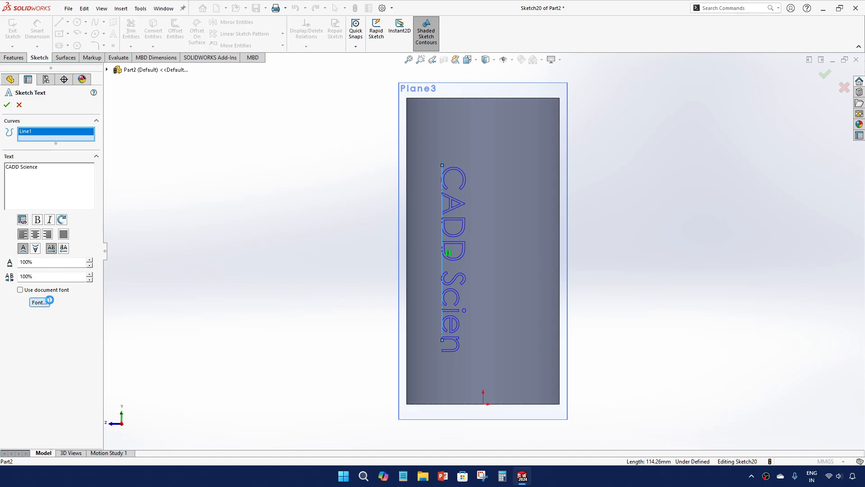
{"action": "double_click", "coordinate": [499, 195]}
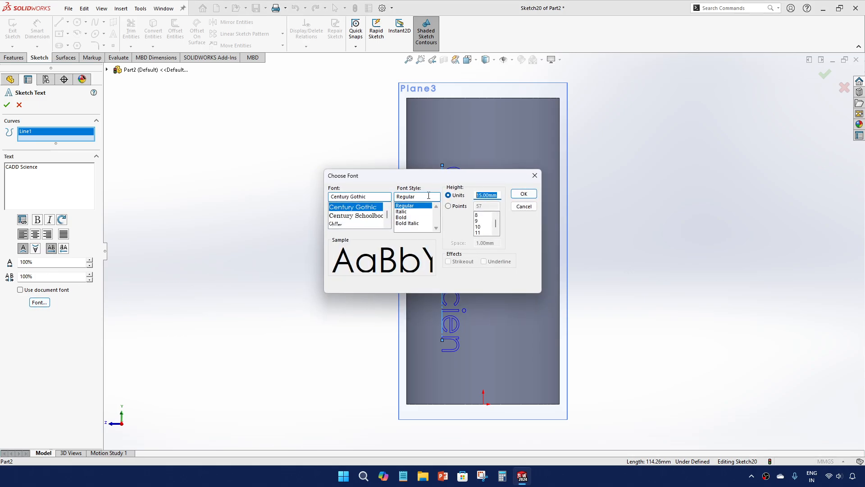
{"action": "key", "text": "Return"}
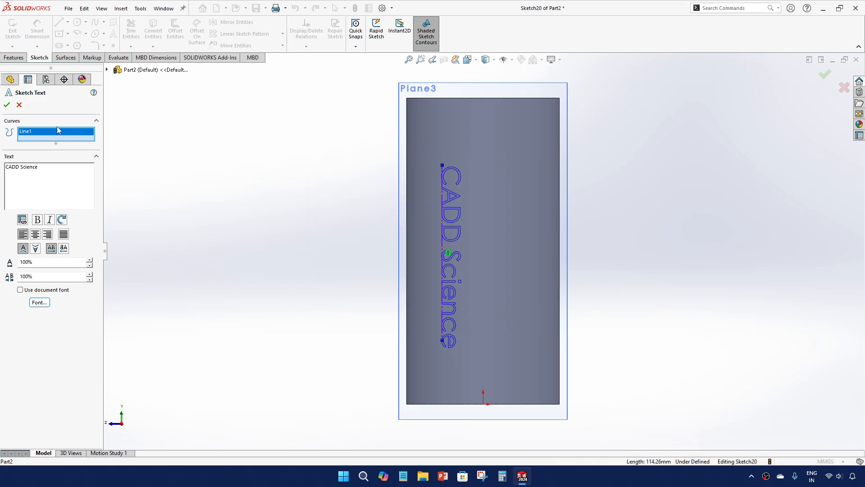
{"action": "left_click", "coordinate": [7, 106]}
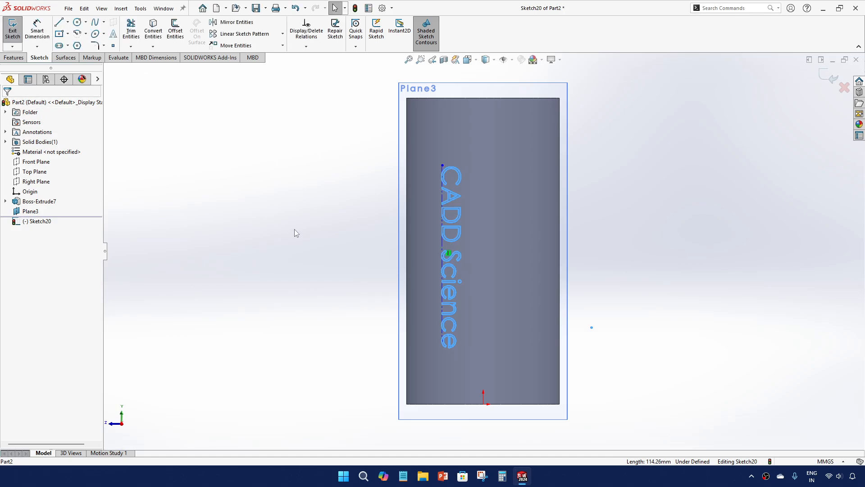
Step: Exit the text sketch and check its position beside the cylinder
{"action": "mouse_move", "coordinate": [294, 229]}
{"action": "middle_mouse_down"}
{"action": "mouse_move", "coordinate": [244, 228]}
{"action": "mouse_move", "coordinate": [251, 129]}
{"action": "mouse_move", "coordinate": [260, 230]}
{"action": "middle_mouse_up"}
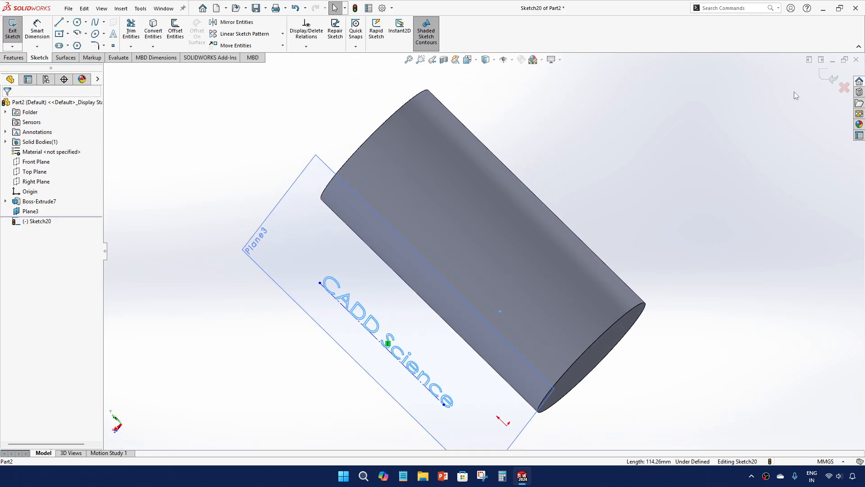
{"action": "left_click", "coordinate": [828, 76]}
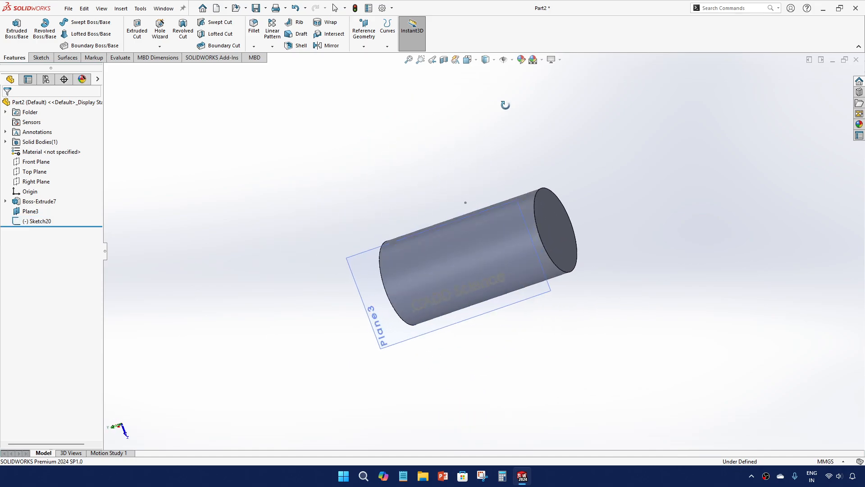
{"action": "scroll", "coordinate": [498, 233], "scroll_direction": "down", "scroll_amount": 3}
{"action": "middle_click_drag", "start_coordinate": [496, 229], "coordinate": [539, 240]}
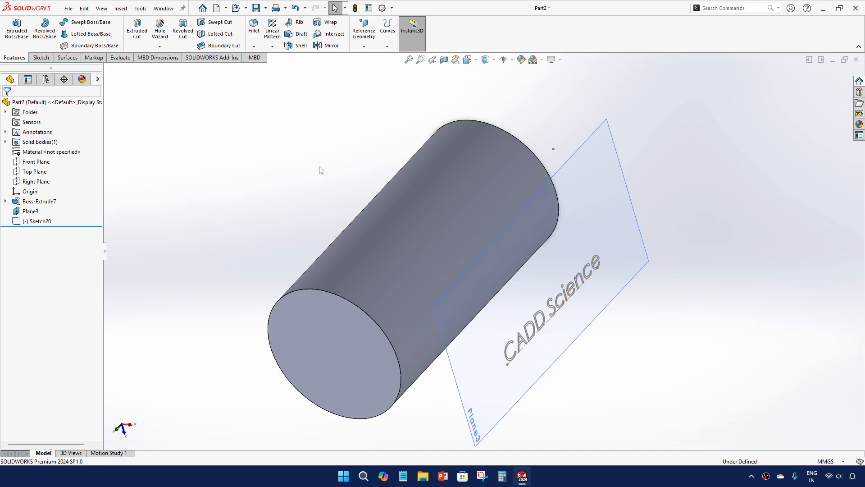
{"action": "left_click", "coordinate": [331, 22]}
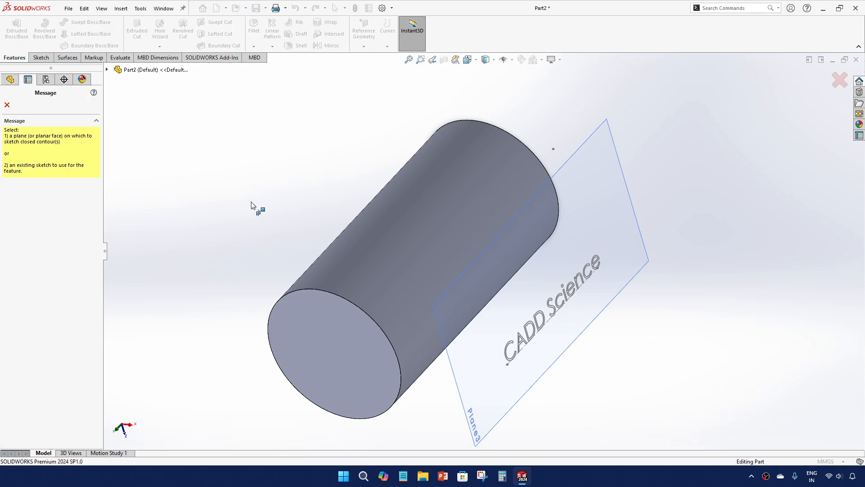
{"action": "left_click", "coordinate": [522, 344]}
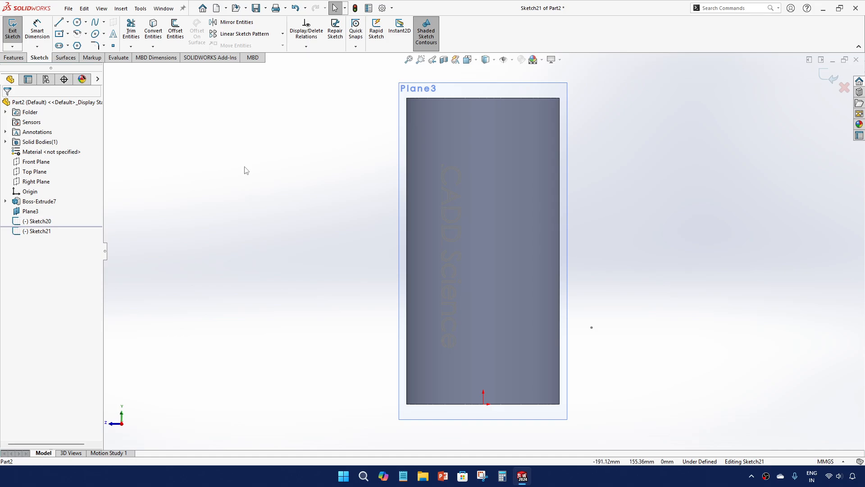
{"action": "left_click", "coordinate": [844, 87]}
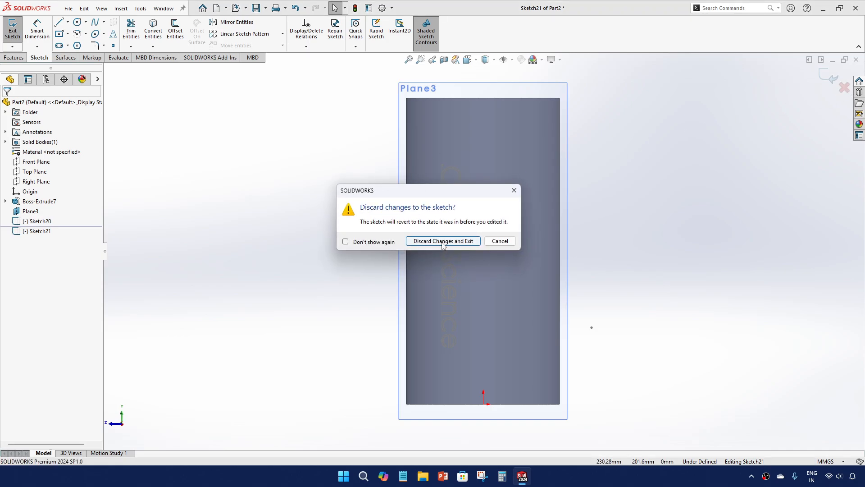
{"action": "left_click", "coordinate": [442, 245]}
Step: Emboss the "CADD Science" text sketch onto the cylinder's curved face with Wrap at 1 mm thickness
{"action": "scroll", "coordinate": [465, 255], "scroll_direction": "up", "scroll_amount": 3}
{"action": "mouse_move", "coordinate": [465, 255]}
{"action": "middle_mouse_down"}
{"action": "mouse_move", "coordinate": [489, 220]}
{"action": "mouse_move", "coordinate": [522, 392]}
{"action": "middle_mouse_up"}
{"action": "scroll", "coordinate": [487, 225], "scroll_direction": "down", "scroll_amount": 2}
{"action": "middle_click_drag", "start_coordinate": [476, 237], "coordinate": [448, 274]}
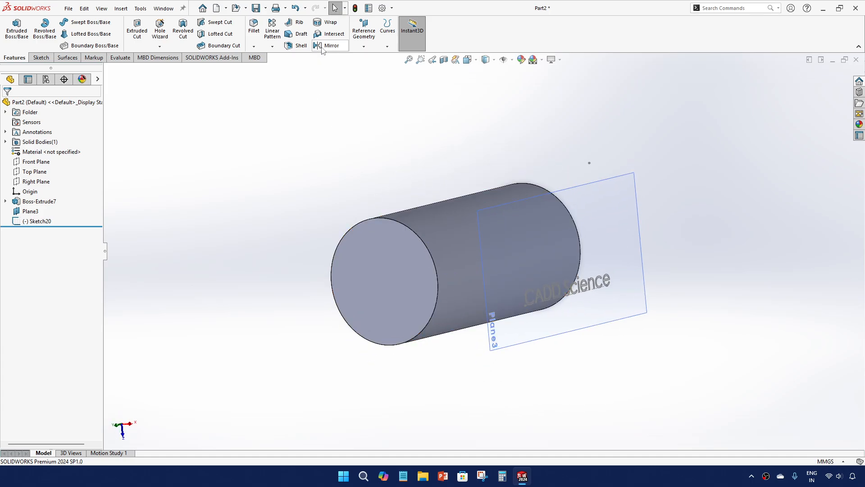
{"action": "left_click", "coordinate": [325, 22]}
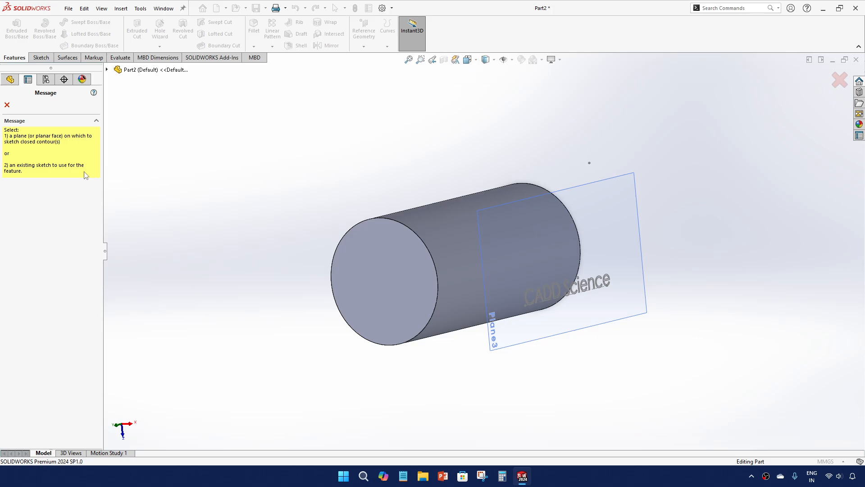
{"action": "left_click", "coordinate": [600, 286]}
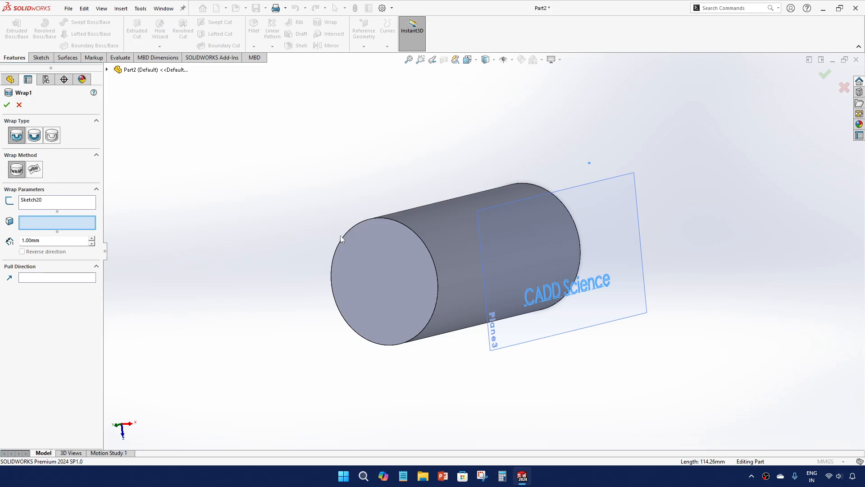
{"action": "left_click", "coordinate": [443, 247]}
{"action": "middle_click_drag", "start_coordinate": [405, 261], "coordinate": [293, 223]}
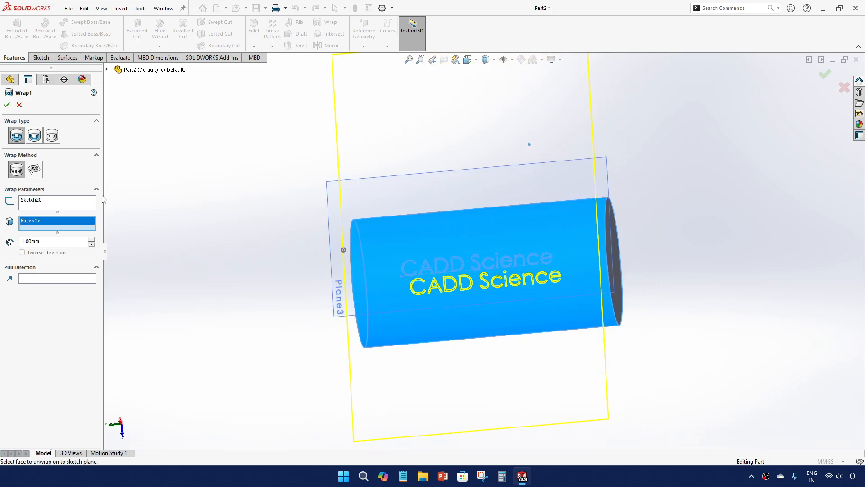
{"action": "left_click", "coordinate": [7, 105]}
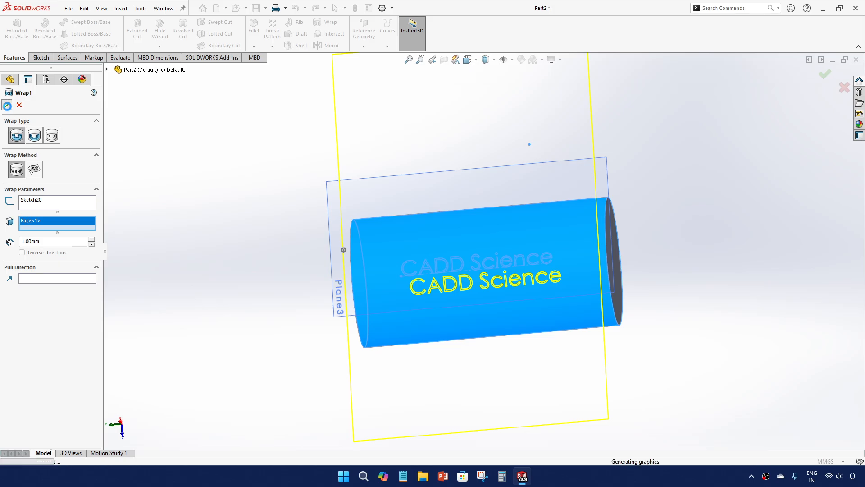
Step: Examine the embossed lettering on the cylinder from several angles
{"action": "scroll", "coordinate": [431, 300], "scroll_direction": "down", "scroll_amount": 3}
{"action": "middle_click_drag", "start_coordinate": [431, 299], "coordinate": [444, 168]}
{"action": "scroll", "coordinate": [360, 197], "scroll_direction": "down", "scroll_amount": 2}
{"action": "scroll", "coordinate": [361, 196], "scroll_direction": "up", "scroll_amount": 4}
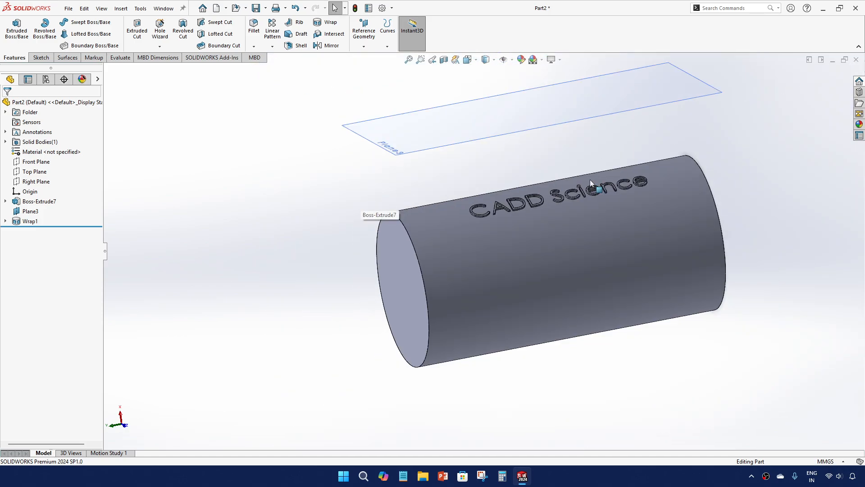
{"action": "scroll", "coordinate": [608, 191], "scroll_direction": "down", "scroll_amount": 3}
{"action": "middle_click_drag", "start_coordinate": [496, 241], "coordinate": [480, 329]}
{"action": "scroll", "coordinate": [396, 309], "scroll_direction": "up", "scroll_amount": 3}
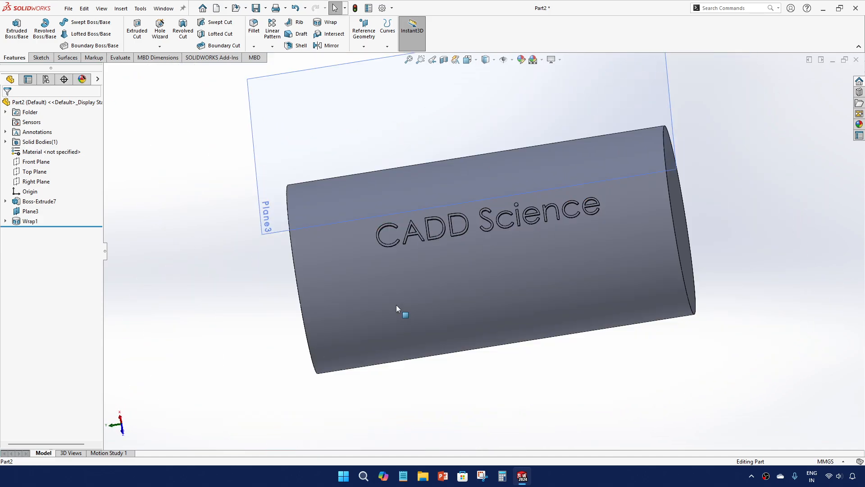
{"action": "scroll", "coordinate": [495, 168], "scroll_direction": "up", "scroll_amount": 2}
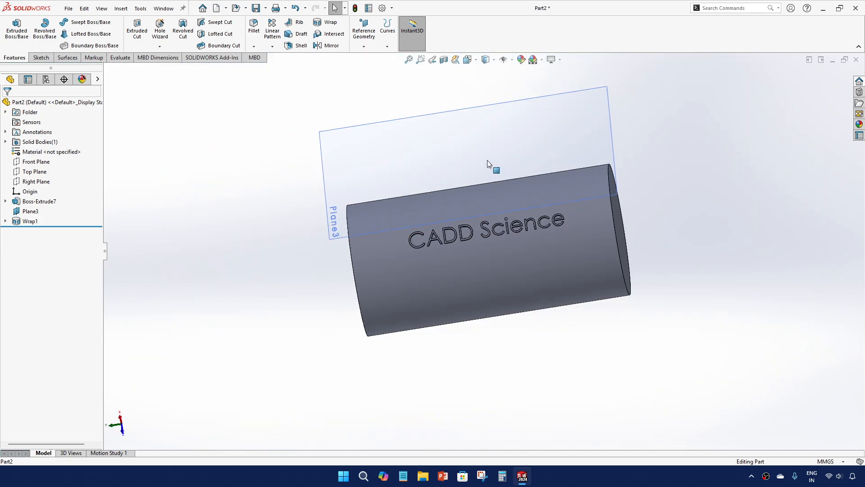
Step: Reopen the wrap feature's definition, view its preview from the cylinder's end, and accept it with the Emboss type
{"action": "left_click", "coordinate": [335, 24]}
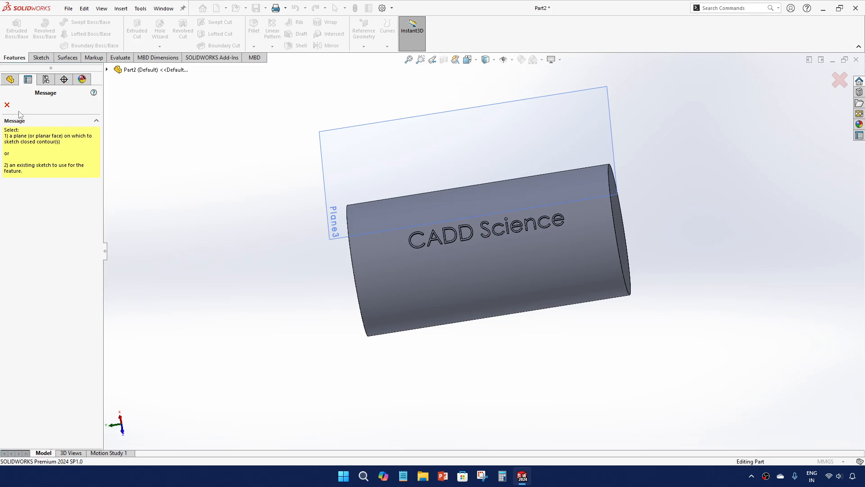
{"action": "left_click", "coordinate": [21, 222]}
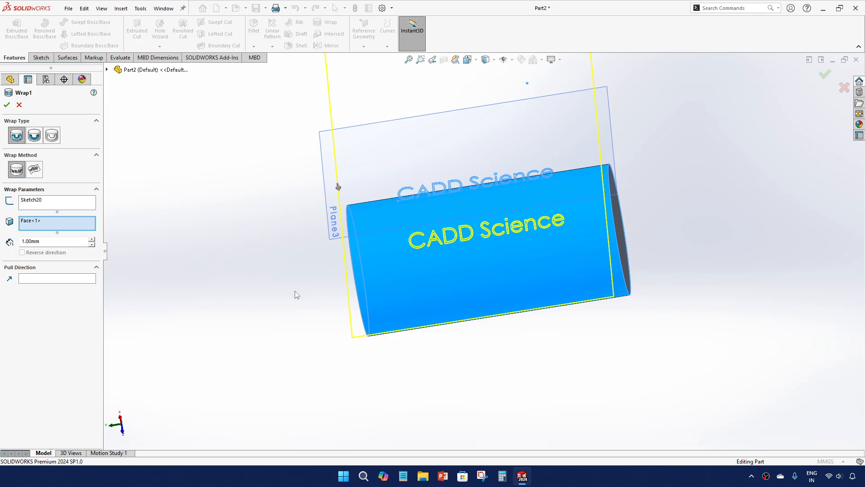
{"action": "middle_click_drag", "start_coordinate": [295, 294], "coordinate": [479, 225]}
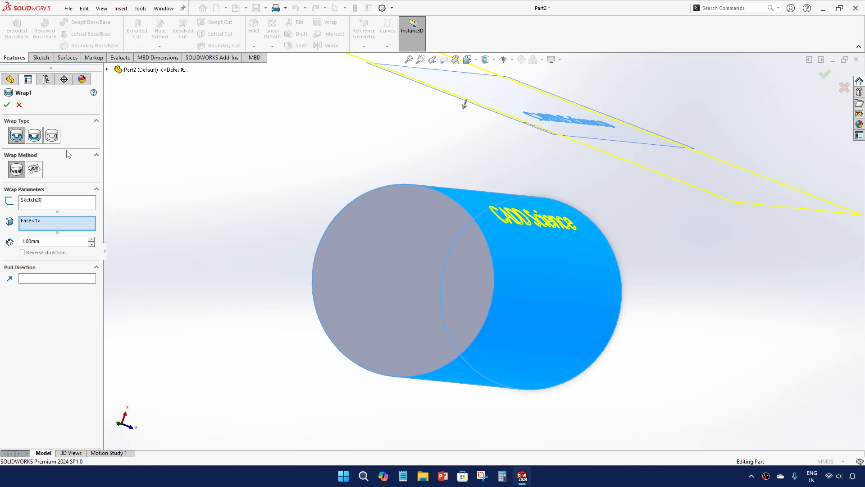
{"action": "key", "text": "Return"}
{"action": "scroll", "coordinate": [550, 236], "scroll_direction": "up", "scroll_amount": 5}
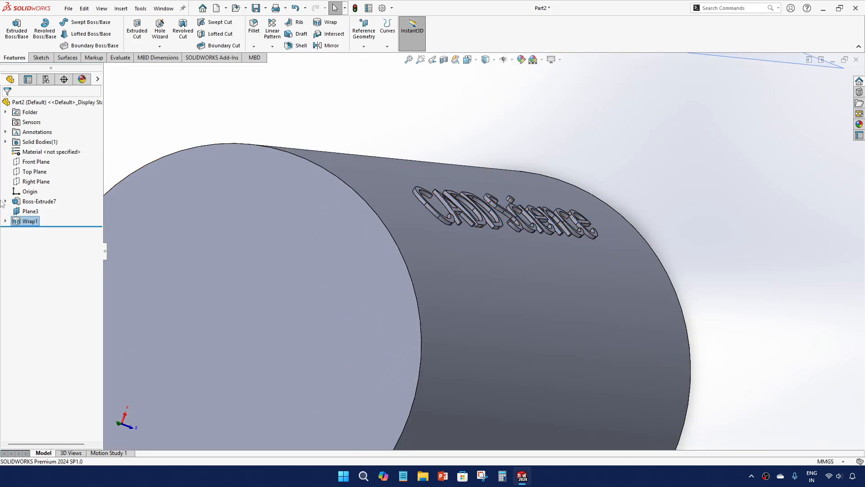
Step: Change the wrap feature's type to Deboss, keeping the 1 mm depth
{"action": "right_click", "coordinate": [28, 221]}
{"action": "left_click", "coordinate": [34, 193]}
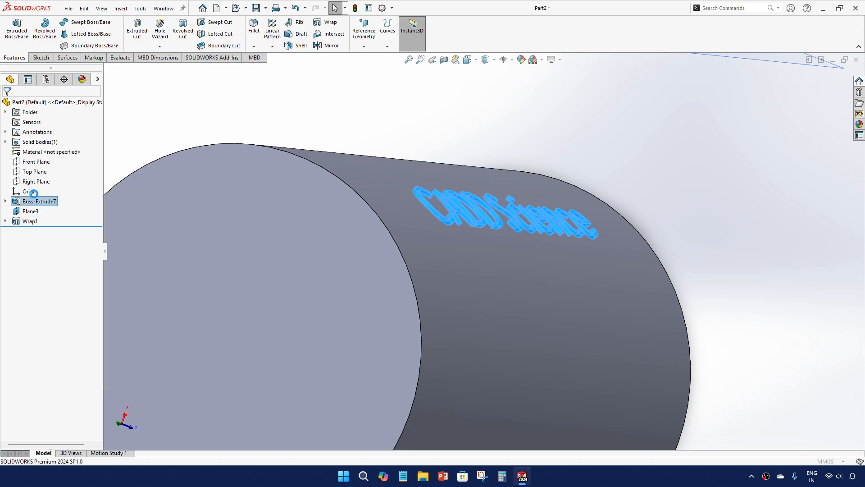
{"action": "left_click", "coordinate": [34, 136]}
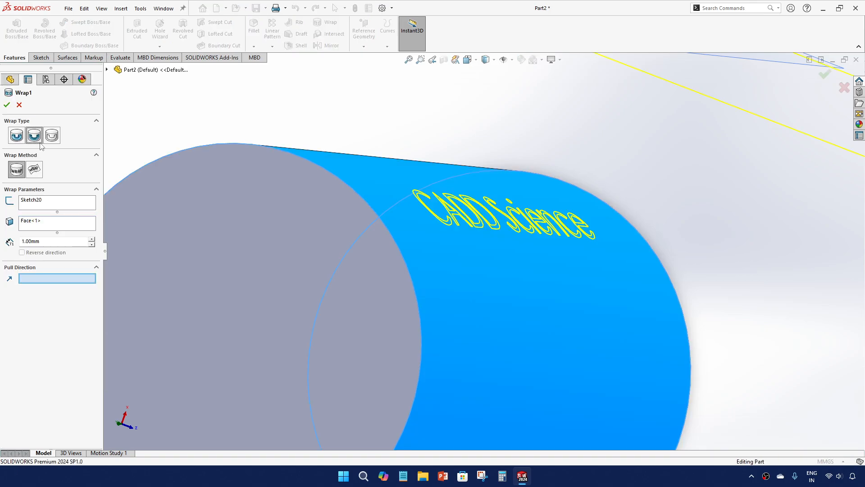
{"action": "mouse_move", "coordinate": [429, 236]}
{"action": "middle_mouse_down"}
{"action": "mouse_move", "coordinate": [420, 271]}
{"action": "mouse_move", "coordinate": [442, 268]}
{"action": "mouse_move", "coordinate": [390, 225]}
{"action": "middle_mouse_up"}
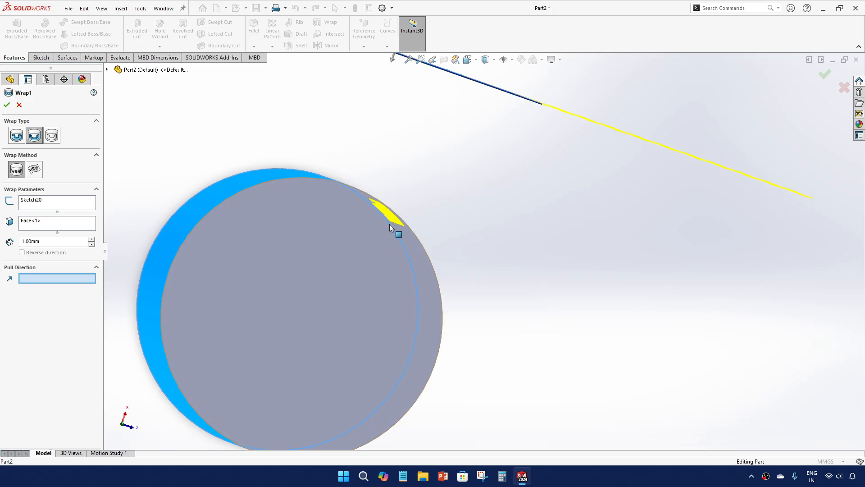
{"action": "left_click", "coordinate": [7, 105]}
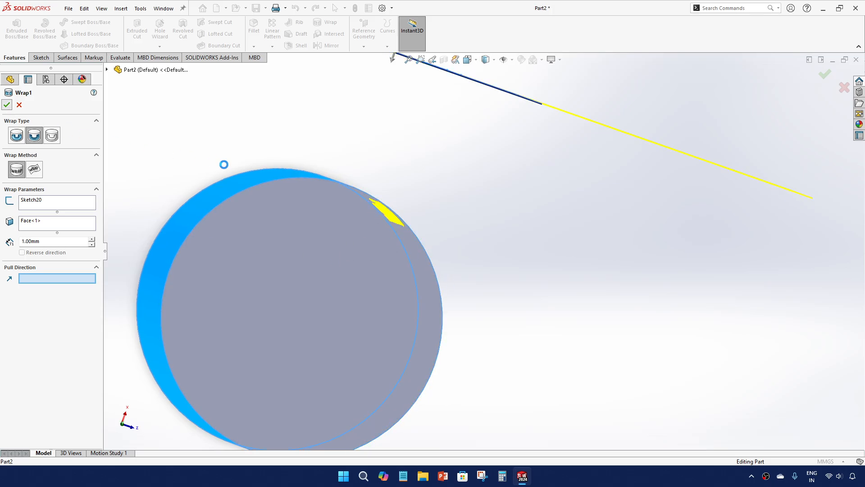
Step: Inspect the debossed lettering on the cylinder's curved face up close
{"action": "scroll", "coordinate": [378, 220], "scroll_direction": "down", "scroll_amount": 2}
{"action": "middle_click_drag", "start_coordinate": [377, 220], "coordinate": [339, 222]}
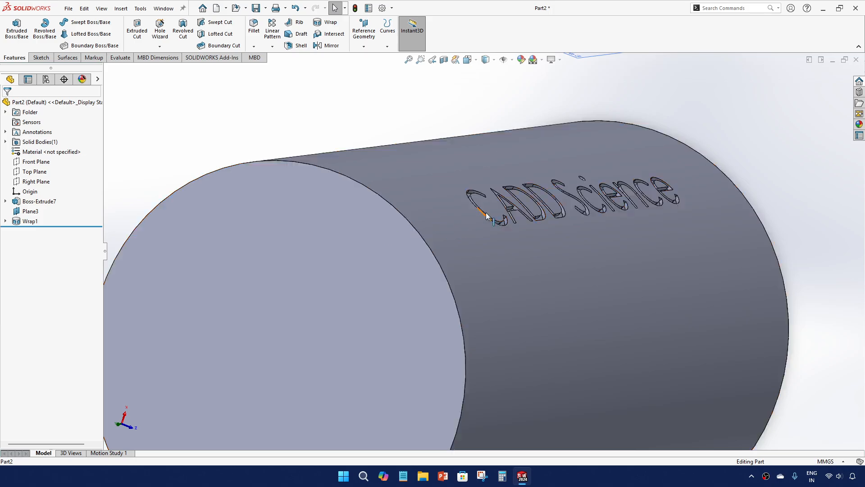
{"action": "scroll", "coordinate": [504, 226], "scroll_direction": "down", "scroll_amount": 4}
{"action": "scroll", "coordinate": [466, 236], "scroll_direction": "down", "scroll_amount": 5}
{"action": "middle_click_drag", "start_coordinate": [417, 240], "coordinate": [447, 256]}
{"action": "scroll", "coordinate": [448, 256], "scroll_direction": "up", "scroll_amount": 6}
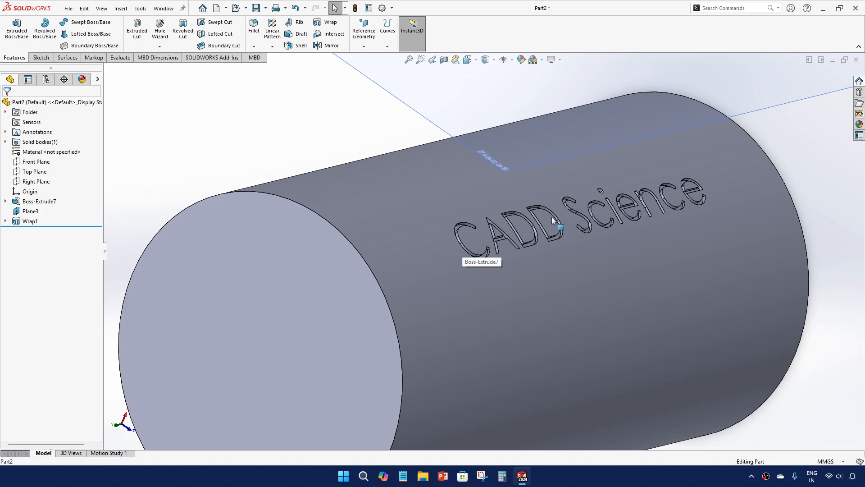
{"action": "scroll", "coordinate": [553, 221], "scroll_direction": "down", "scroll_amount": 1}
Step: Change the wrap feature's type to Scribe and check the text outlines on the cylinder
{"action": "left_click", "coordinate": [30, 221]}
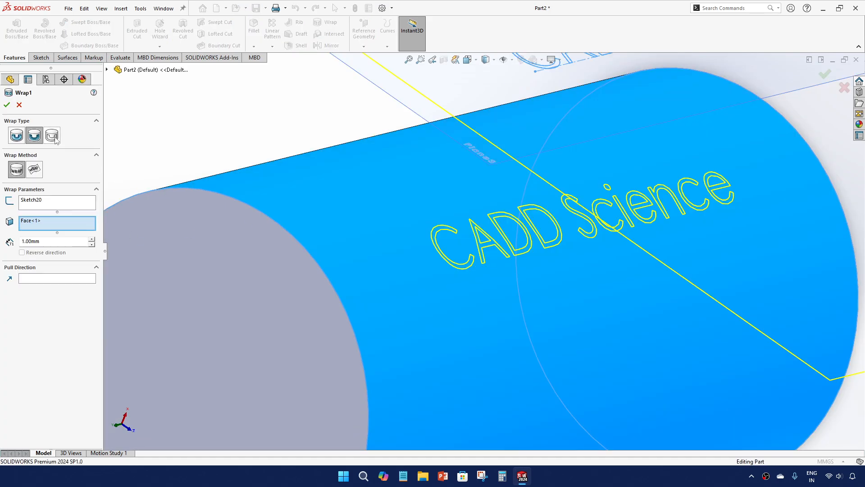
{"action": "left_click", "coordinate": [56, 140]}
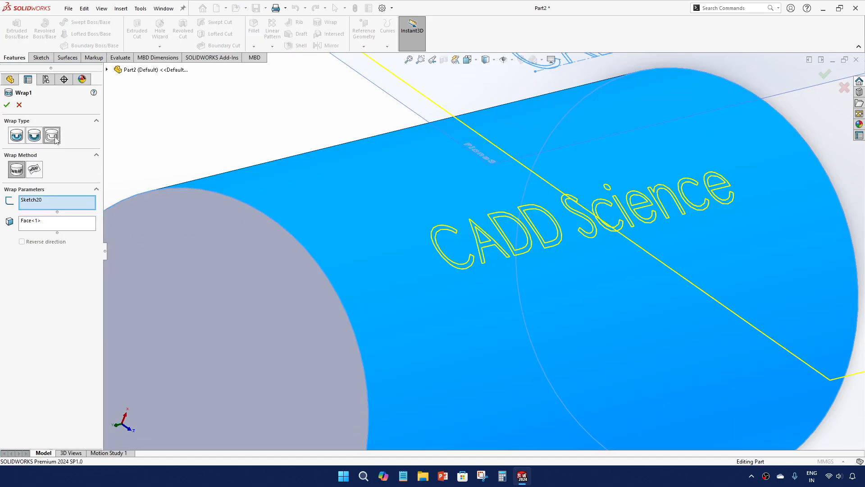
{"action": "left_click", "coordinate": [7, 106]}
{"action": "scroll", "coordinate": [485, 262], "scroll_direction": "down", "scroll_amount": 5}
{"action": "middle_click_drag", "start_coordinate": [485, 263], "coordinate": [388, 247]}
{"action": "scroll", "coordinate": [391, 250], "scroll_direction": "up", "scroll_amount": 5}
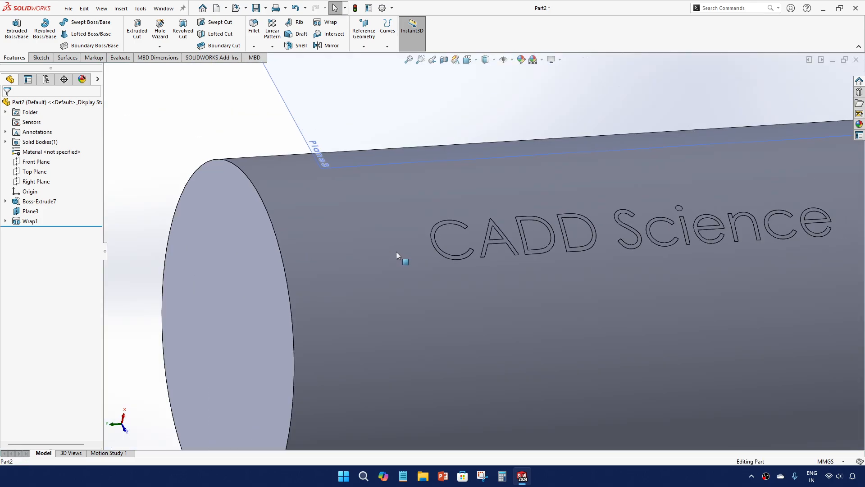
Step: Delete the wrap feature and its "CADD Science" text sketch, keeping the cylinder and the offset plane
{"action": "left_click", "coordinate": [30, 221]}
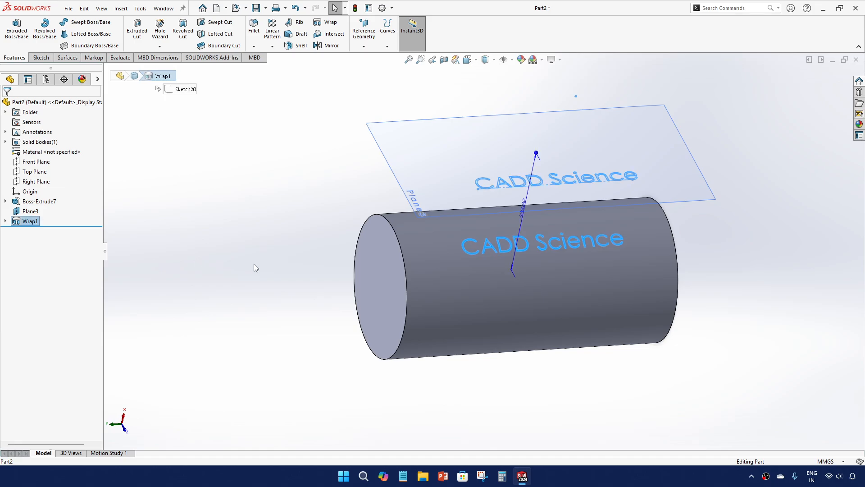
{"action": "key", "text": "Delete"}
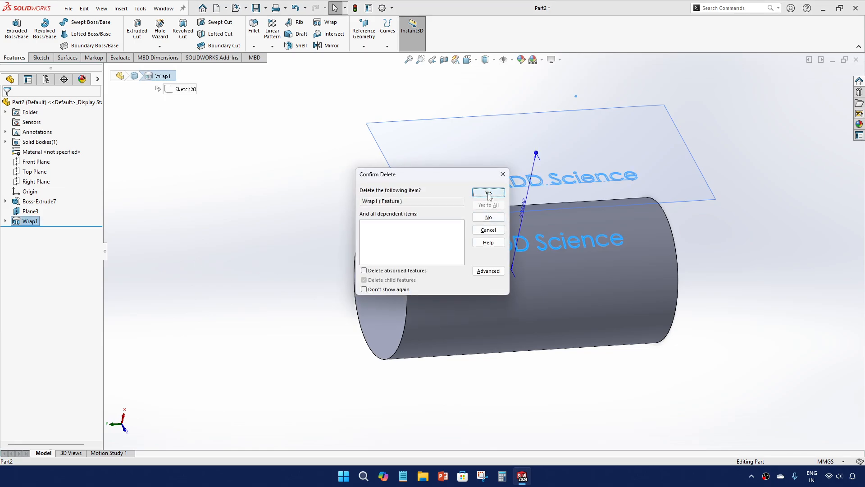
{"action": "left_click", "coordinate": [489, 192]}
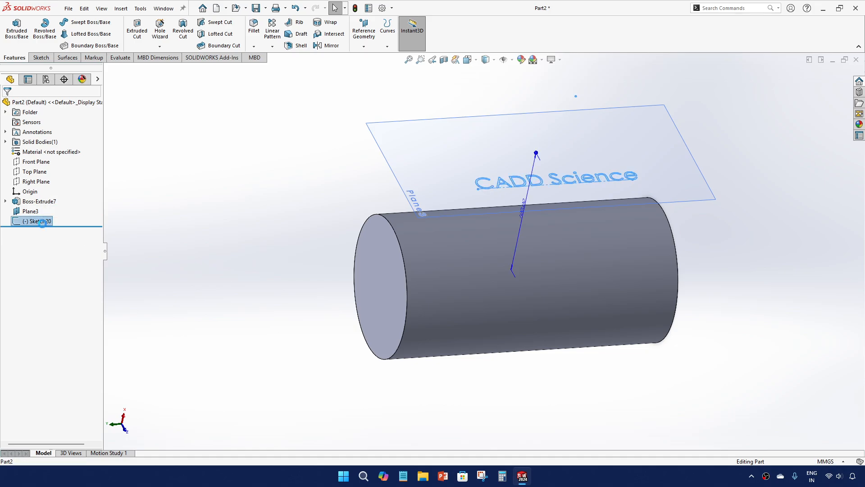
{"action": "key", "text": "Delete"}
{"action": "left_click", "coordinate": [483, 194]}
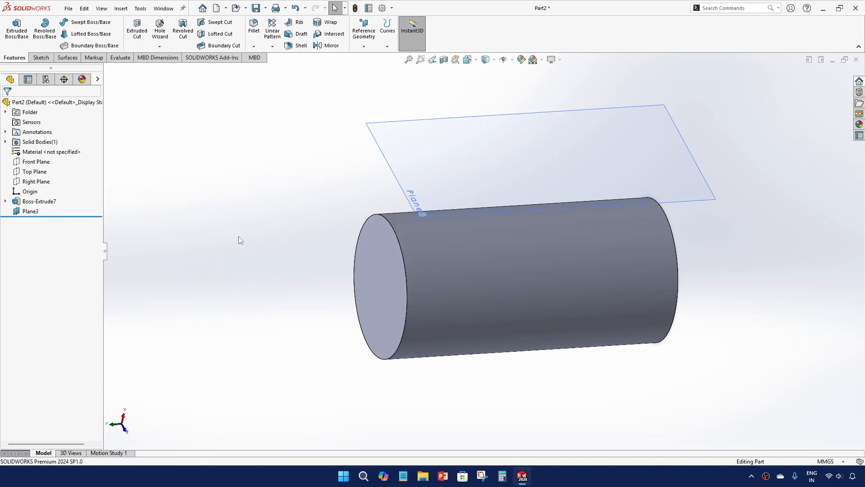
Step: Start an extruded boss sketch on the offset plane and draw a horizontal line across the cylinder's mid-length, extending past both sides
{"action": "middle_click_drag", "start_coordinate": [591, 258], "coordinate": [515, 315]}
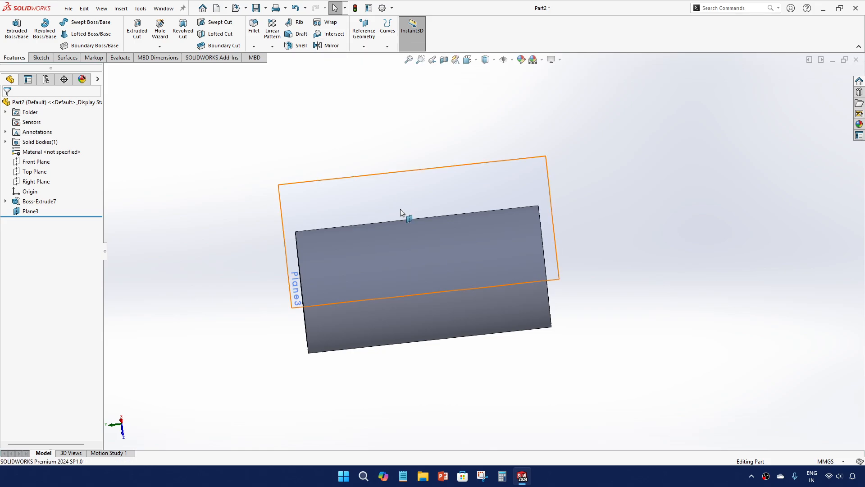
{"action": "mouse_move", "coordinate": [401, 212]}
{"action": "middle_mouse_down"}
{"action": "mouse_move", "coordinate": [393, 197]}
{"action": "mouse_move", "coordinate": [386, 216]}
{"action": "middle_mouse_up"}
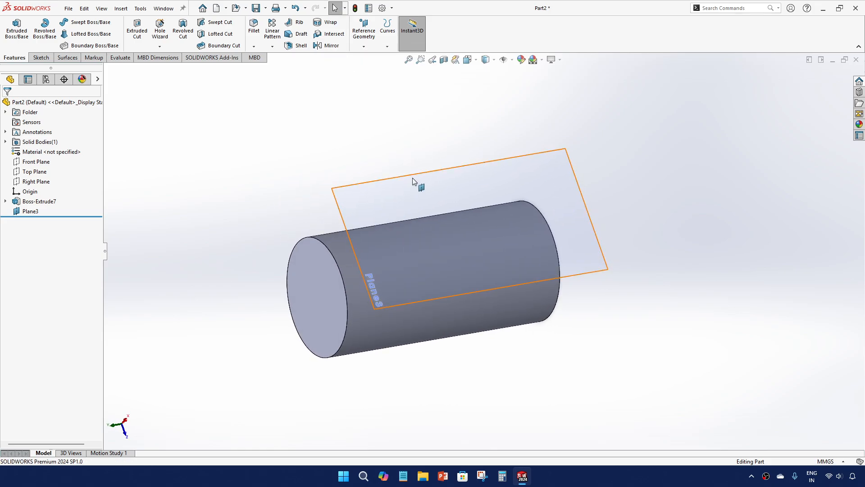
{"action": "left_click", "coordinate": [17, 28]}
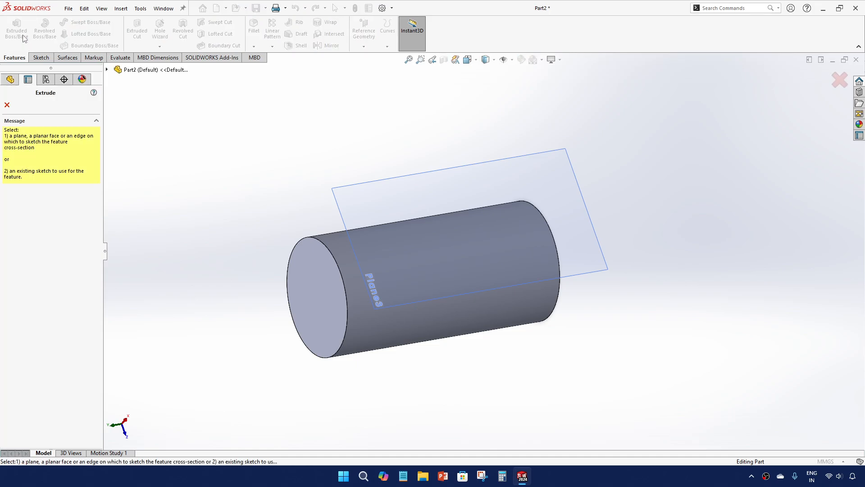
{"action": "left_click", "coordinate": [432, 176]}
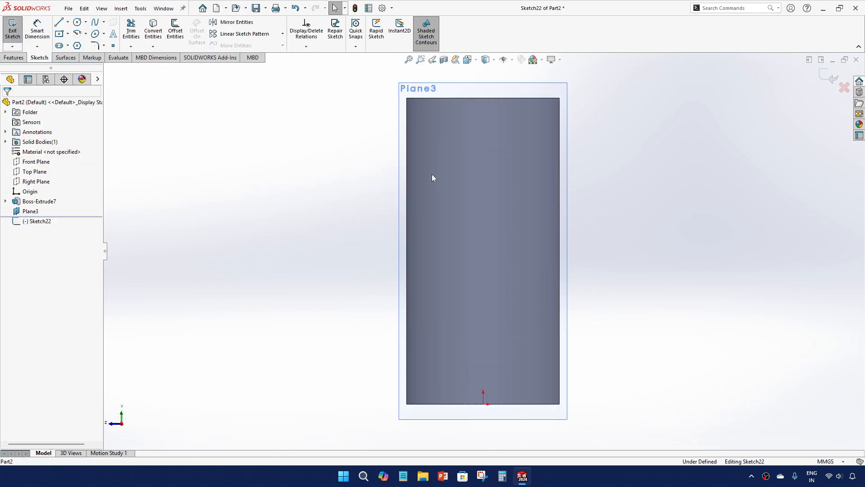
{"action": "left_click", "coordinate": [59, 22]}
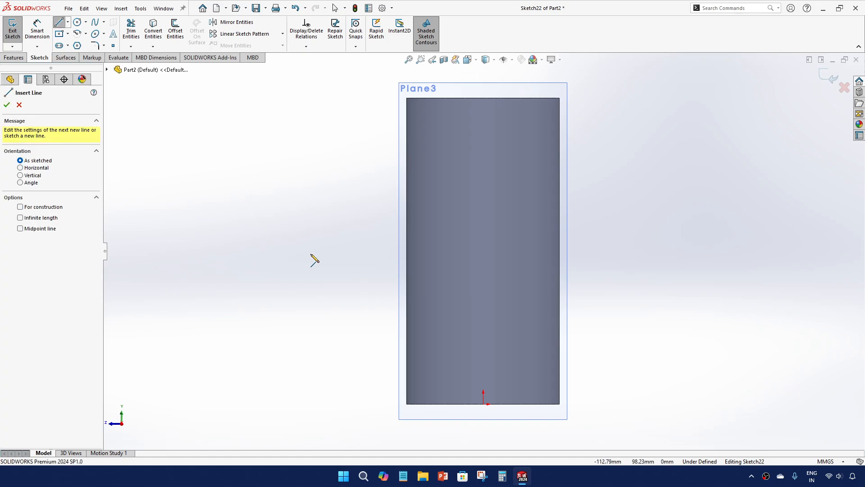
{"action": "left_click", "coordinate": [313, 257]}
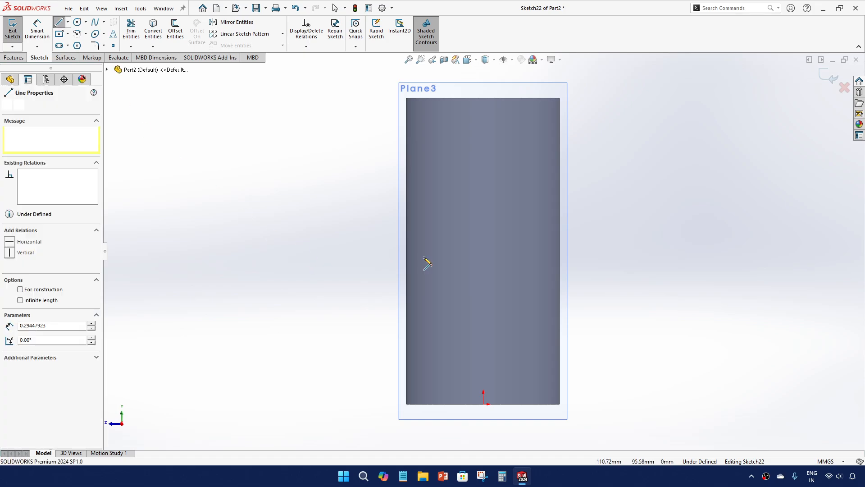
{"action": "left_click", "coordinate": [630, 258]}
{"action": "key", "text": "Escape"}
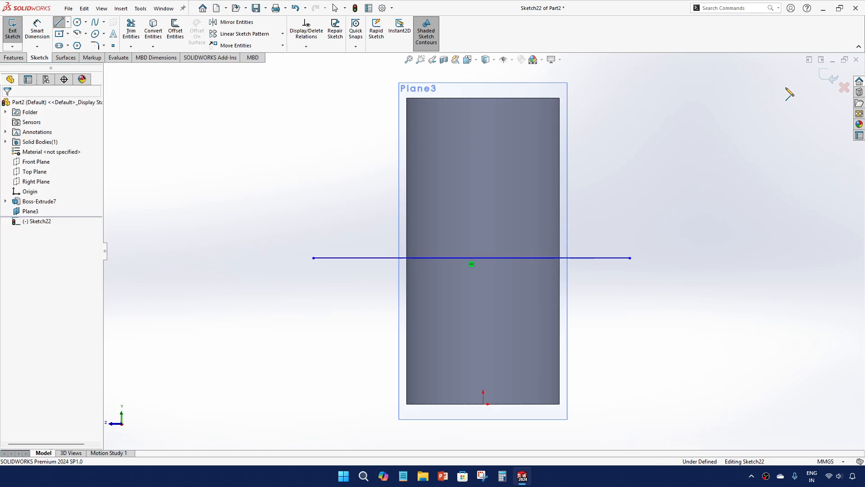
{"action": "left_click", "coordinate": [825, 75]}
{"action": "middle_click_drag", "start_coordinate": [612, 332], "coordinate": [498, 287]}
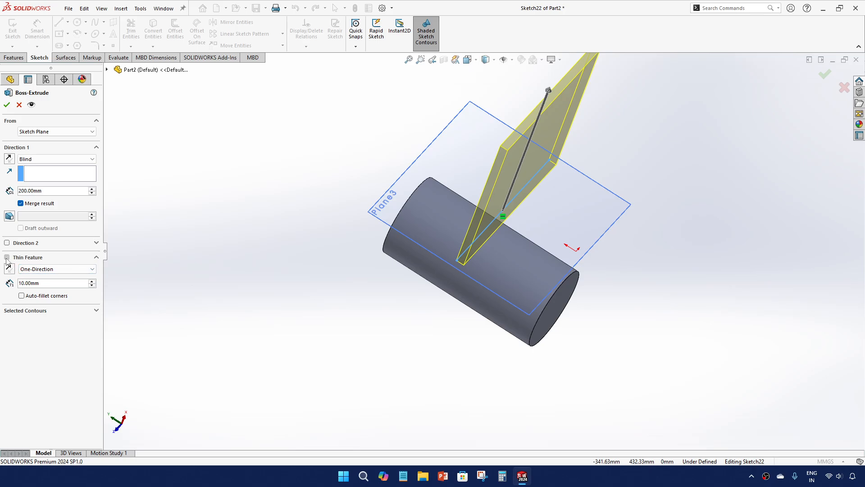
{"action": "key", "text": "Escape"}
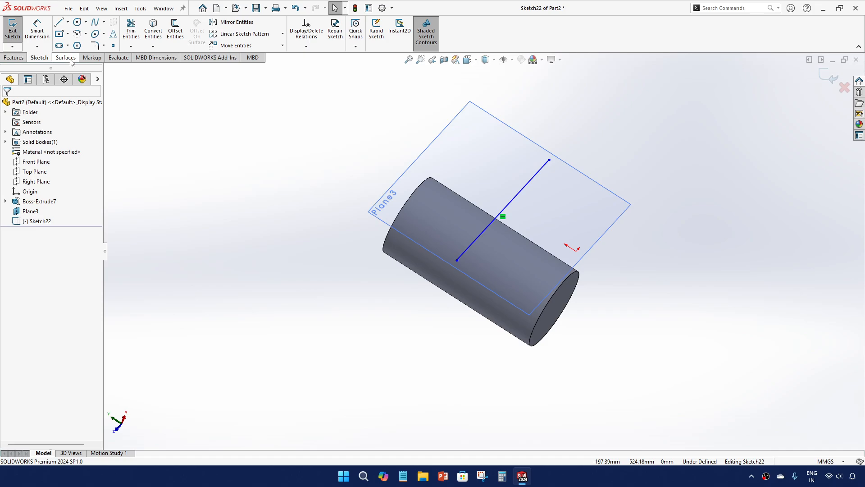
Step: Extrude the sketched line as a surface, blind 221 mm, reversed so that it cuts right through the cylinder
{"action": "left_click", "coordinate": [66, 57]}
{"action": "left_click", "coordinate": [16, 28]}
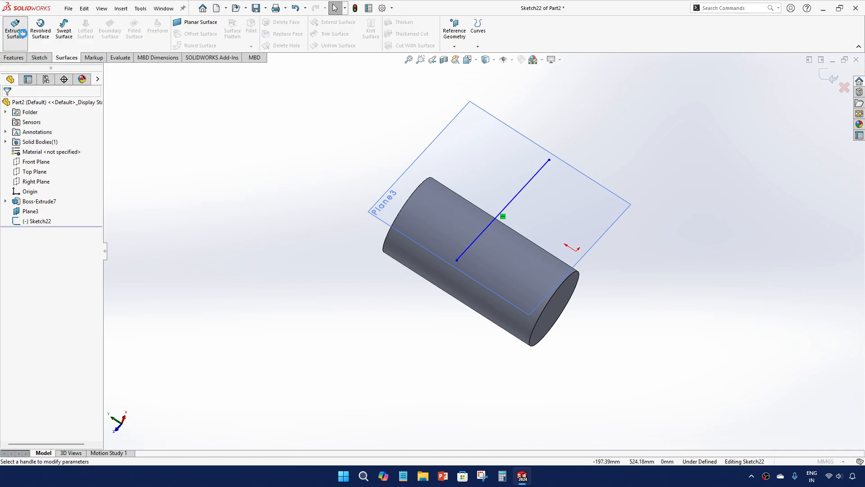
{"action": "middle_click_drag", "start_coordinate": [417, 269], "coordinate": [443, 283]}
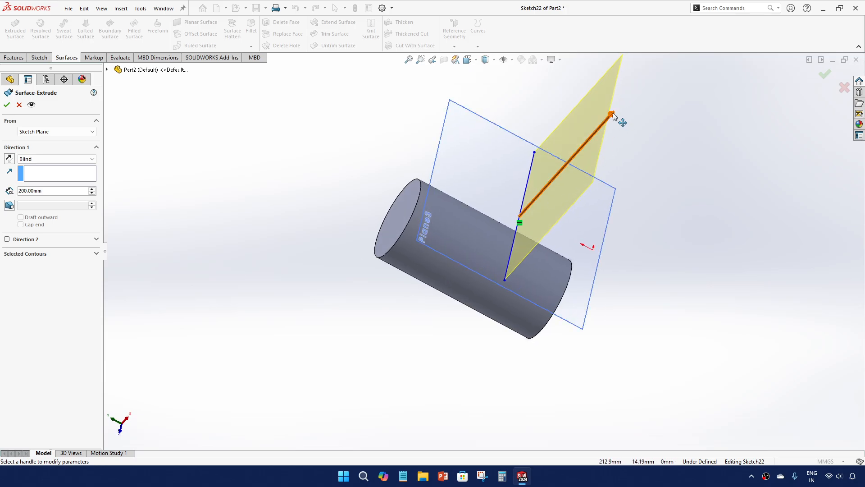
{"action": "left_click", "coordinate": [620, 108]}
{"action": "left_click", "coordinate": [490, 363]}
{"action": "middle_click_drag", "start_coordinate": [491, 363], "coordinate": [530, 256]}
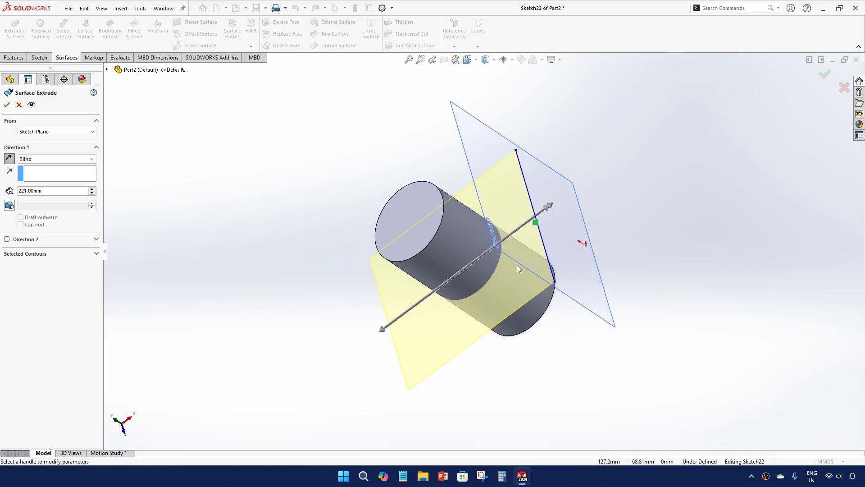
{"action": "left_click", "coordinate": [7, 105]}
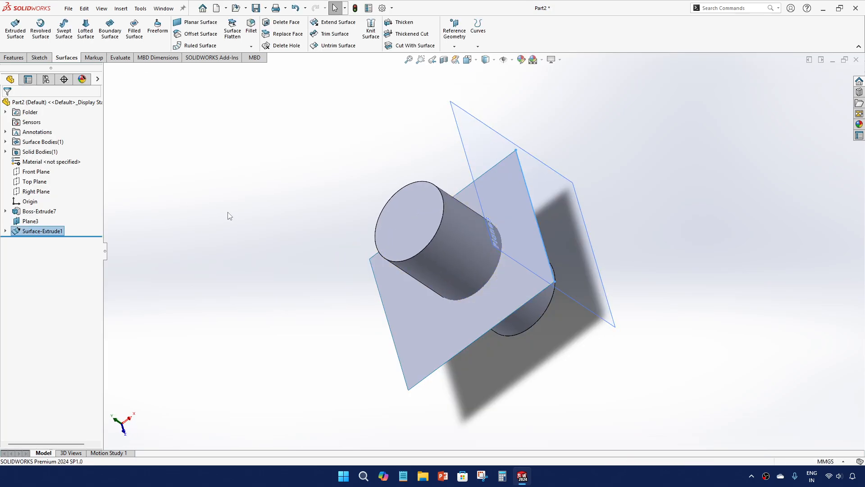
Step: Start an Intersect of the extruded surface and the cylinder, creating intersecting regions with planar openings capped, and compute the regions
{"action": "mouse_move", "coordinate": [289, 231]}
{"action": "middle_mouse_down"}
{"action": "mouse_move", "coordinate": [232, 239]}
{"action": "mouse_move", "coordinate": [220, 187]}
{"action": "mouse_move", "coordinate": [253, 137]}
{"action": "mouse_move", "coordinate": [276, 242]}
{"action": "mouse_move", "coordinate": [247, 273]}
{"action": "mouse_move", "coordinate": [274, 237]}
{"action": "middle_mouse_up"}
{"action": "scroll", "coordinate": [446, 214], "scroll_direction": "down", "scroll_amount": 3}
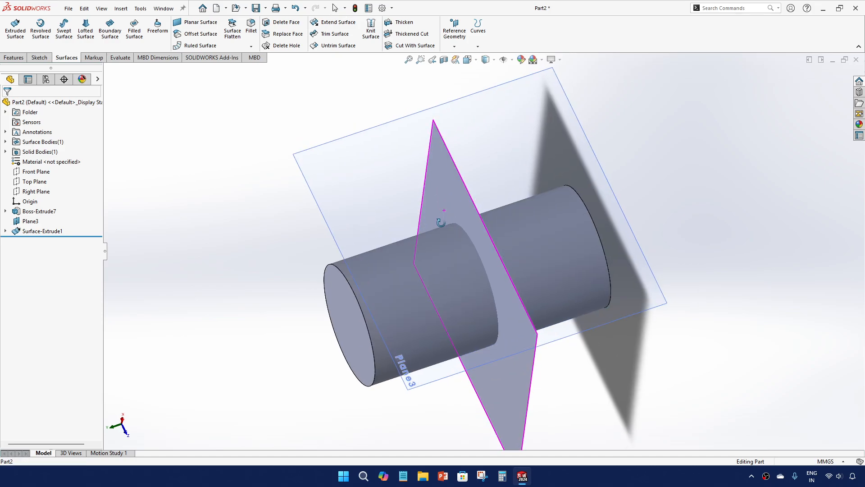
{"action": "left_click", "coordinate": [14, 58]}
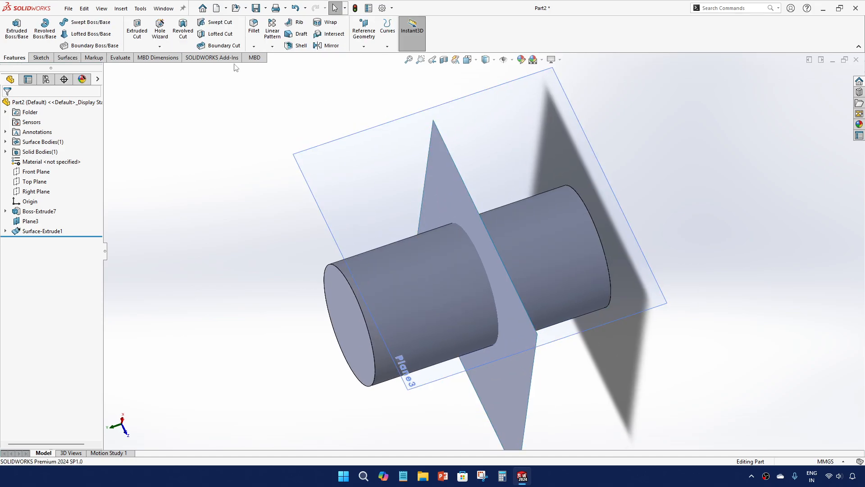
{"action": "left_click", "coordinate": [328, 36]}
{"action": "scroll", "coordinate": [271, 221], "scroll_direction": "up", "scroll_amount": 3}
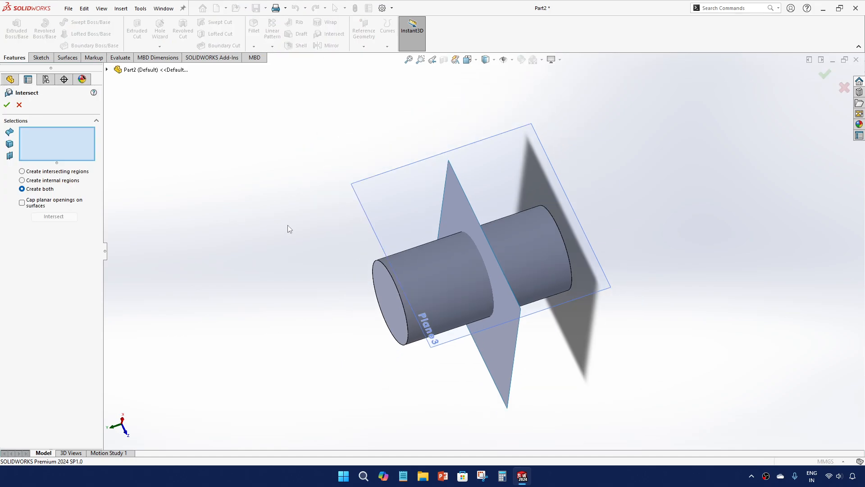
{"action": "left_click", "coordinate": [464, 214]}
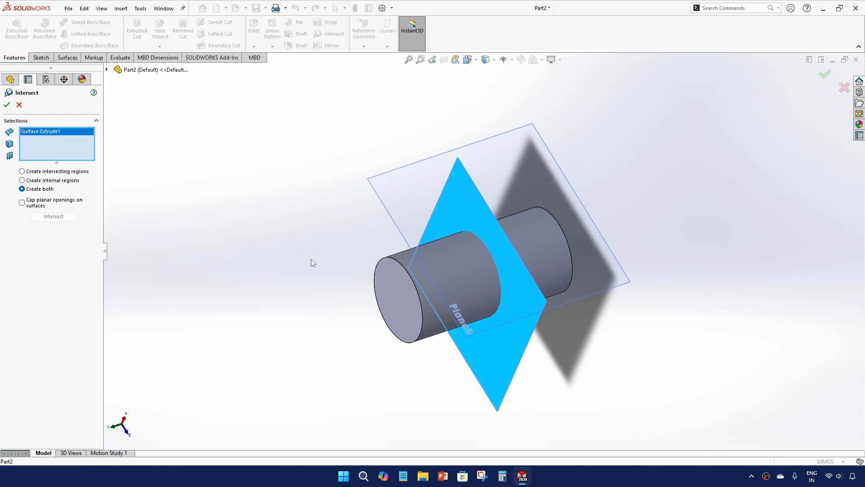
{"action": "middle_click_drag", "start_coordinate": [311, 263], "coordinate": [295, 224]}
{"action": "left_click", "coordinate": [8, 106]}
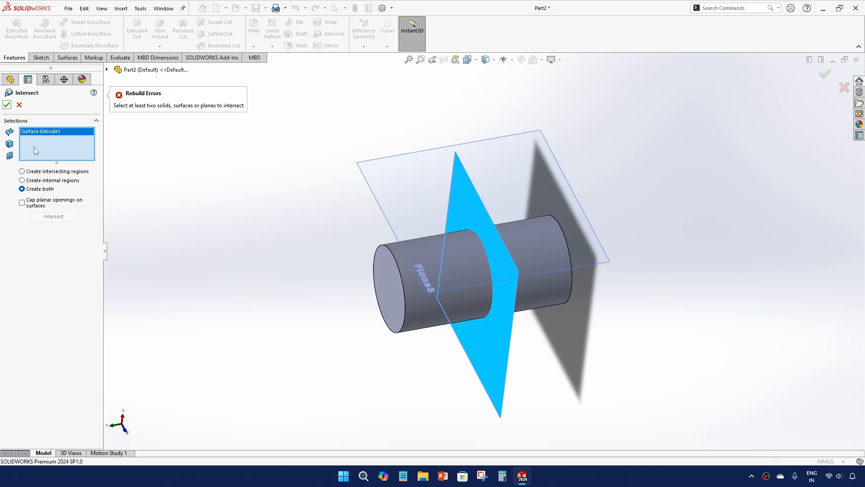
{"action": "left_click", "coordinate": [456, 254]}
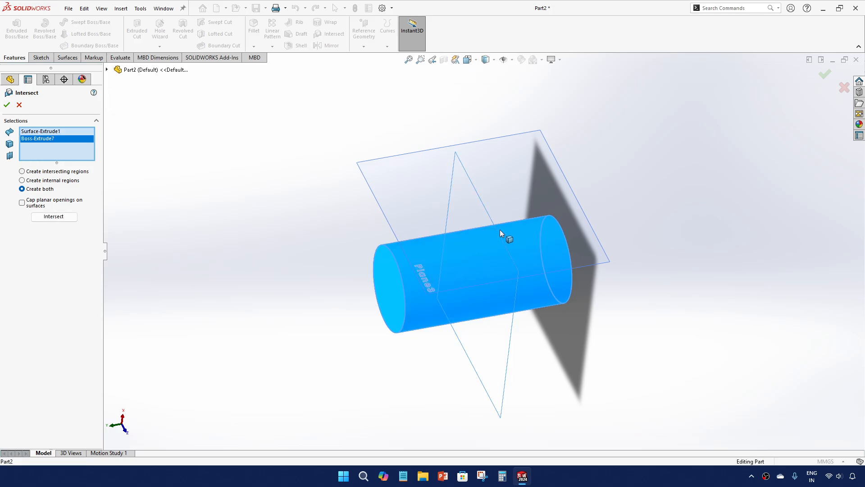
{"action": "middle_click_drag", "start_coordinate": [434, 252], "coordinate": [410, 263]}
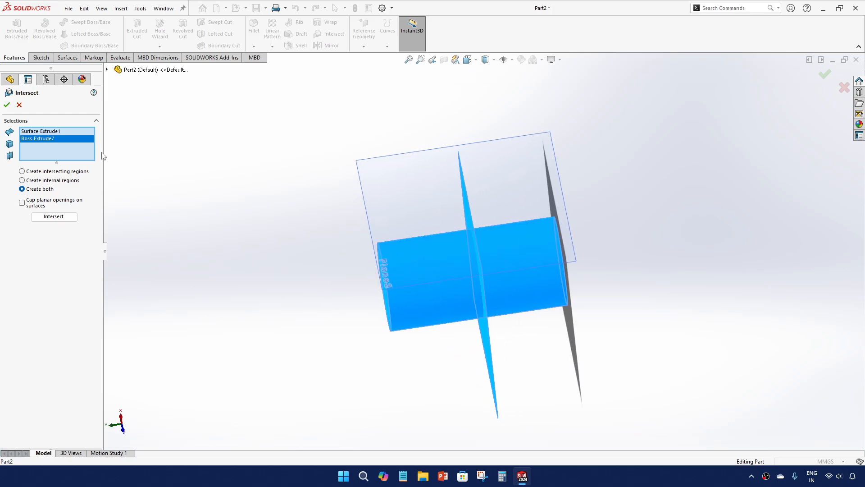
{"action": "left_click", "coordinate": [6, 105]}
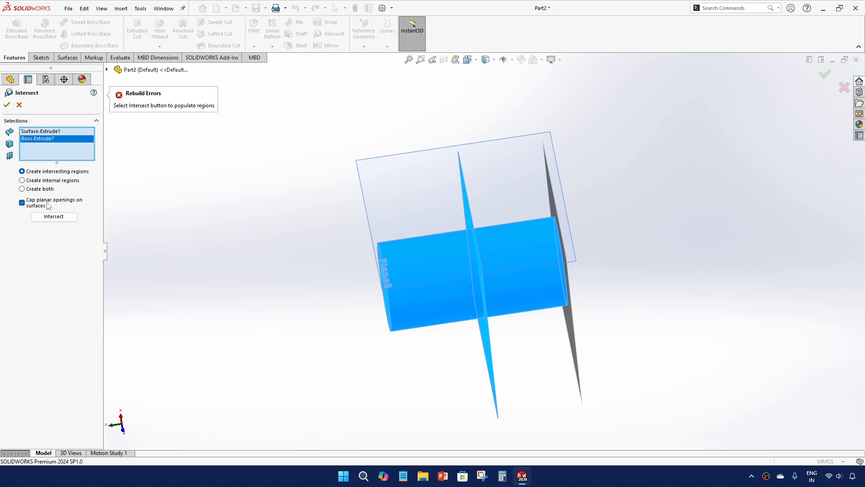
{"action": "left_click", "coordinate": [54, 216]}
{"action": "middle_click_drag", "start_coordinate": [245, 222], "coordinate": [181, 214]}
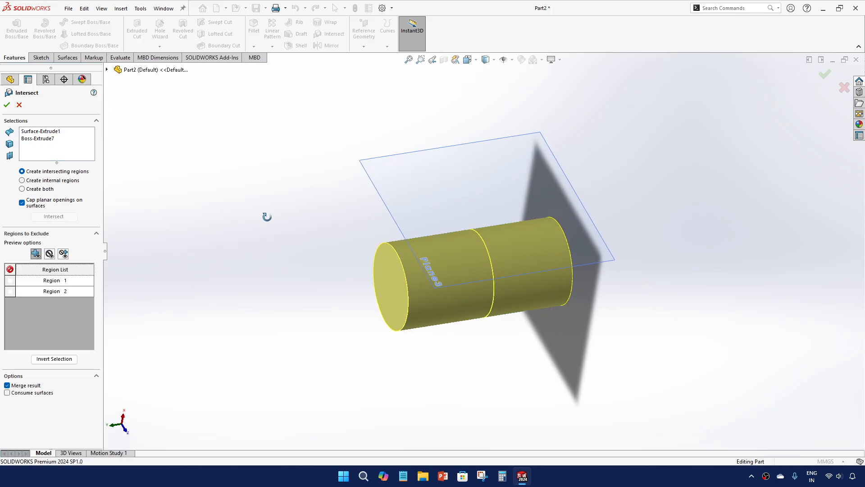
Step: Clear the Intersect selections, reselect the extruded surface and the cylinder, and compute the intersecting regions again
{"action": "right_click", "coordinate": [63, 157]}
{"action": "left_click", "coordinate": [90, 160]}
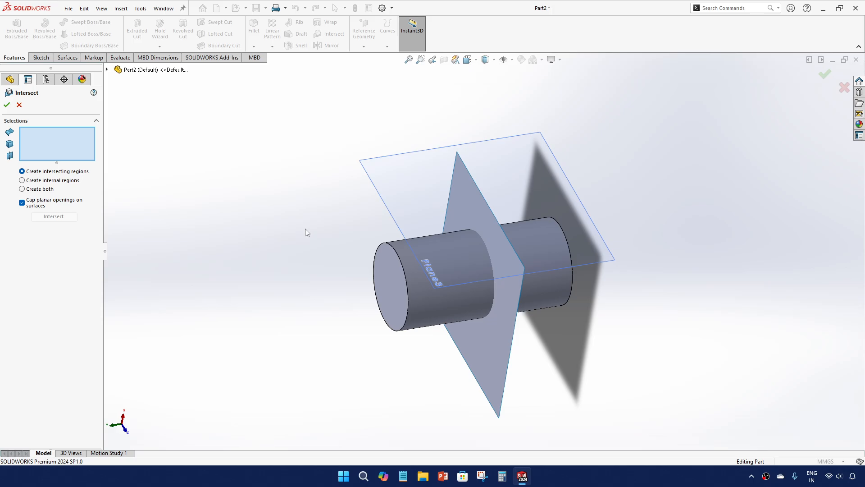
{"action": "middle_click_drag", "start_coordinate": [304, 228], "coordinate": [313, 241]}
{"action": "left_click", "coordinate": [469, 224]}
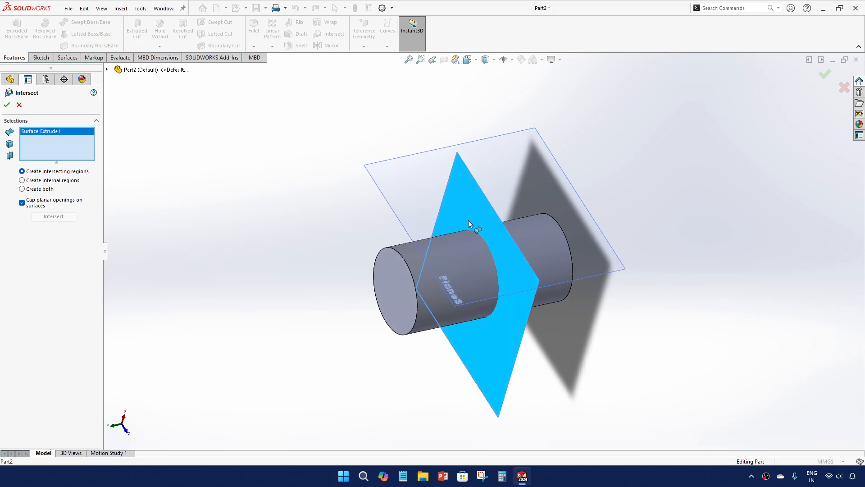
{"action": "left_click", "coordinate": [453, 249]}
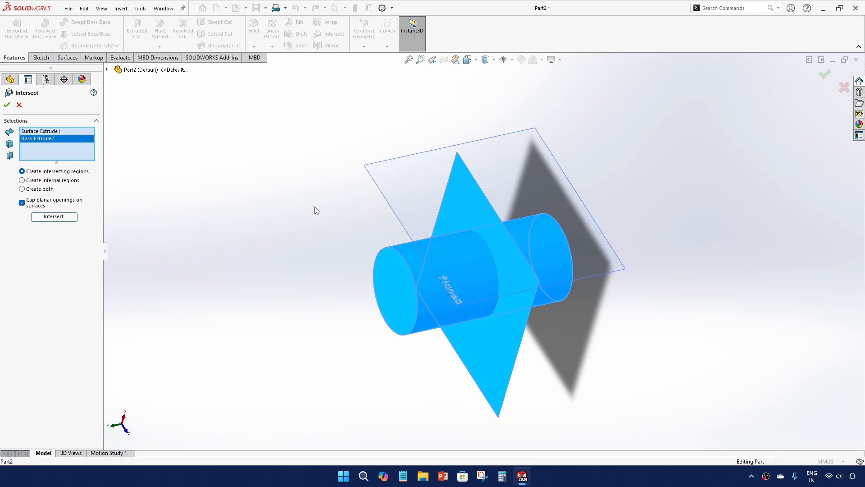
{"action": "right_click", "coordinate": [71, 158]}
{"action": "left_click", "coordinate": [85, 160]}
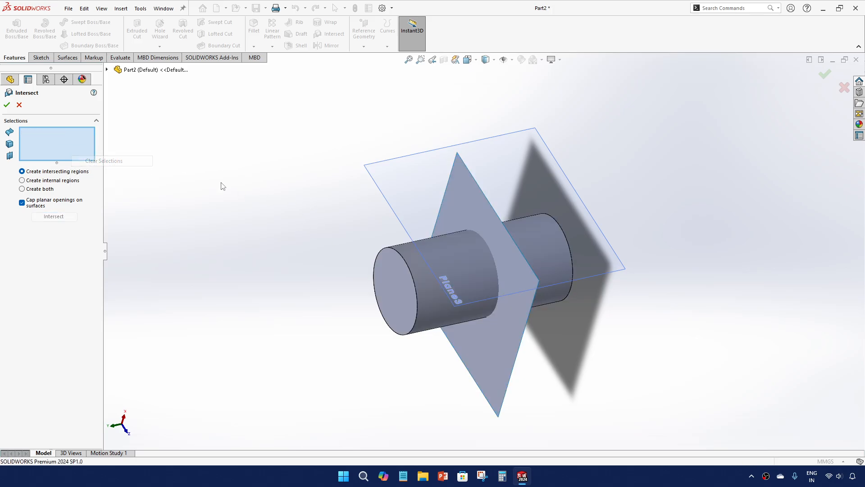
{"action": "left_click", "coordinate": [465, 196]}
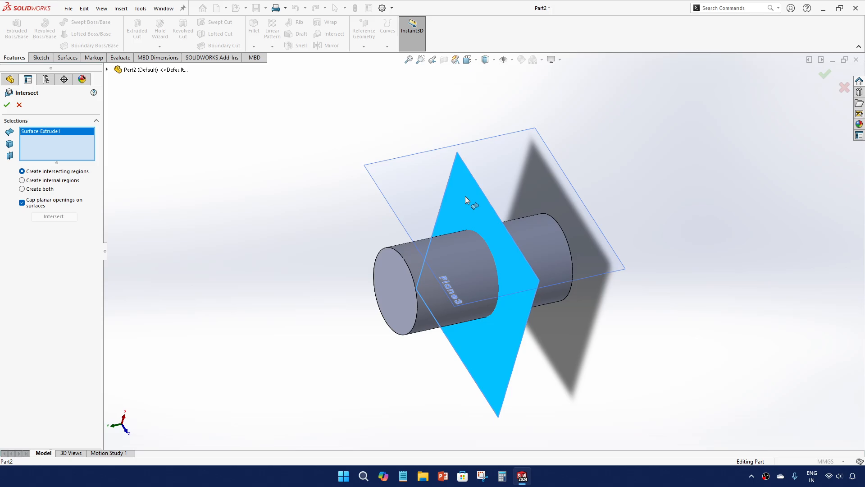
{"action": "left_click", "coordinate": [409, 259]}
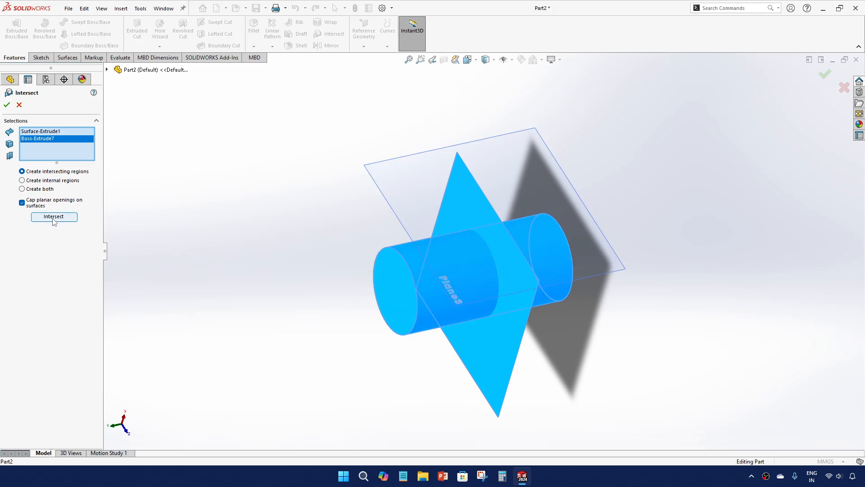
{"action": "left_click", "coordinate": [53, 217]}
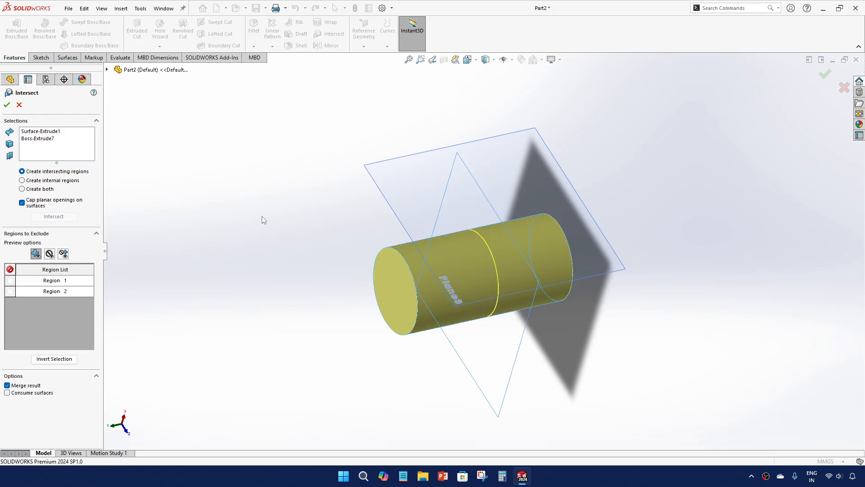
Step: Preview excluding Region 1 and Region 2 from the Intersect, and include both of them again
{"action": "middle_click_drag", "start_coordinate": [263, 218], "coordinate": [234, 219]}
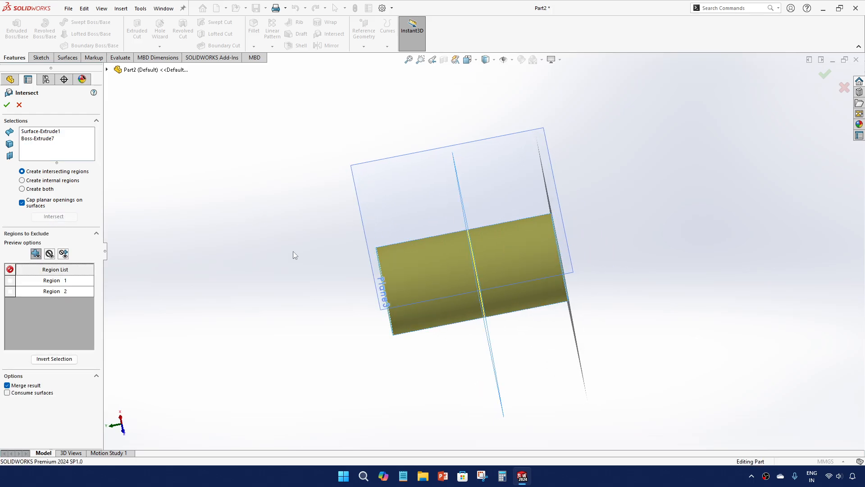
{"action": "middle_click_drag", "start_coordinate": [293, 251], "coordinate": [255, 260]}
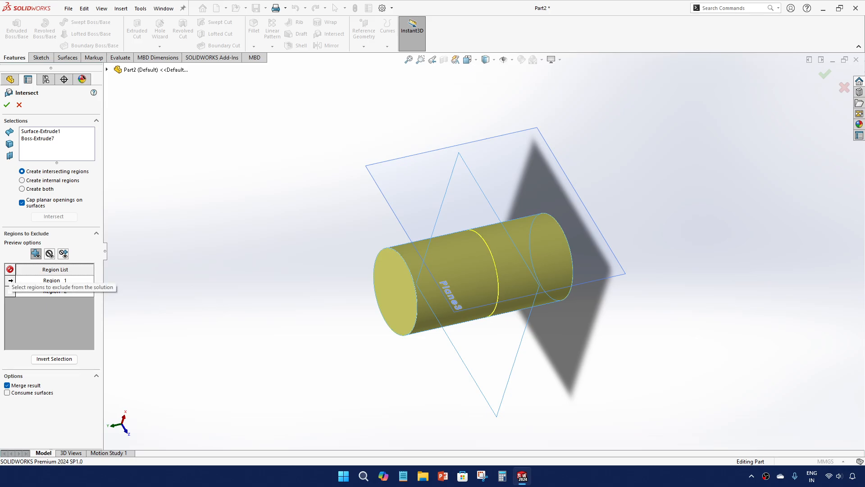
{"action": "left_click", "coordinate": [10, 280]}
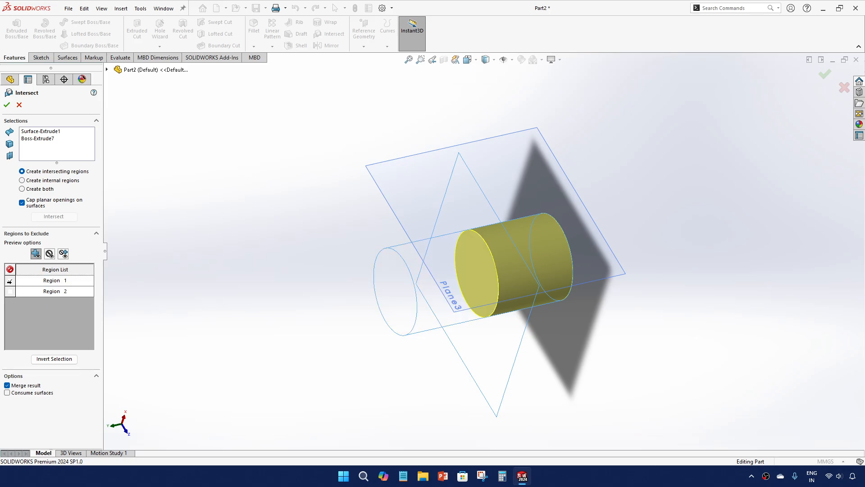
{"action": "left_click", "coordinate": [54, 292]}
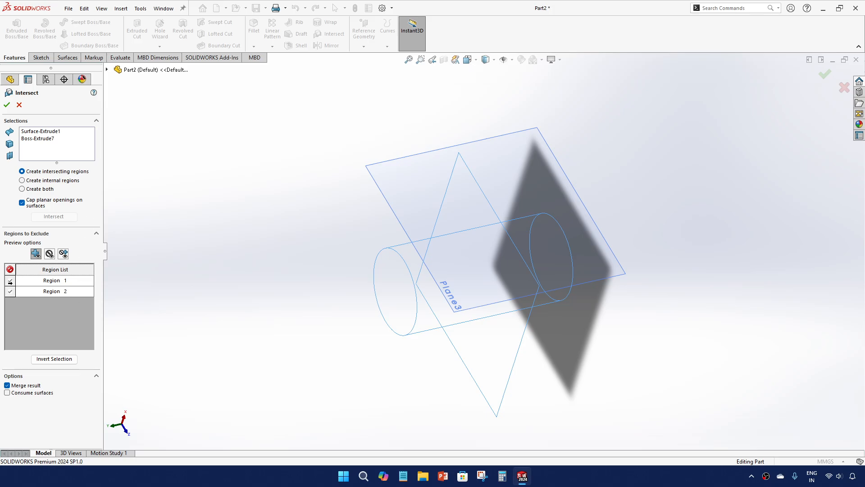
{"action": "left_click", "coordinate": [9, 281]}
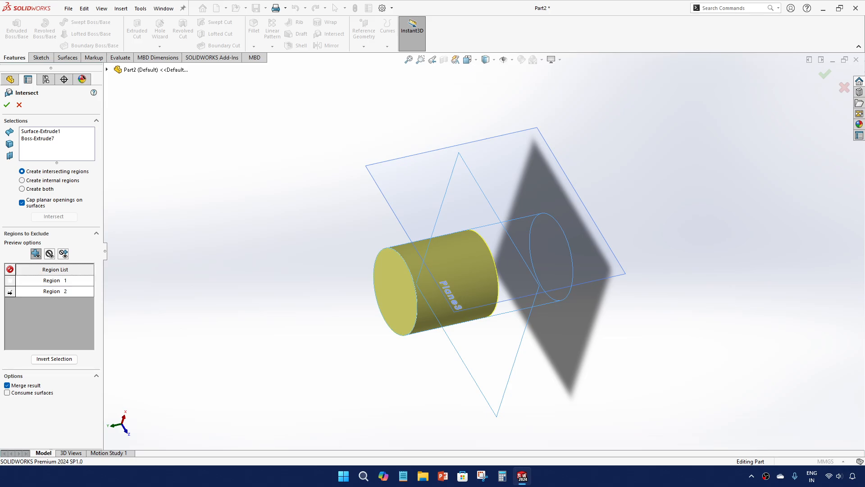
{"action": "left_click", "coordinate": [10, 291]}
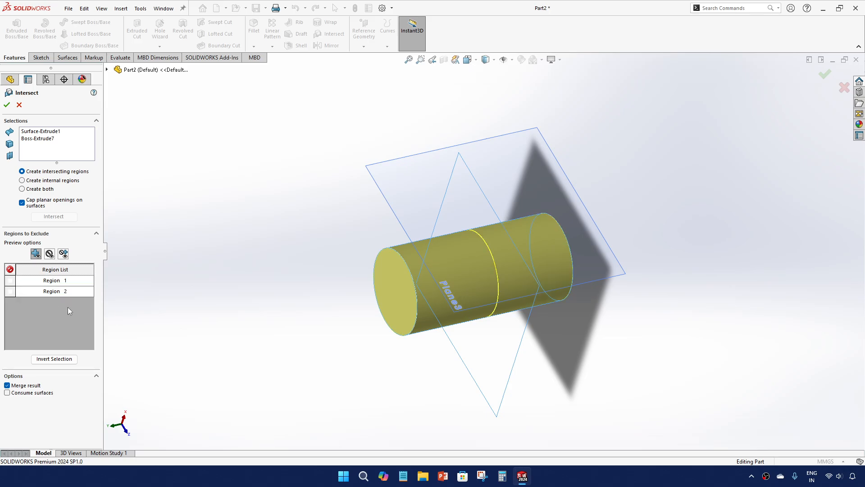
Step: Complete the Intersect feature with both cylinder regions included and check the cylinder from several angles
{"action": "left_click", "coordinate": [7, 105]}
{"action": "middle_click_drag", "start_coordinate": [253, 216], "coordinate": [206, 231]}
{"action": "middle_click_drag", "start_coordinate": [139, 247], "coordinate": [238, 239]}
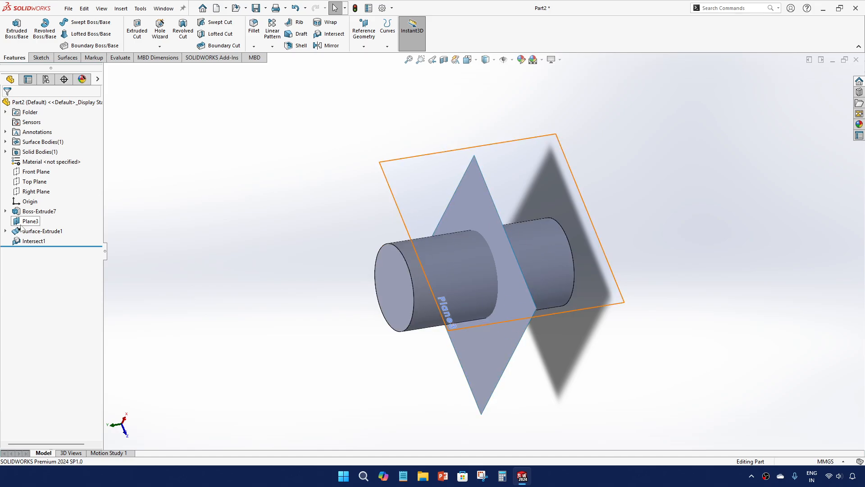
Step: Temporarily hide the extruded surface body to inspect the intersected cylinder, and show the surface again
{"action": "left_click", "coordinate": [5, 142]}
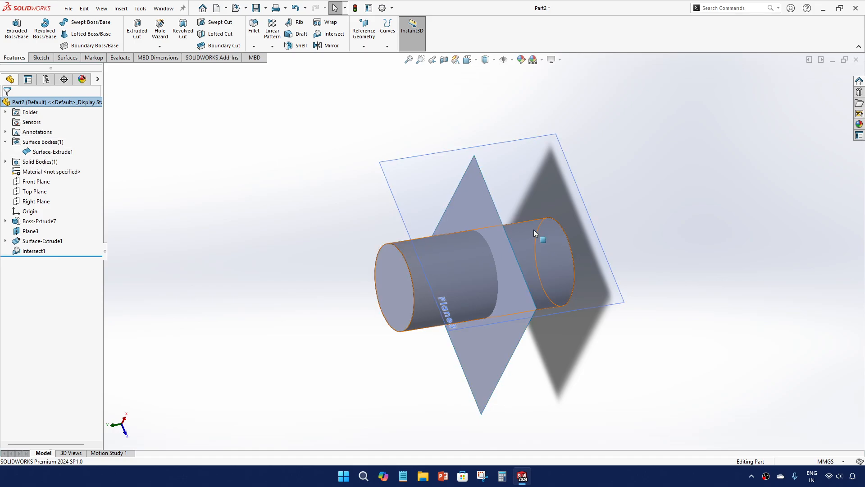
{"action": "left_click", "coordinate": [6, 162]}
{"action": "left_click", "coordinate": [5, 162]}
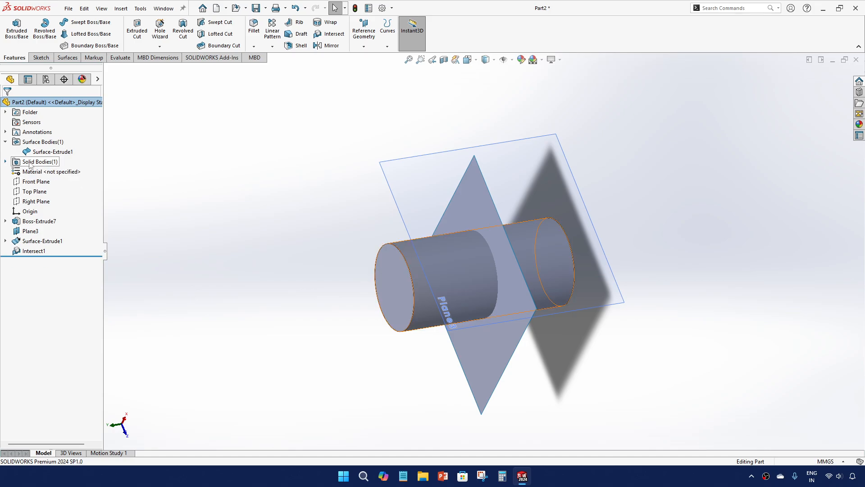
{"action": "left_click", "coordinate": [61, 152]}
{"action": "left_click", "coordinate": [72, 140]}
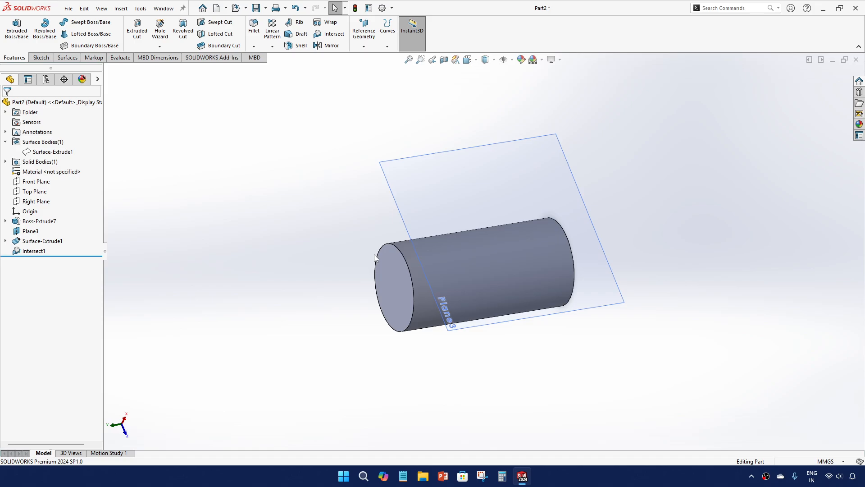
{"action": "middle_click_drag", "start_coordinate": [375, 258], "coordinate": [394, 194]}
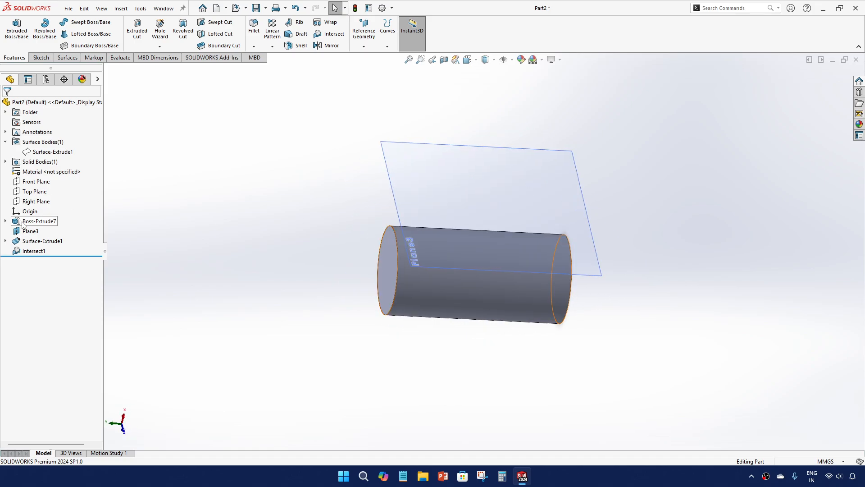
{"action": "left_click", "coordinate": [52, 152]}
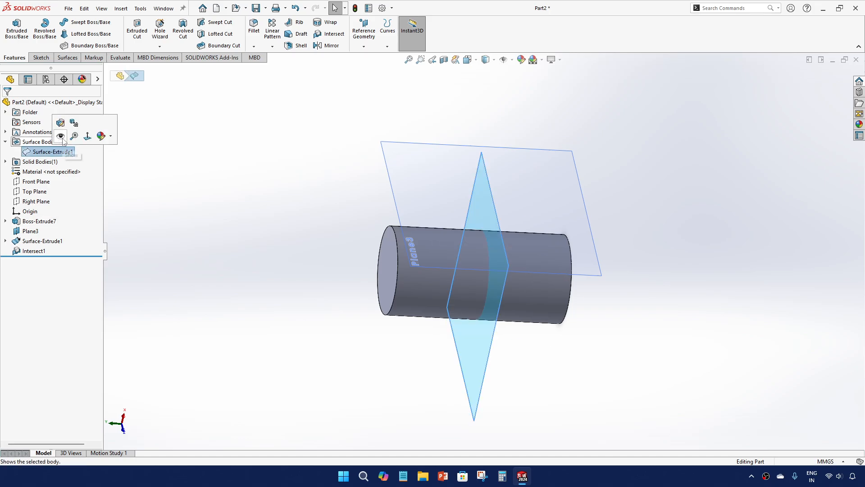
{"action": "left_click", "coordinate": [61, 136]}
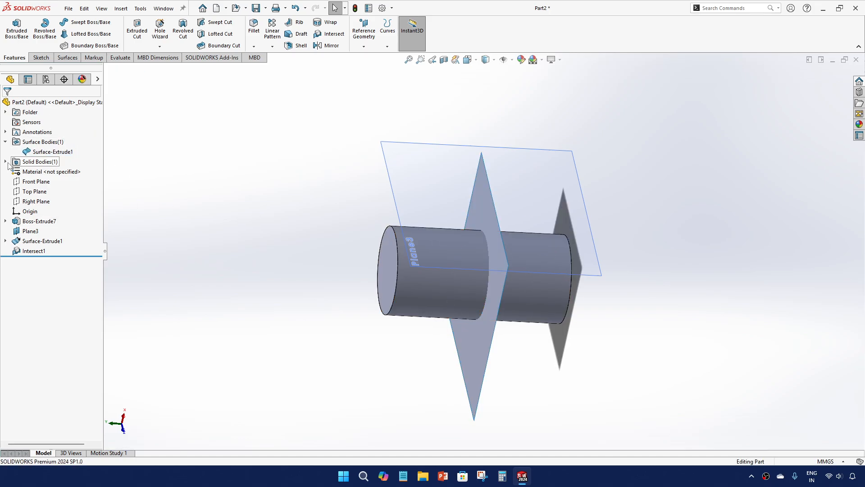
Step: Temporarily hide the intersected solid body to view the extruded surface alone, and show the body again
{"action": "left_click", "coordinate": [6, 161]}
{"action": "left_click", "coordinate": [44, 171]}
{"action": "left_click", "coordinate": [62, 155]}
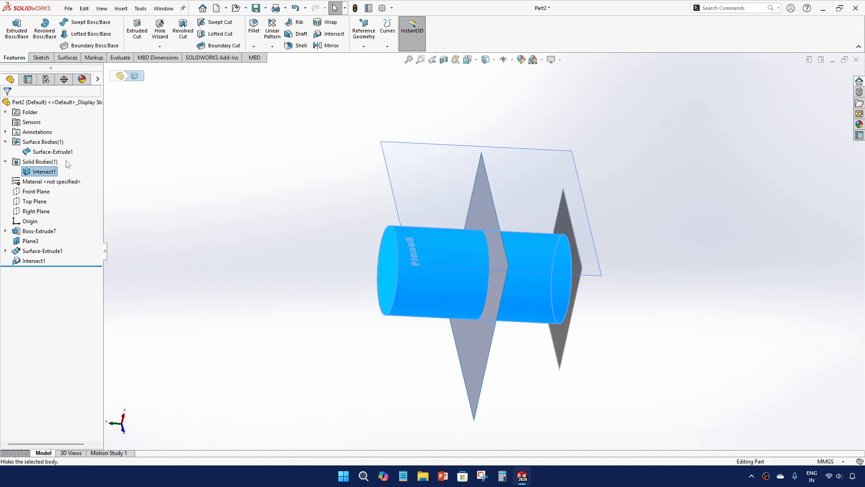
{"action": "middle_click_drag", "start_coordinate": [283, 225], "coordinate": [270, 232]}
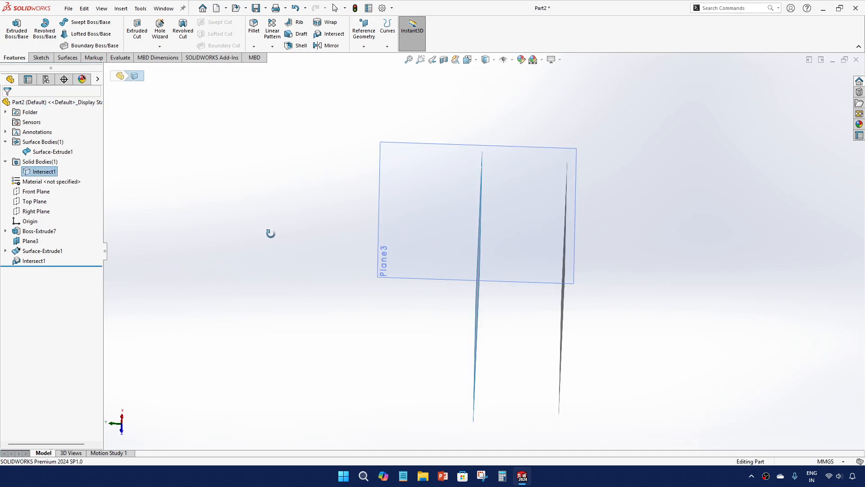
{"action": "left_click", "coordinate": [51, 174]}
{"action": "left_click", "coordinate": [137, 204]}
{"action": "left_click", "coordinate": [40, 171]}
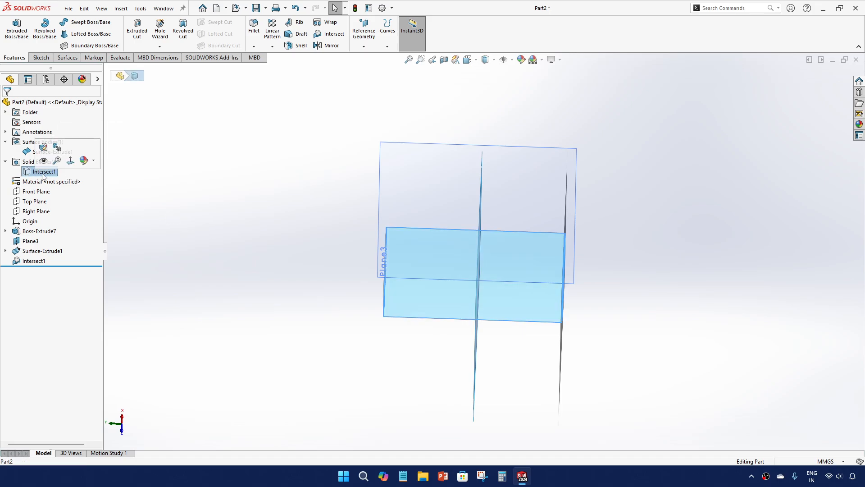
{"action": "left_click", "coordinate": [44, 161]}
Step: Edit the Intersect feature and try to compute it with Create internal regions for the surface and cylinder
{"action": "left_click", "coordinate": [33, 260]}
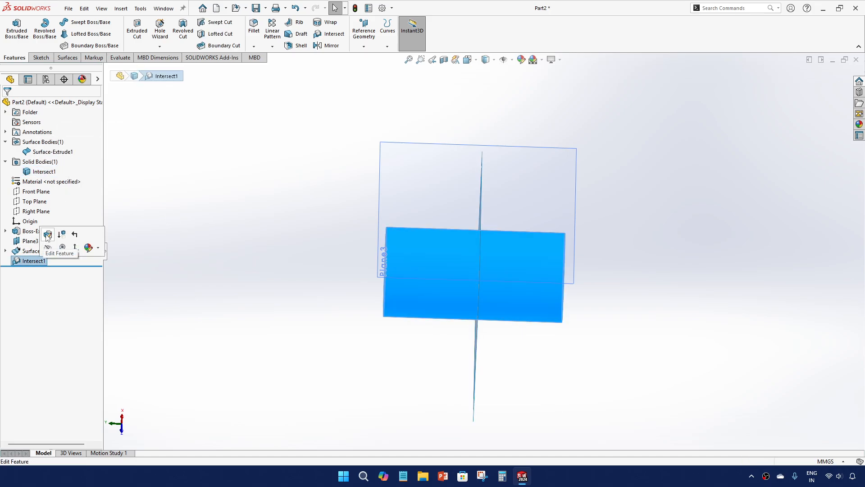
{"action": "left_click", "coordinate": [43, 233]}
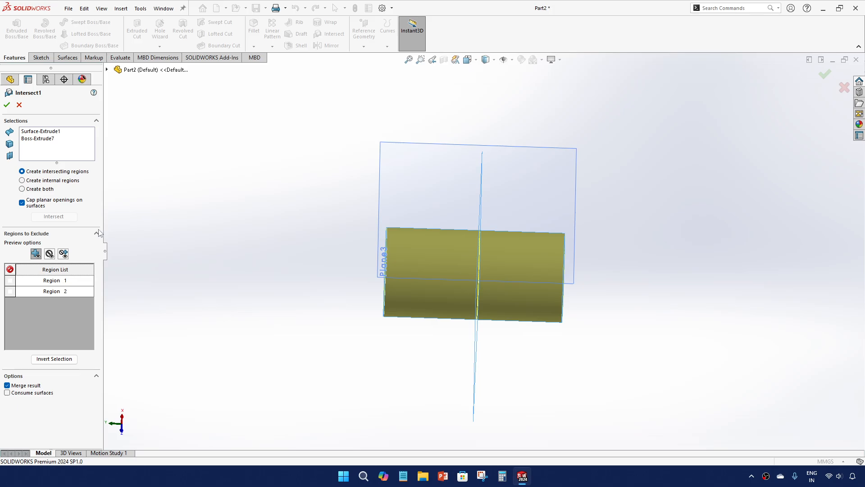
{"action": "left_click", "coordinate": [22, 181]}
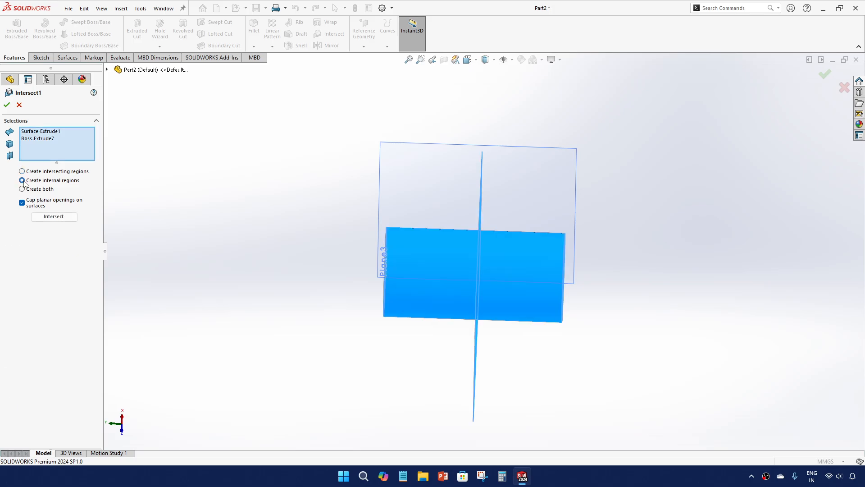
{"action": "left_click", "coordinate": [54, 217]}
{"action": "middle_click_drag", "start_coordinate": [191, 241], "coordinate": [158, 280]}
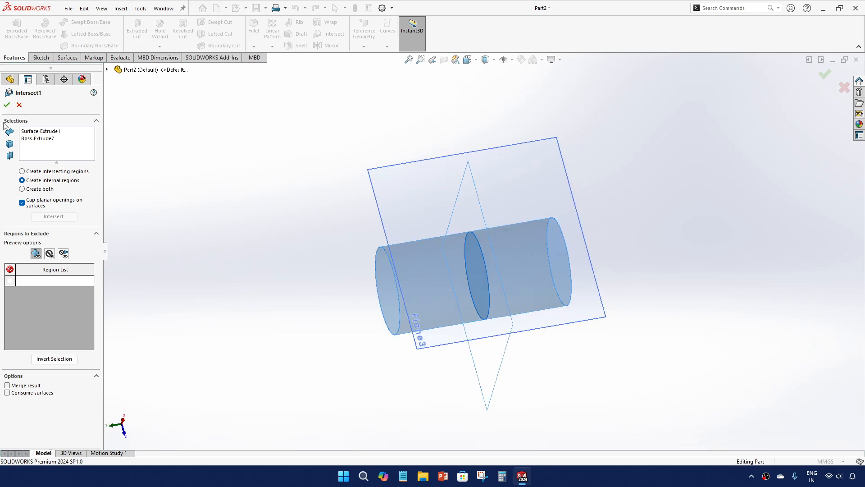
{"action": "left_click", "coordinate": [6, 104]}
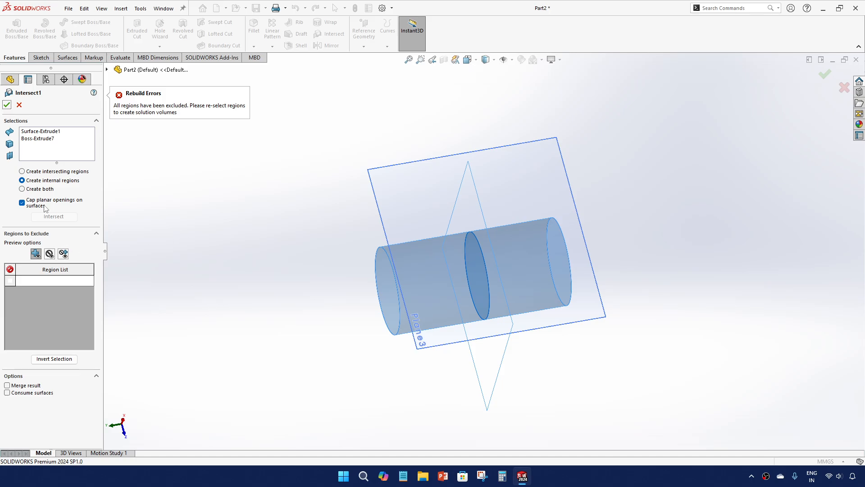
Step: Recompute the Intersect with Create intersecting regions and without capping planar openings, and accept it with both regions included and unmerged
{"action": "left_click", "coordinate": [23, 172]}
{"action": "middle_click_drag", "start_coordinate": [207, 215], "coordinate": [228, 223]}
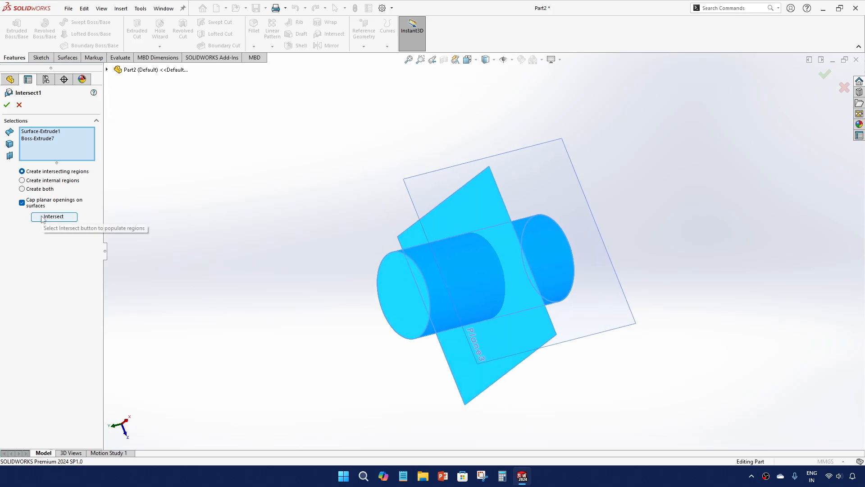
{"action": "left_click", "coordinate": [21, 203]}
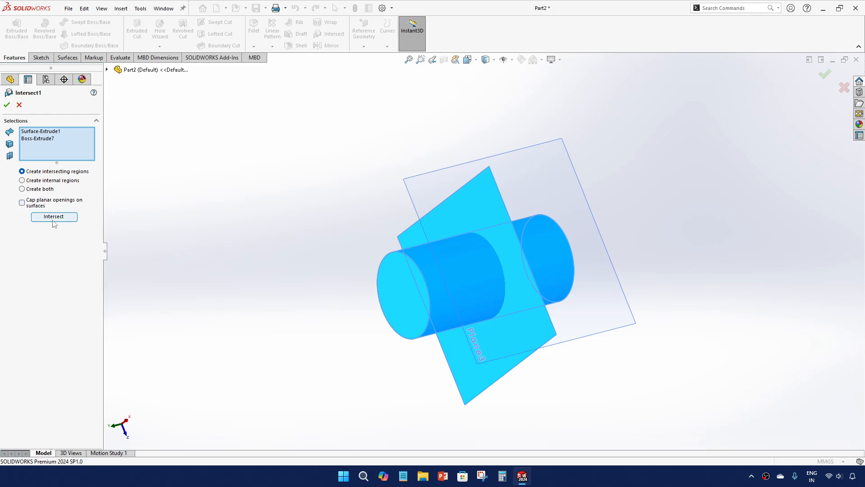
{"action": "left_click", "coordinate": [54, 217]}
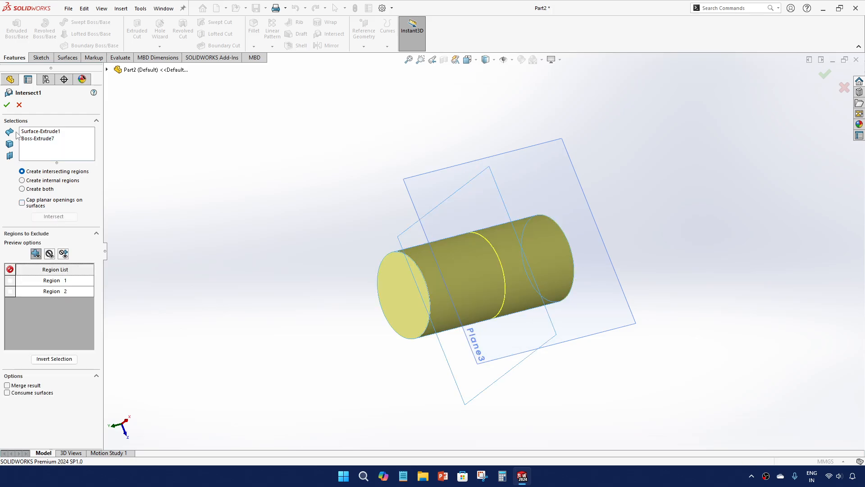
{"action": "left_click", "coordinate": [7, 105]}
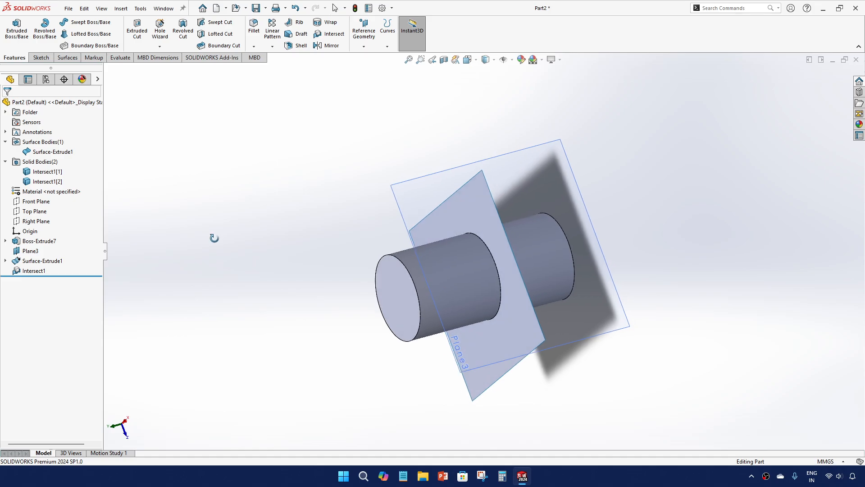
Step: Hide the extruded surface body and inspect the cylinder's split into two solid bodies
{"action": "left_click", "coordinate": [53, 152]}
{"action": "left_click", "coordinate": [63, 136]}
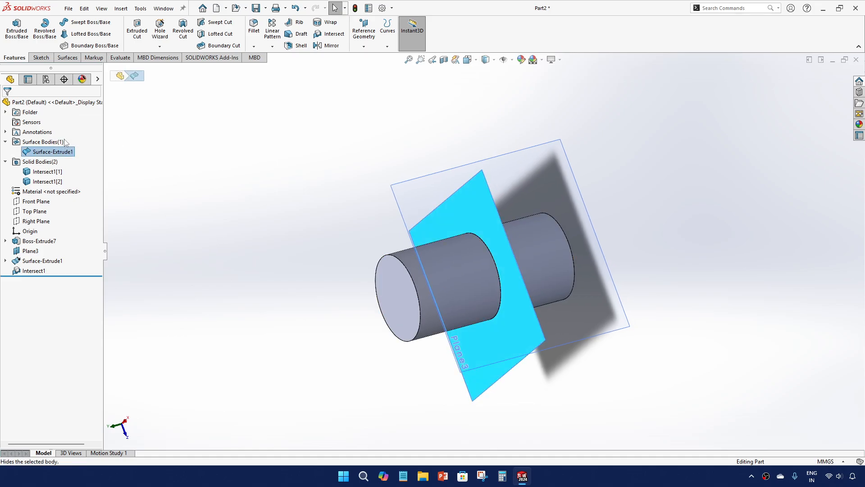
{"action": "middle_click_drag", "start_coordinate": [271, 243], "coordinate": [247, 229]}
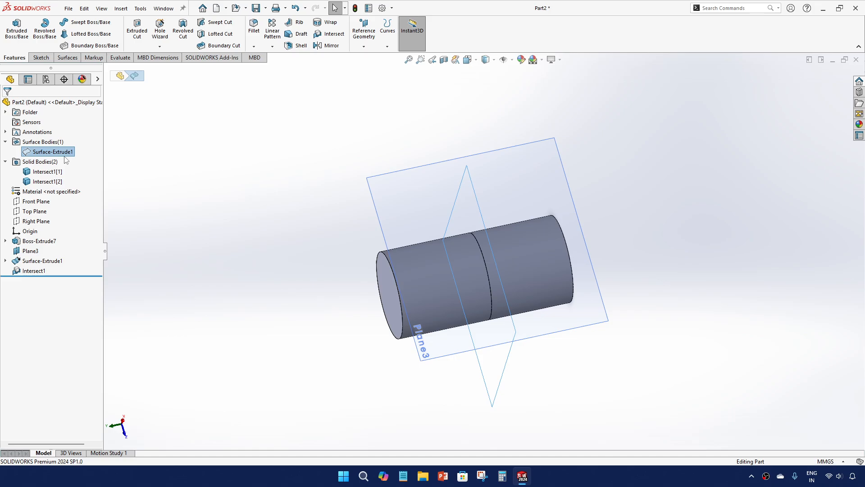
Step: Reopen the Intersect feature to review its region settings, and close it without changes
{"action": "left_click", "coordinate": [34, 271]}
{"action": "left_click", "coordinate": [31, 242]}
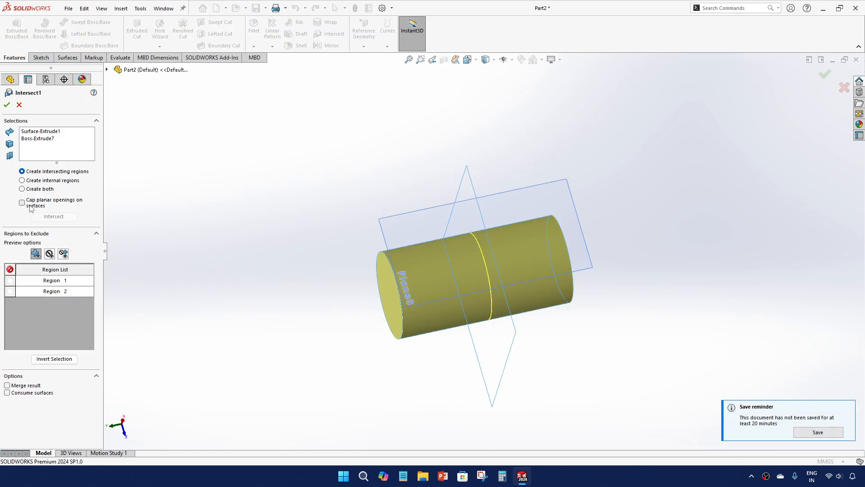
{"action": "left_click", "coordinate": [18, 104]}
{"action": "middle_click_drag", "start_coordinate": [266, 201], "coordinate": [308, 170]}
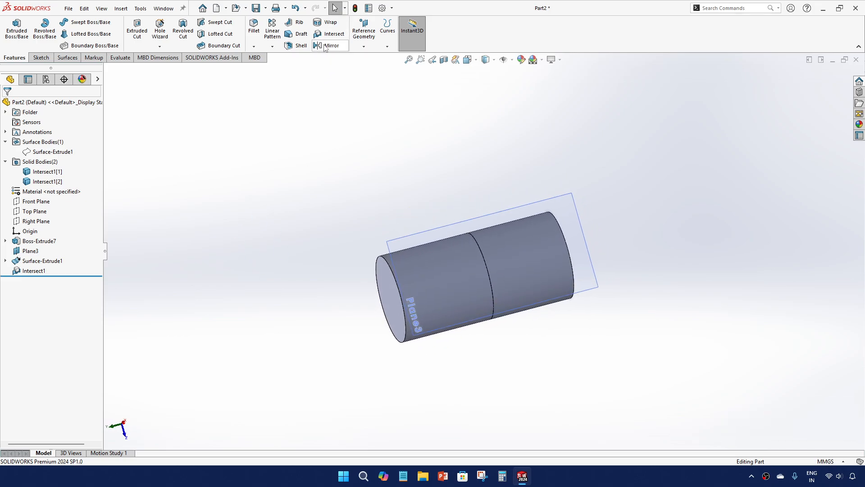
{"action": "left_click", "coordinate": [272, 47]}
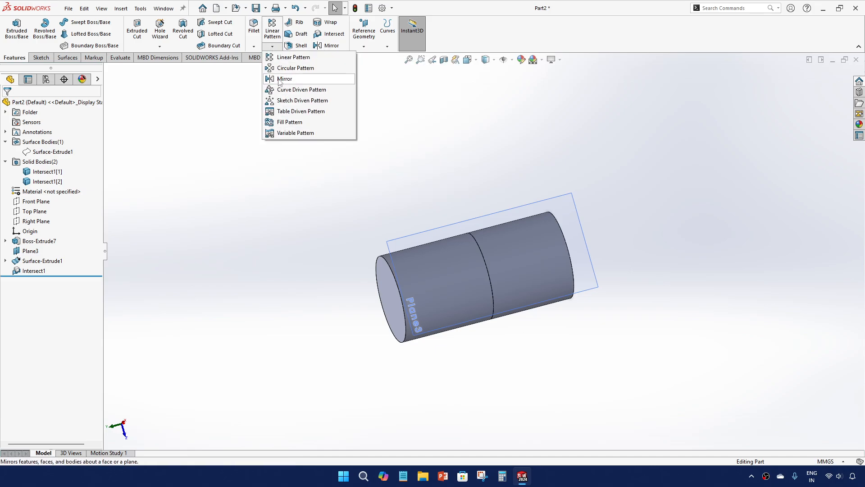
{"action": "left_click", "coordinate": [422, 78]}
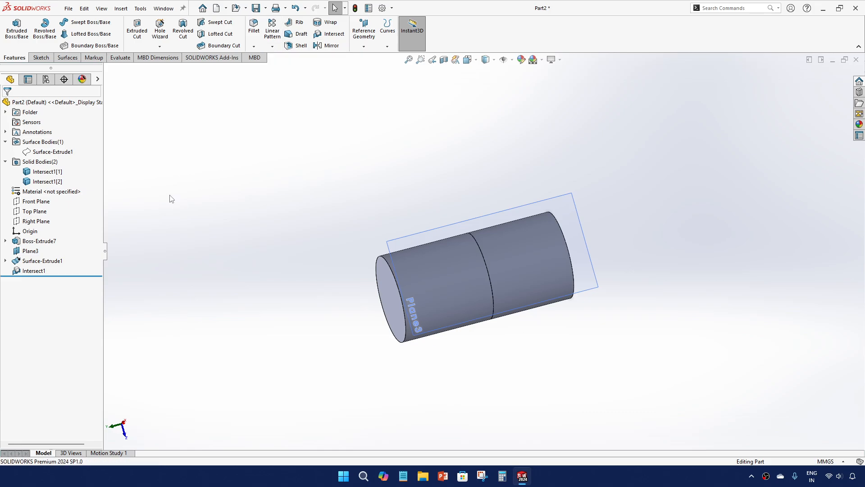
{"action": "left_click", "coordinate": [363, 47]}
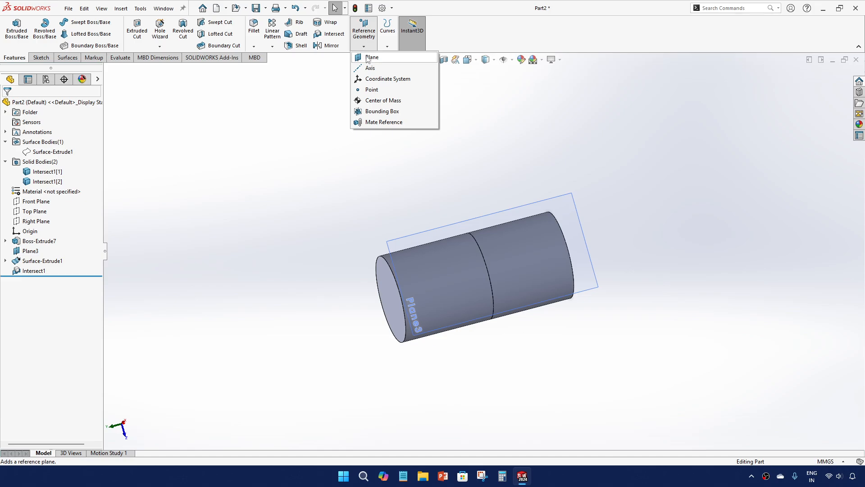
Step: Delete Plane3 together with its dependent extruded surface, sketch and Intersect feature
{"action": "left_click", "coordinate": [52, 243]}
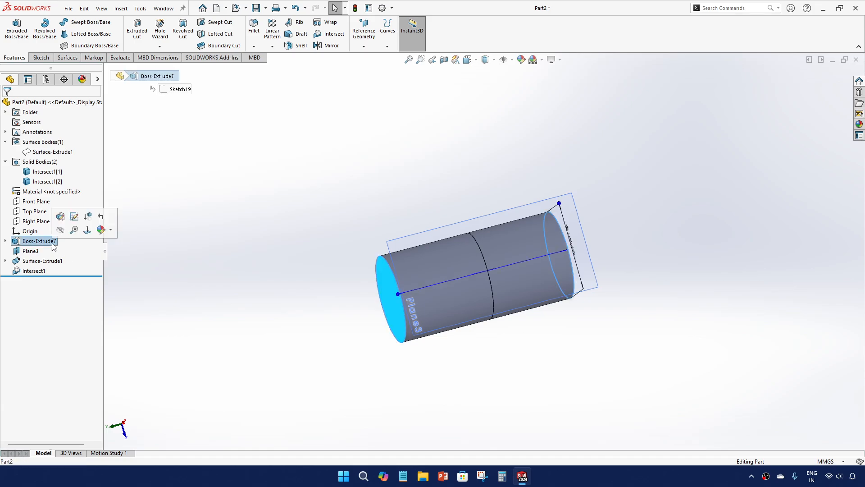
{"action": "left_click", "coordinate": [30, 251]}
{"action": "left_click", "coordinate": [34, 270], "text": "shift"}
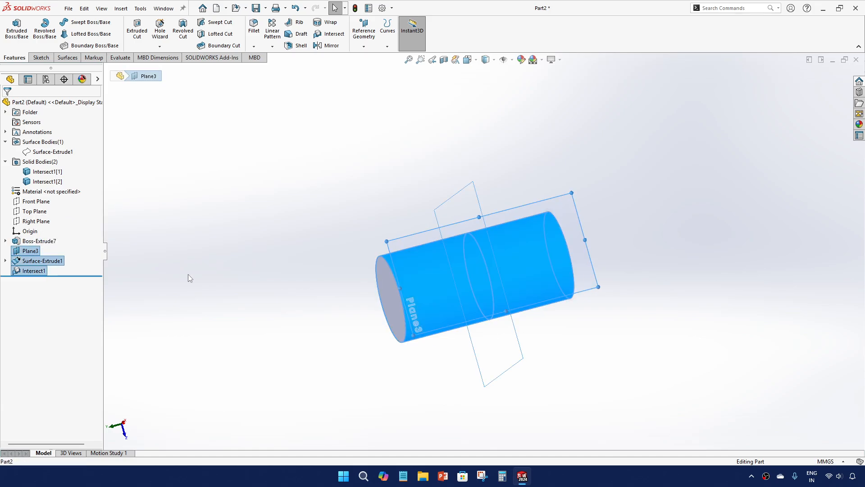
{"action": "key", "text": "Delete"}
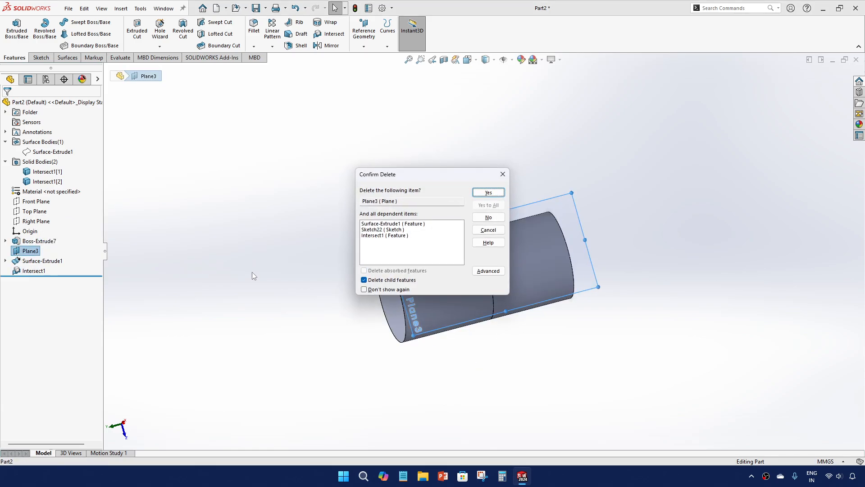
{"action": "left_click", "coordinate": [489, 193]}
Step: Delete the cylinder's boss extrude and its remaining circle sketch to empty the part
{"action": "left_click", "coordinate": [52, 211]}
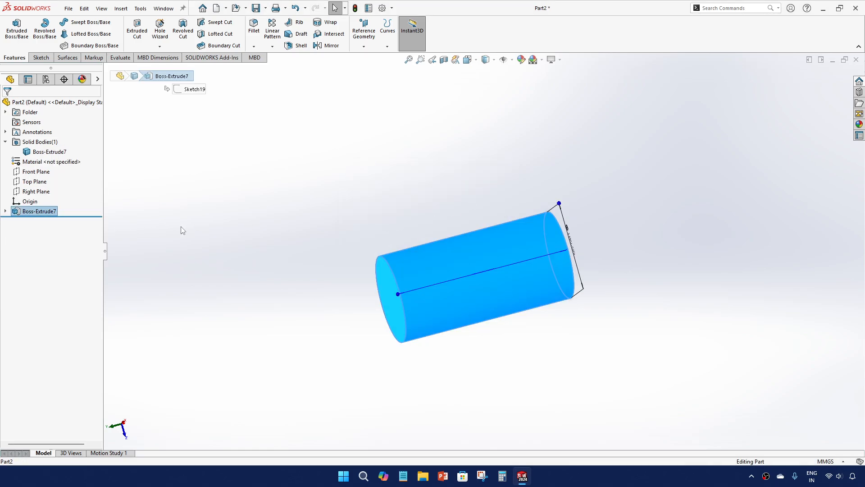
{"action": "key", "text": "Delete"}
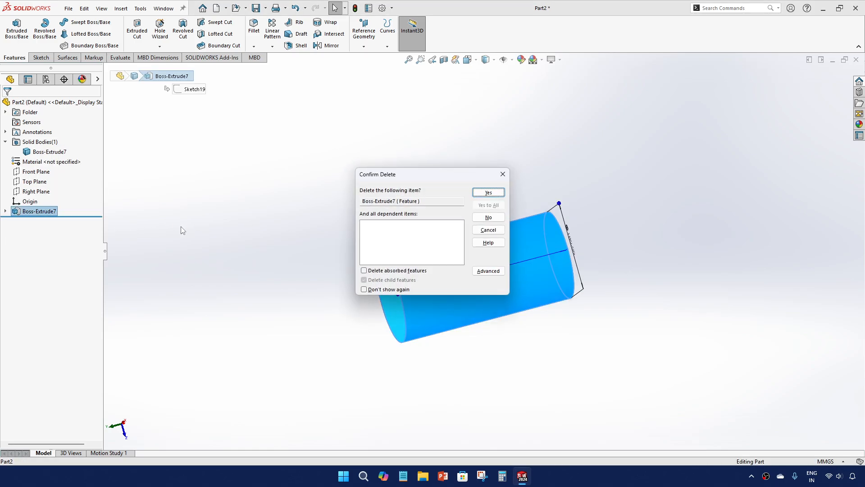
{"action": "left_click", "coordinate": [489, 192]}
{"action": "left_click", "coordinate": [47, 191]}
{"action": "key", "text": "Delete"}
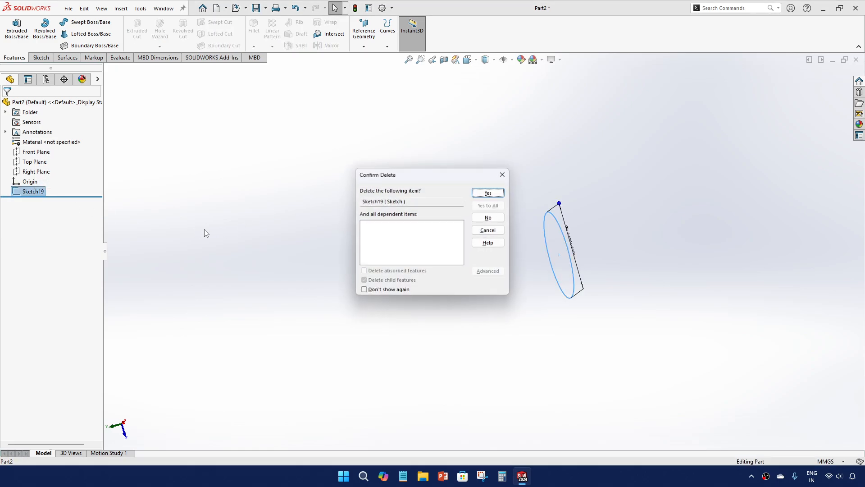
{"action": "left_click", "coordinate": [490, 197]}
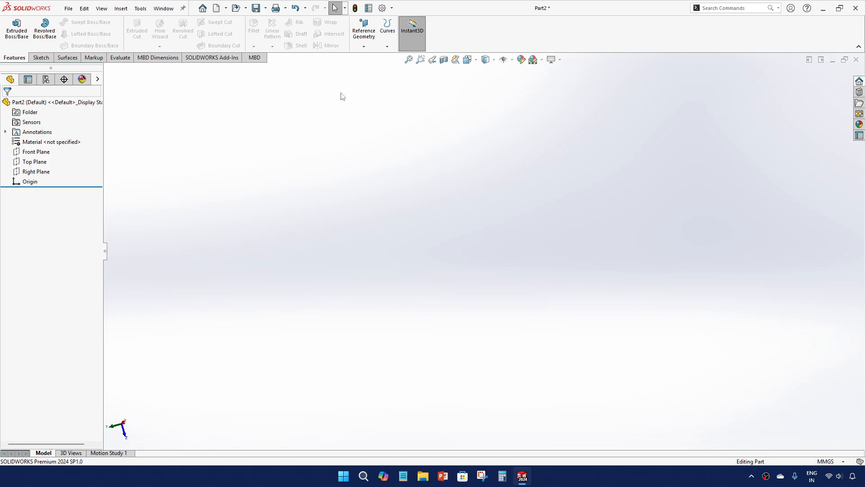
Step: Create a reference plane offset 120 mm from the Top Plane
{"action": "left_click", "coordinate": [364, 48]}
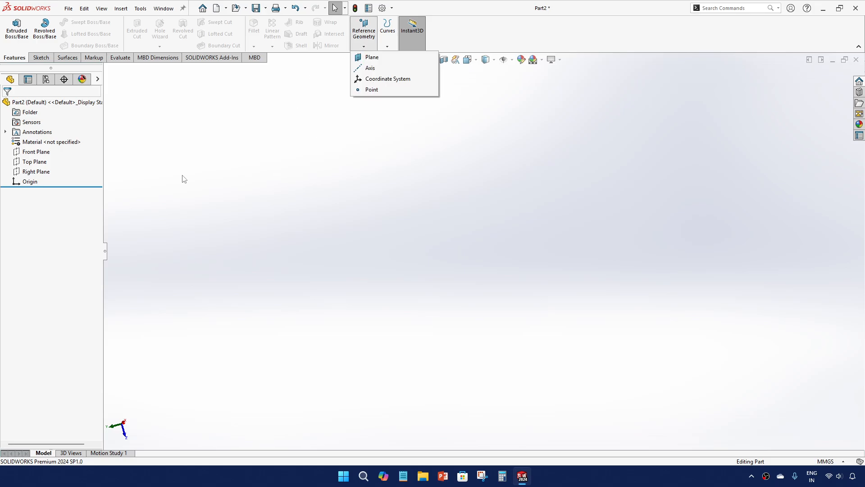
{"action": "left_click", "coordinate": [46, 162]}
{"action": "scroll", "coordinate": [161, 188], "scroll_direction": "up", "scroll_amount": 3}
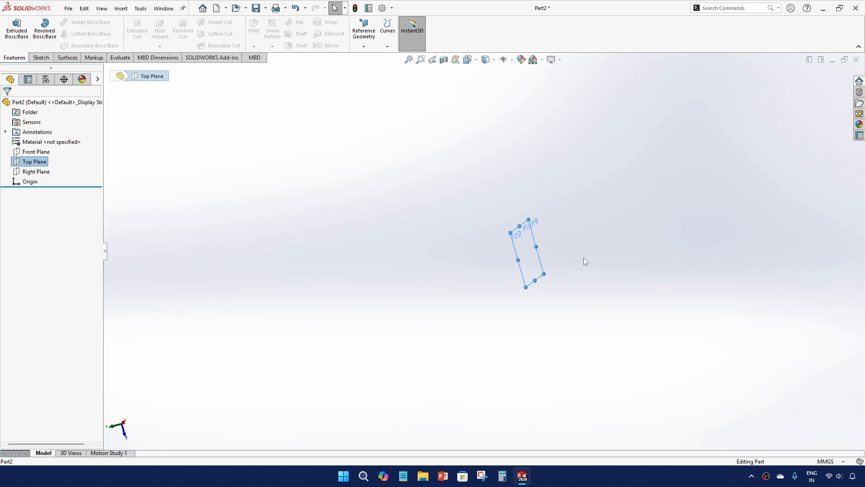
{"action": "scroll", "coordinate": [585, 259], "scroll_direction": "down", "scroll_amount": 3}
{"action": "left_click", "coordinate": [364, 47]}
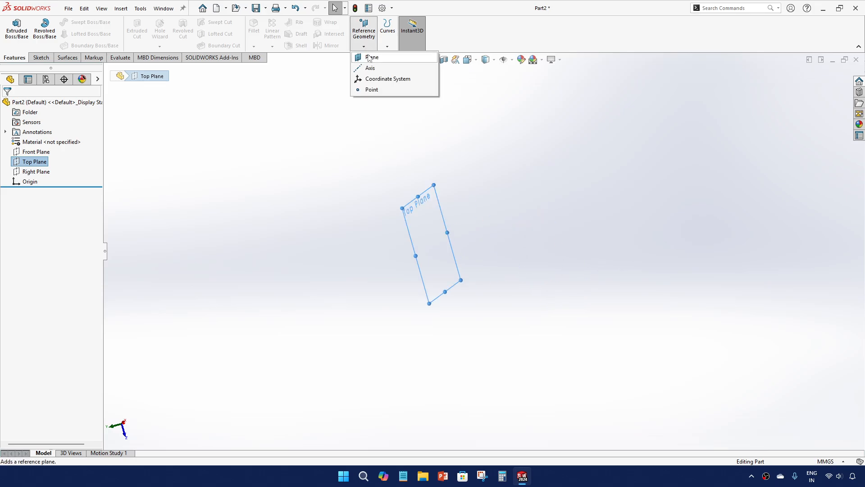
{"action": "left_click", "coordinate": [371, 57]}
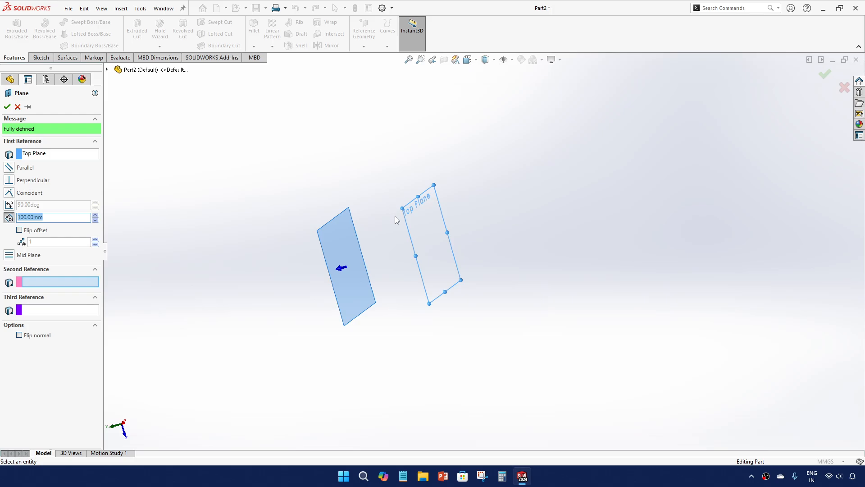
{"action": "middle_click_drag", "start_coordinate": [395, 220], "coordinate": [423, 224]}
{"action": "left_click", "coordinate": [95, 216]}
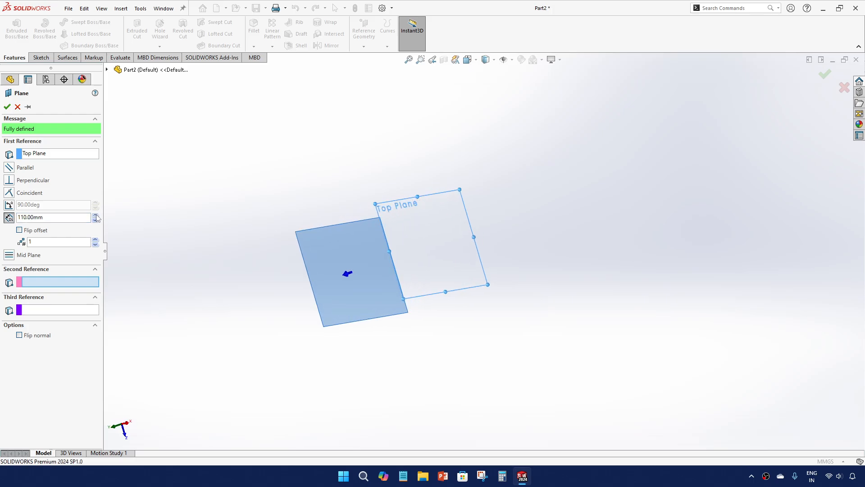
{"action": "left_click", "coordinate": [95, 216]}
{"action": "middle_click_drag", "start_coordinate": [276, 231], "coordinate": [240, 264]}
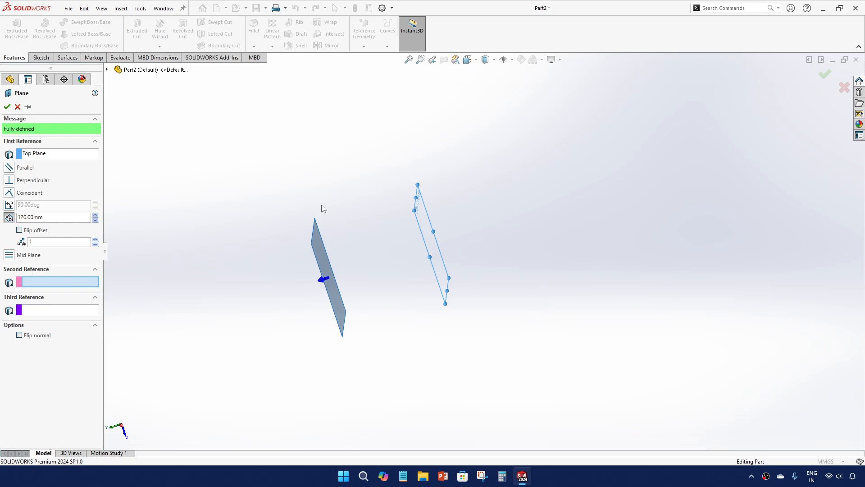
{"action": "left_click", "coordinate": [7, 107]}
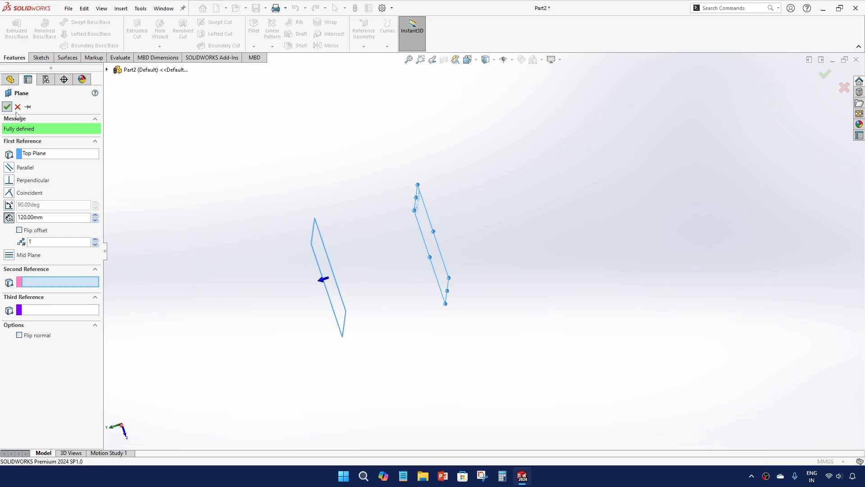
Step: Review the empty settings of the Plane, Coordinate System and Point reference geometry commands, closing each without creating anything
{"action": "middle_click_drag", "start_coordinate": [311, 178], "coordinate": [351, 207]}
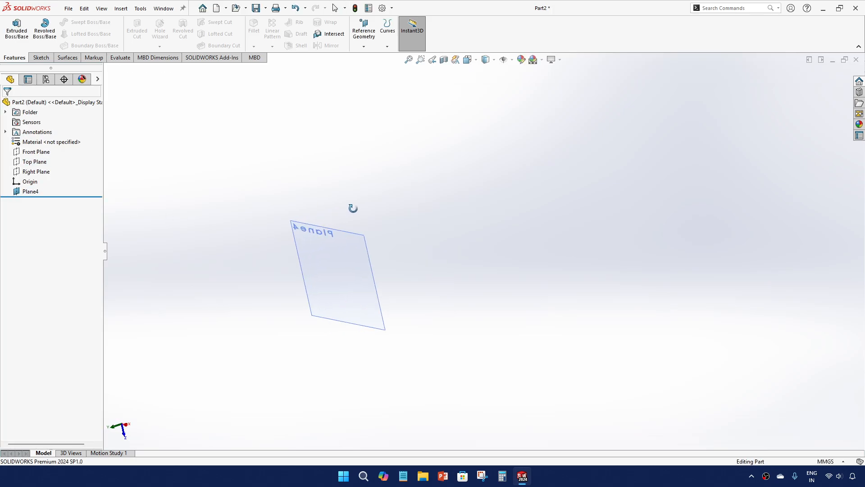
{"action": "left_click", "coordinate": [363, 47]}
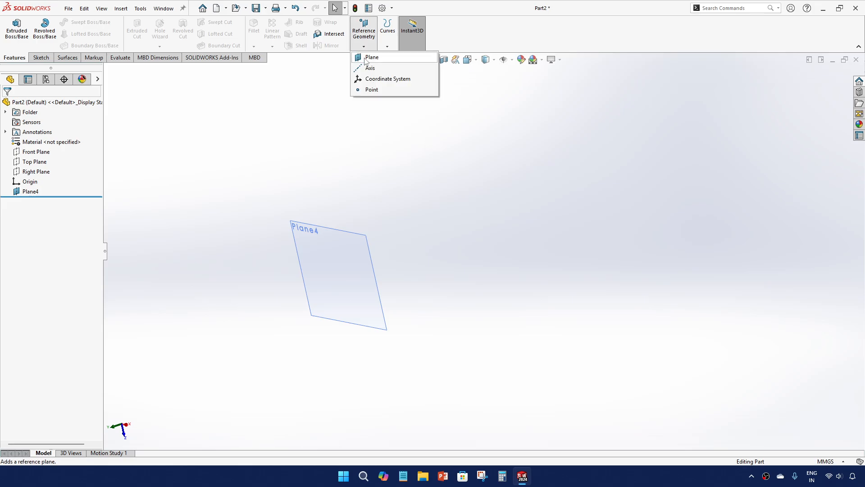
{"action": "left_click", "coordinate": [366, 58]}
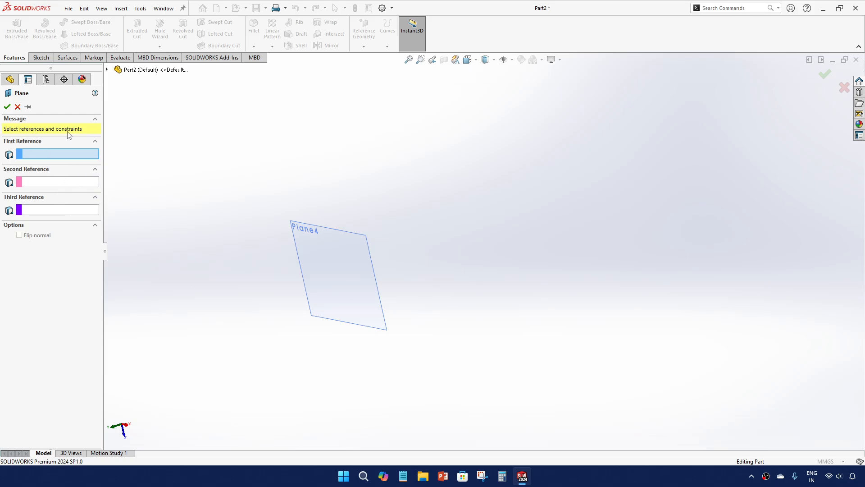
{"action": "left_click", "coordinate": [18, 106]}
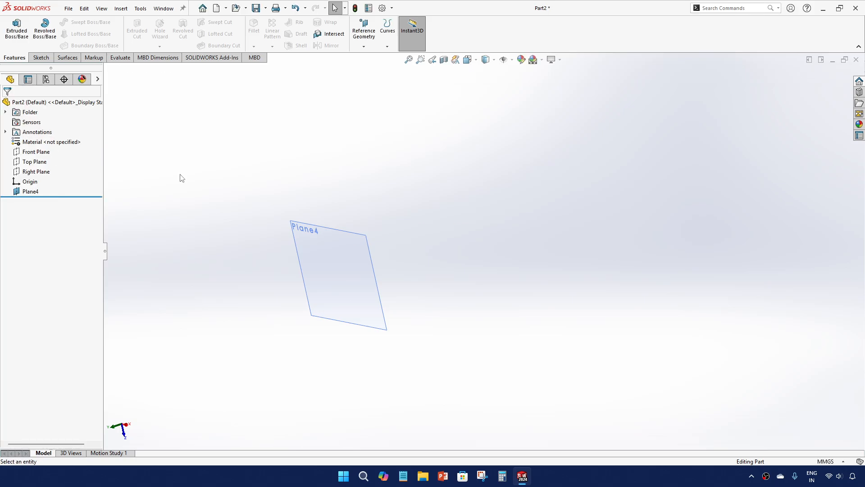
{"action": "left_click", "coordinate": [364, 46]}
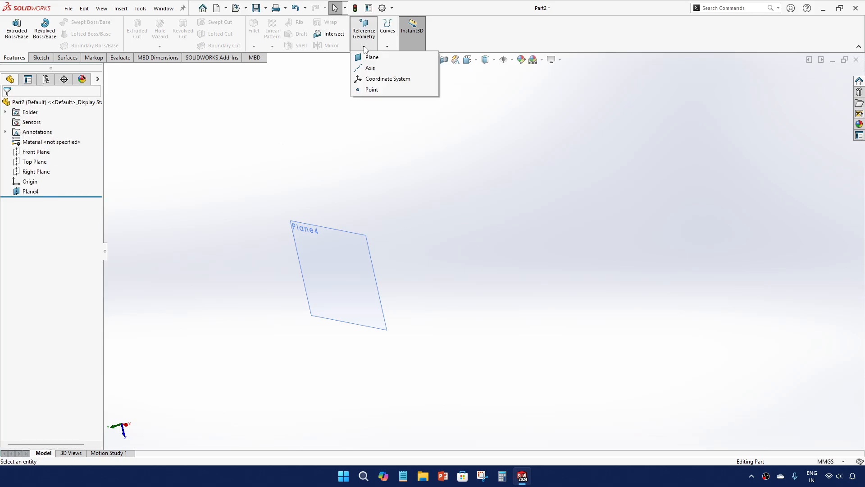
{"action": "left_click", "coordinate": [377, 80]}
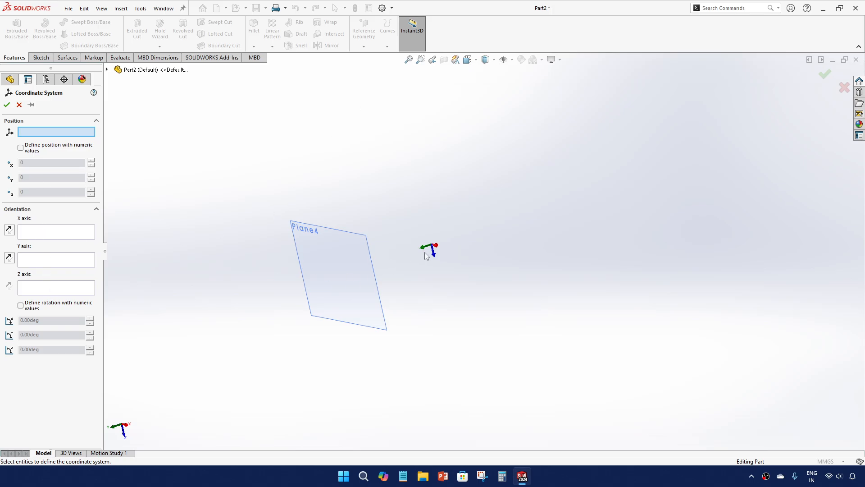
{"action": "left_click", "coordinate": [19, 105]}
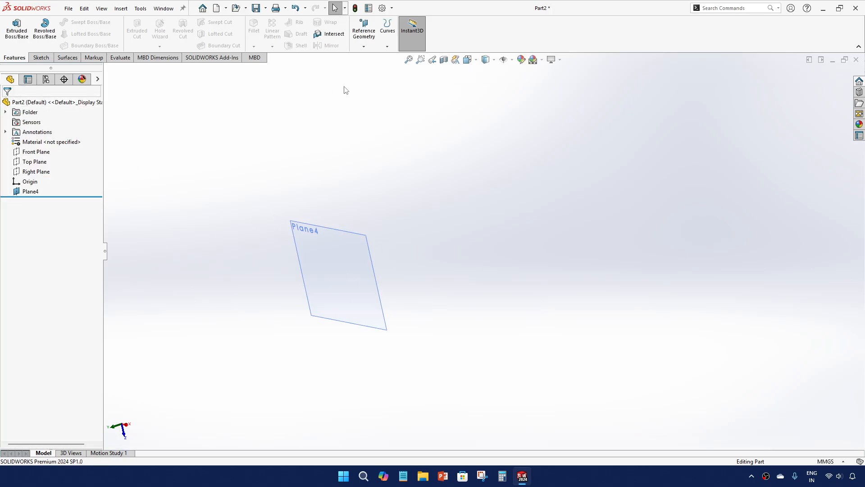
{"action": "left_click", "coordinate": [364, 41]}
{"action": "left_click", "coordinate": [375, 92]}
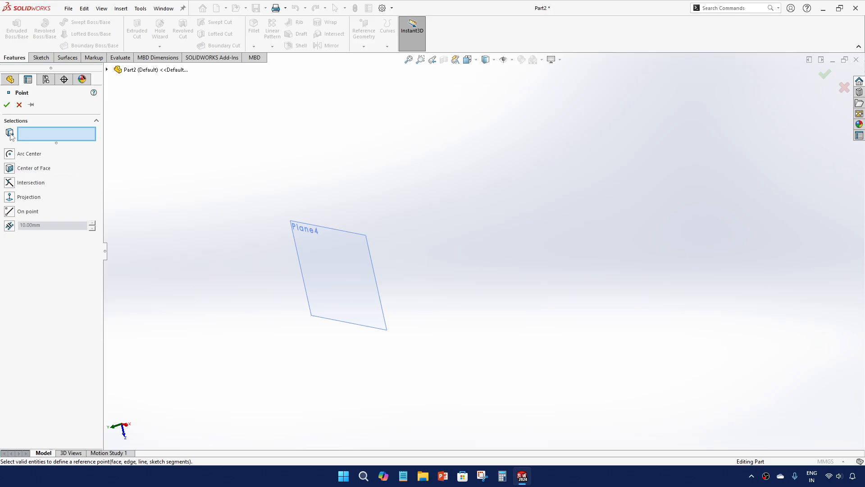
{"action": "left_click", "coordinate": [18, 104]}
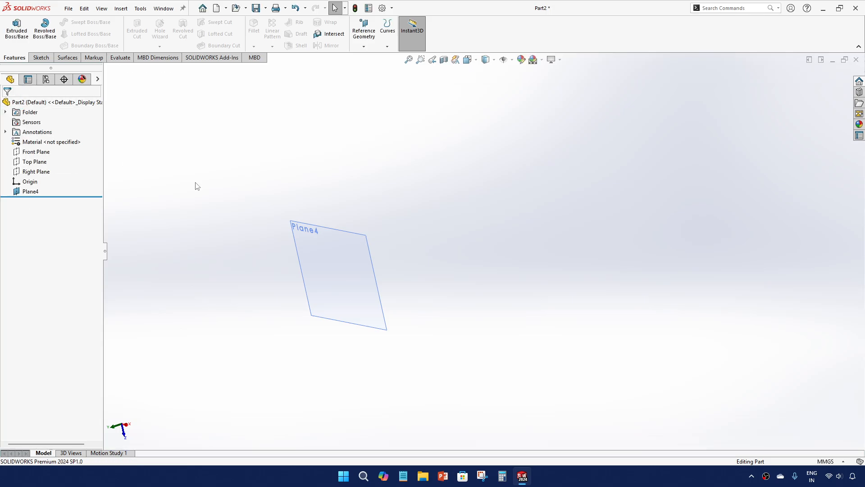
Step: Delete the reference plane offset from the Top Plane
{"action": "left_click", "coordinate": [40, 193]}
{"action": "key", "text": "Delete"}
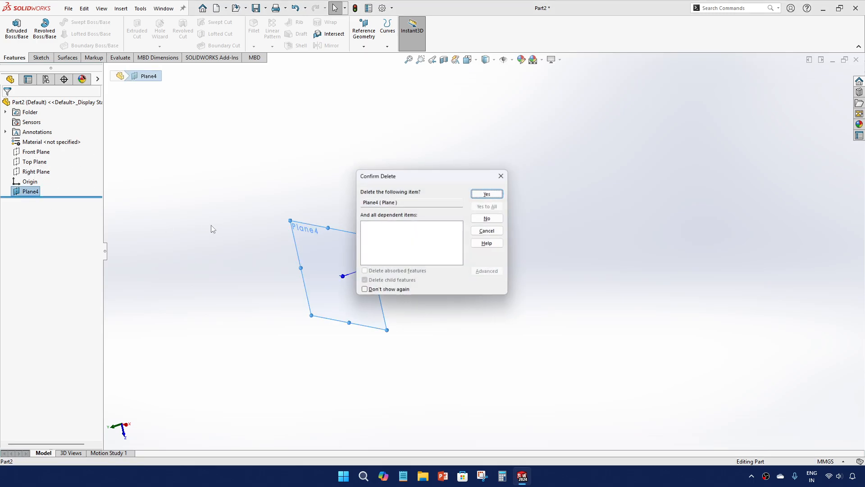
{"action": "left_click", "coordinate": [484, 194]}
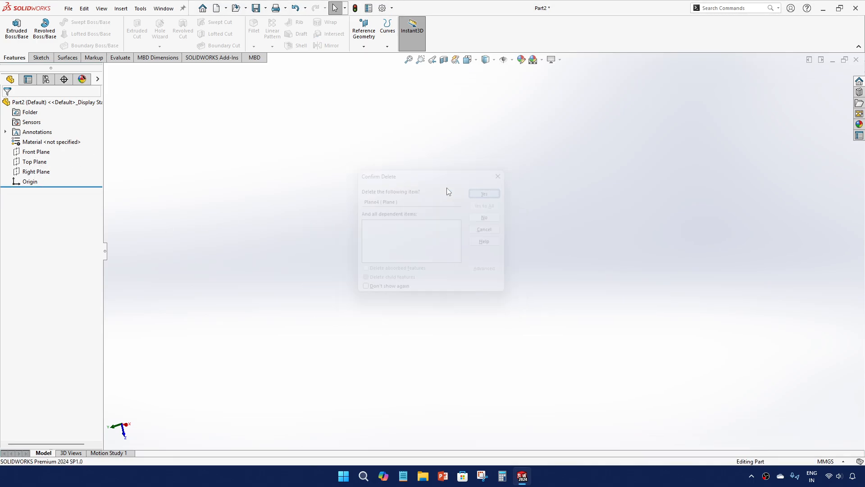
Step: Start a Curve Through XYZ Points and define point 1 at X 10 mm, Y 10 mm, Z 10 mm
{"action": "left_click", "coordinate": [388, 46]}
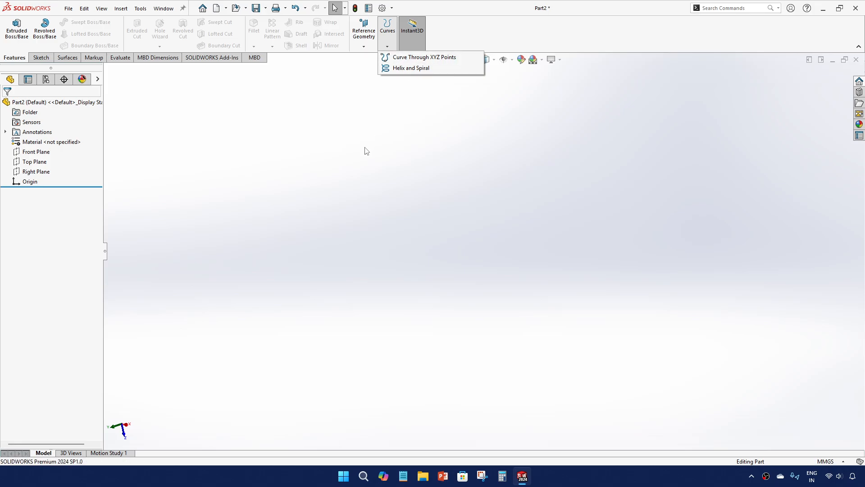
{"action": "left_click", "coordinate": [408, 61]}
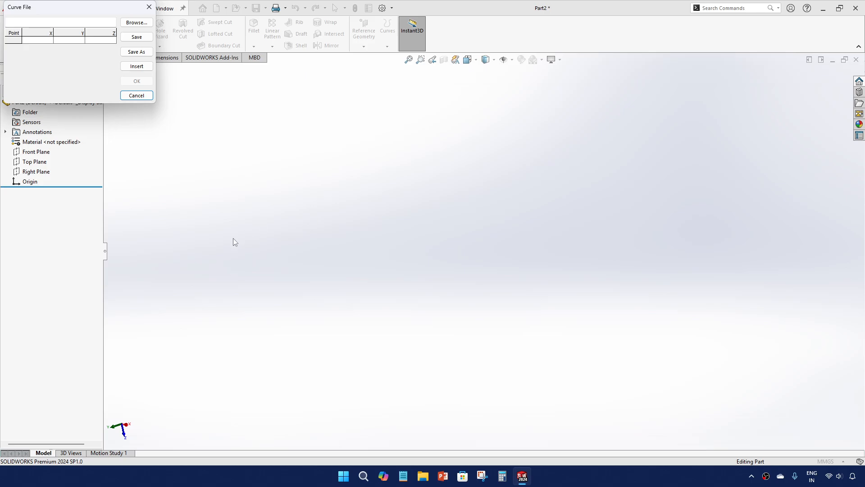
{"action": "left_click", "coordinate": [37, 40]}
{"action": "double_click", "coordinate": [38, 40]}
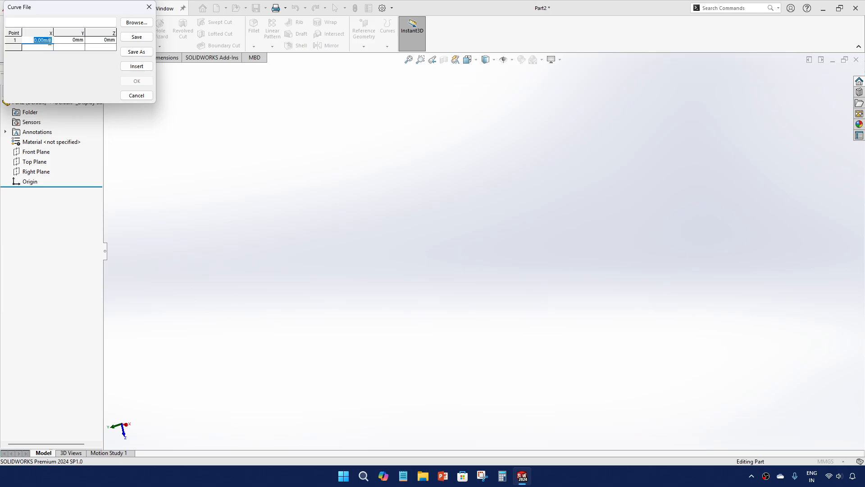
{"action": "type", "text": "10"}
{"action": "double_click", "coordinate": [75, 40]}
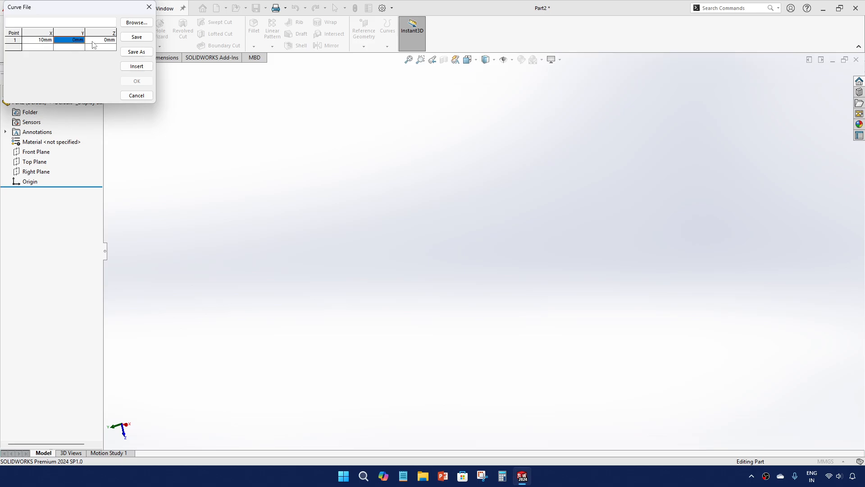
{"action": "double_click", "coordinate": [75, 40]}
{"action": "type", "text": "10"}
{"action": "left_click", "coordinate": [103, 41]}
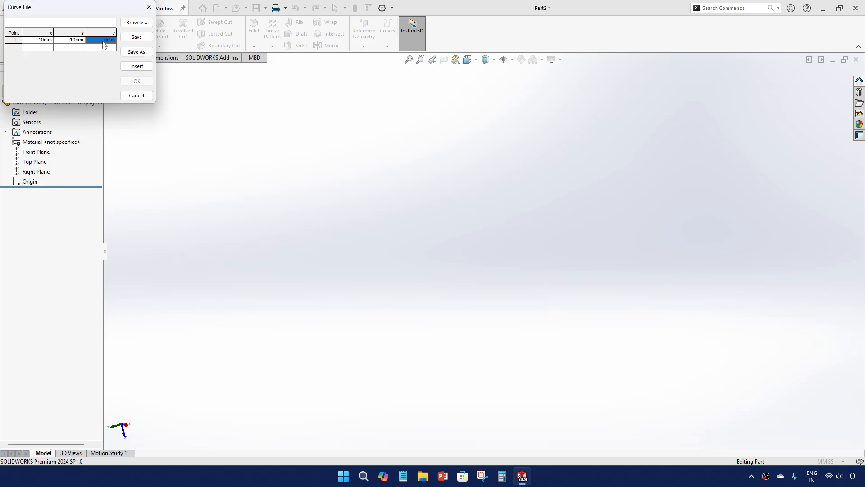
{"action": "double_click", "coordinate": [106, 41]}
{"action": "type", "text": "10"}
{"action": "key", "text": "Return"}
Step: Add point 2 of the curve at X 20 mm, Y 20 mm, Z 20 mm
{"action": "left_click", "coordinate": [45, 47]}
{"action": "double_click", "coordinate": [44, 50]}
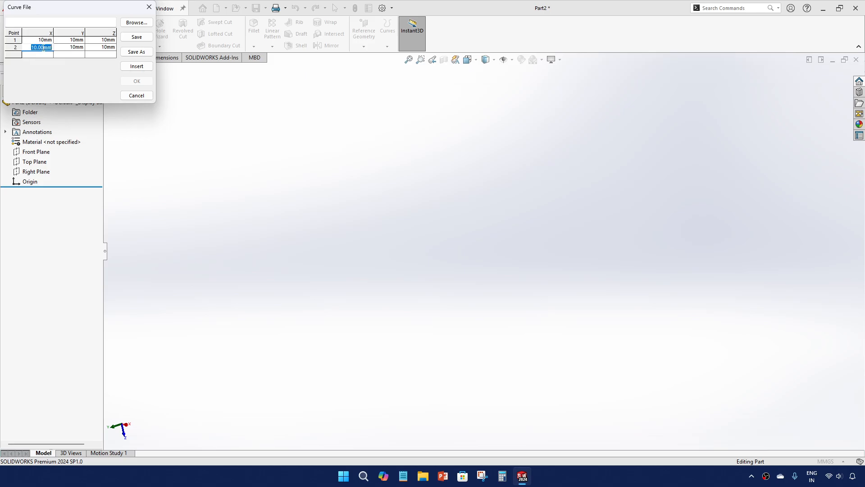
{"action": "type", "text": "20"}
{"action": "left_click", "coordinate": [77, 48]}
{"action": "type", "text": "20"}
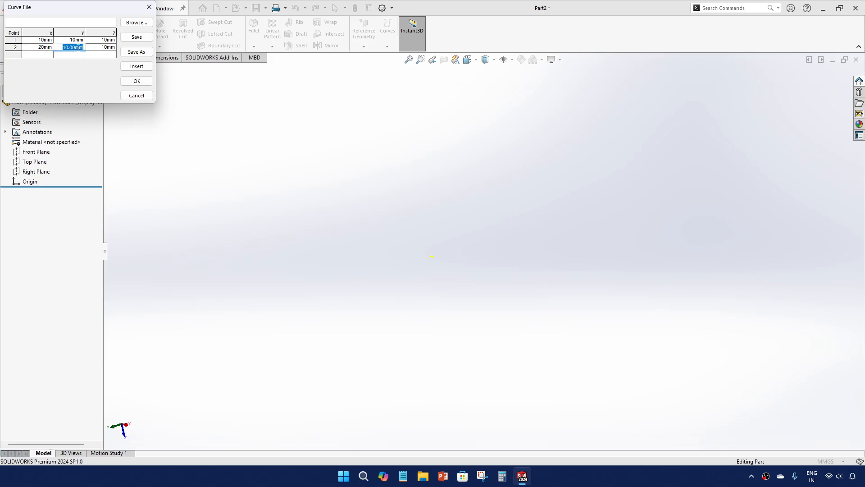
{"action": "left_click", "coordinate": [107, 48]}
{"action": "type", "text": "20"}
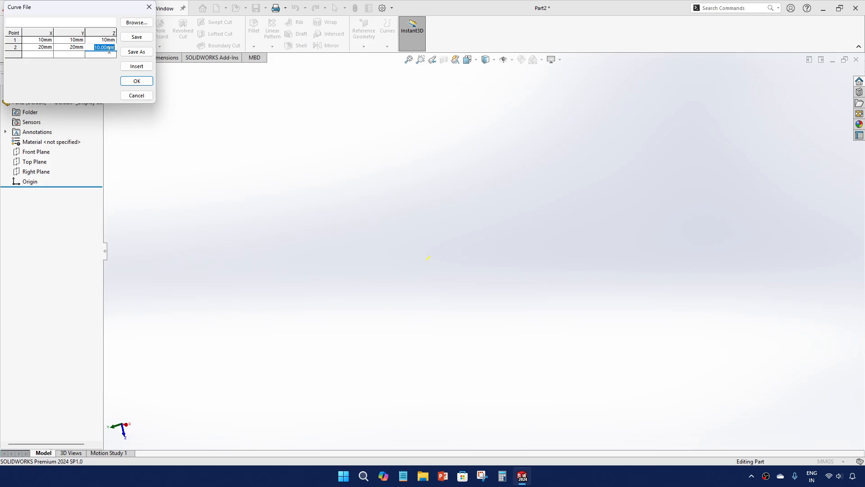
Step: Add point 3 at X 30 mm, Y 30 mm, Z 30 mm and create the curve through the three points
{"action": "left_click", "coordinate": [48, 55]}
{"action": "left_click", "coordinate": [47, 55]}
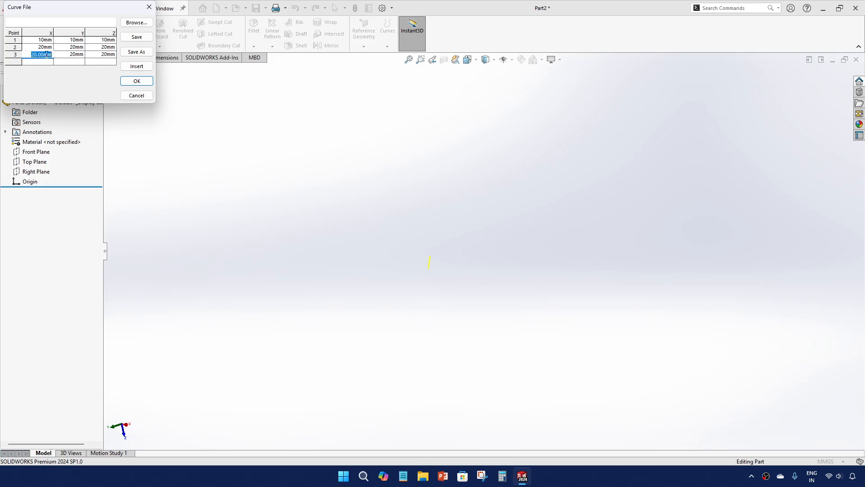
{"action": "type", "text": "30"}
{"action": "left_click", "coordinate": [76, 55]}
{"action": "type", "text": "3"}
{"action": "left_click", "coordinate": [109, 55]}
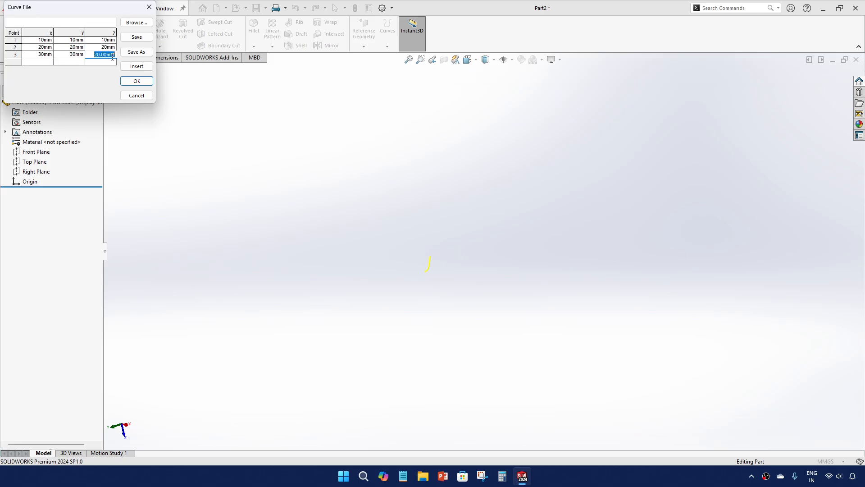
{"action": "type", "text": "30"}
{"action": "left_click", "coordinate": [137, 81]}
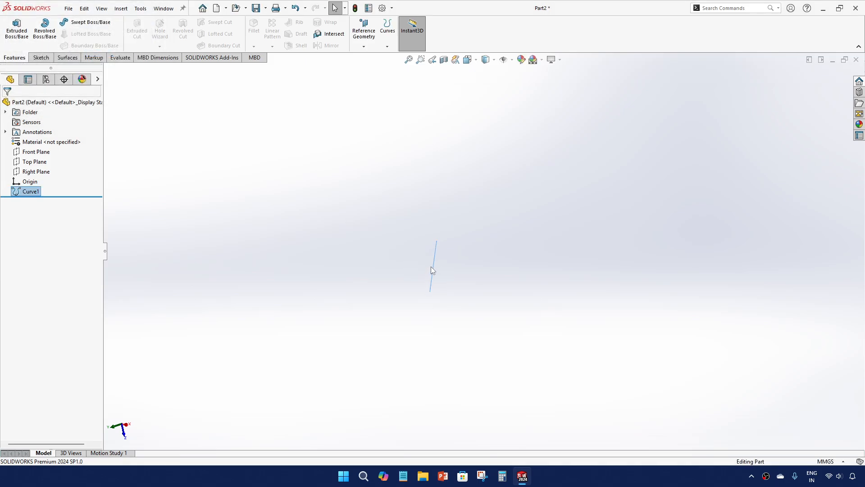
{"action": "mouse_move", "coordinate": [431, 266]}
{"action": "middle_mouse_down"}
{"action": "mouse_move", "coordinate": [500, 248]}
{"action": "mouse_move", "coordinate": [431, 266]}
{"action": "mouse_move", "coordinate": [481, 183]}
{"action": "mouse_move", "coordinate": [437, 262]}
{"action": "middle_mouse_up"}
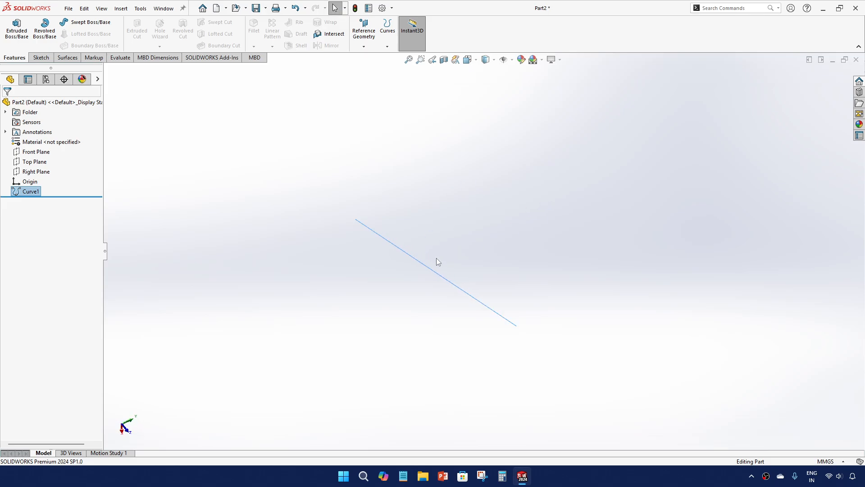
Step: Edit the XYZ curve and set the Y coordinate of point 3 to 20 mm
{"action": "right_click", "coordinate": [38, 192]}
{"action": "left_click", "coordinate": [41, 163]}
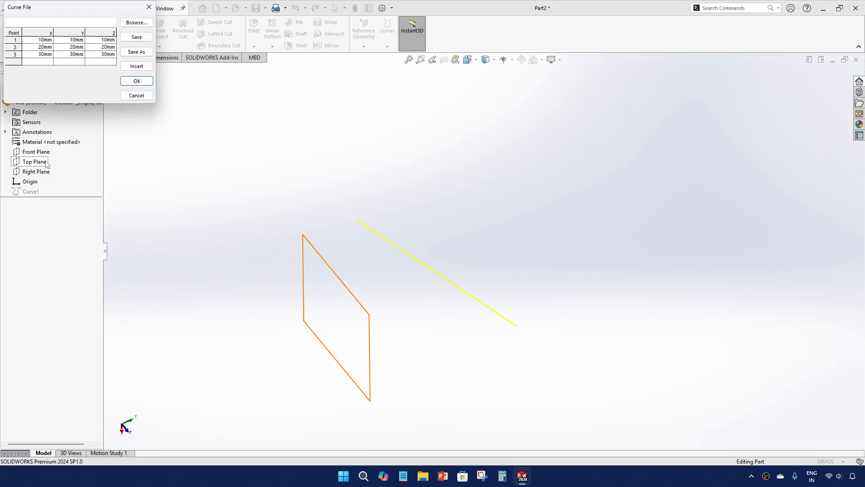
{"action": "left_click", "coordinate": [76, 47]}
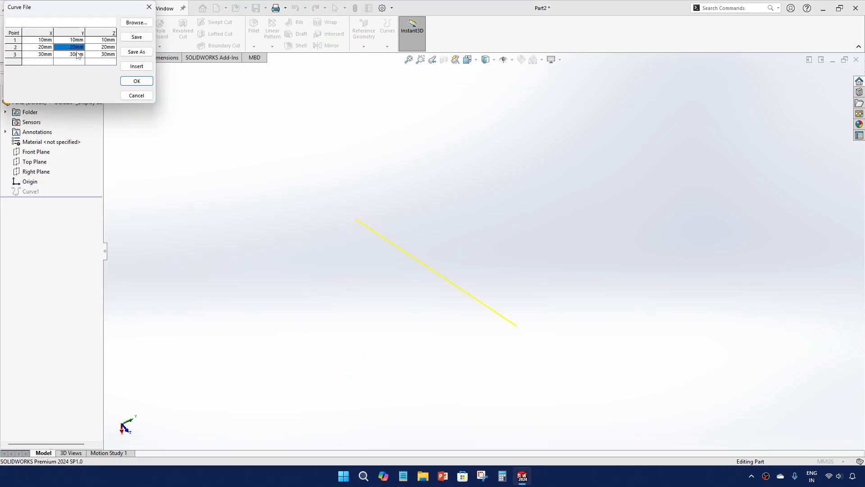
{"action": "left_click", "coordinate": [77, 55]}
{"action": "type", "text": "20"}
{"action": "key", "text": "Return"}
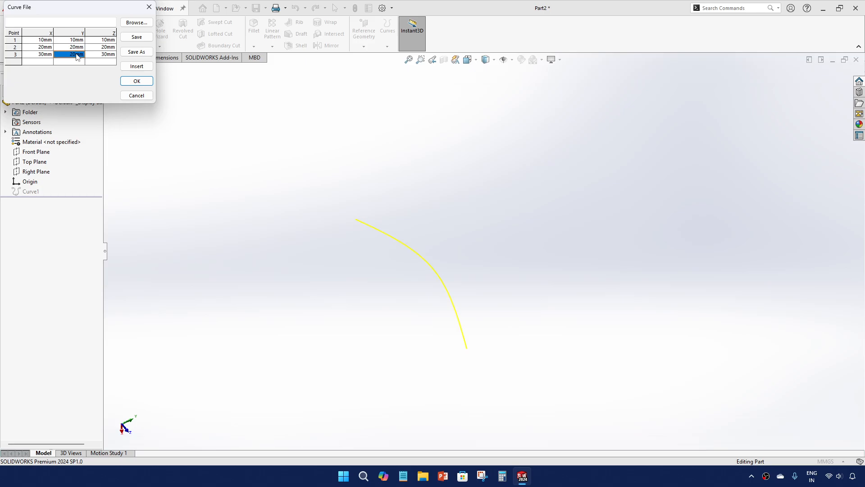
{"action": "middle_click_drag", "start_coordinate": [314, 229], "coordinate": [346, 300]}
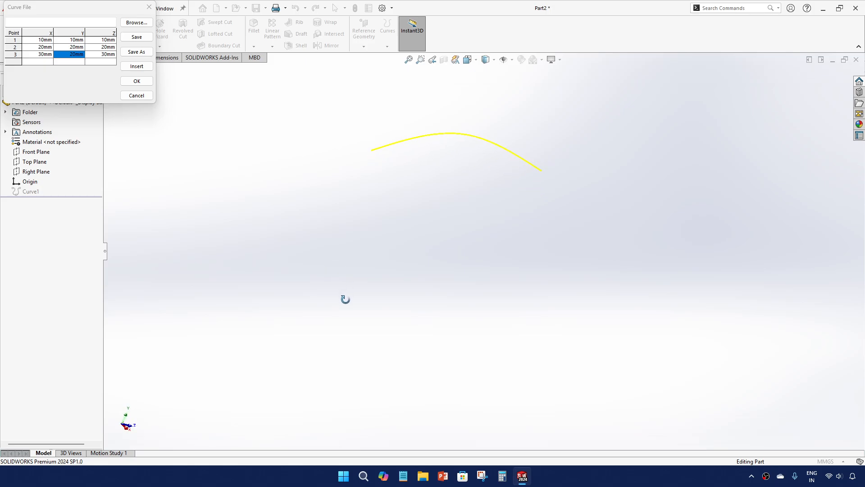
{"action": "left_click", "coordinate": [136, 84]}
{"action": "middle_click_drag", "start_coordinate": [323, 172], "coordinate": [386, 226]}
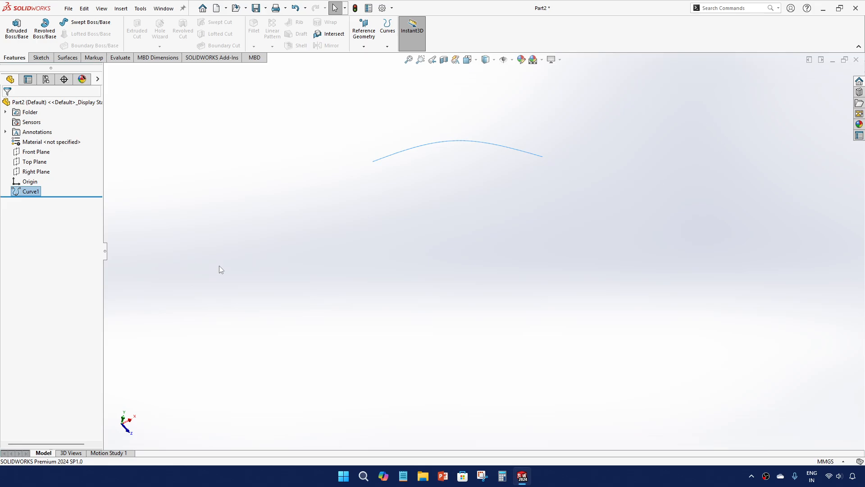
{"action": "middle_click_drag", "start_coordinate": [219, 270], "coordinate": [354, 218]}
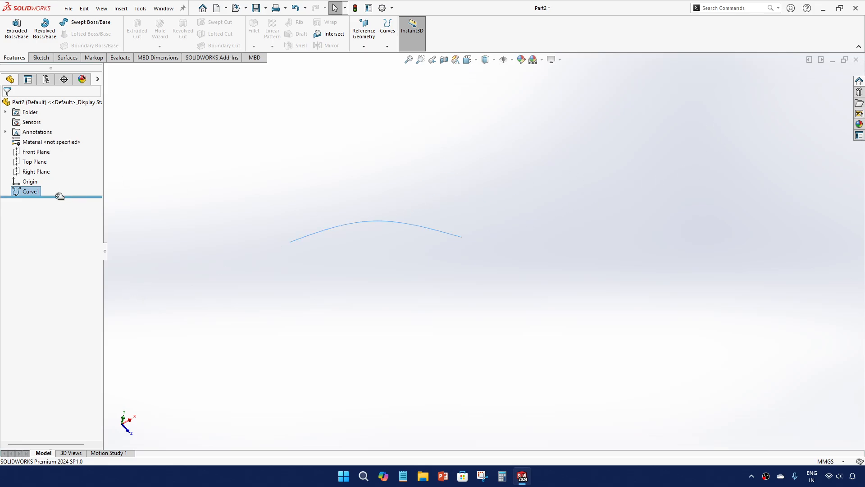
Step: Delete the curve through XYZ points from the part
{"action": "key", "text": "Delete"}
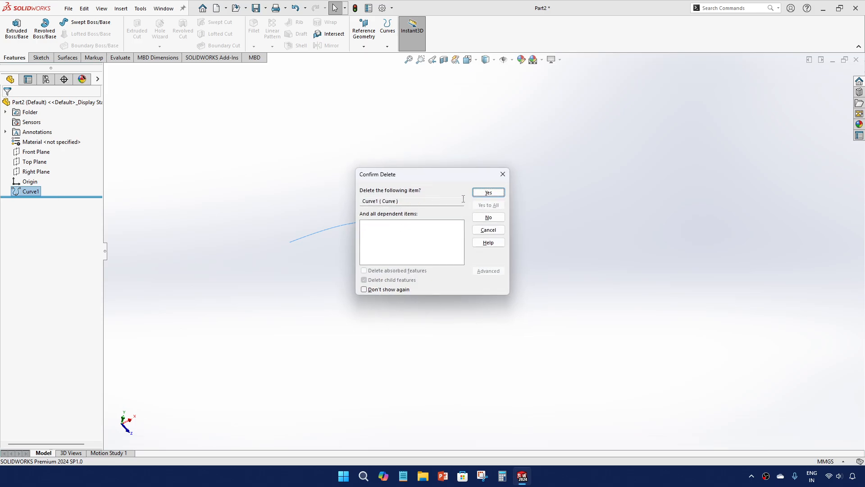
{"action": "left_click", "coordinate": [486, 193]}
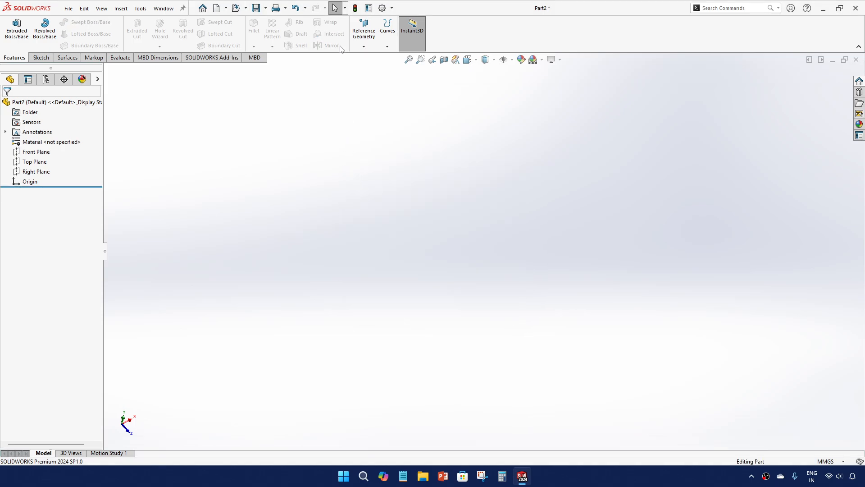
Step: Start a Helix and Spiral curve and open its cross-section sketch on the Top Plane
{"action": "left_click", "coordinate": [364, 47]}
{"action": "left_click", "coordinate": [388, 47]}
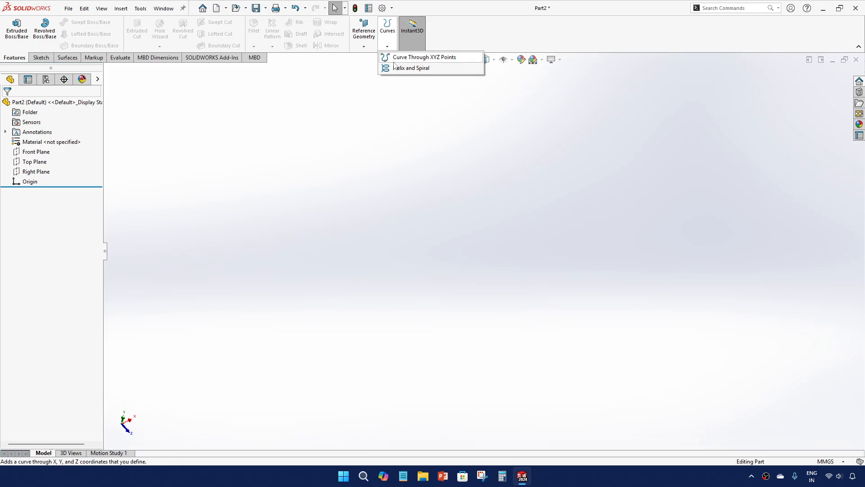
{"action": "left_click", "coordinate": [411, 68]}
{"action": "scroll", "coordinate": [306, 212], "scroll_direction": "up", "scroll_amount": 7}
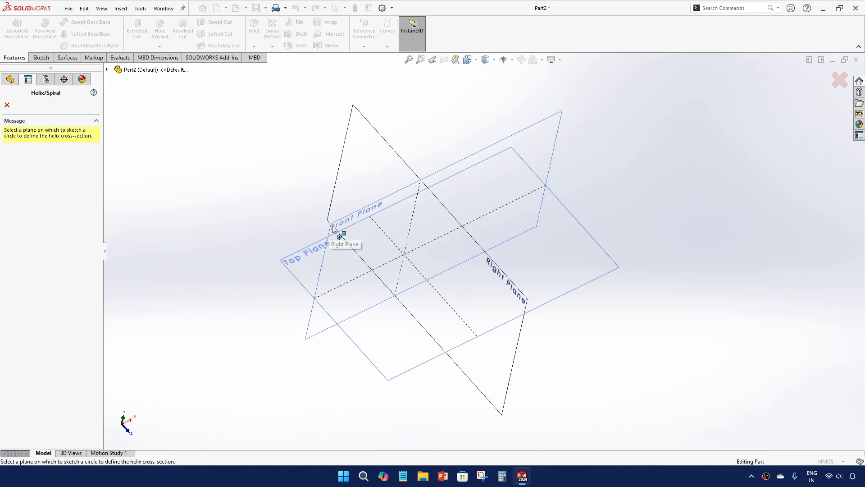
{"action": "middle_click_drag", "start_coordinate": [474, 250], "coordinate": [452, 254]}
{"action": "left_click", "coordinate": [573, 237]}
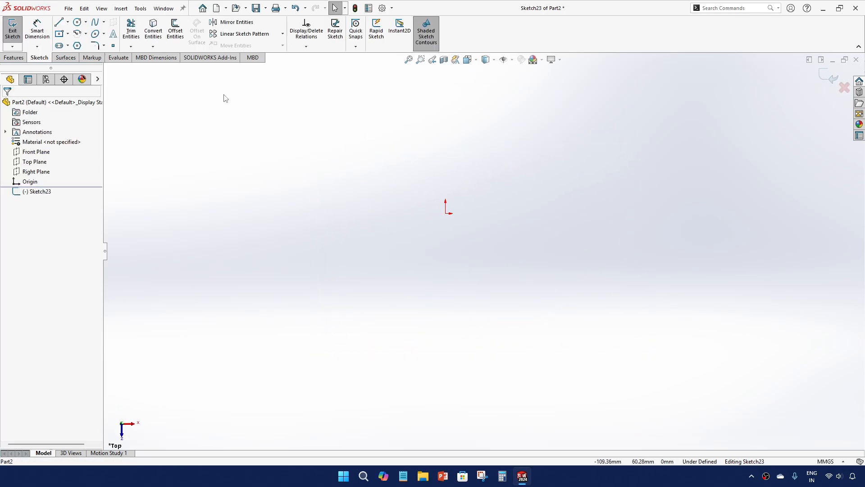
Step: Sketch a circle centred on the origin with a radius of about 56 mm
{"action": "left_click", "coordinate": [77, 22]}
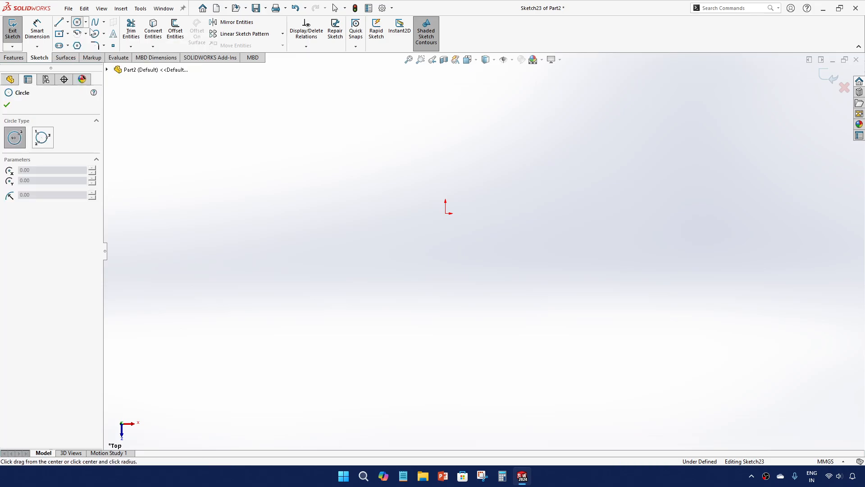
{"action": "left_click", "coordinate": [446, 213]}
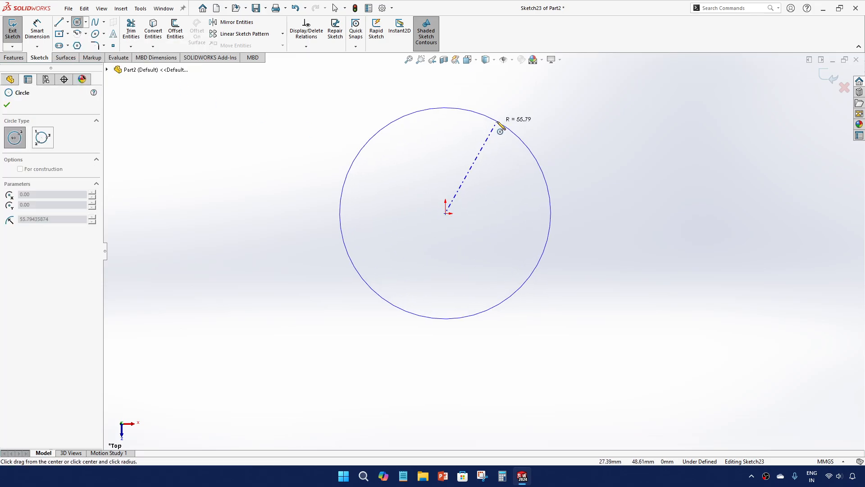
{"action": "left_click", "coordinate": [500, 125]}
{"action": "key", "text": "Escape"}
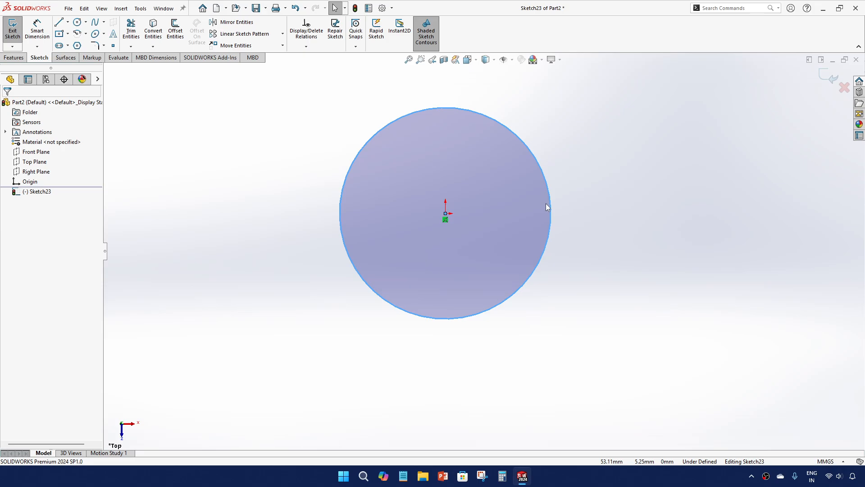
{"action": "key", "text": "d"}
{"action": "left_click", "coordinate": [562, 242]}
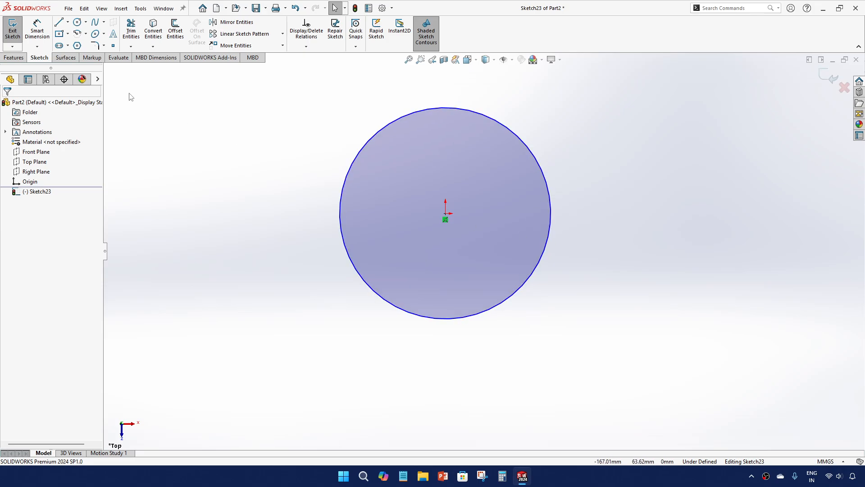
Step: Dimension the circle's diameter at 100 mm and finish the cross-section sketch
{"action": "left_click", "coordinate": [37, 29]}
{"action": "left_click", "coordinate": [550, 210]}
{"action": "left_click", "coordinate": [590, 210]}
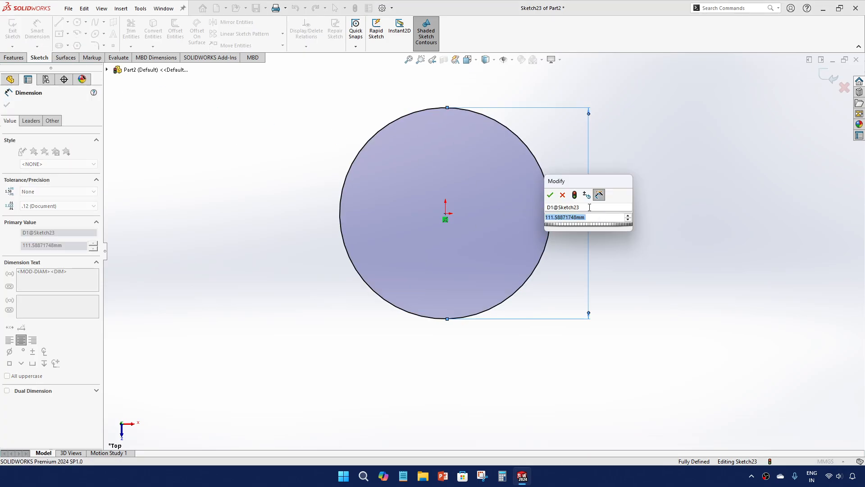
{"action": "type", "text": "100"}
{"action": "key", "text": "Return"}
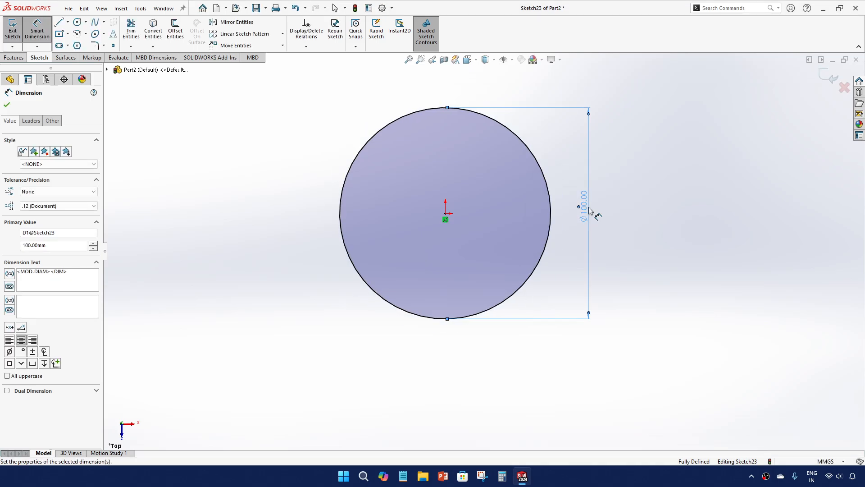
{"action": "left_click", "coordinate": [826, 76]}
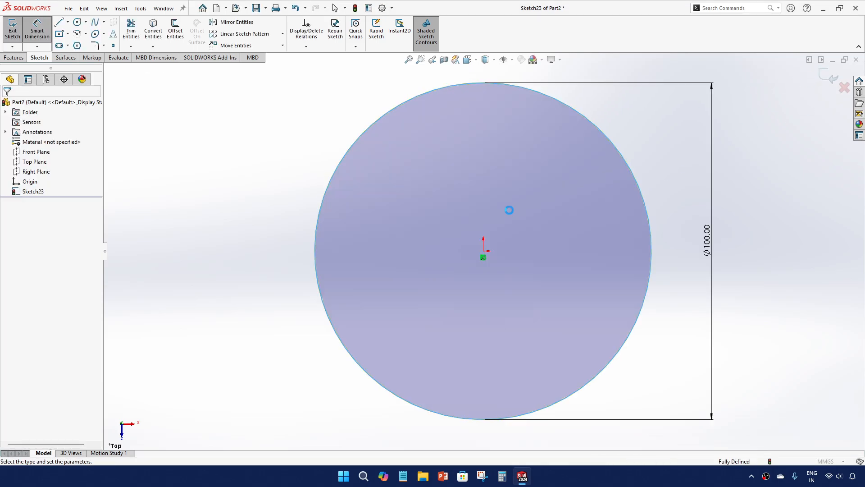
Step: Set the helix to a constant pitch of 20 mm
{"action": "scroll", "coordinate": [483, 306], "scroll_direction": "up", "scroll_amount": 5}
{"action": "middle_click_drag", "start_coordinate": [514, 305], "coordinate": [512, 139]}
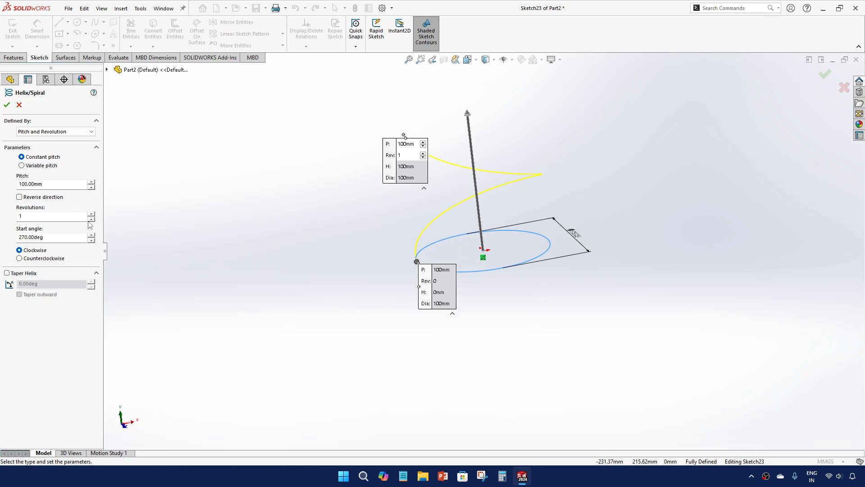
{"action": "left_click_drag", "start_coordinate": [92, 188], "coordinate": [92, 189]}
{"action": "left_click", "coordinate": [91, 182]}
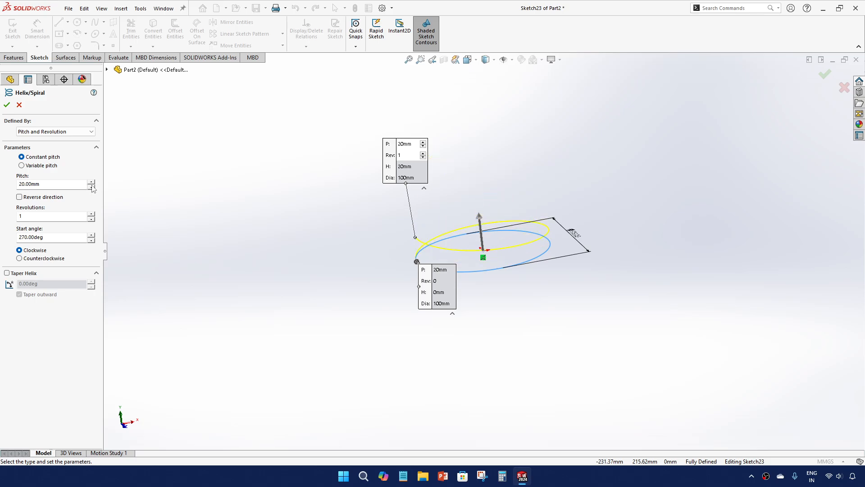
Step: Raise the helix to 13.75 revolutions and create it
{"action": "left_click", "coordinate": [92, 215]}
{"action": "left_click", "coordinate": [92, 214]}
{"action": "left_click_drag", "start_coordinate": [91, 214], "coordinate": [92, 214]}
{"action": "scroll", "coordinate": [293, 338], "scroll_direction": "up", "scroll_amount": 5}
{"action": "scroll", "coordinate": [507, 150], "scroll_direction": "down", "scroll_amount": 1}
{"action": "scroll", "coordinate": [506, 150], "scroll_direction": "down", "scroll_amount": 1}
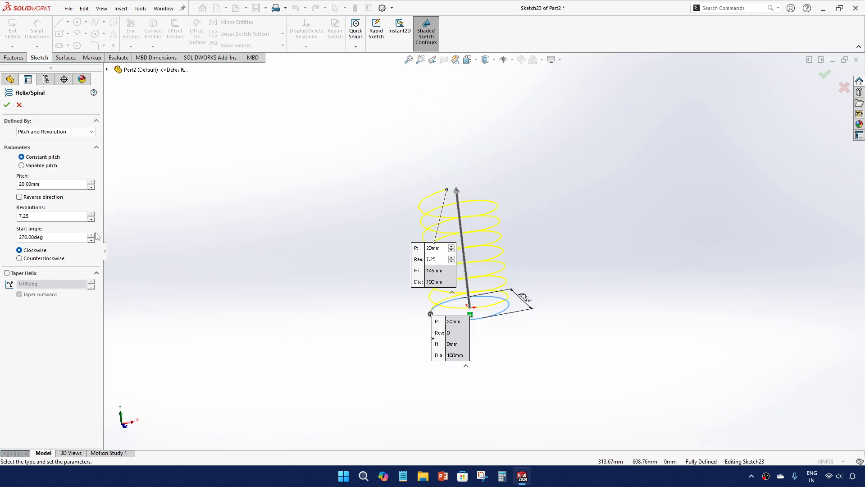
{"action": "left_click_drag", "start_coordinate": [92, 214], "coordinate": [92, 215]}
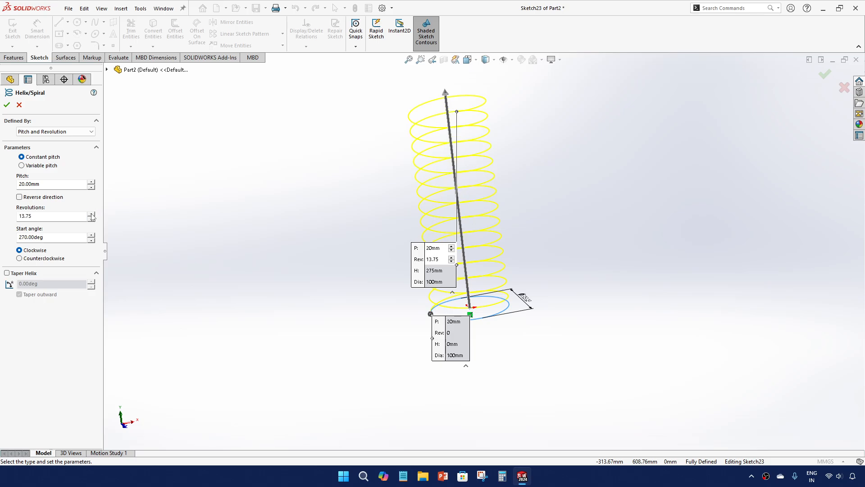
{"action": "left_click", "coordinate": [6, 105]}
Step: Inspect the finished helix in the model and delete it from the part
{"action": "left_click", "coordinate": [184, 210]}
{"action": "scroll", "coordinate": [485, 245], "scroll_direction": "up", "scroll_amount": 3}
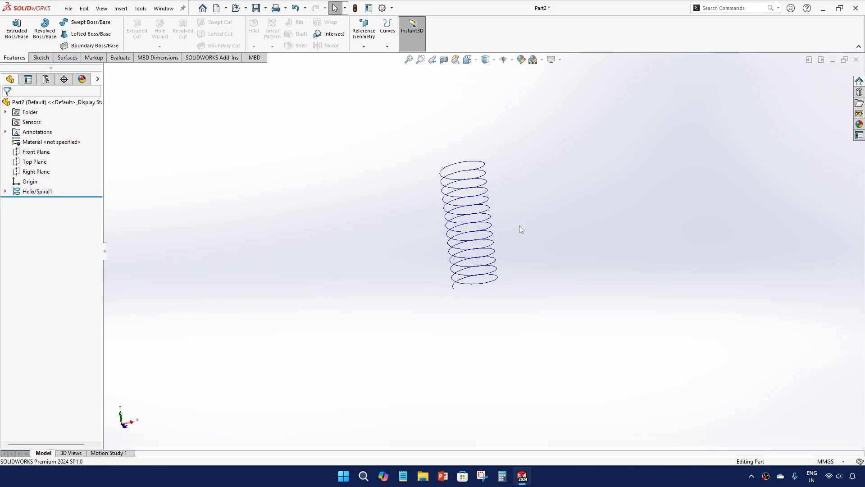
{"action": "scroll", "coordinate": [562, 168], "scroll_direction": "down", "scroll_amount": 3}
{"action": "middle_click_drag", "start_coordinate": [455, 244], "coordinate": [348, 227]}
{"action": "left_click_drag", "start_coordinate": [314, 293], "coordinate": [373, 278]}
{"action": "key", "text": "Escape"}
{"action": "left_click", "coordinate": [38, 192]}
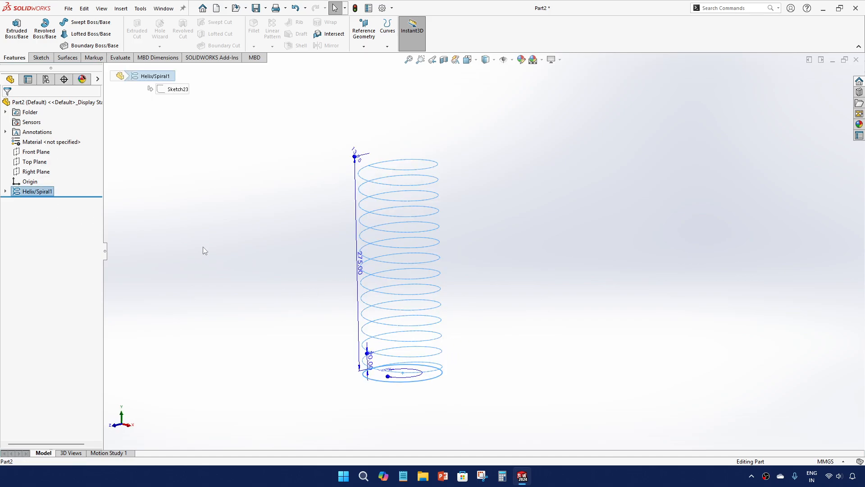
{"action": "key", "text": "Delete"}
{"action": "left_click", "coordinate": [491, 191]}
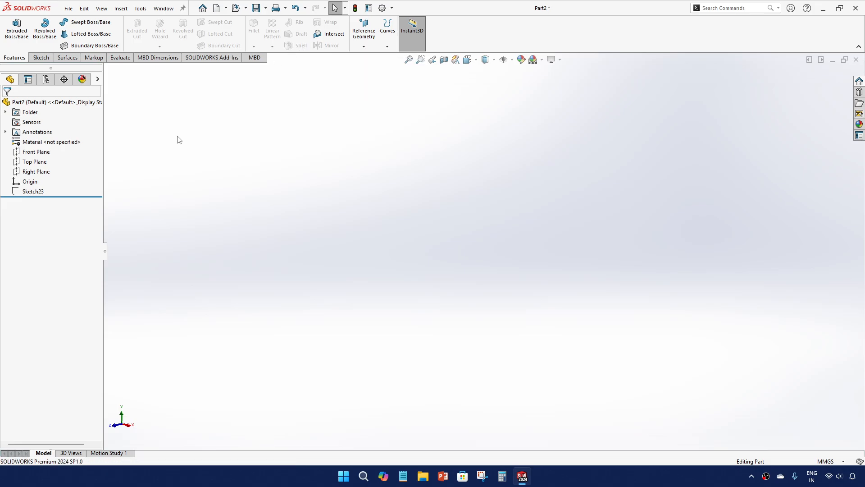
Step: Delete the leftover circle sketch from the part and minimize the program window
{"action": "left_click", "coordinate": [44, 193]}
{"action": "key", "text": "Delete"}
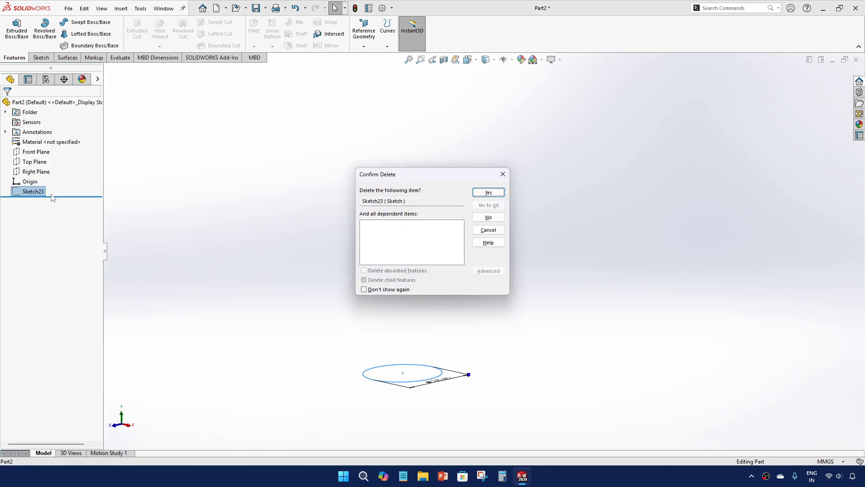
{"action": "left_click", "coordinate": [489, 193]}
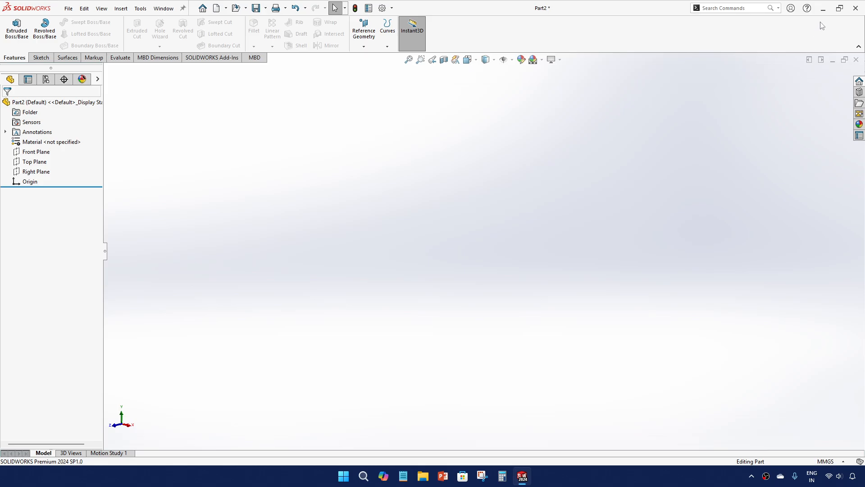
{"action": "left_click", "coordinate": [823, 8]}
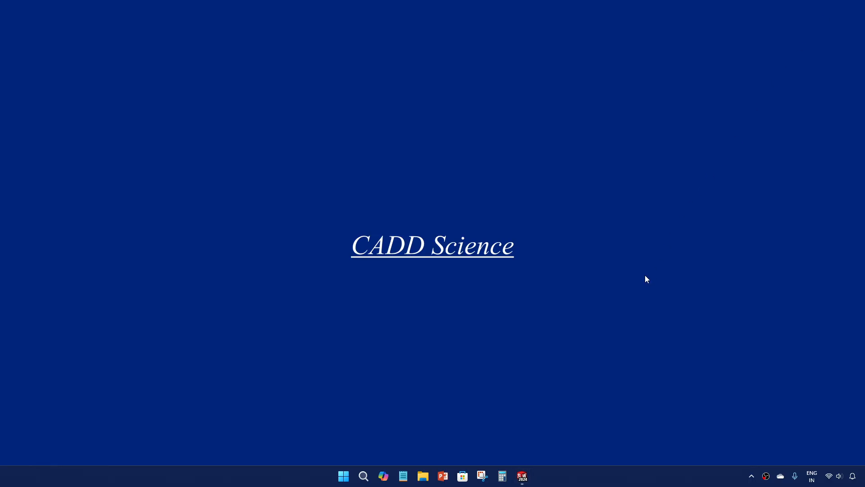